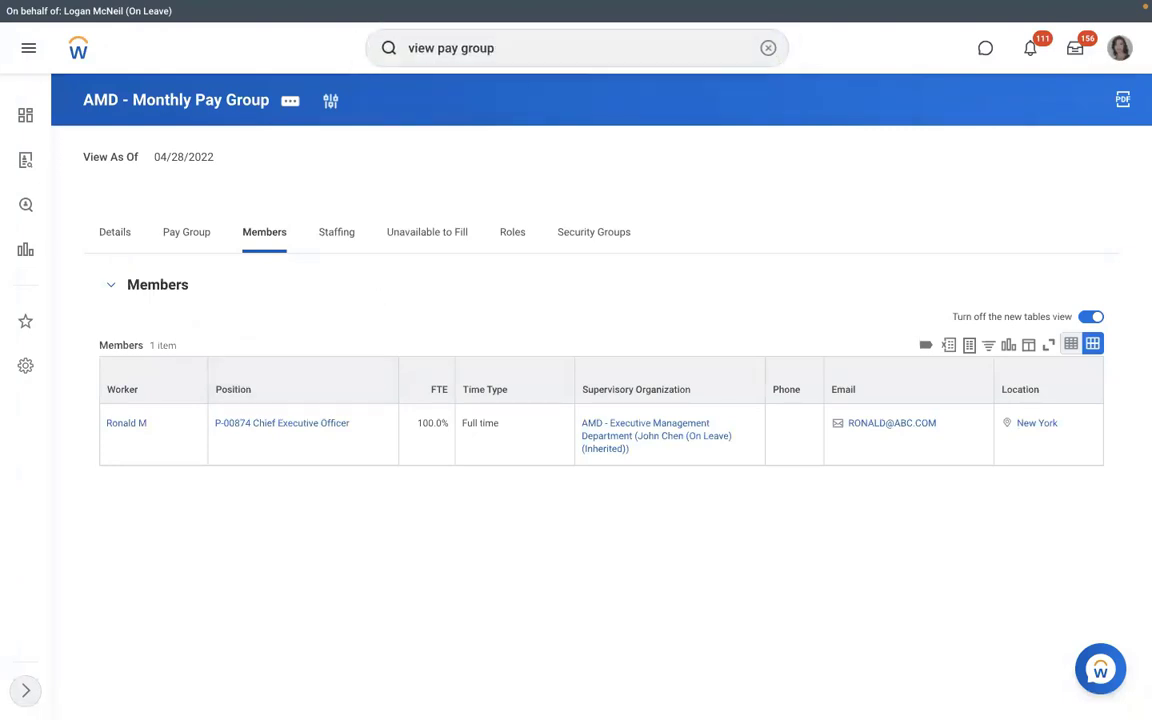
- Run the View Pay Group report for RBS - Monthly PYG and show its Members tab
key("Return")
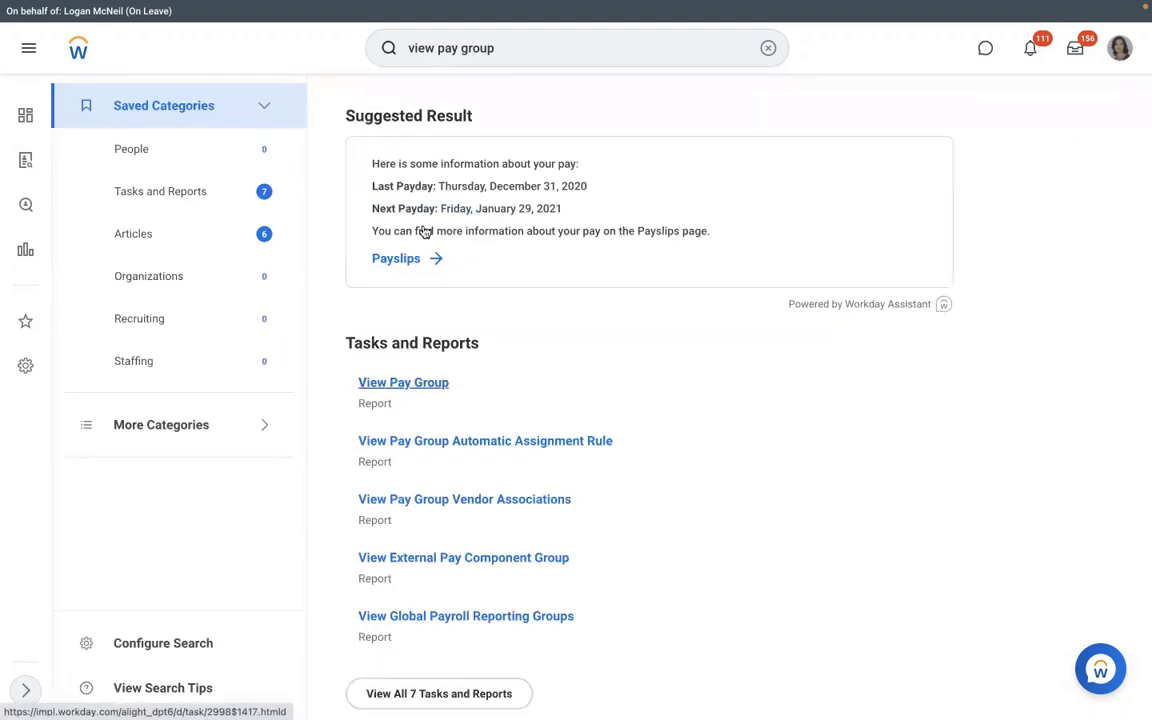
left_click(420, 382)
left_click(462, 211)
type("dmd")
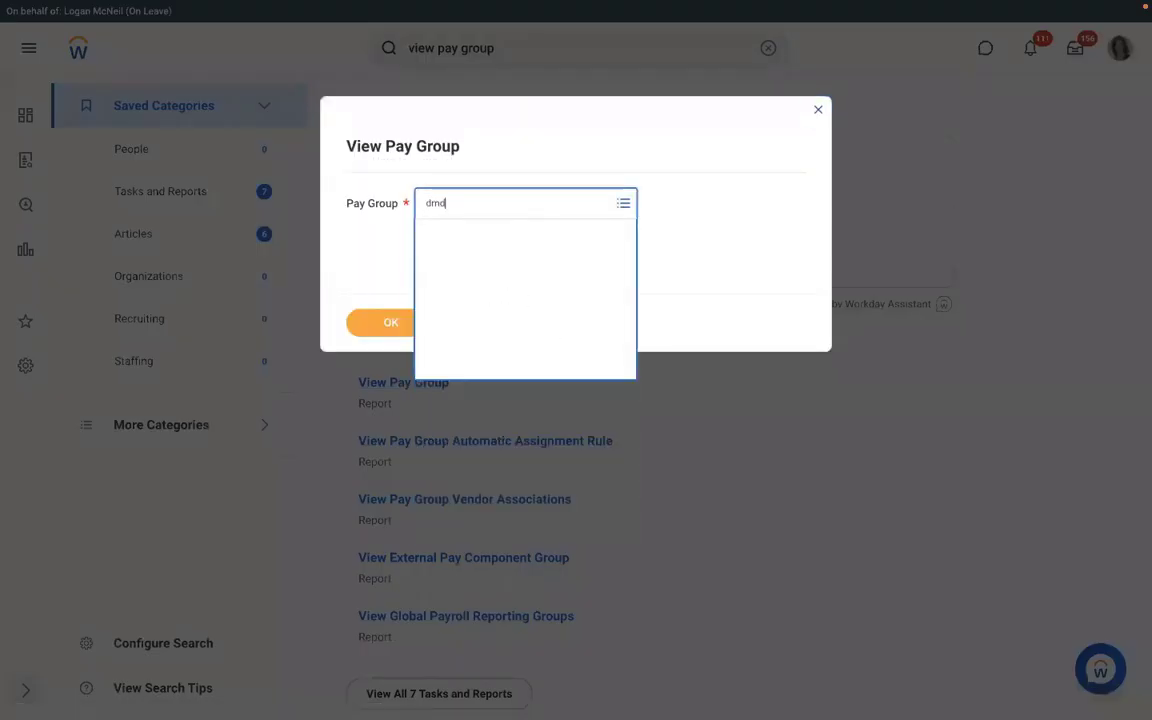
key("Return")
left_click(392, 322)
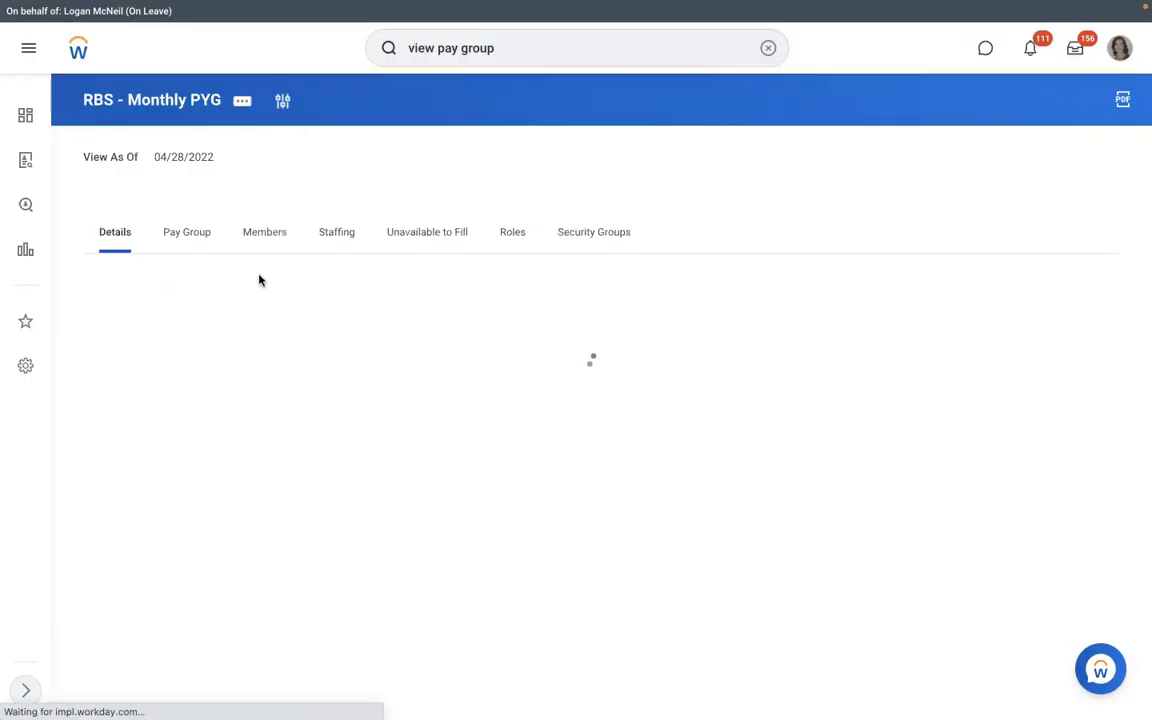
left_click(256, 234)
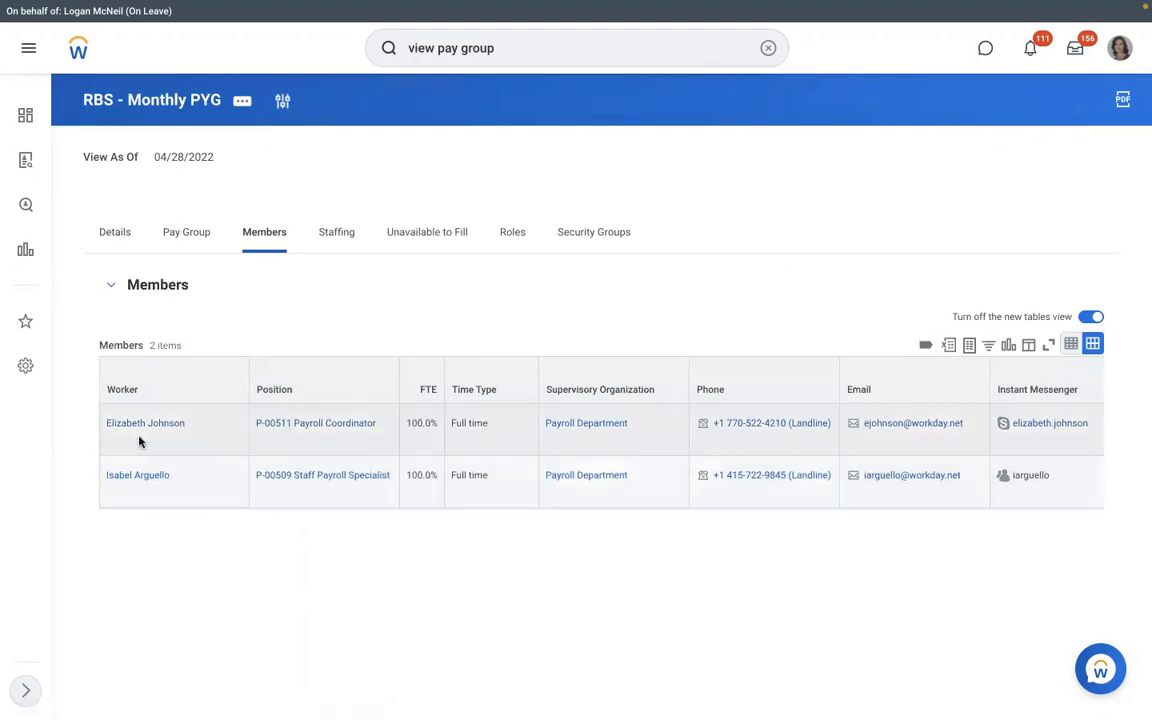
- Open the second member's worker profile and review its Payroll actions, including Assign Pay Group
triple_click(140, 478)
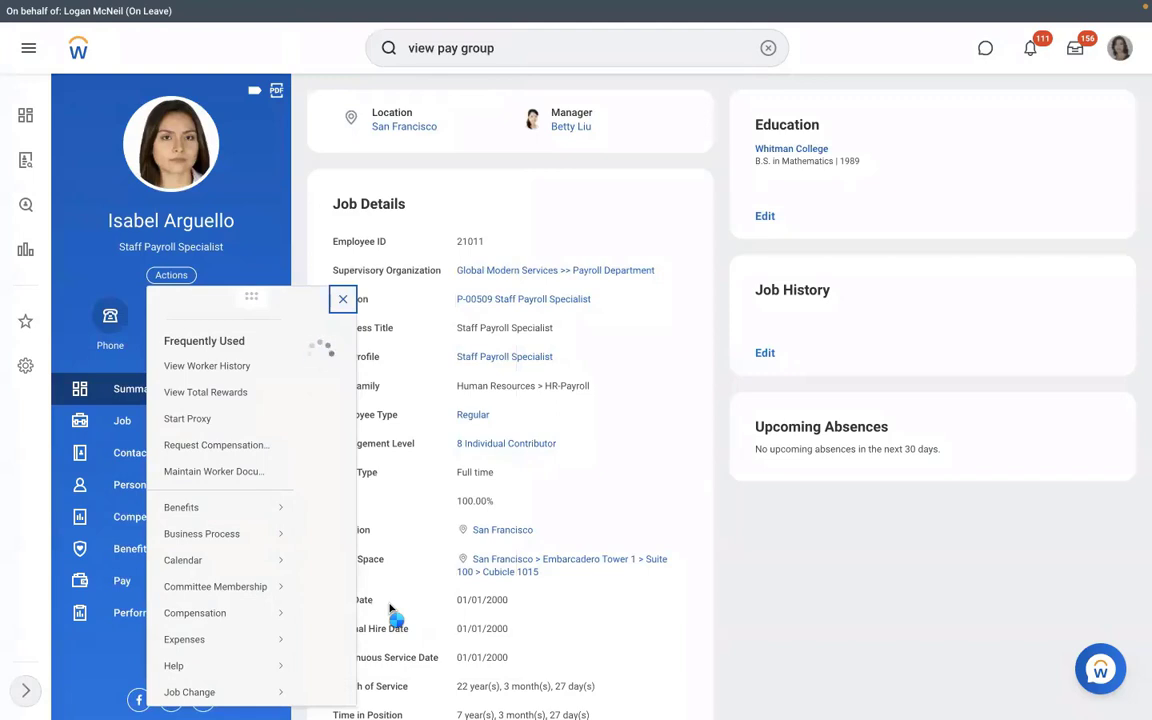
scroll(391, 609, "down", 5)
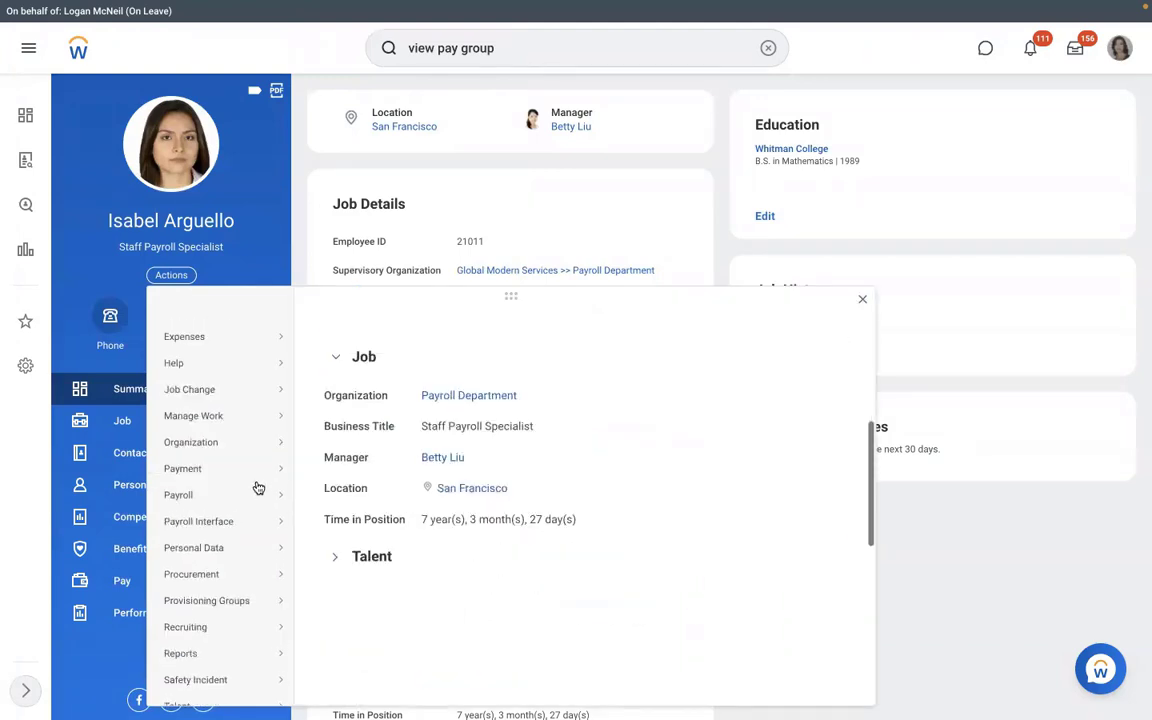
mouse_move(270, 493)
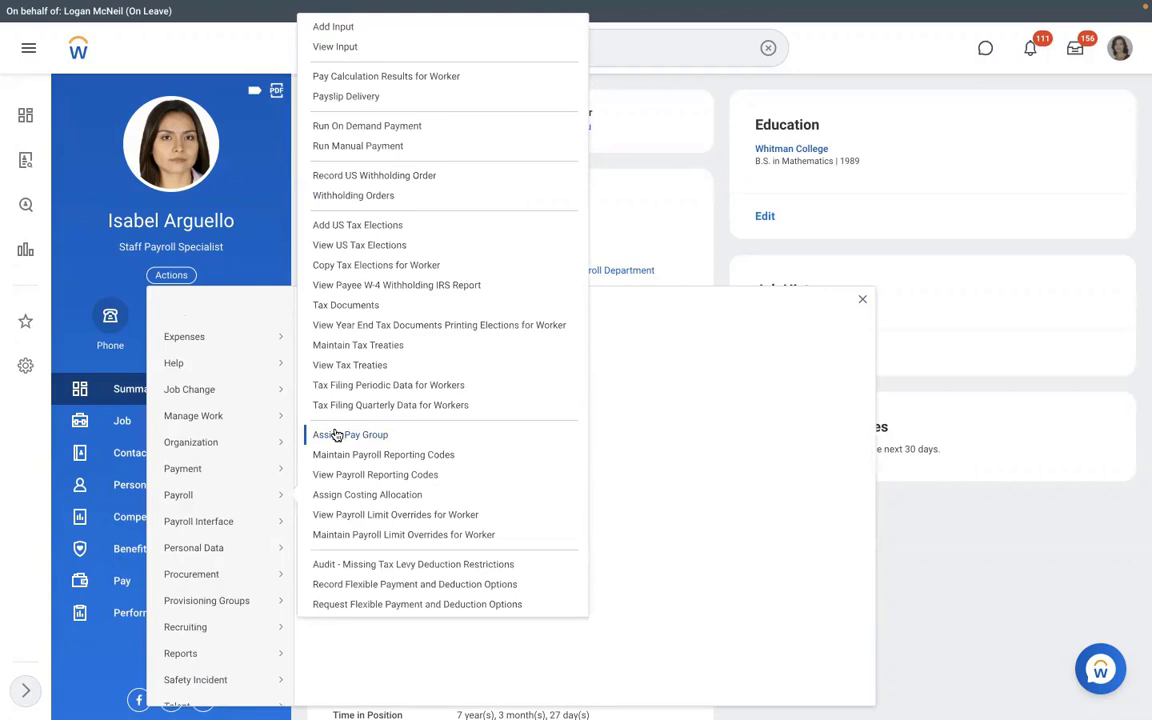
left_click(582, 198)
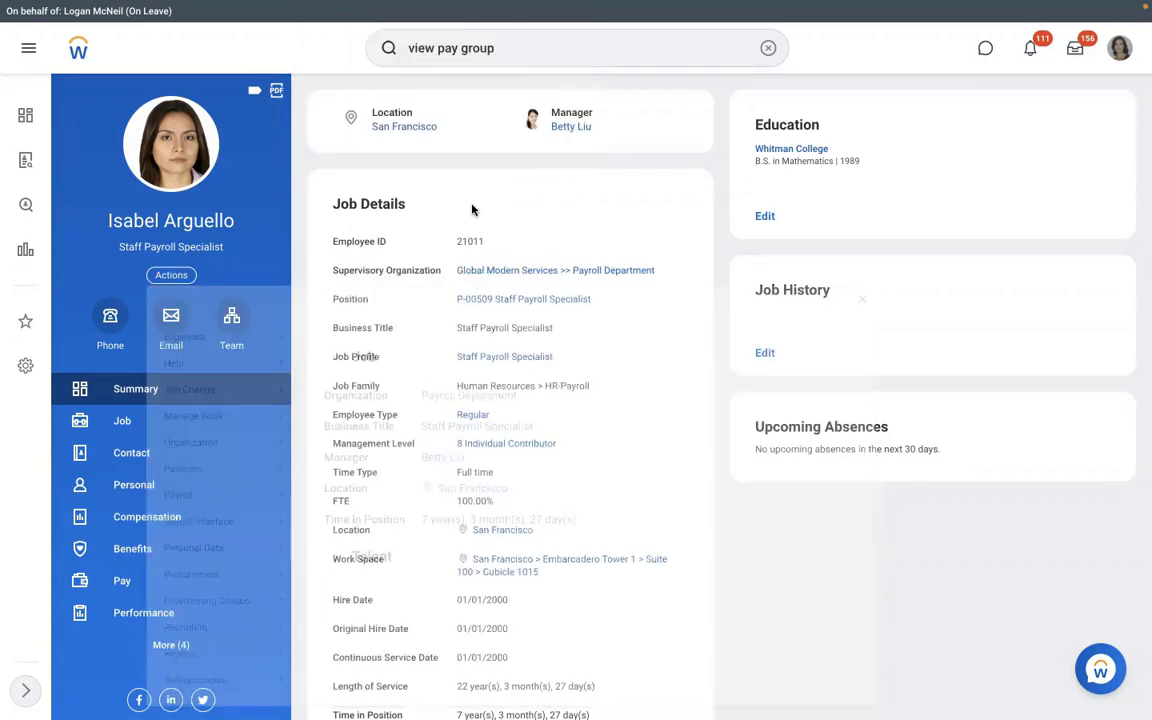
left_click(767, 49)
type("assign ")
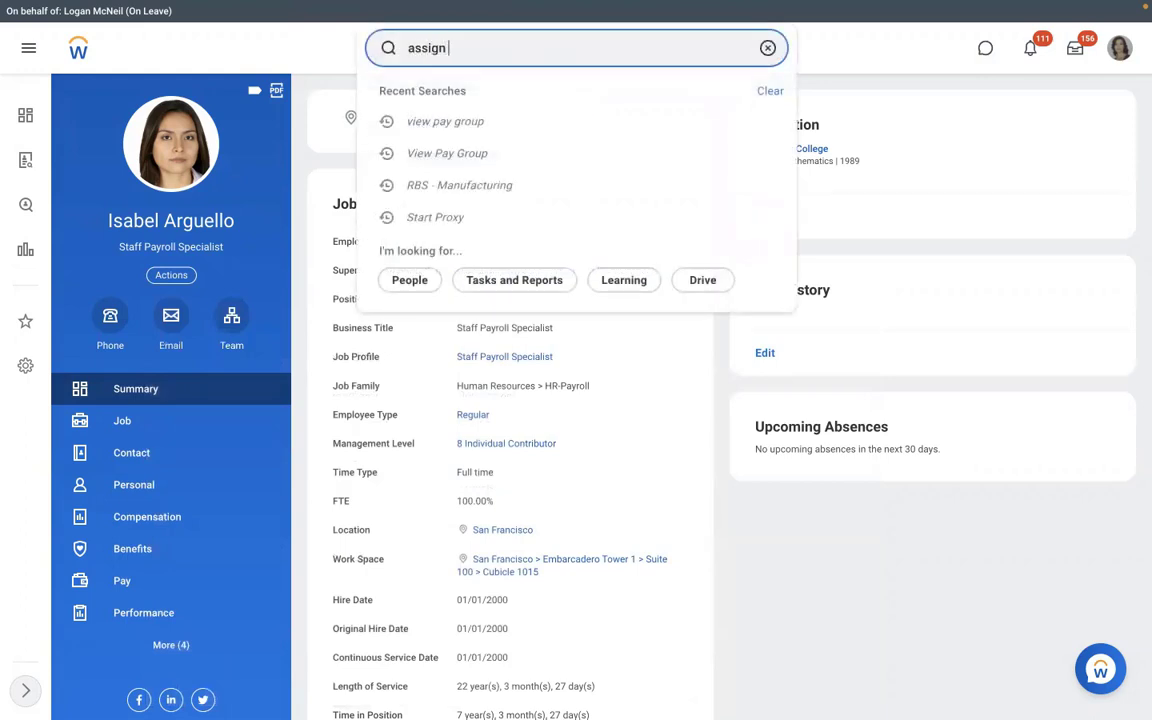
type("pay group")
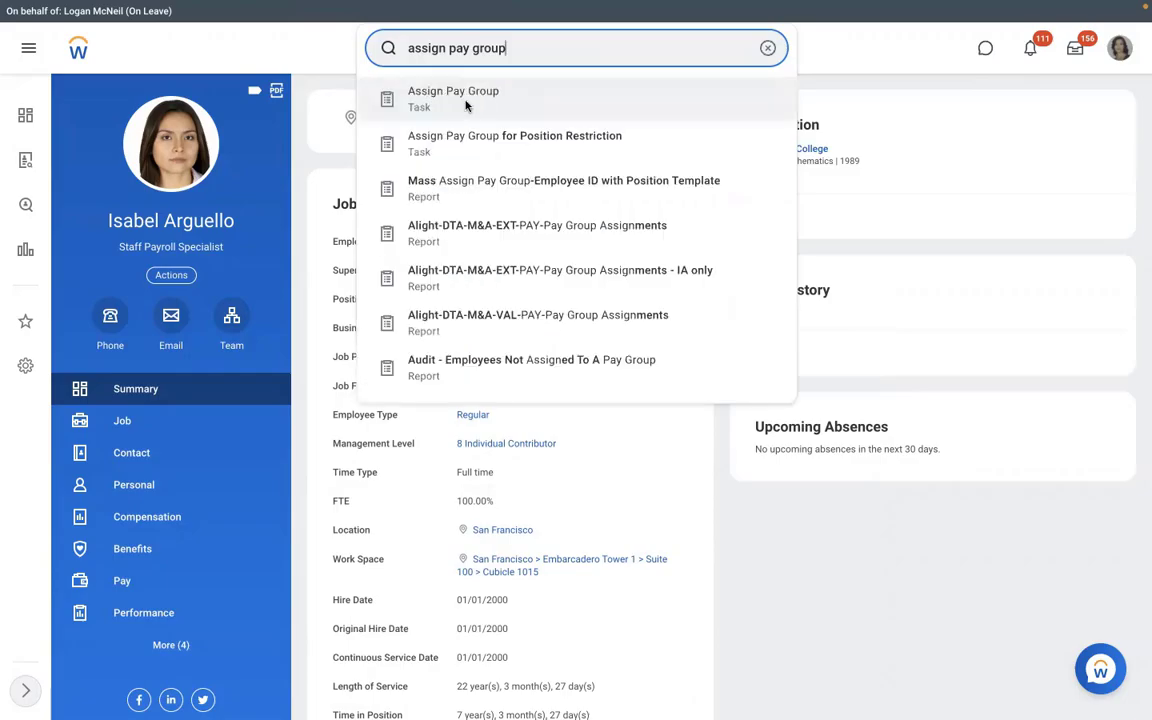
left_click(465, 105)
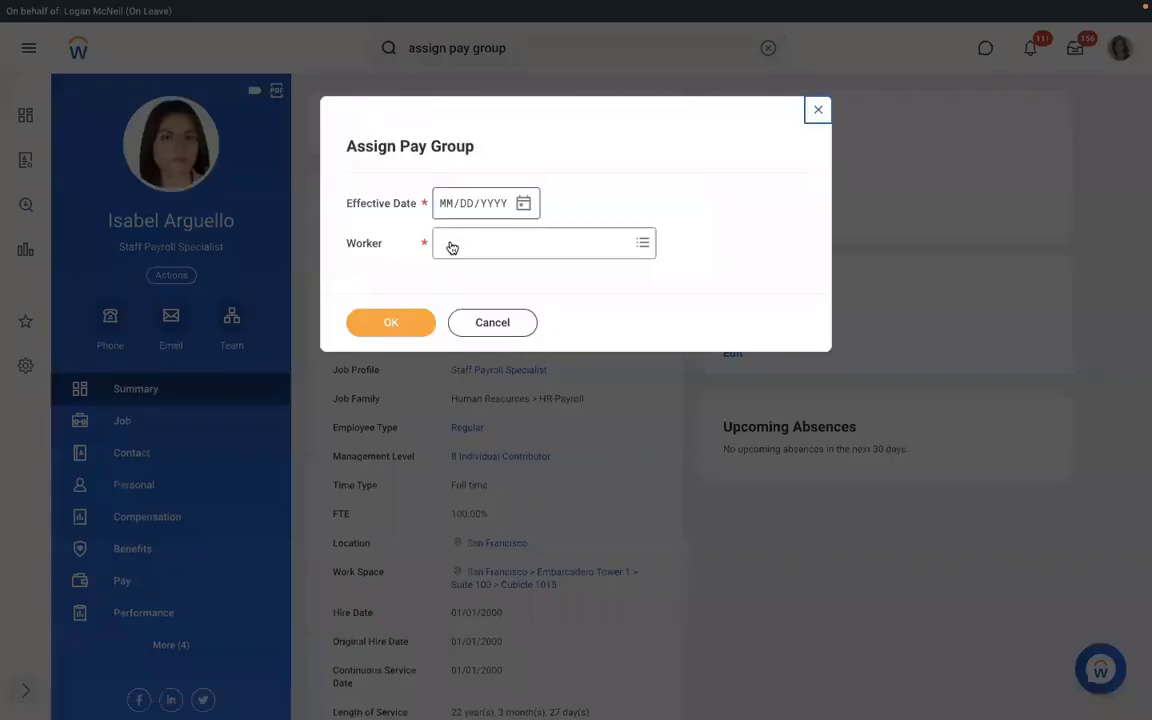
left_click(479, 322)
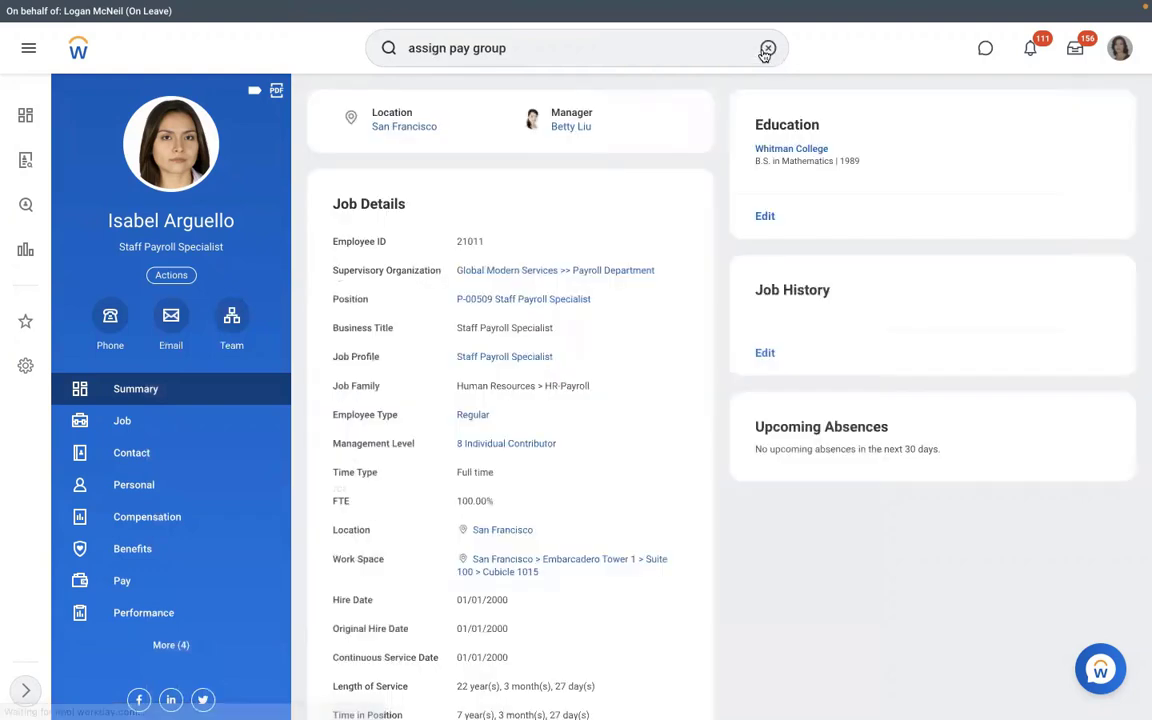
left_click(767, 48)
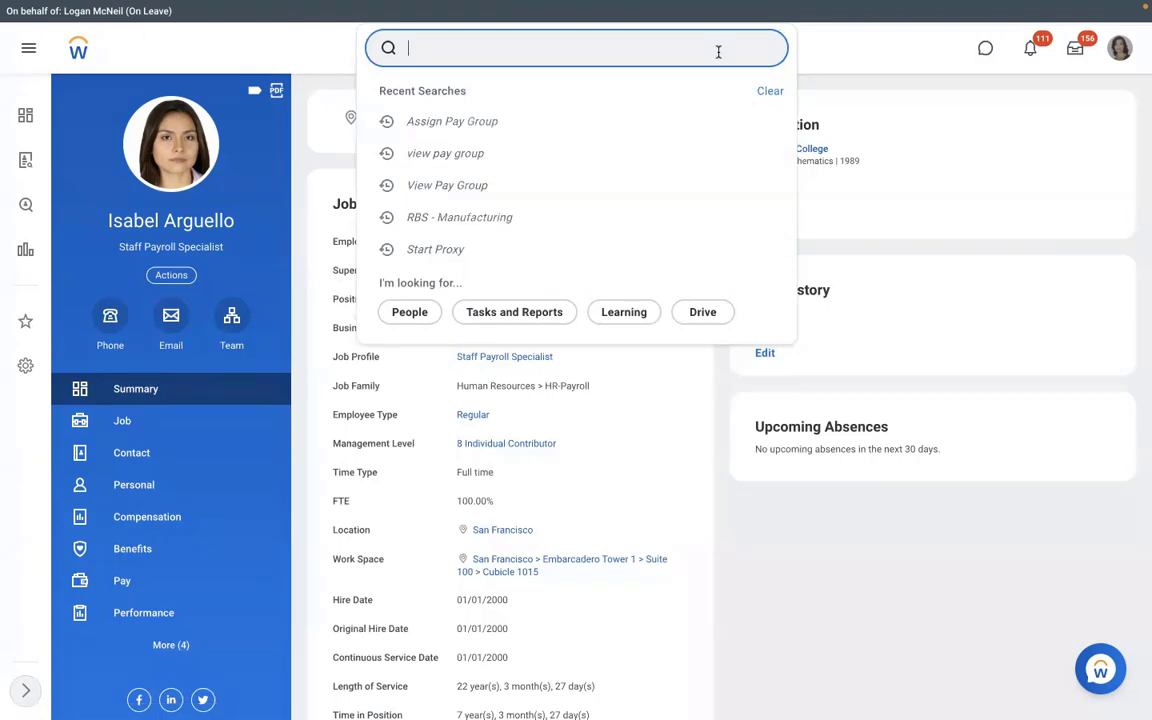
- From the worker's Pay information, open the RBS - Monthly PYG pay group's Pay Group tab
left_click(168, 588)
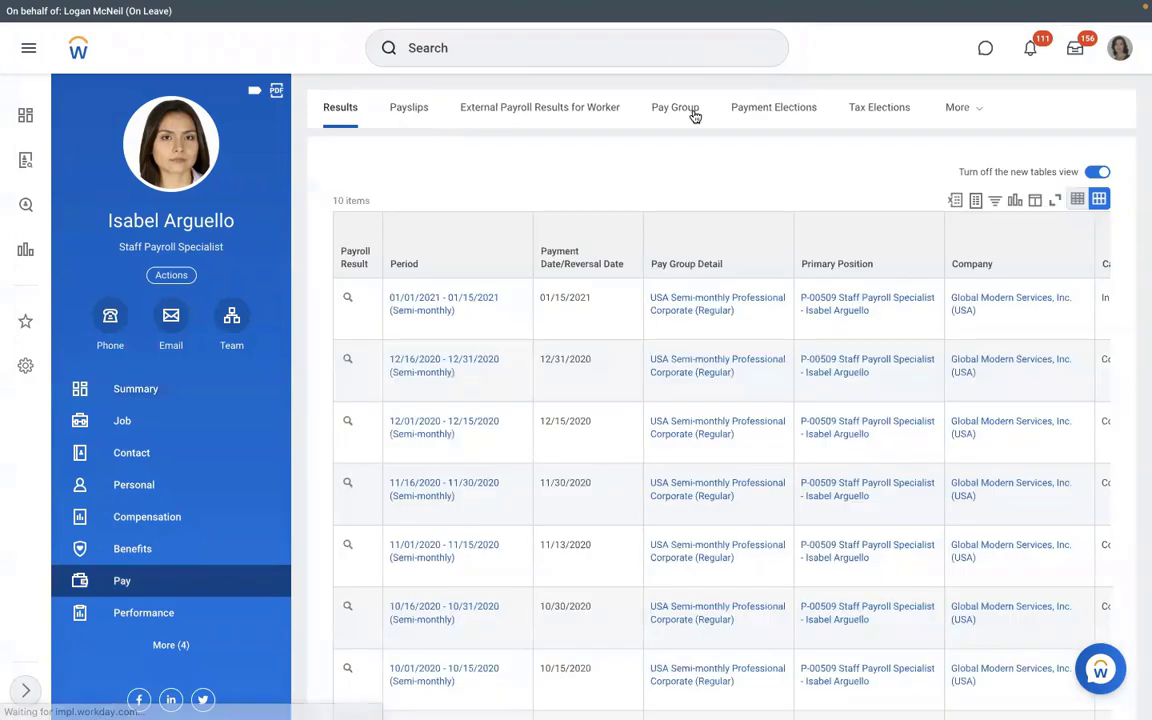
left_click(692, 113)
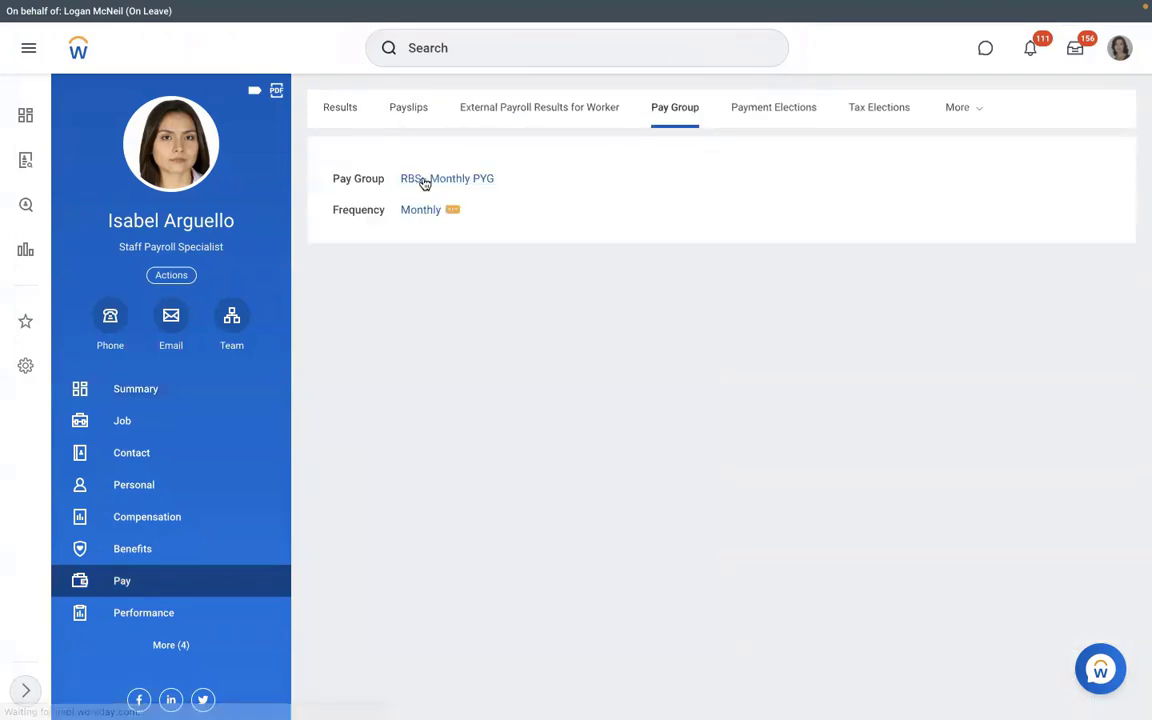
left_click(424, 181)
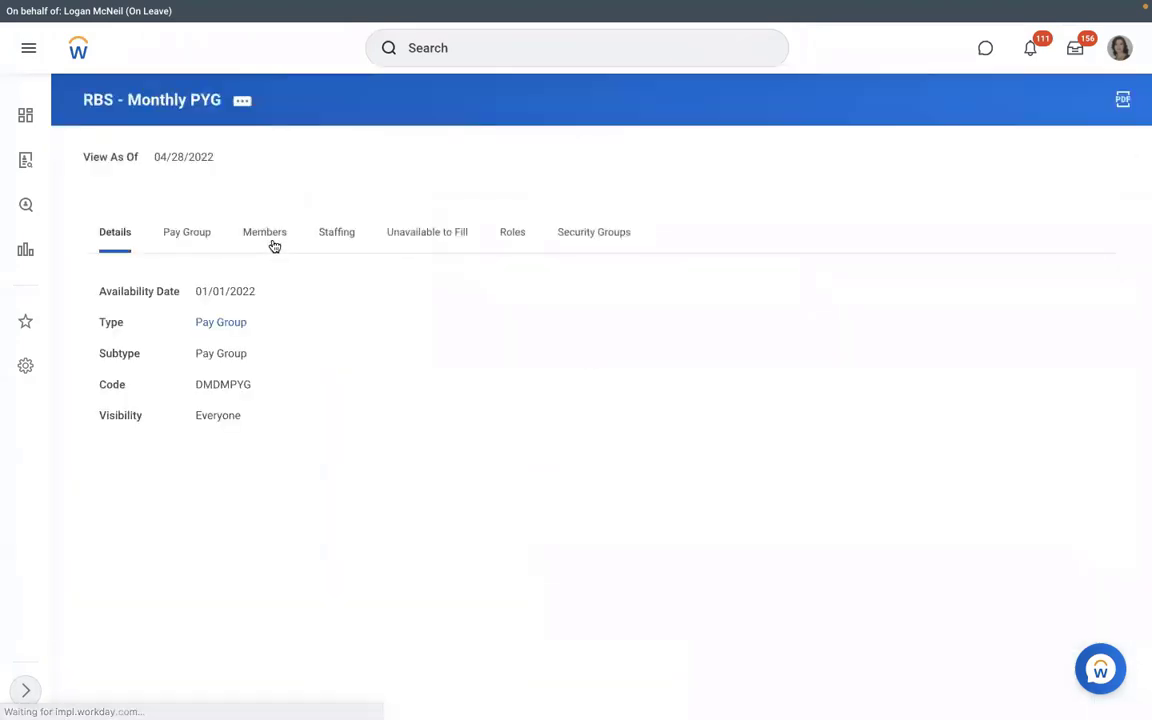
left_click(189, 240)
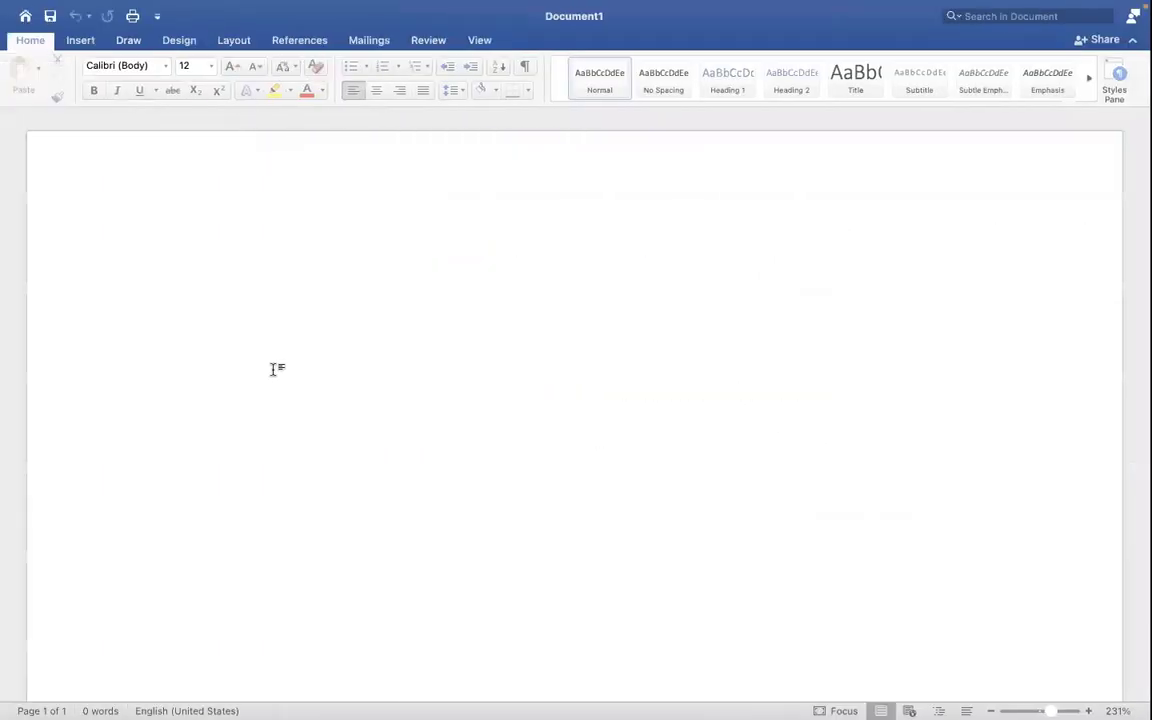
- Type the first item '1. Assign PYG at Worker level' in the Word document
type("1.")
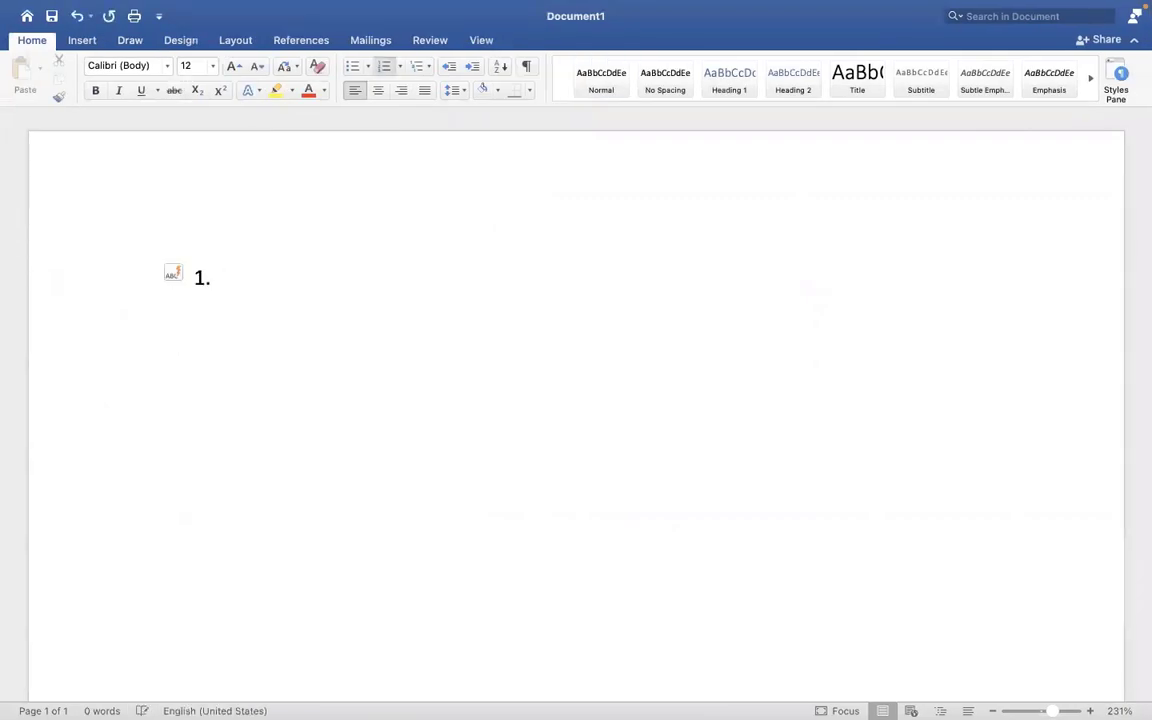
type(" Assign pa")
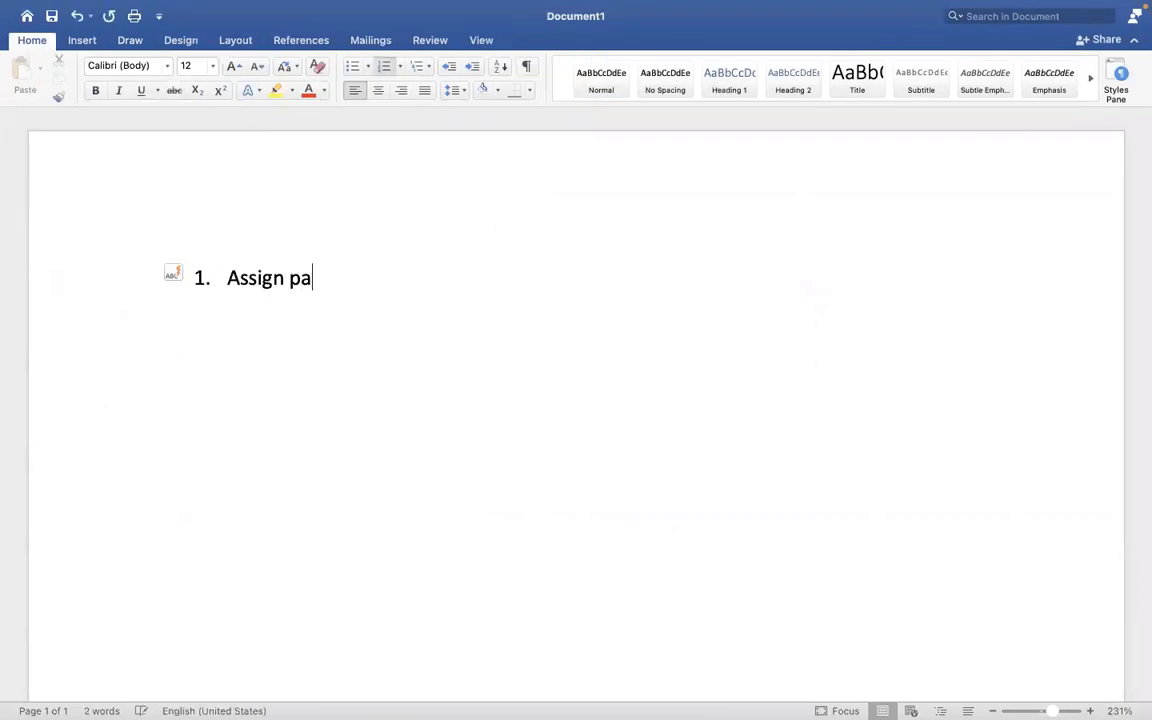
key("BackSpace")
key("BackSpace")
type("PYG at ")
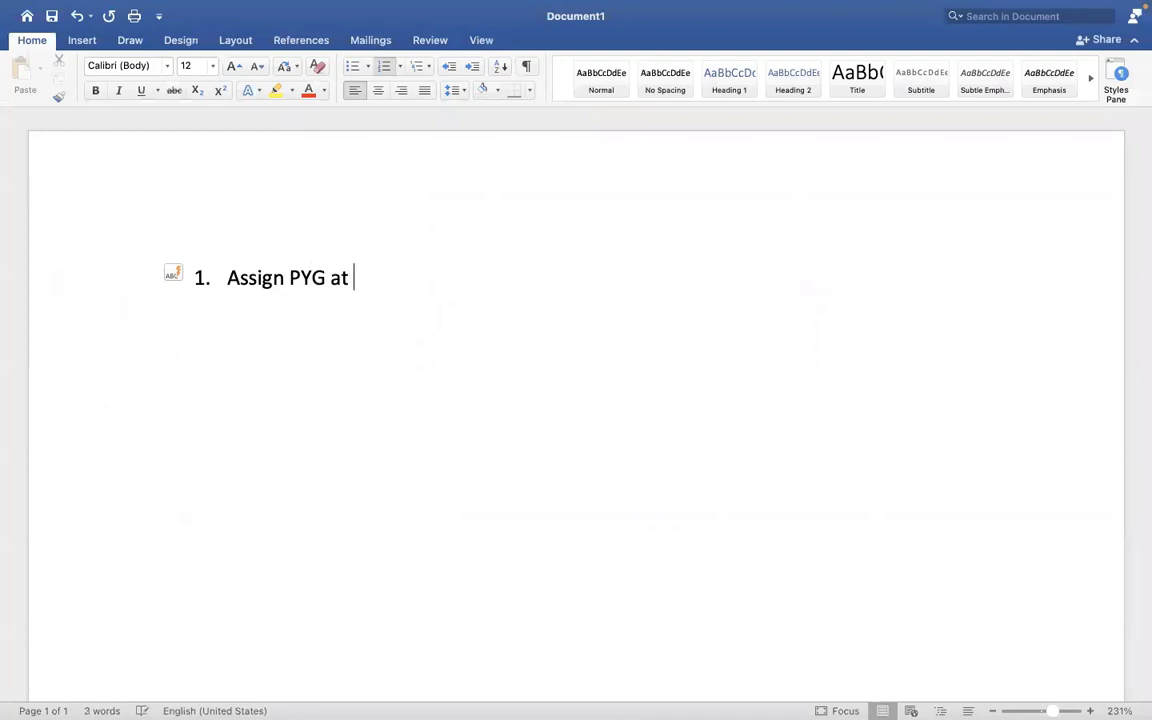
type("Worklebe")
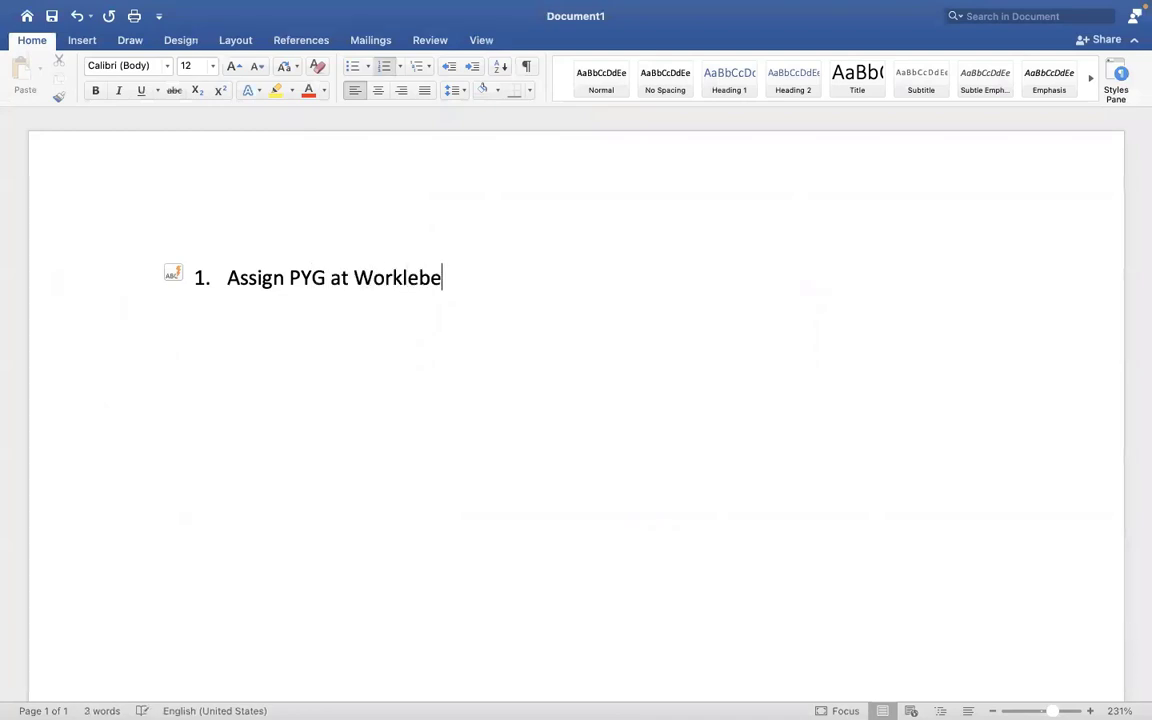
key("BackSpace")
key("BackSpace")
key("BackSpace")
key("BackSpace")
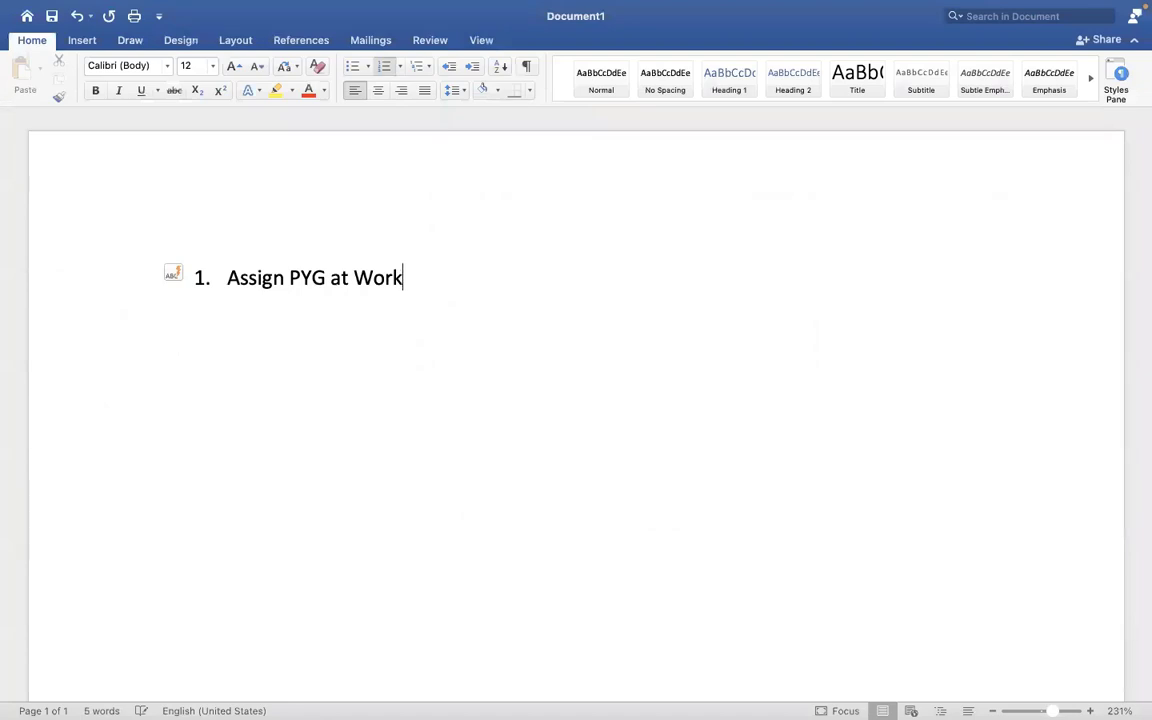
type("er level")
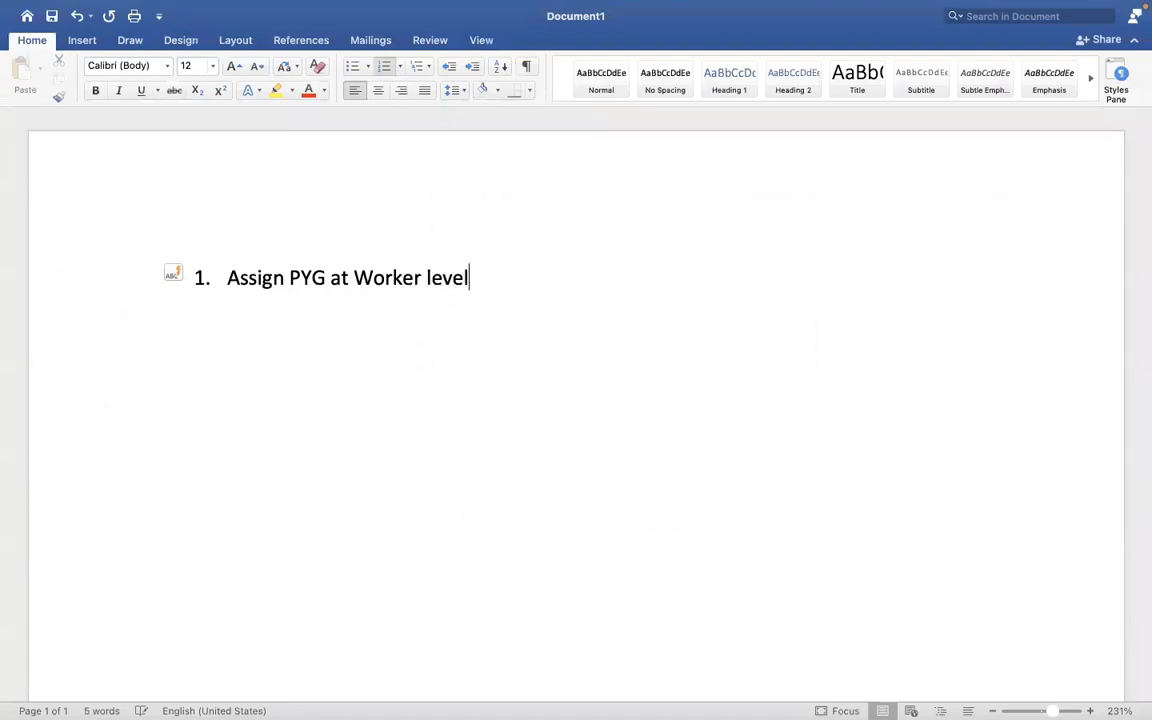
- Add the second item 'Assign PYG through task'
key("Return")
type("Assign P")
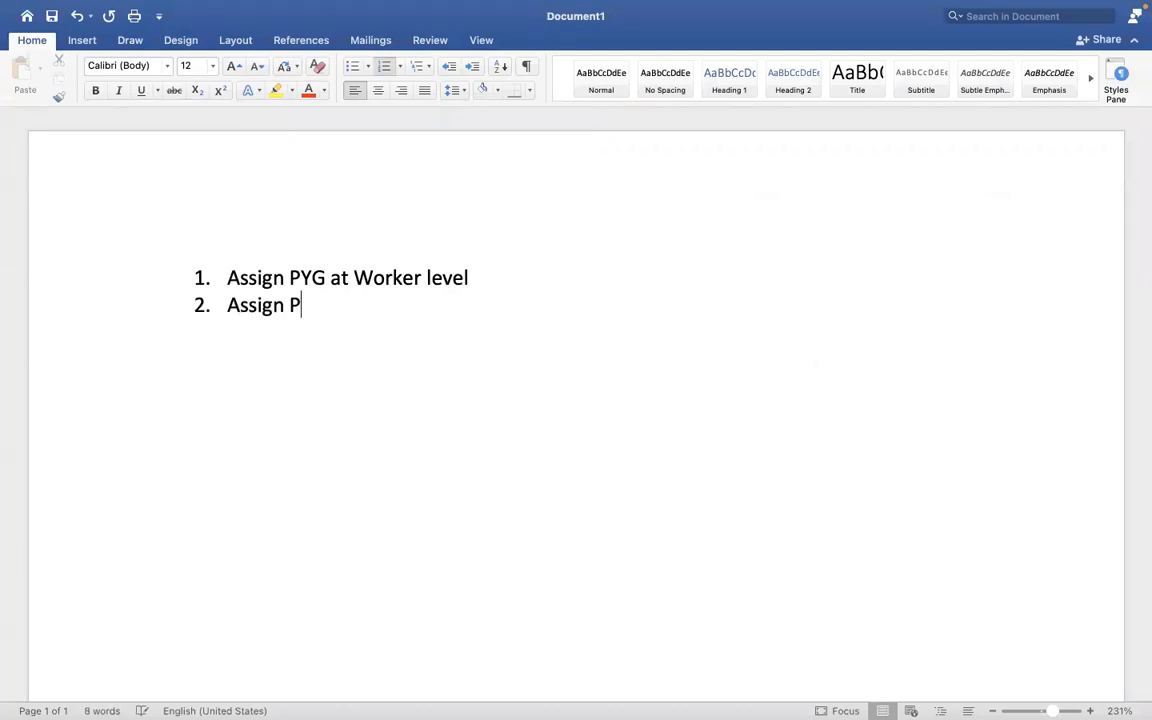
type("YG at")
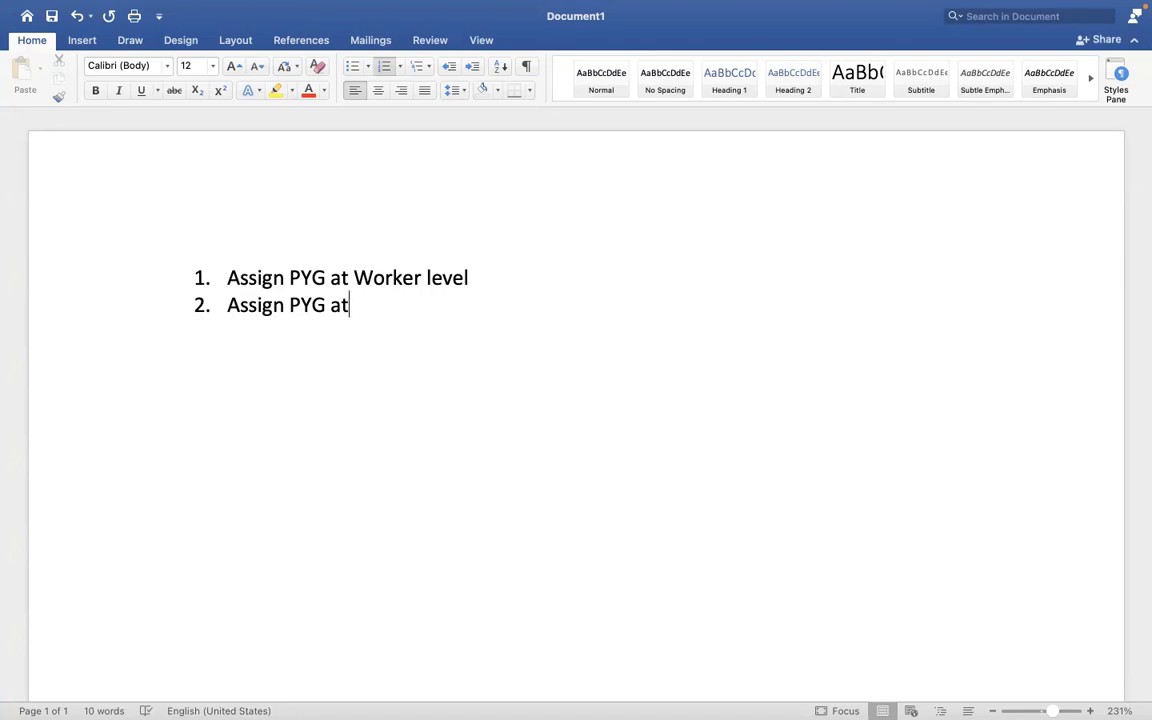
key("BackSpace")
key("BackSpace")
type("through task")
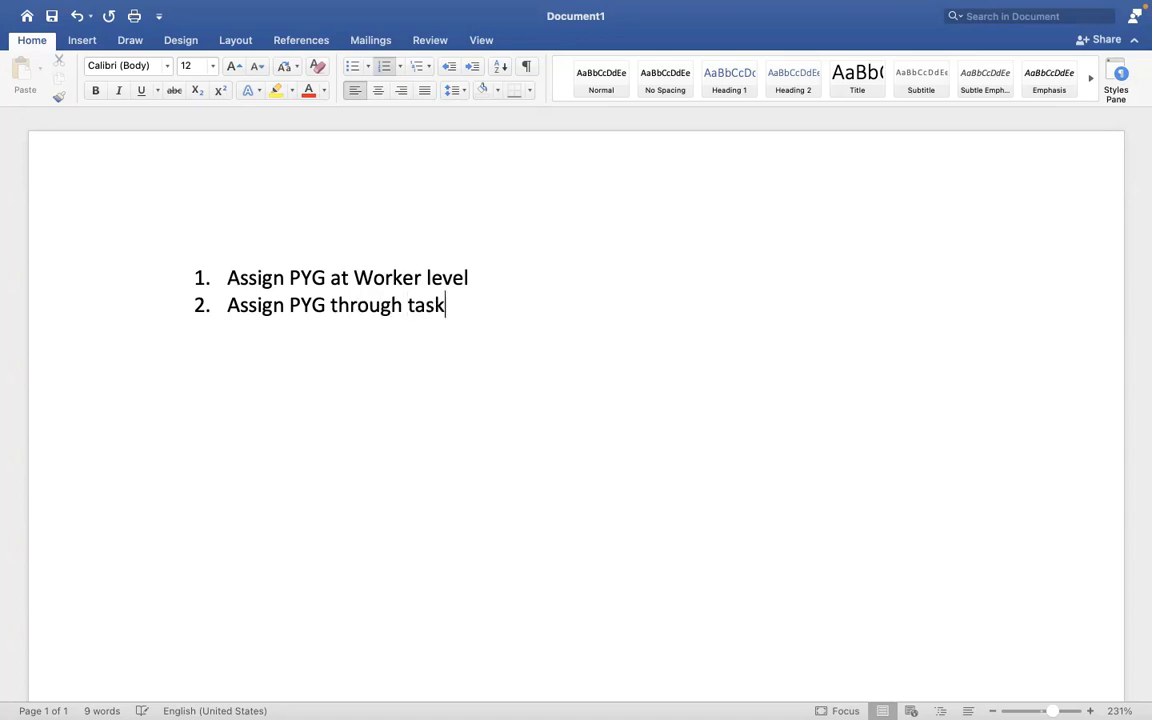
- Add the third item 'Assign/default the PYG based on automatic rule', then return to Workday
key("Return")
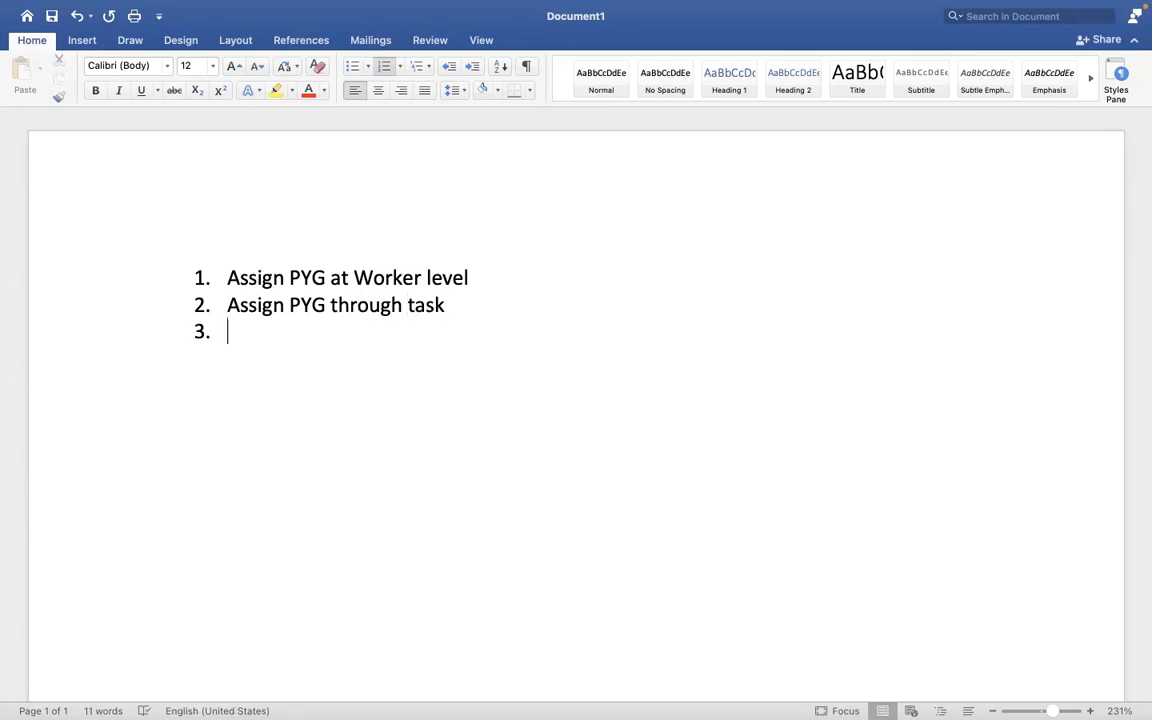
type("A")
key("BackSpace")
type("Assign")
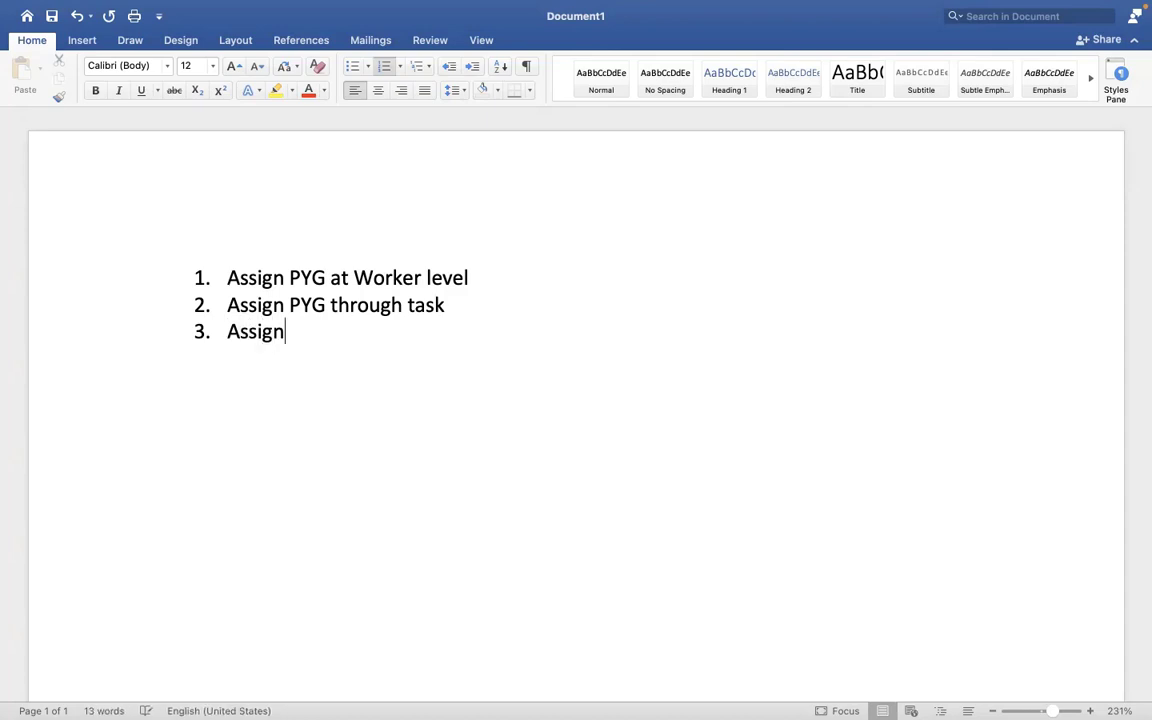
type("/defaul")
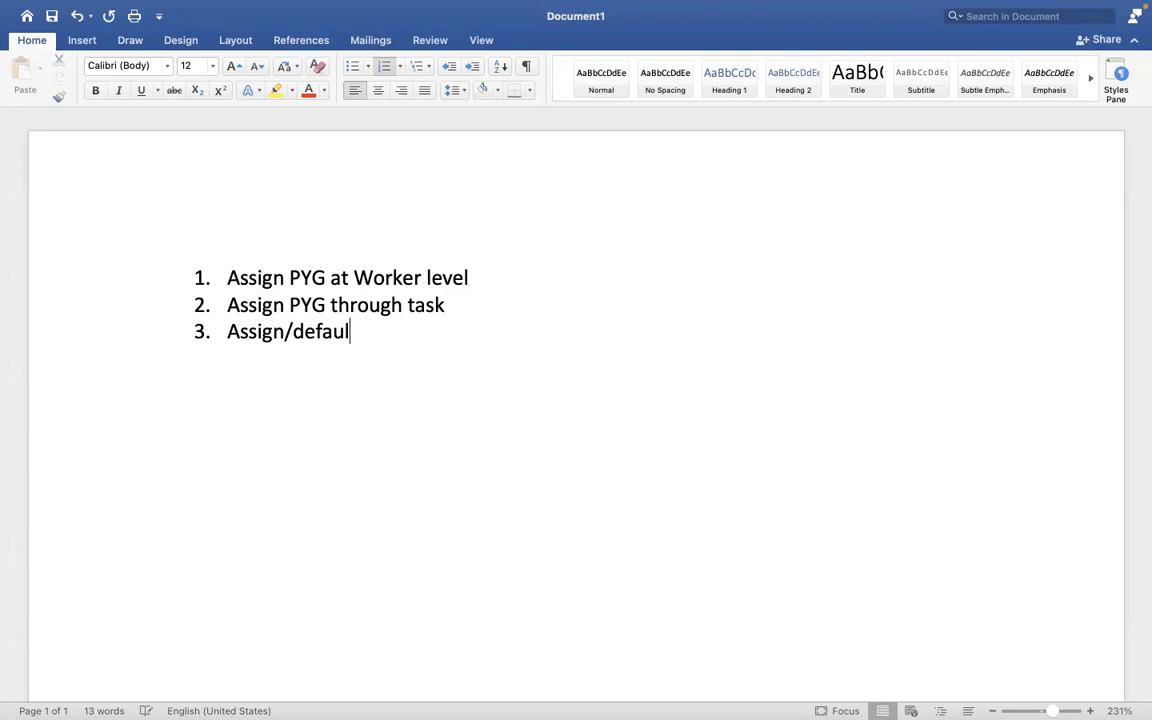
type("t the PYG")
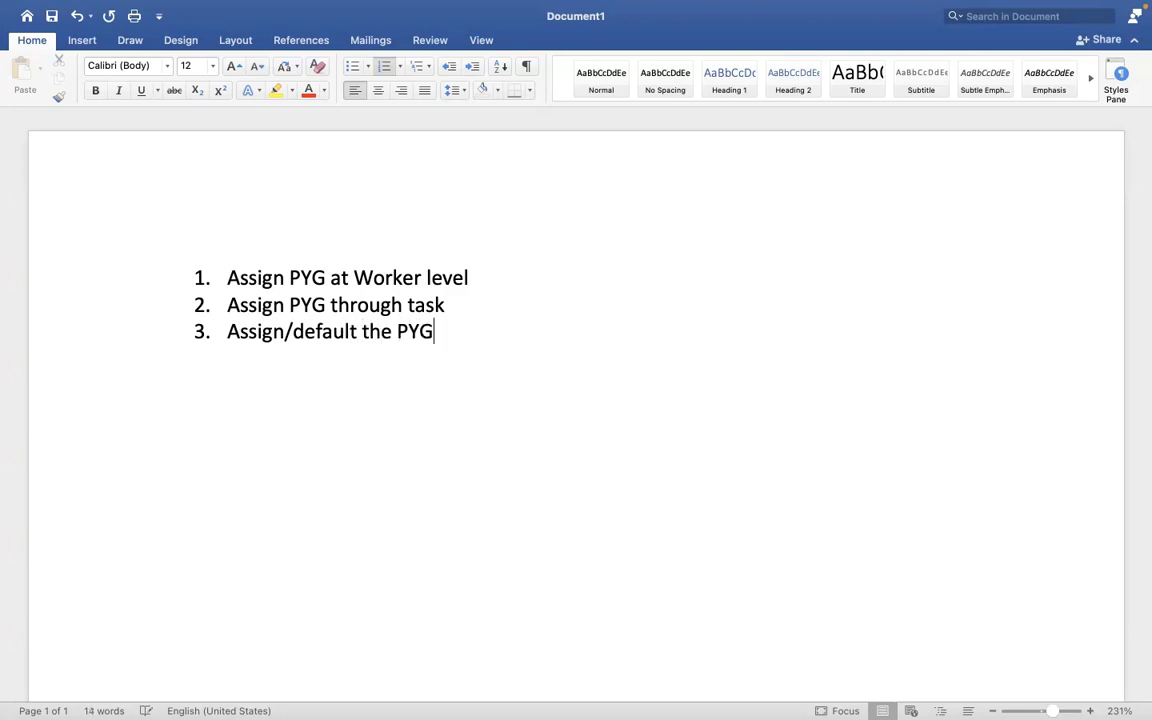
type(" based ")
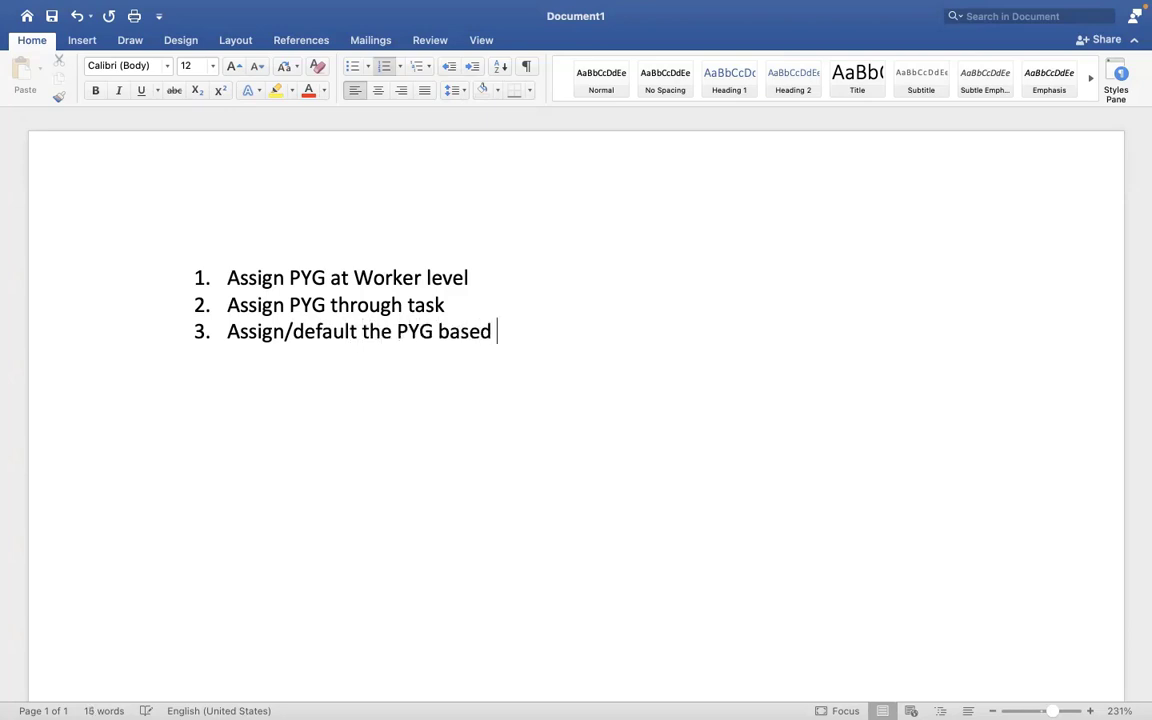
type("on auto")
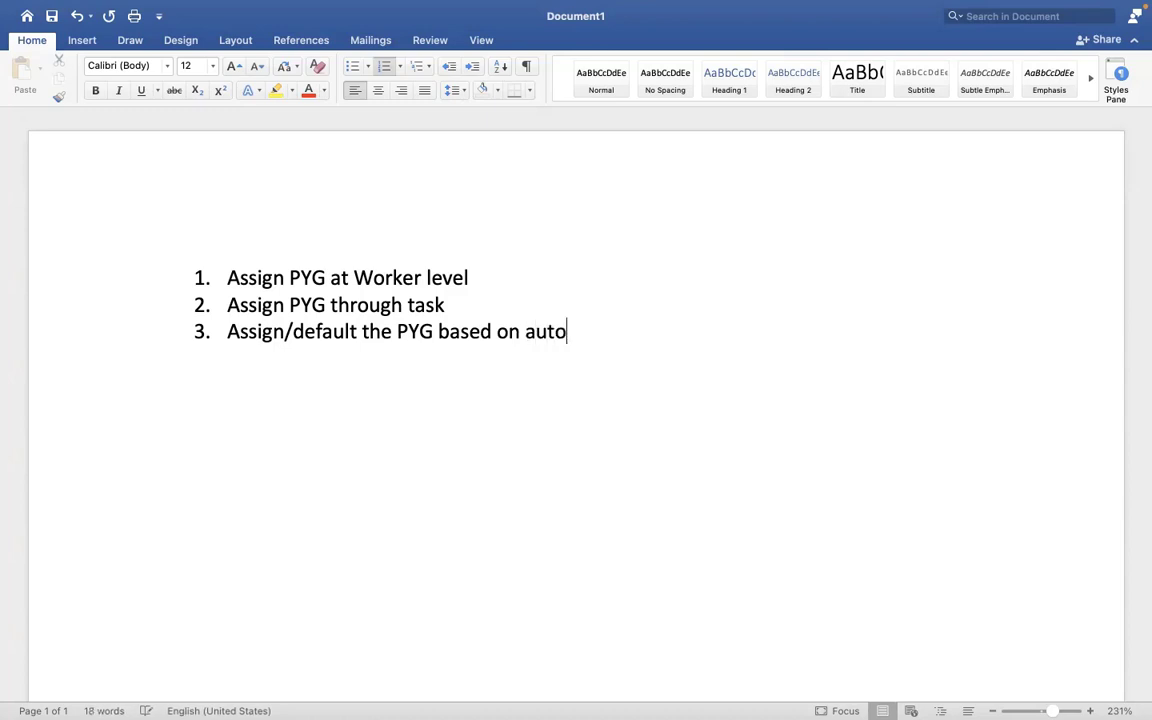
type("matic rule")
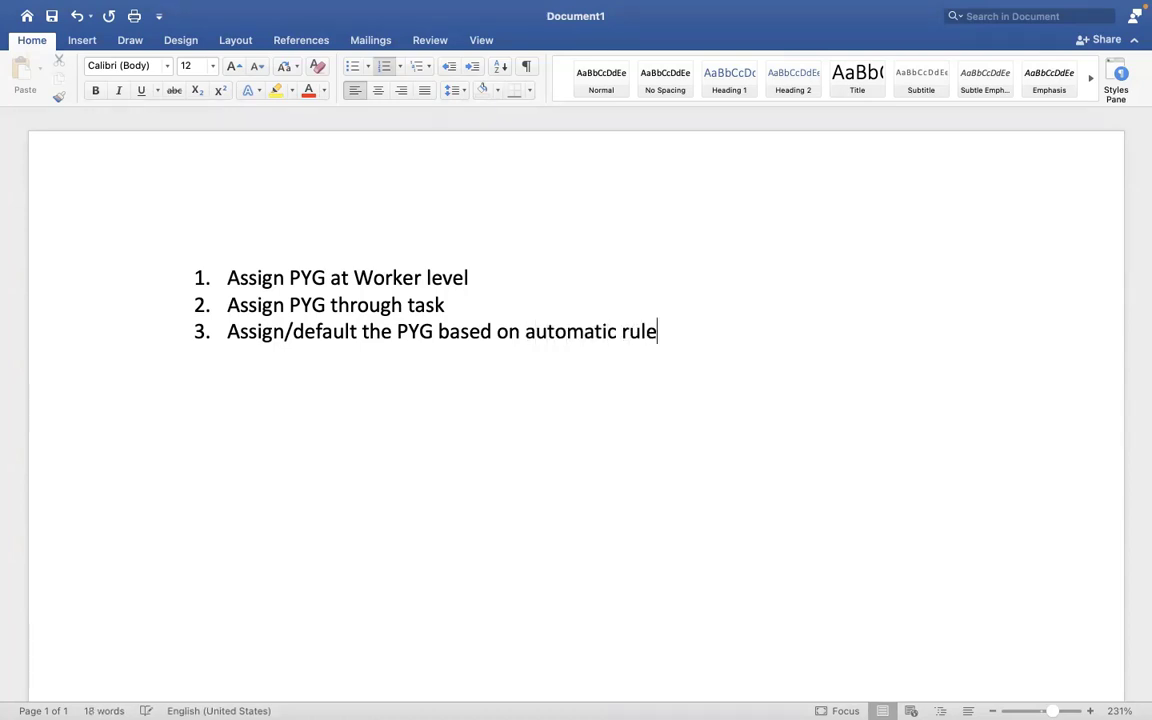
key("ctrl+Right")
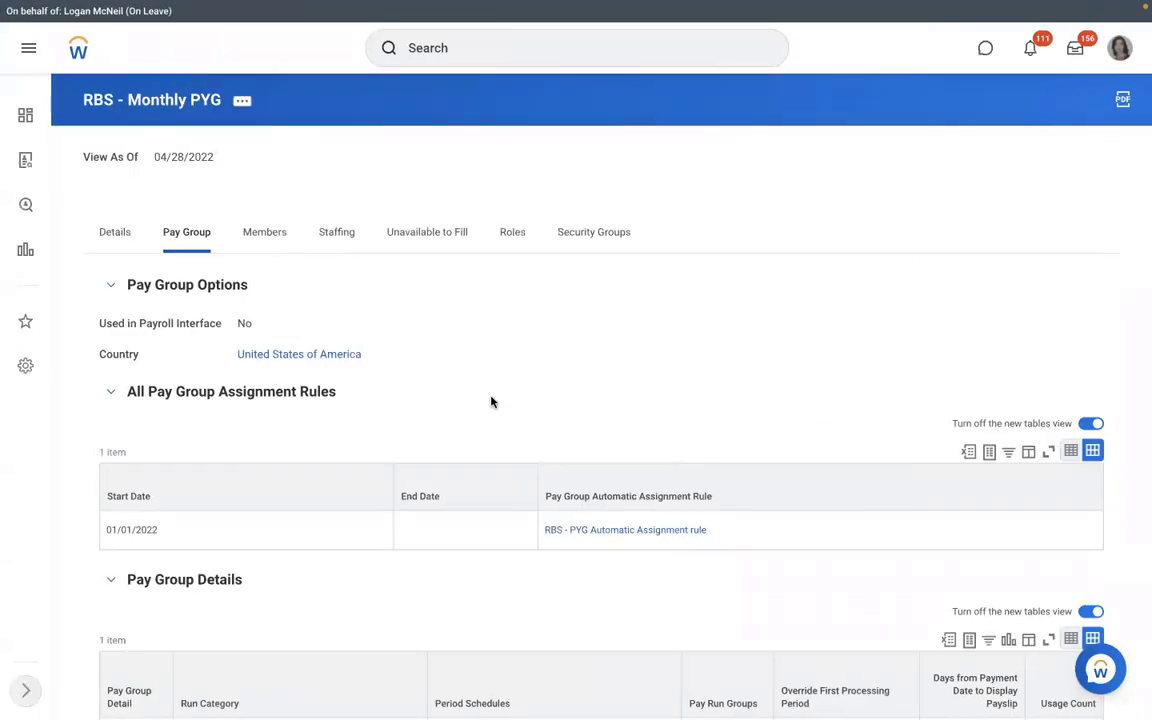
- Open the RBS - PYG Automatic Assignment rule and check its Rule Usage and Rule Conditions tabs
left_click(601, 532)
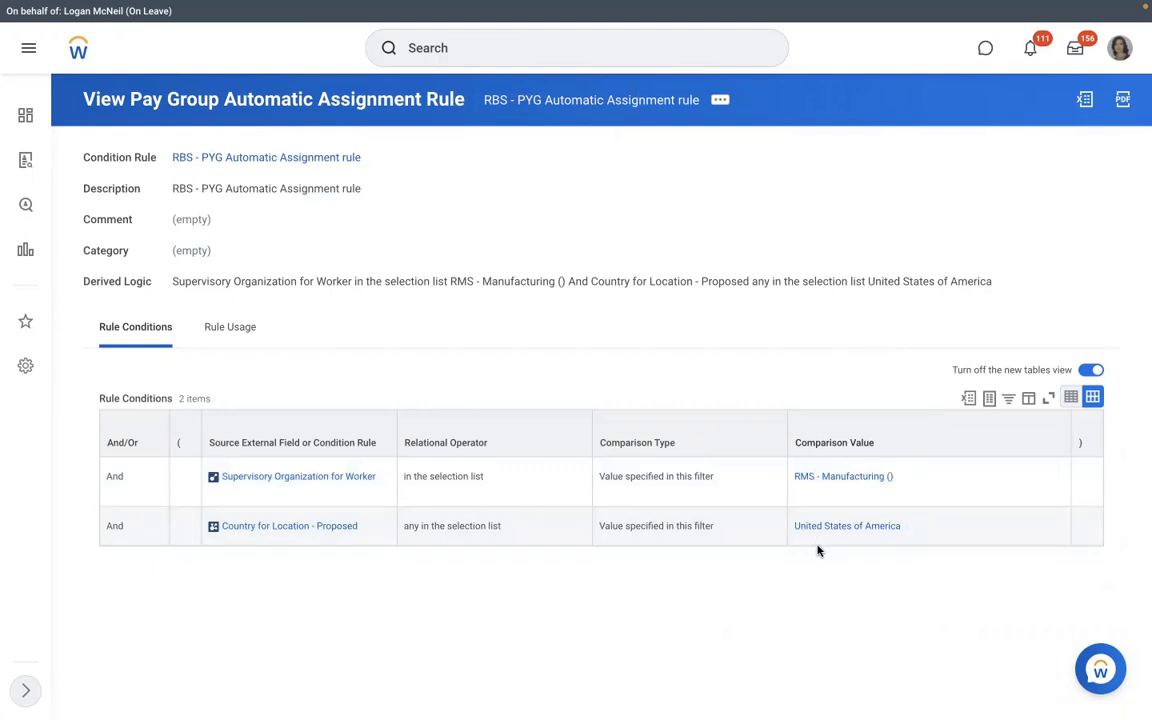
left_click(226, 333)
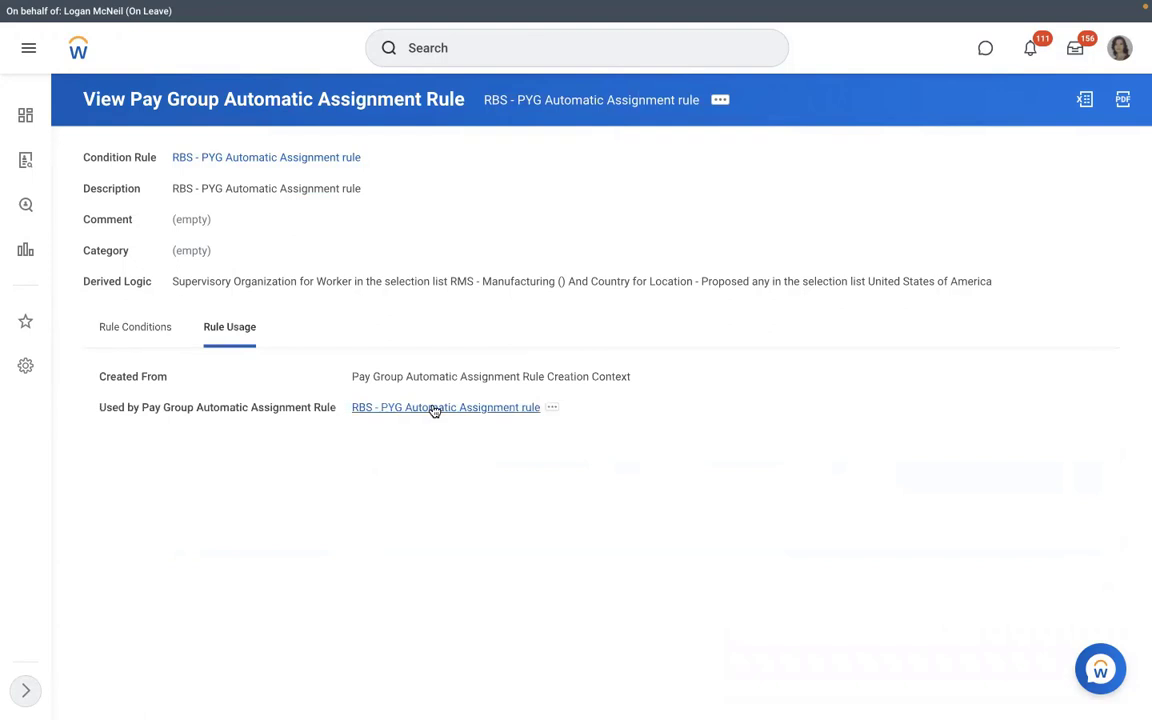
left_click(135, 327)
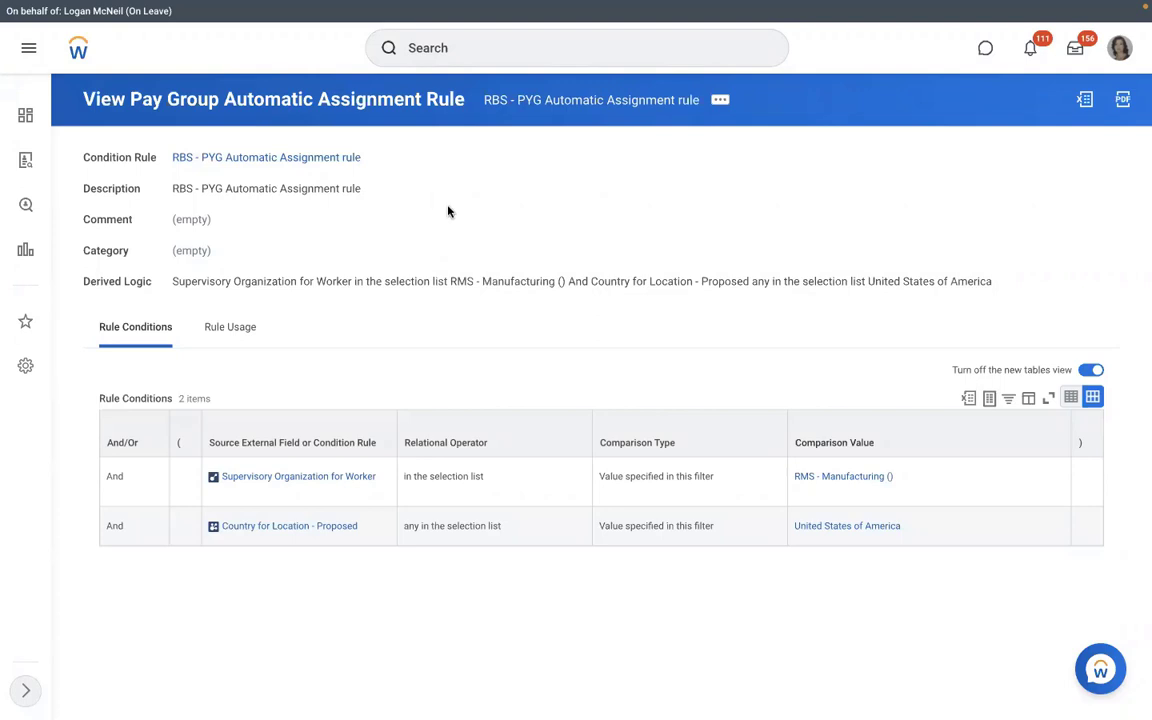
- On RMS - Manufacturing (), try a business process definition searching 'create position', then cancel it
left_click(800, 478)
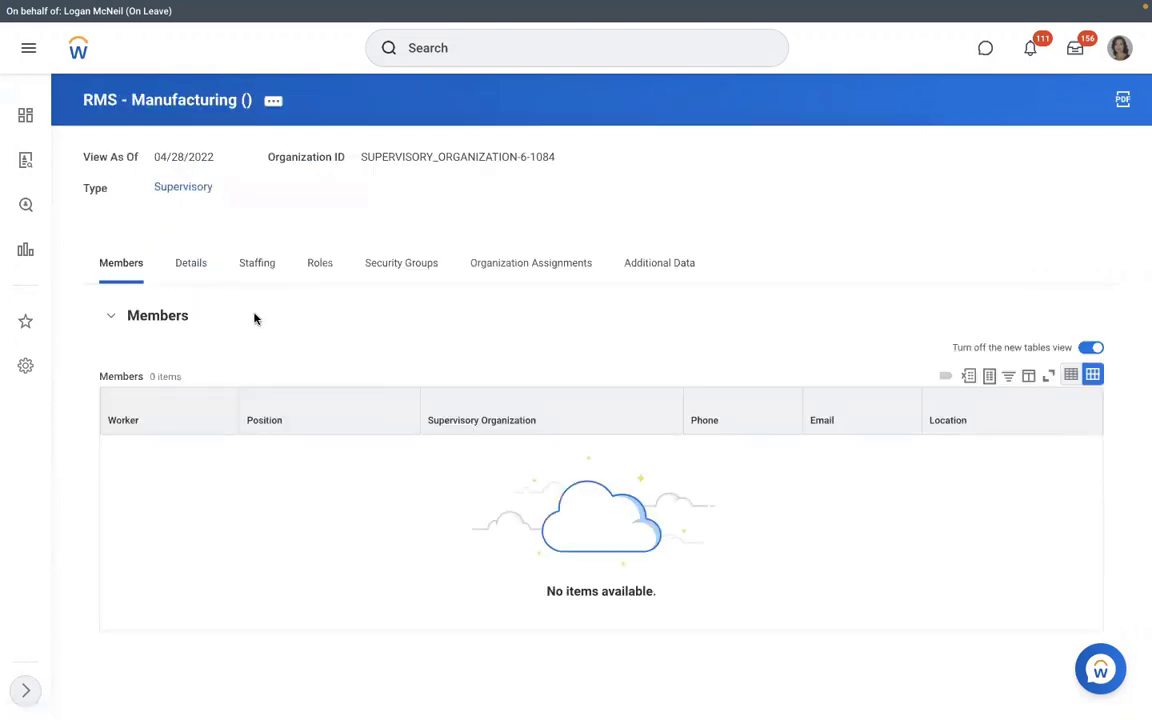
left_click(254, 284)
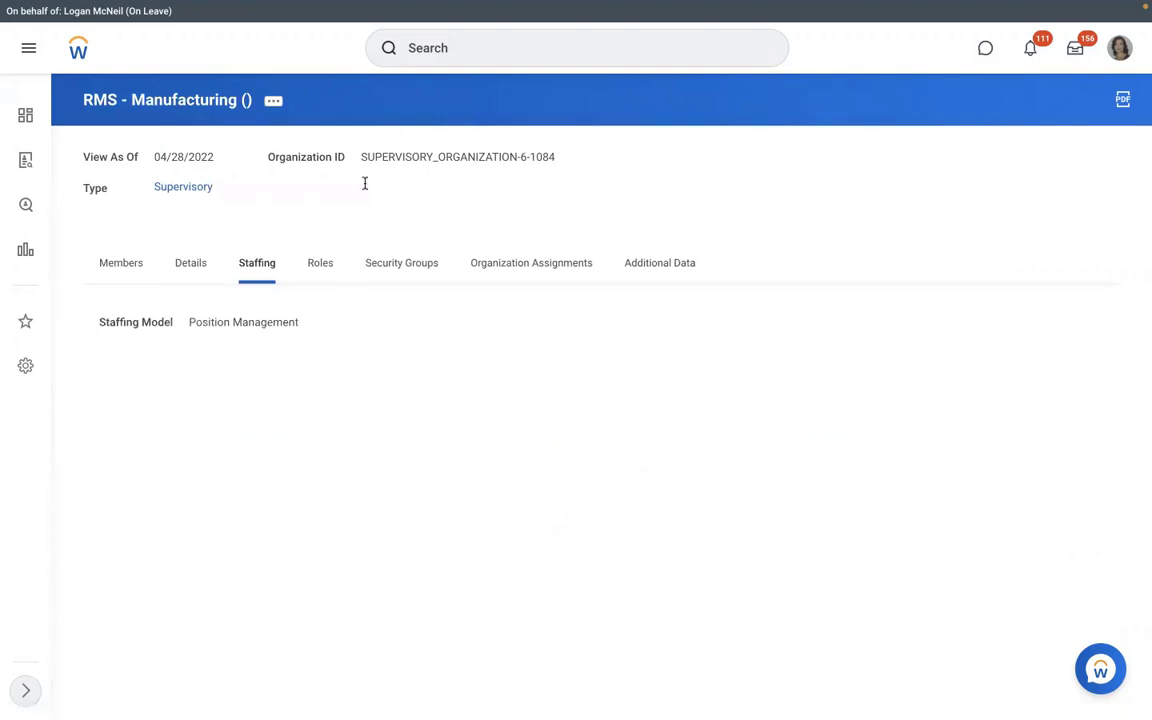
left_click(274, 101)
mouse_move(355, 267)
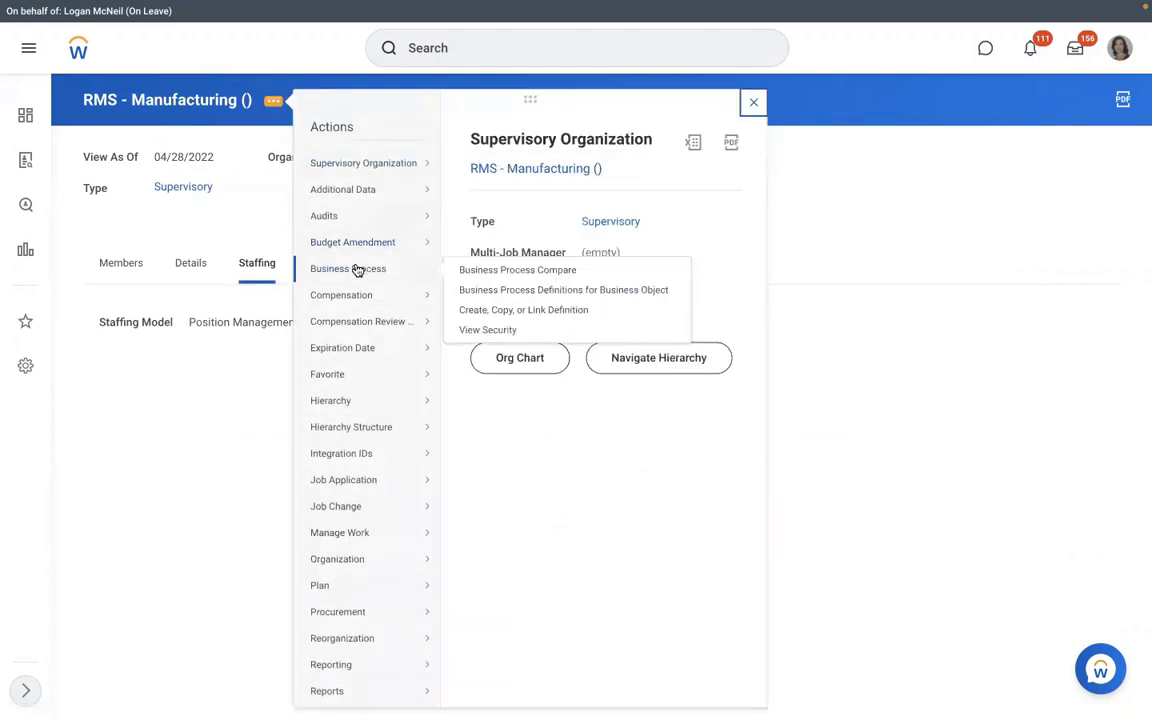
left_click(487, 311)
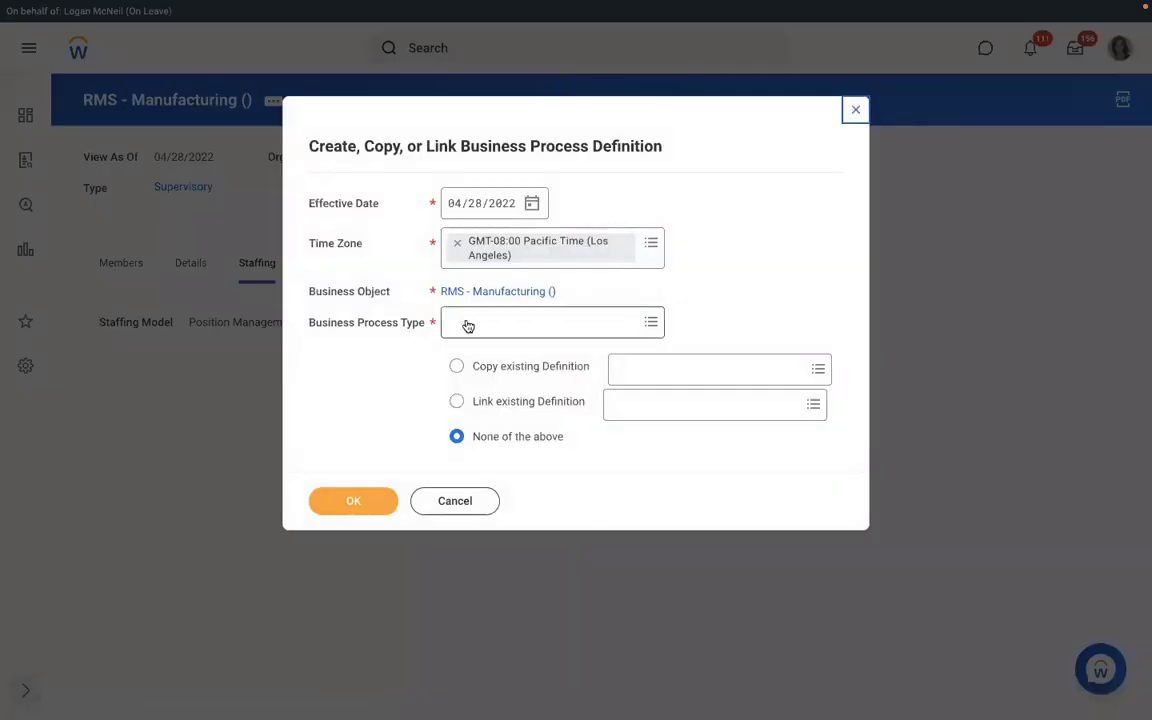
left_click(465, 321)
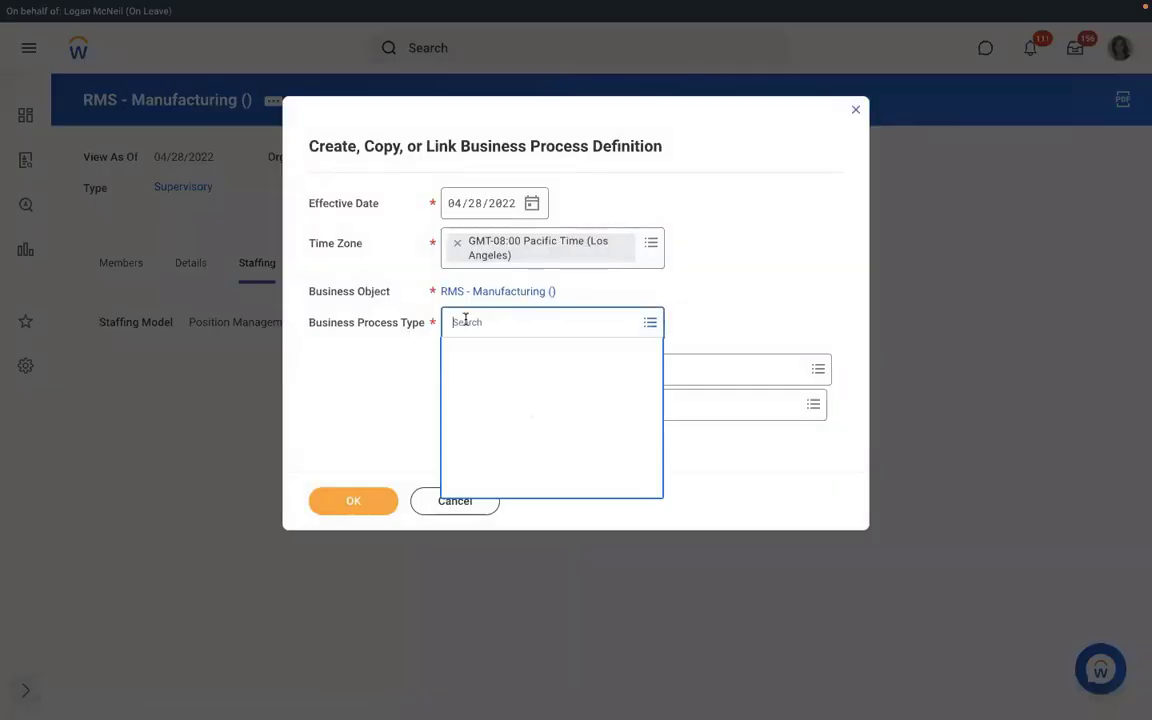
type("create ")
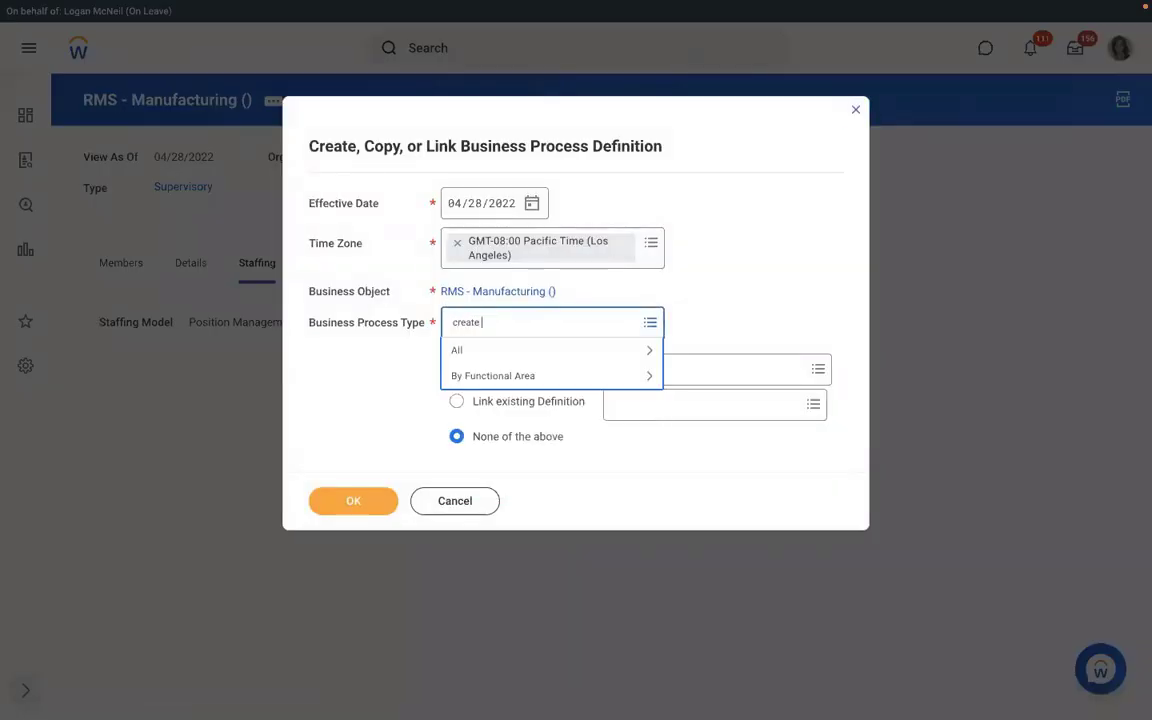
type("position")
key("Return")
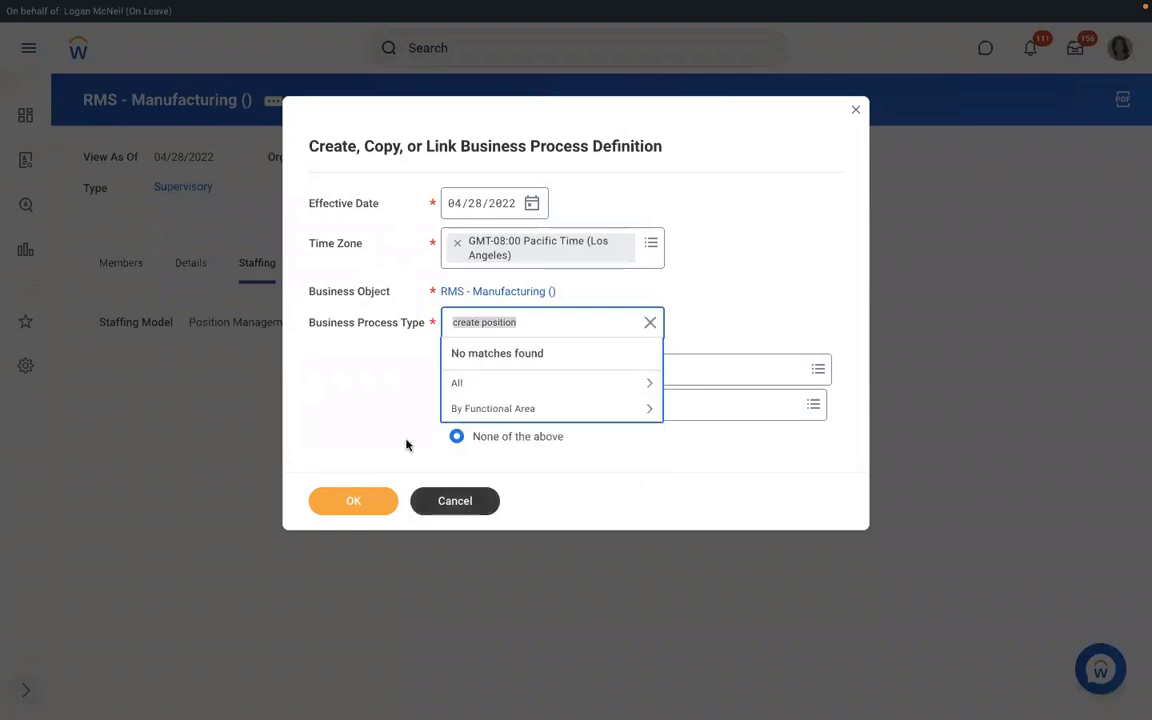
left_click(435, 500)
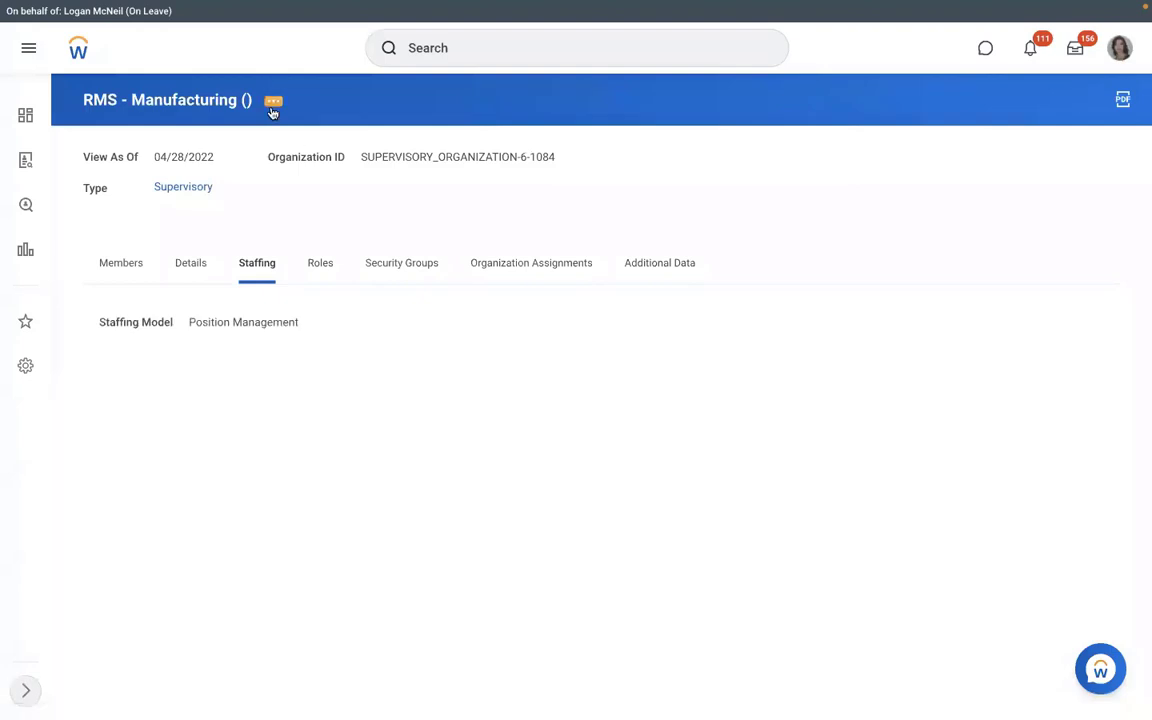
- Start the Create, Copy, or Link Definition again, search 'hire' and select Hire
left_click(272, 104)
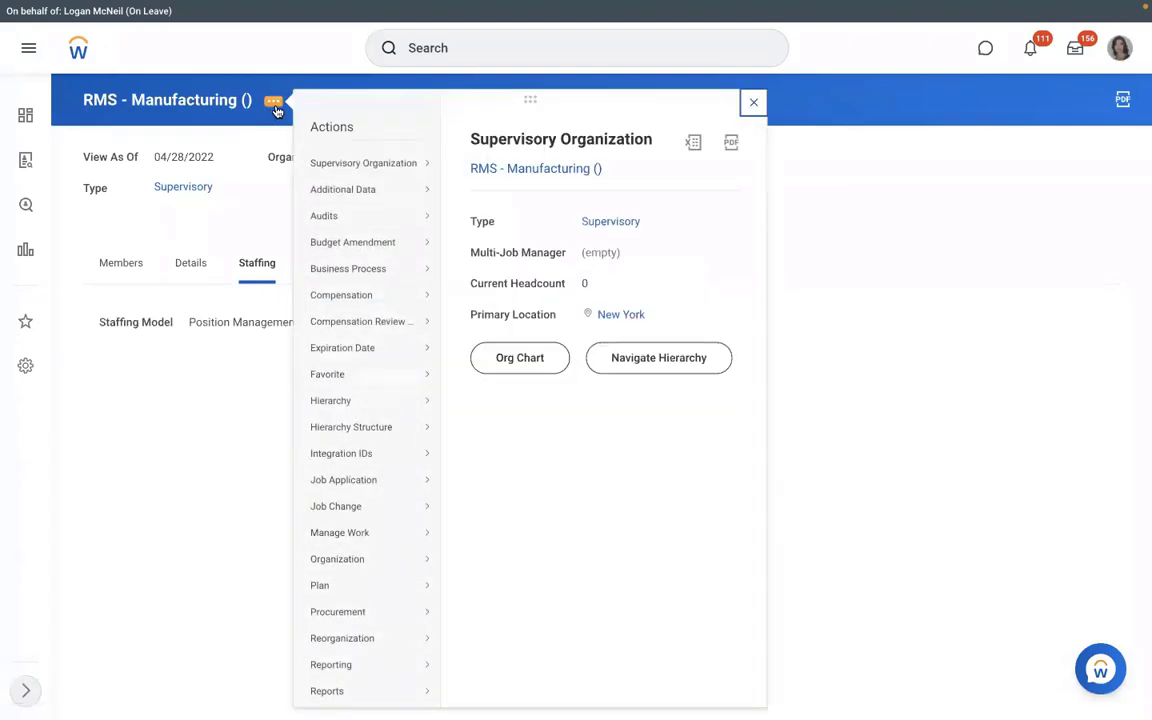
mouse_move(366, 312)
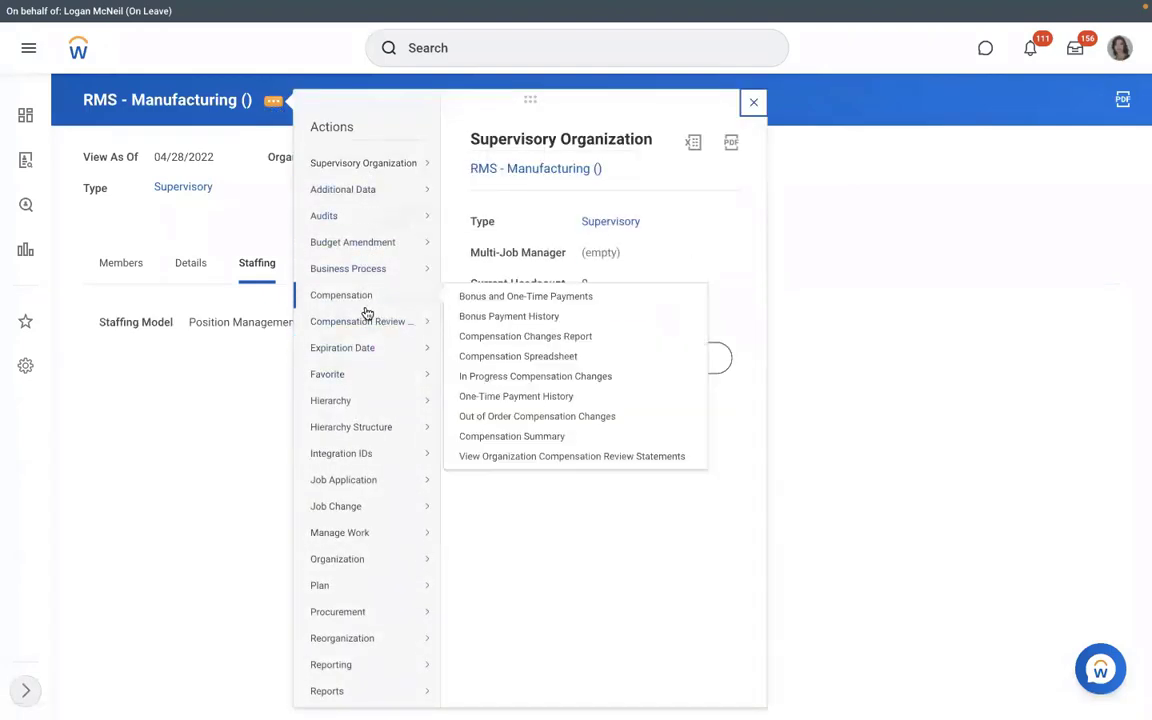
mouse_move(389, 343)
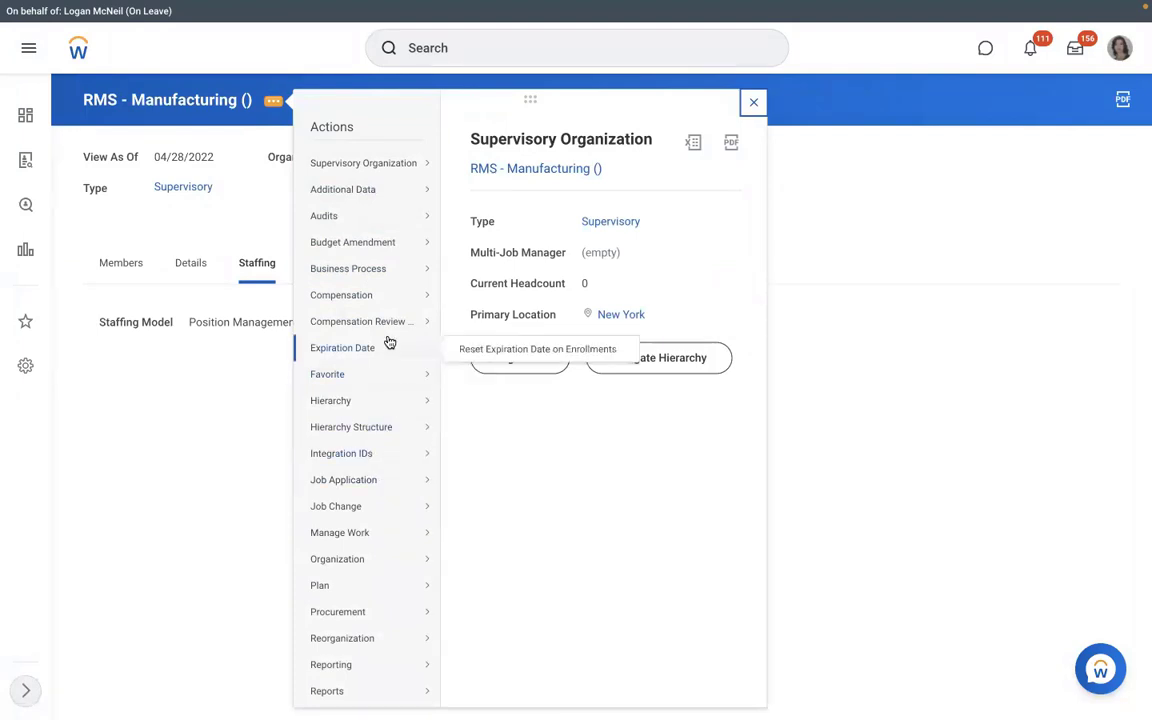
mouse_move(368, 270)
left_click(489, 309)
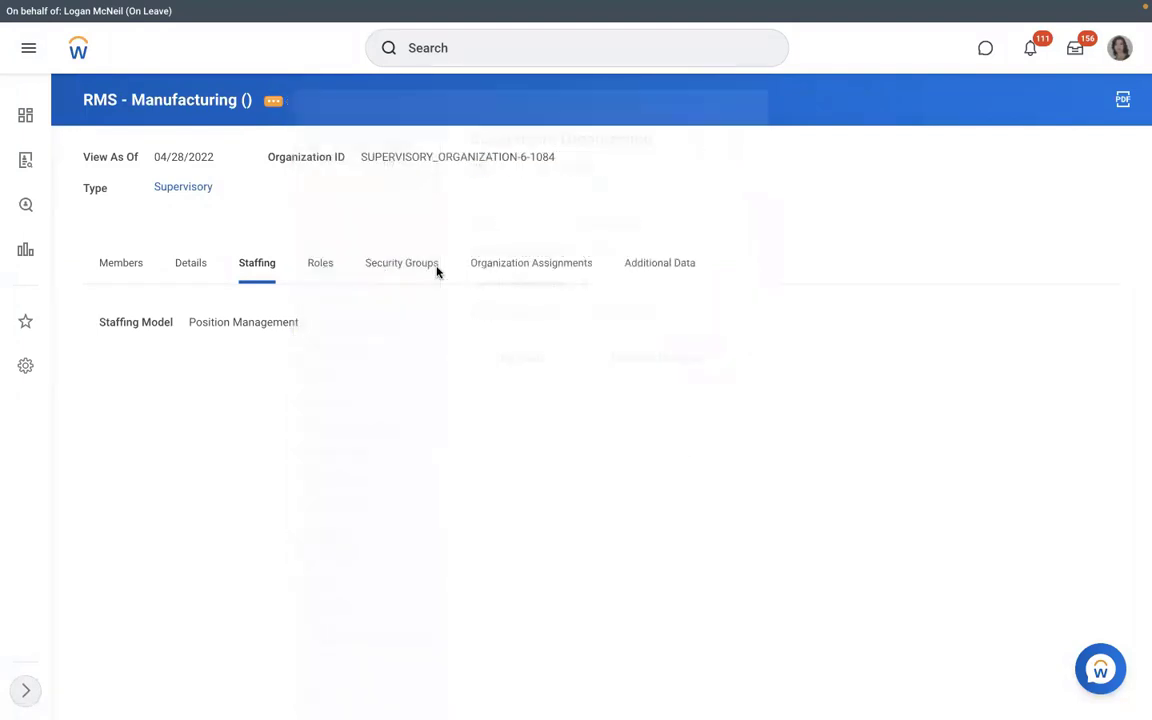
left_click(479, 324)
type("hi")
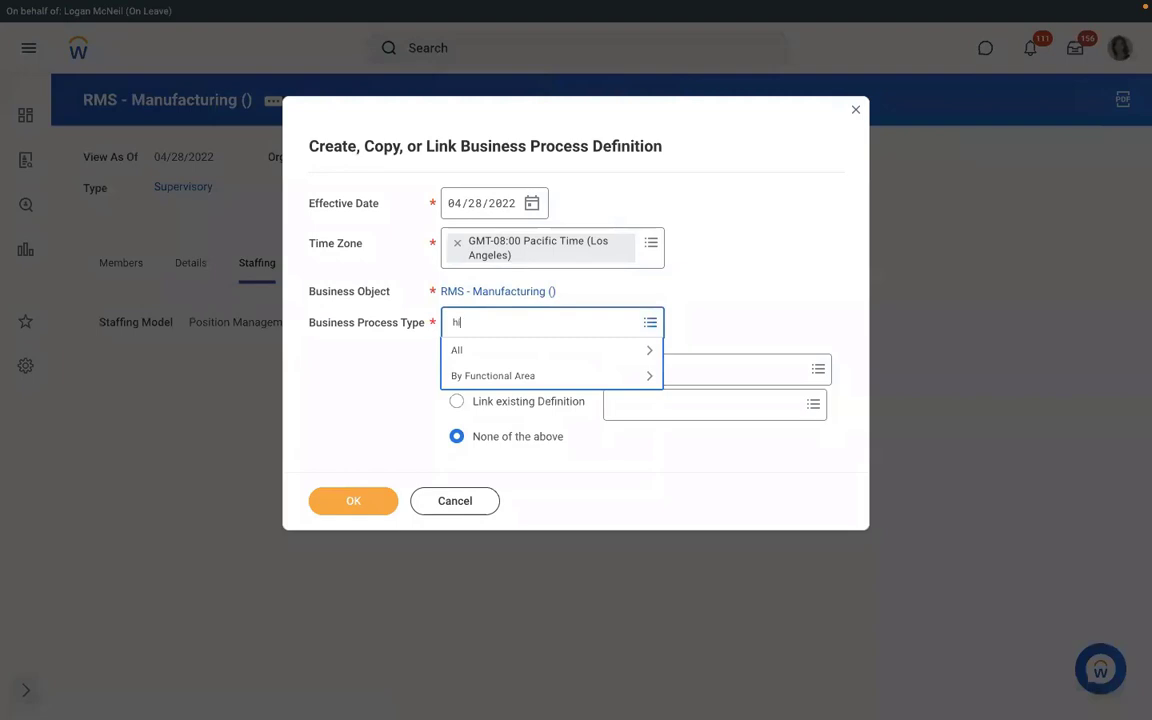
type("re")
key("Return")
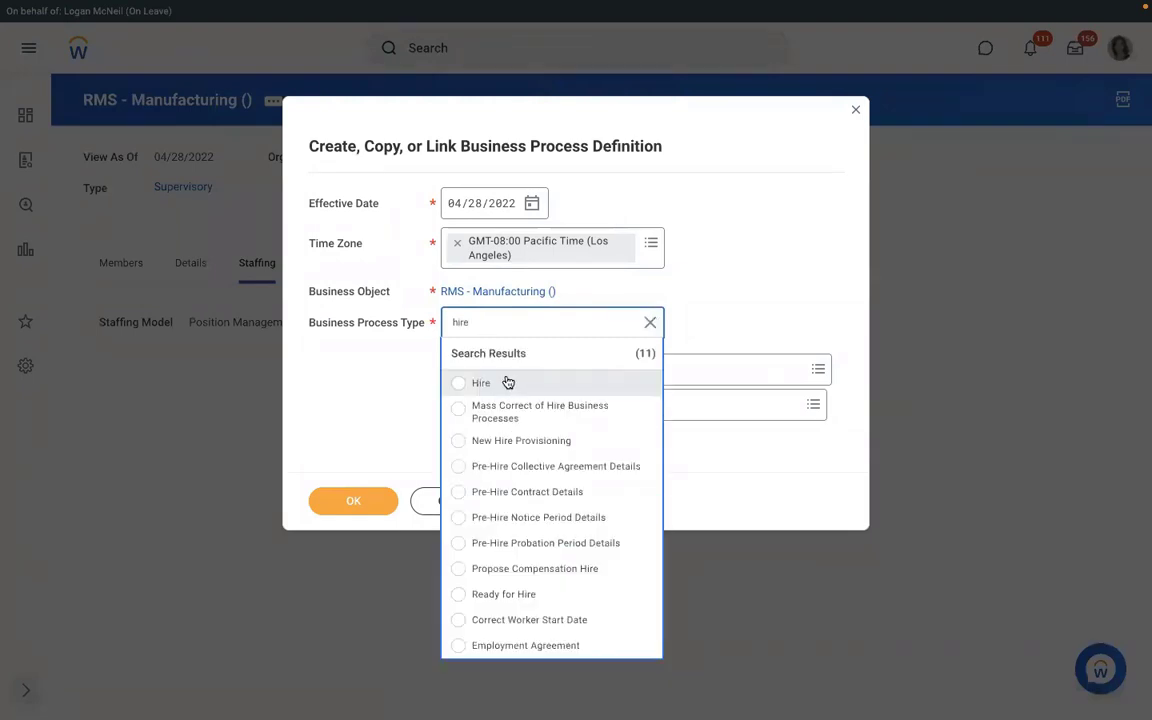
left_click(507, 383)
- Create the Hire definition and add step b as an Action performing Assign Pay Group
left_click(336, 504)
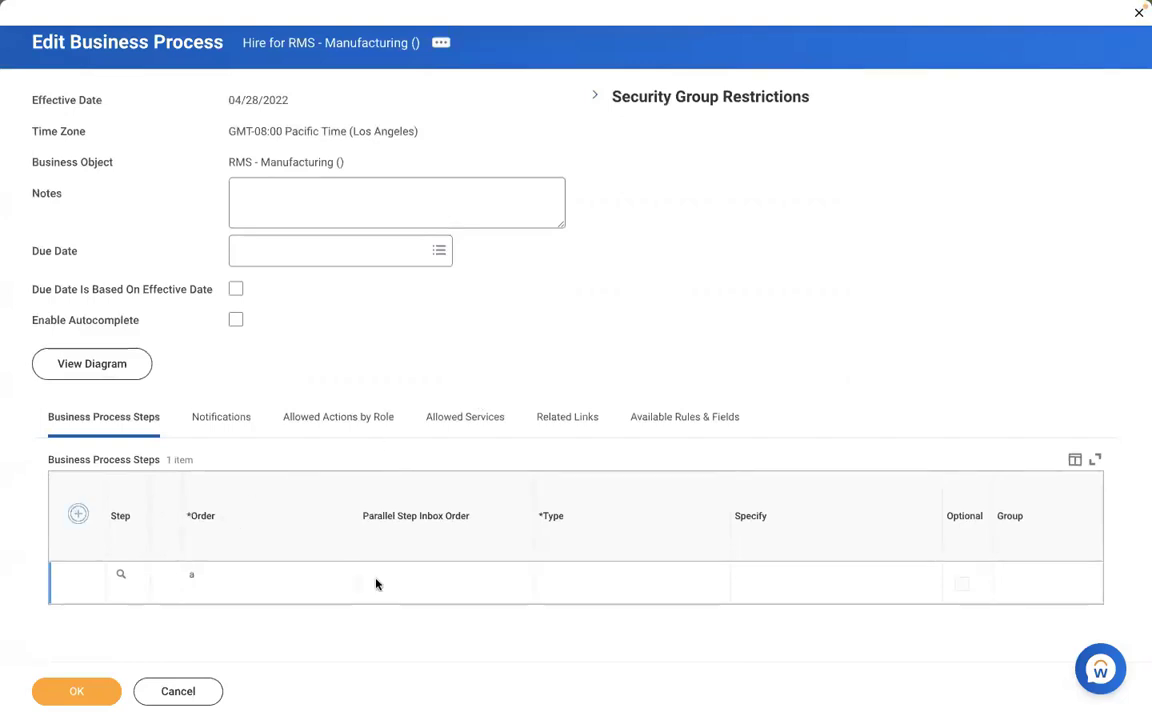
type("b")
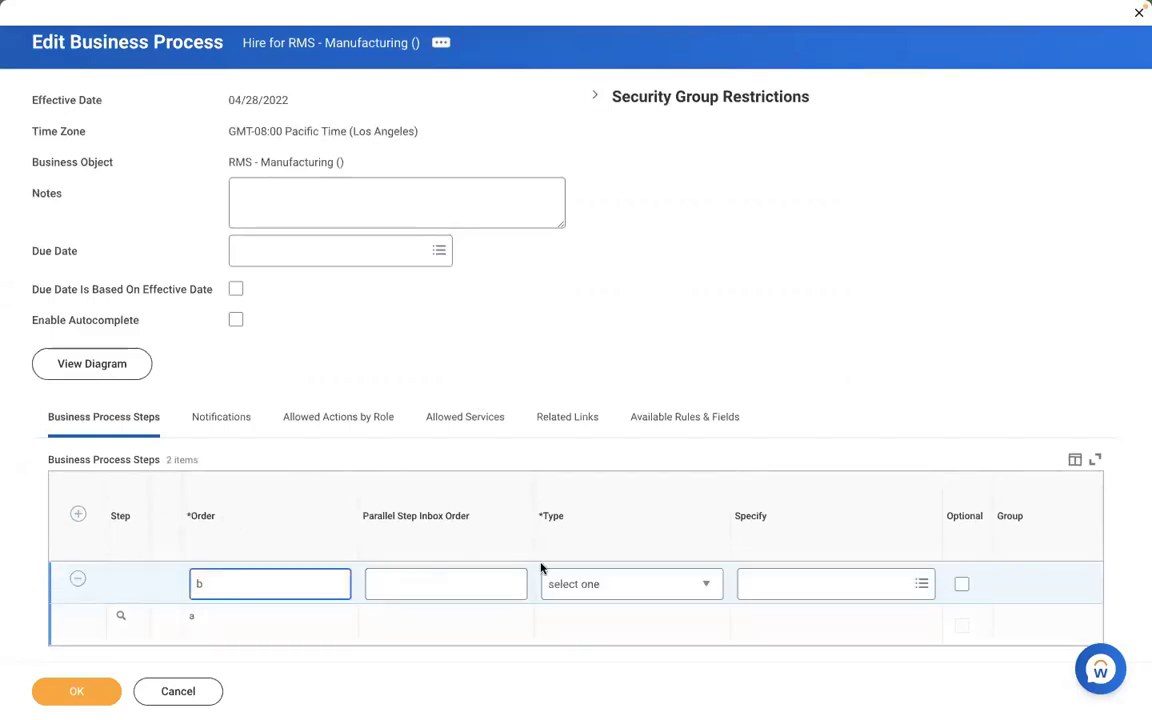
left_click(585, 585)
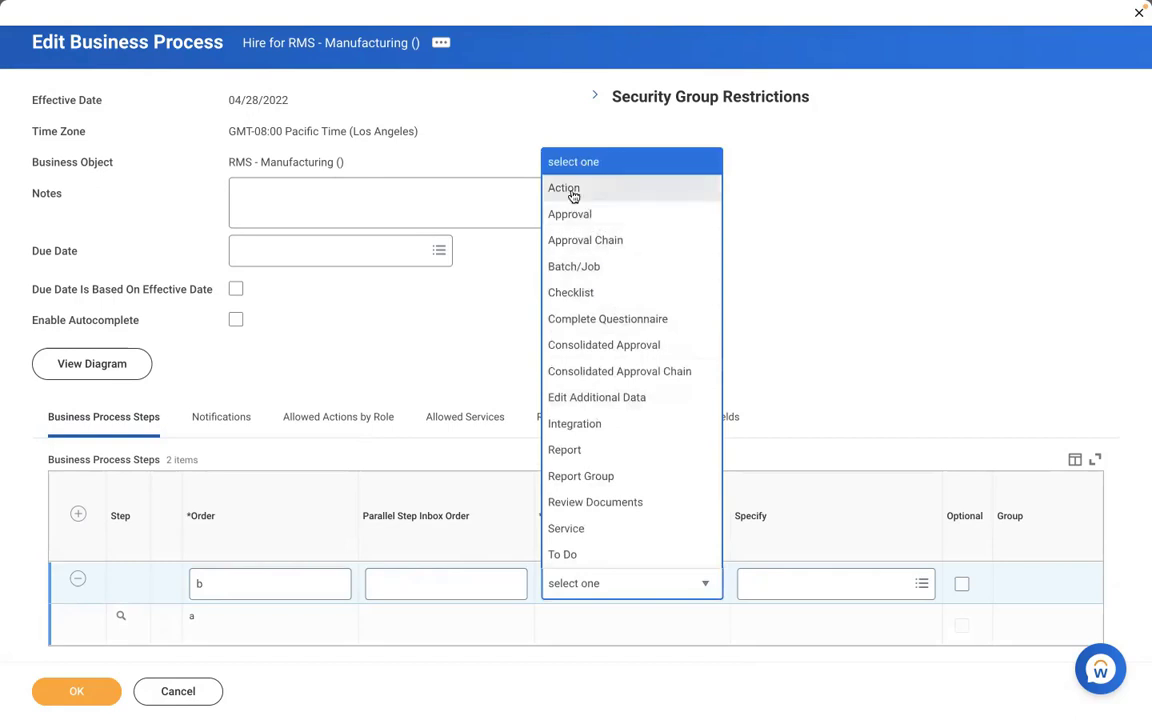
left_click(573, 190)
left_click(785, 585)
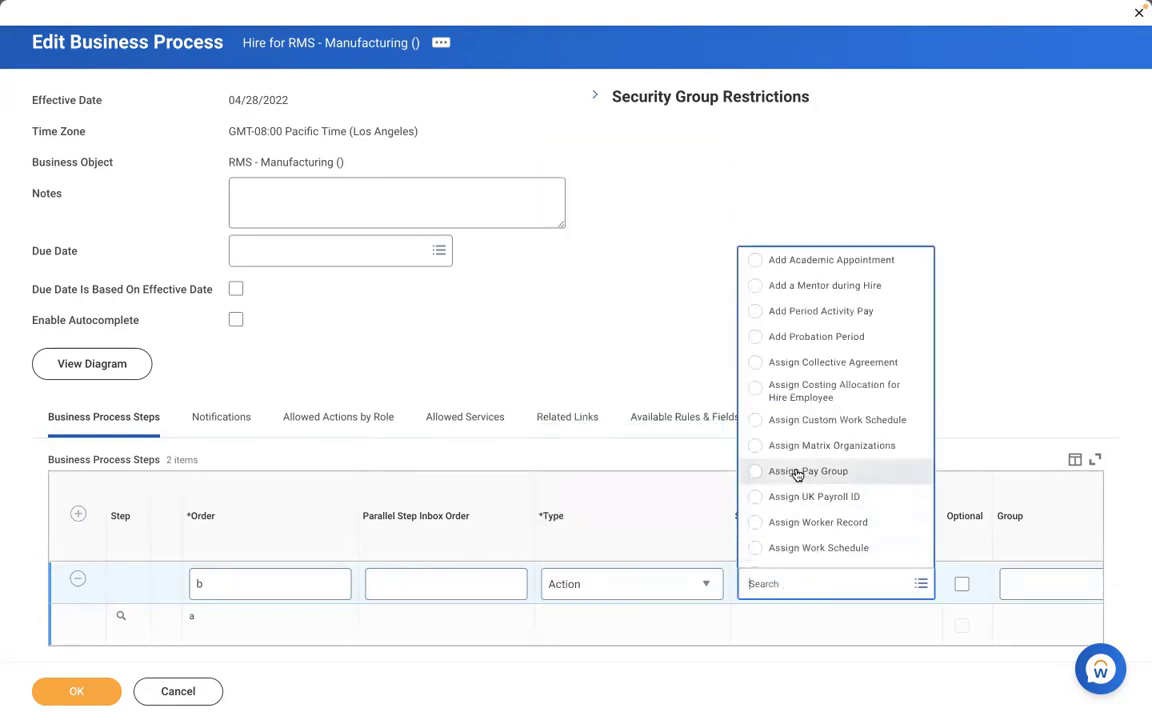
left_click(797, 474)
left_click(965, 613)
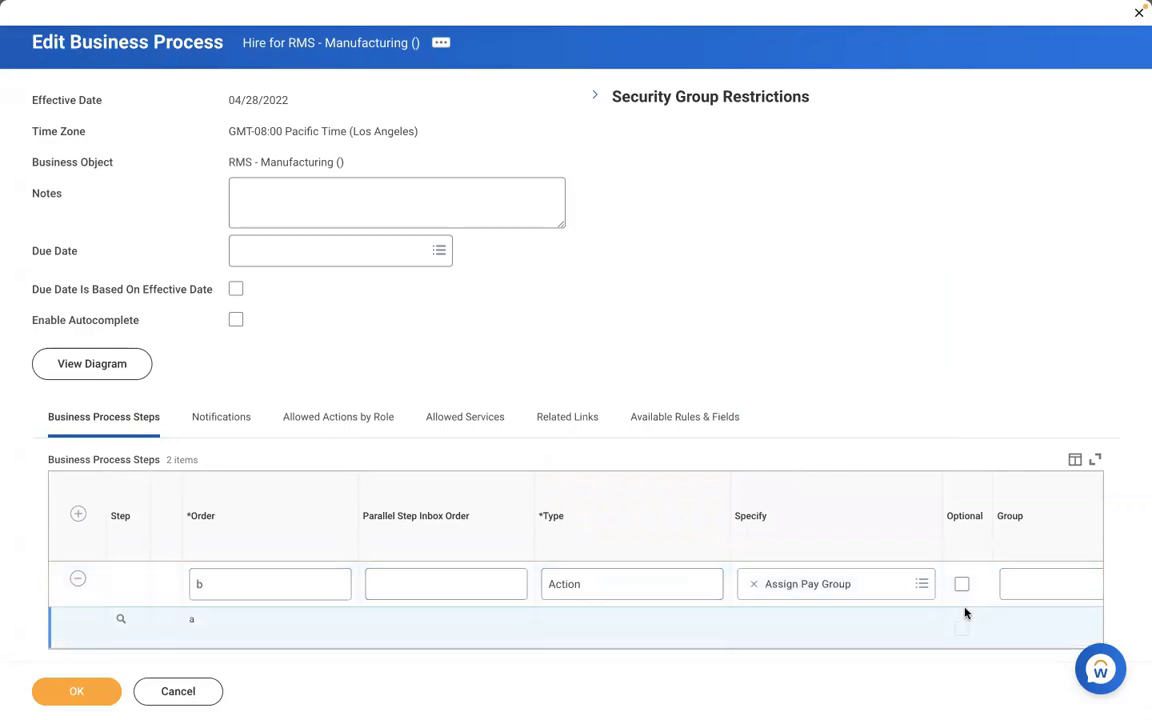
- Assign Payroll Partner as the step's group, check its details, and save the Hire process
scroll(965, 613, "right", 5)
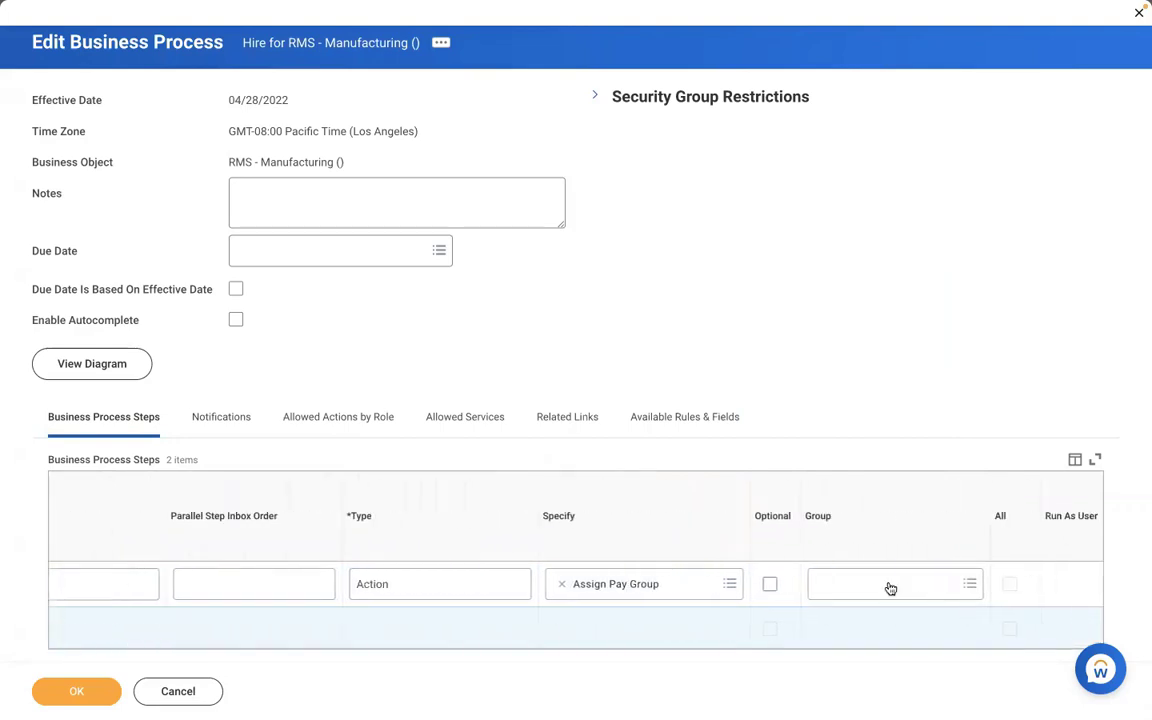
left_click(890, 588)
type("payrol")
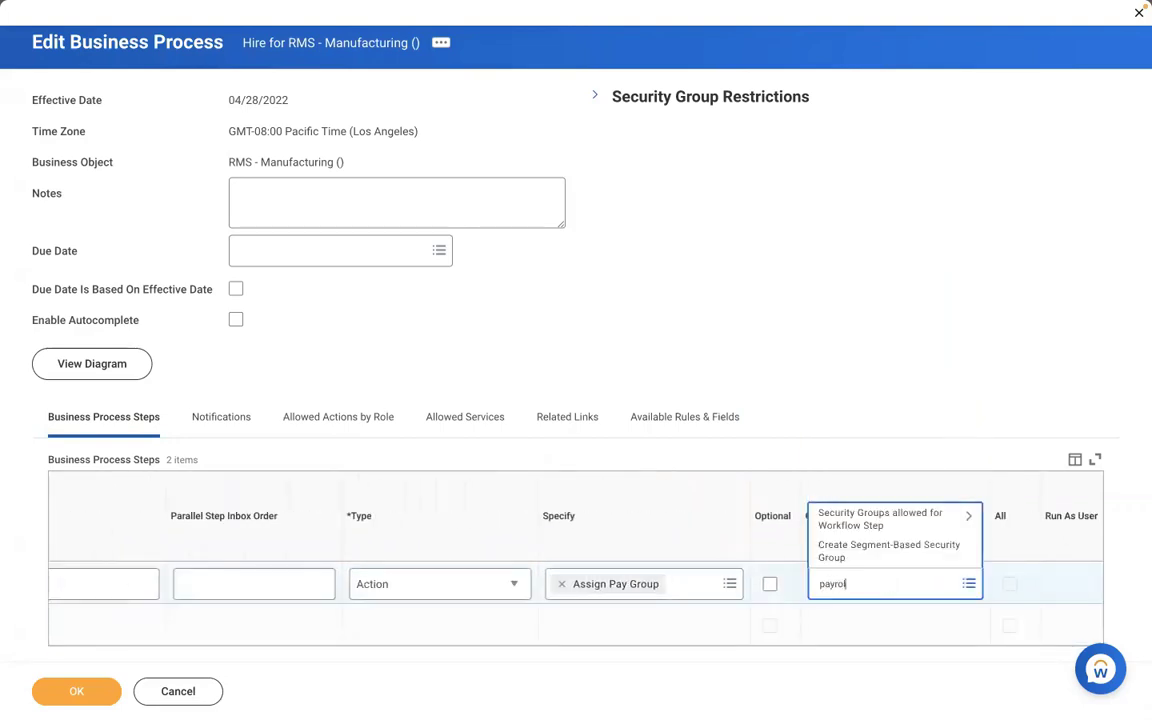
type("l partner")
key("Return")
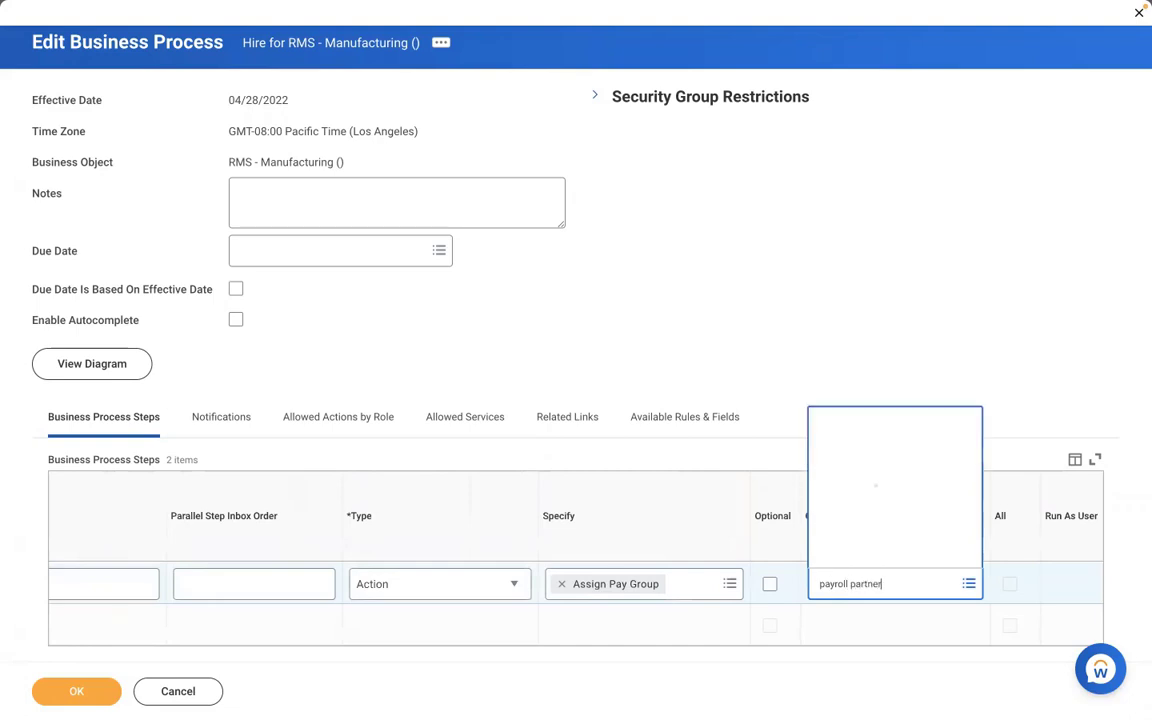
left_click(905, 523)
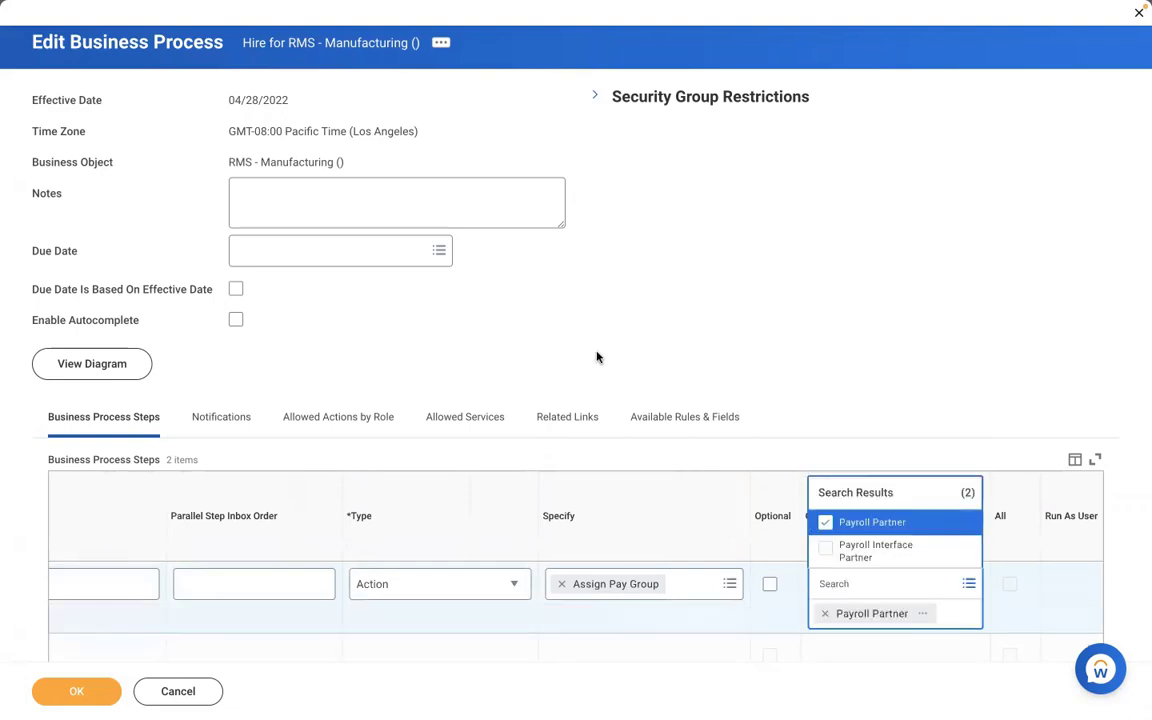
scroll(597, 357, "down", 1)
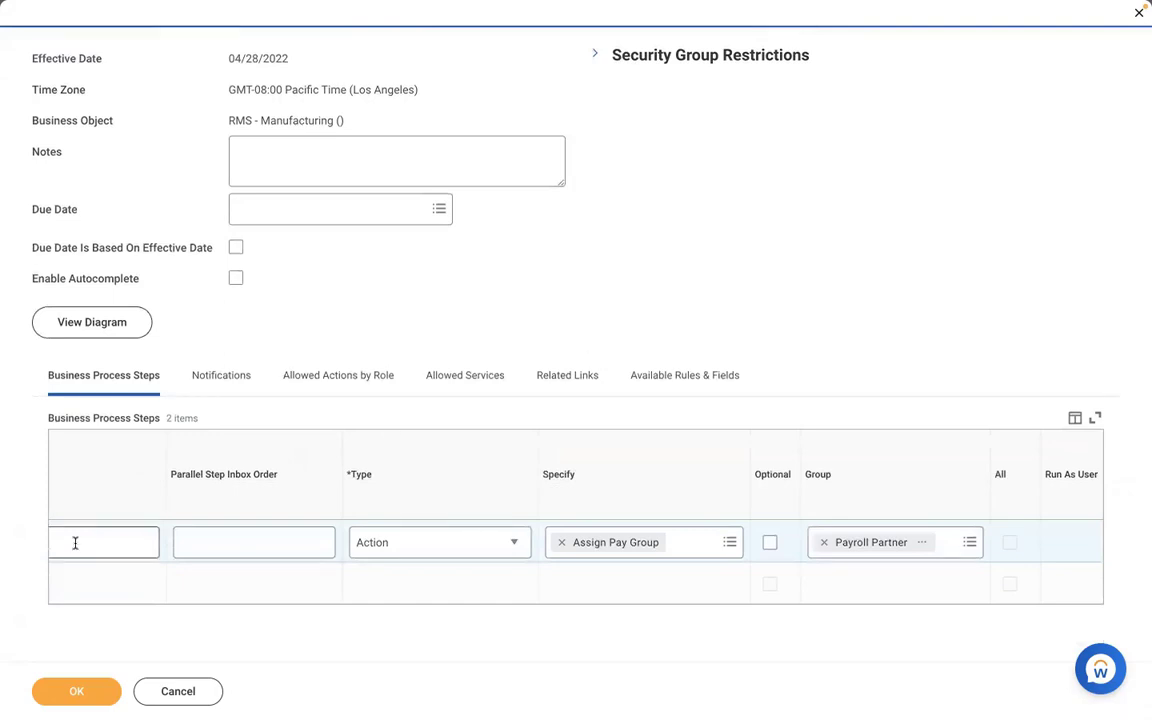
left_click(138, 603)
scroll(138, 605, "left", 4)
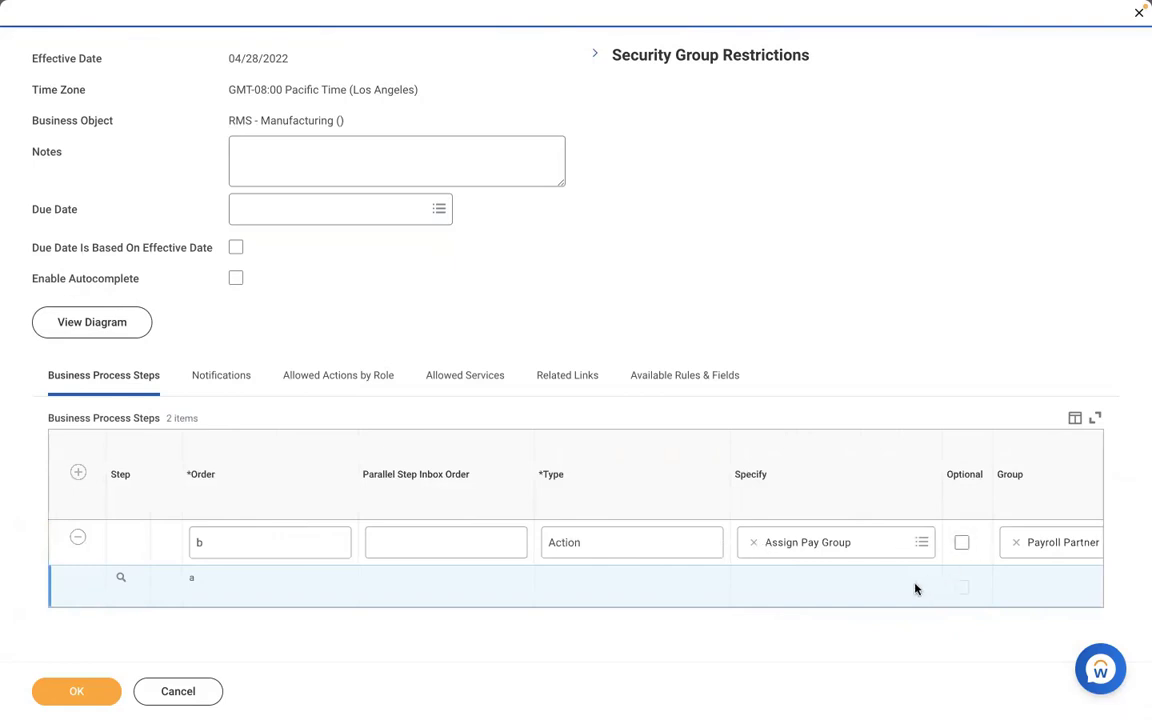
scroll(915, 589, "right", 1)
scroll(915, 589, "right", 6)
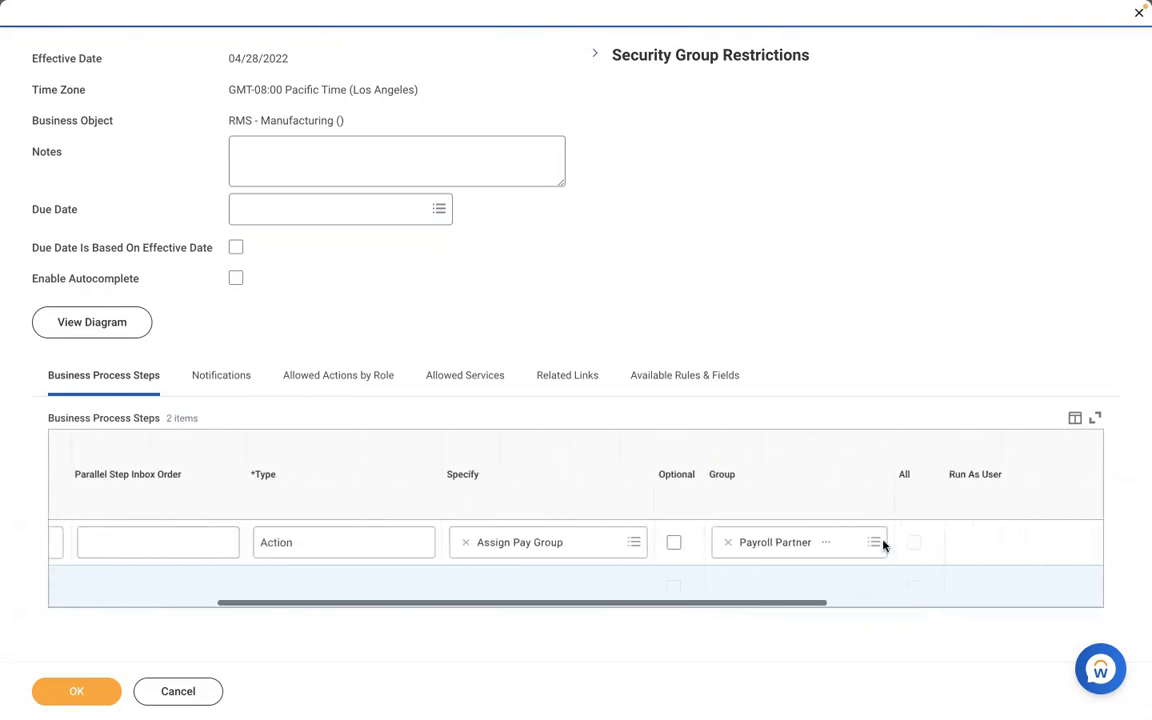
left_click(826, 542)
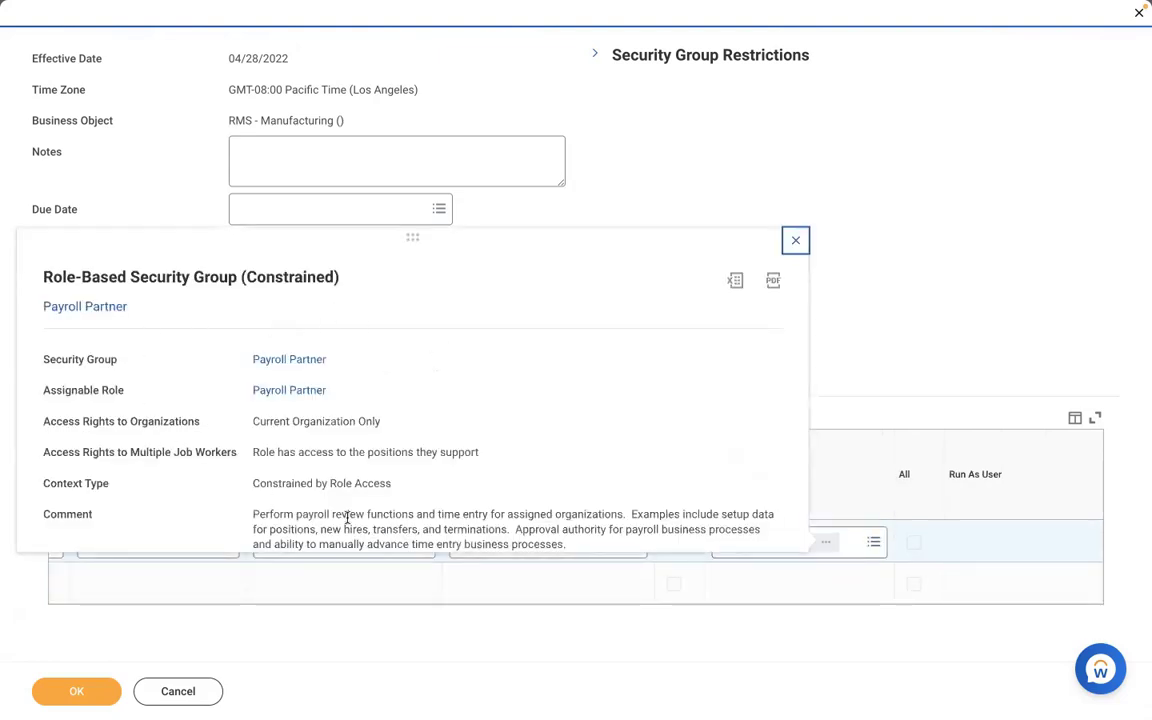
left_click(617, 200)
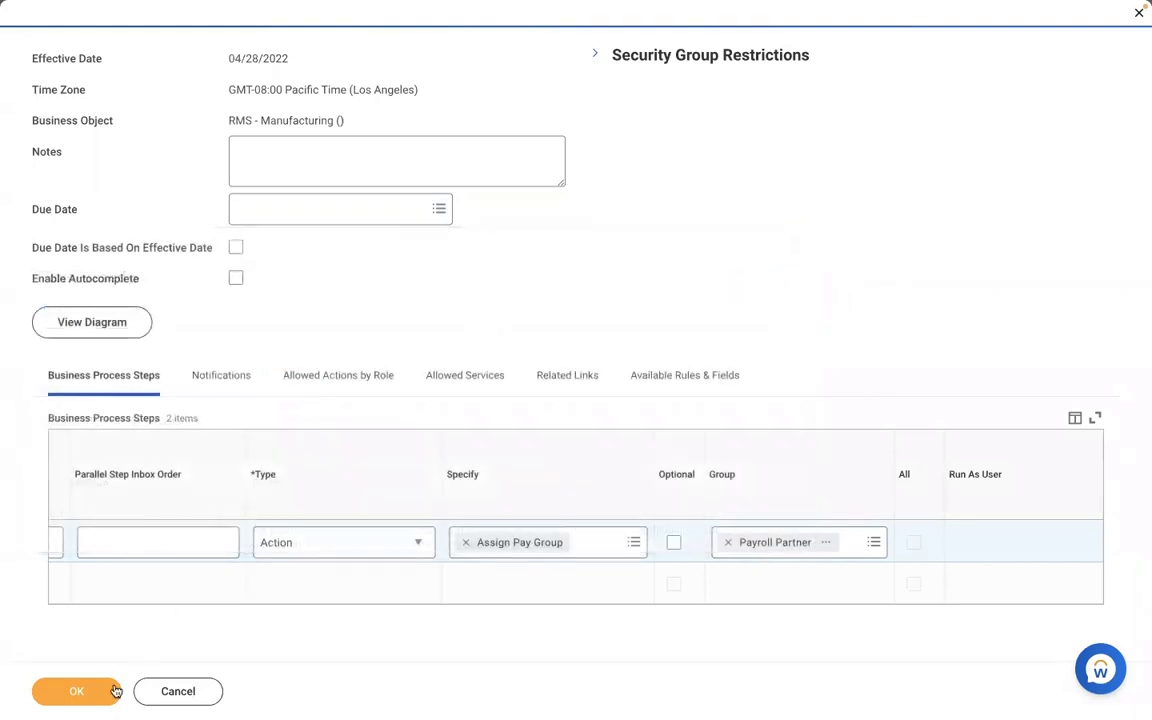
left_click(45, 693)
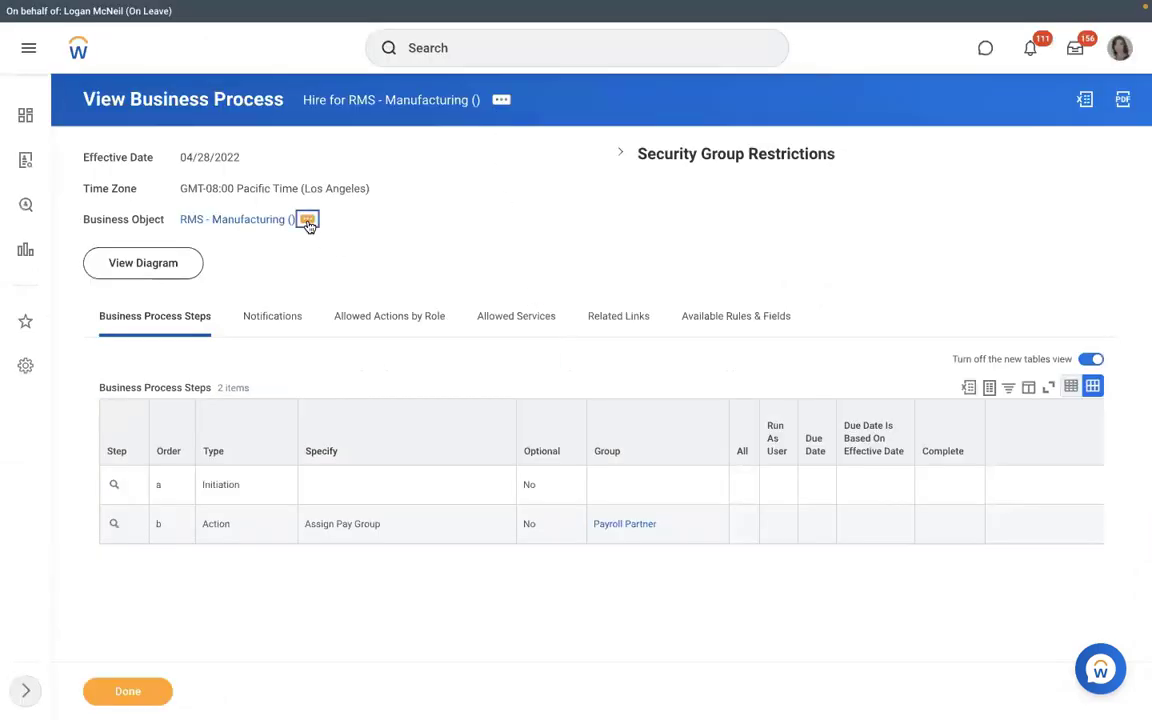
- Create a business process definition for RMS - Manufacturing with type Assign Pay Group
left_click(307, 219)
mouse_move(386, 386)
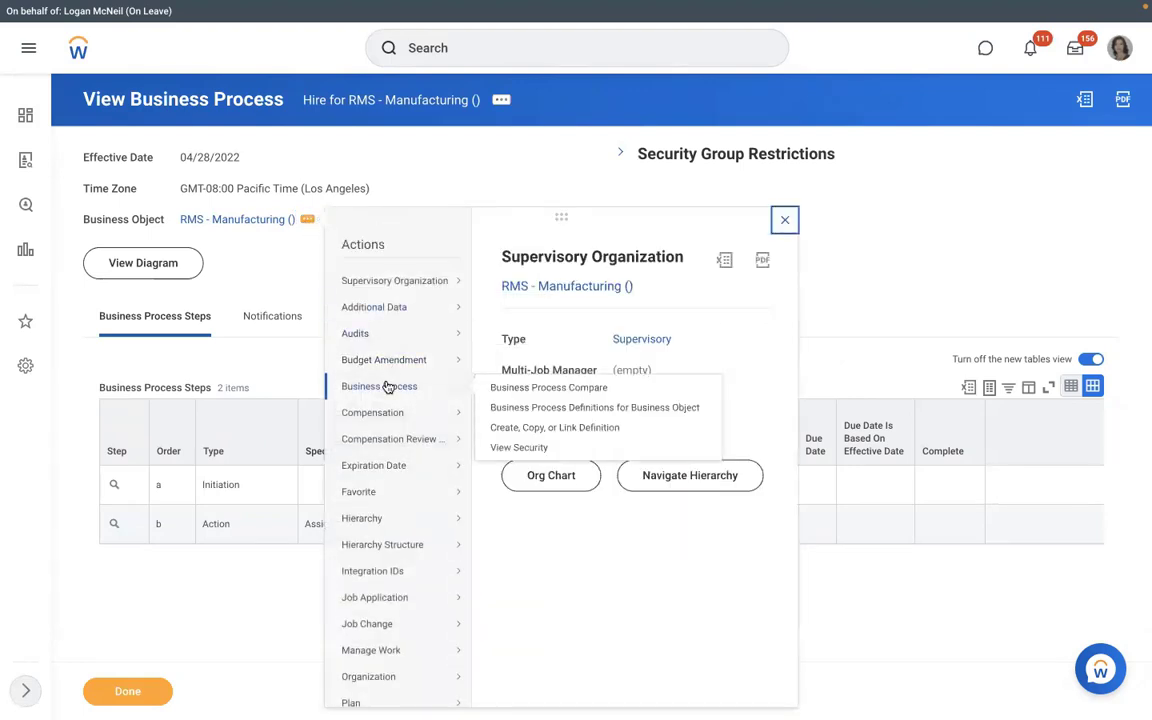
left_click(510, 428)
left_click(488, 322)
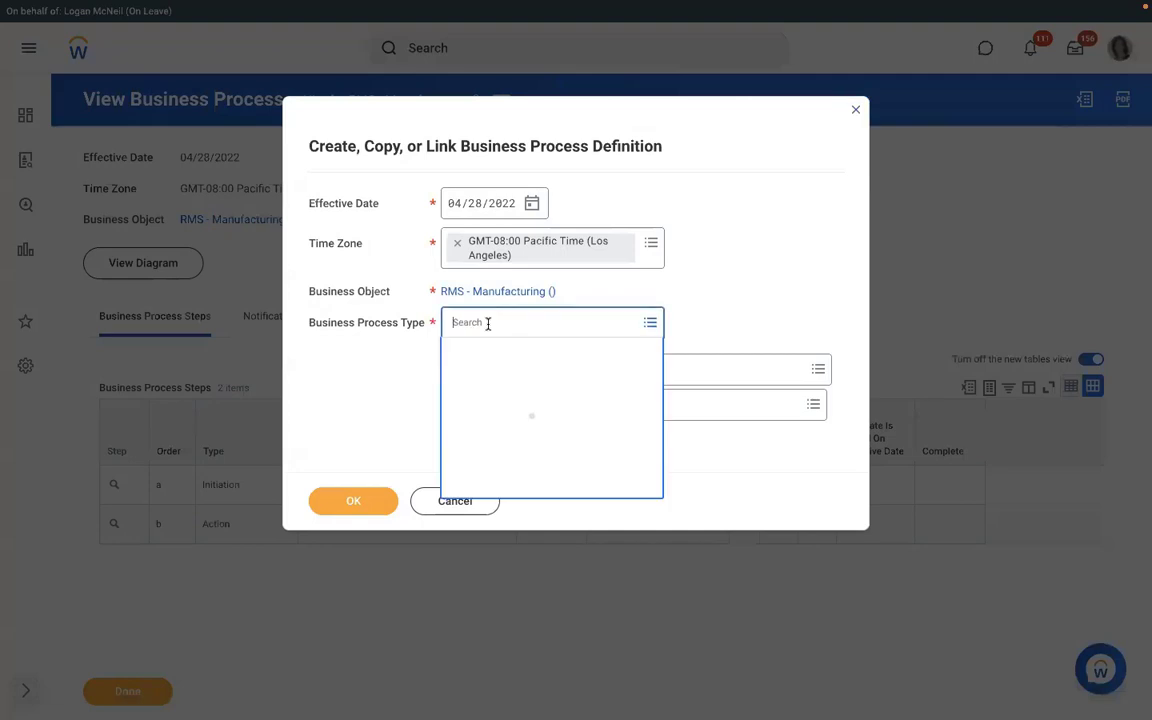
type("assign ")
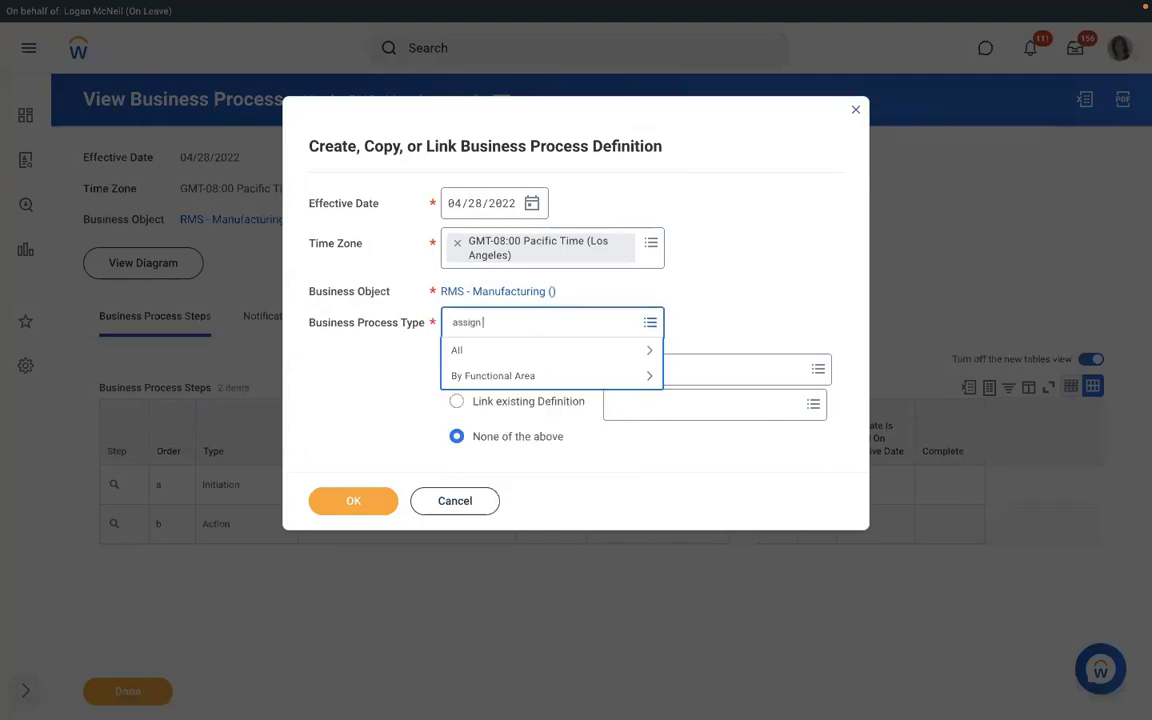
type("pay group")
key("Return")
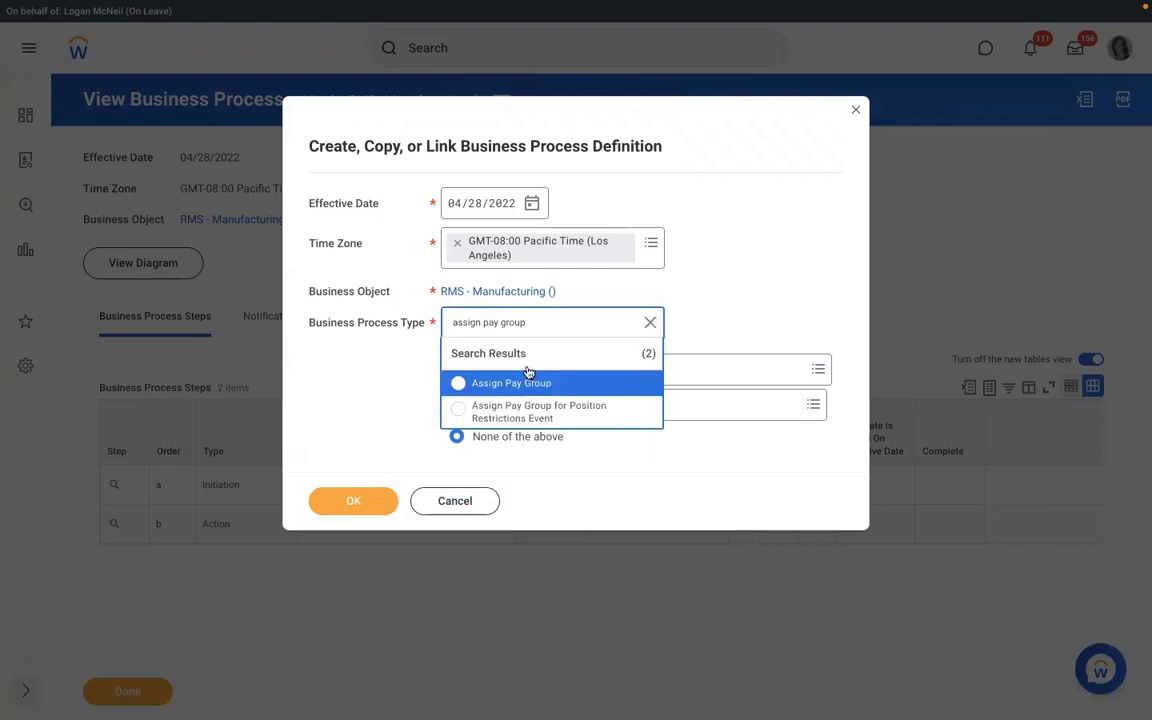
left_click(526, 380)
left_click(352, 501)
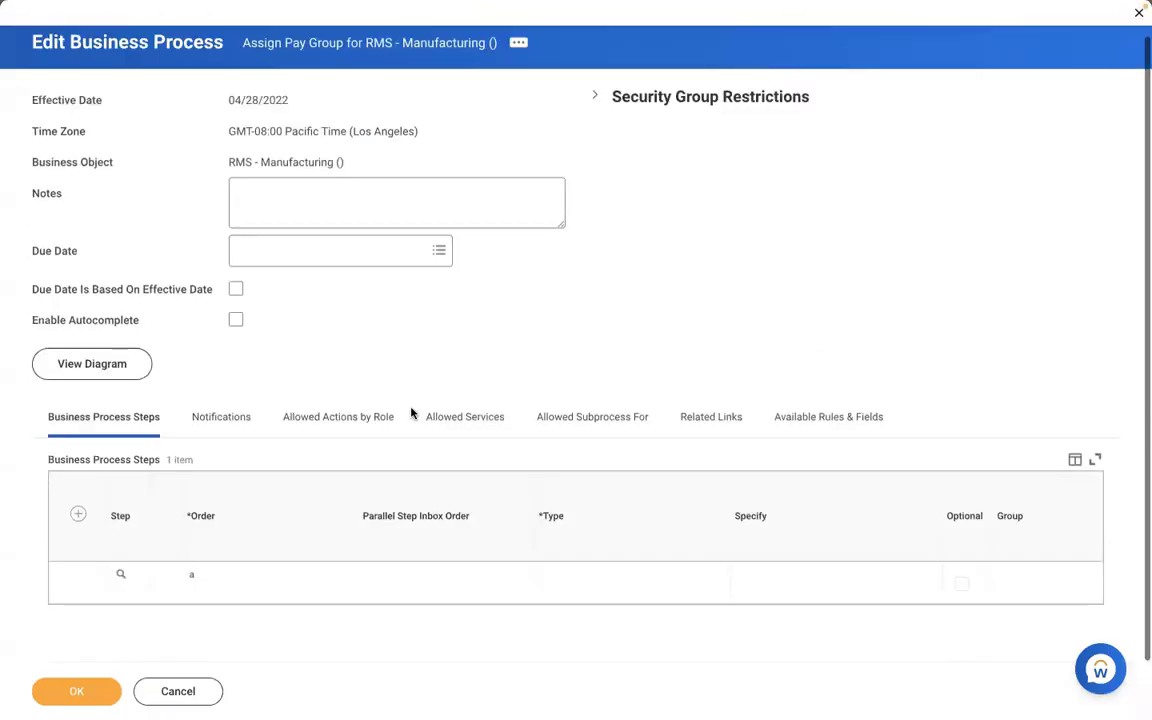
- Add step b as an Action 'Review Pay Group Assignment' for Payroll Partner and save the process
left_click(78, 515)
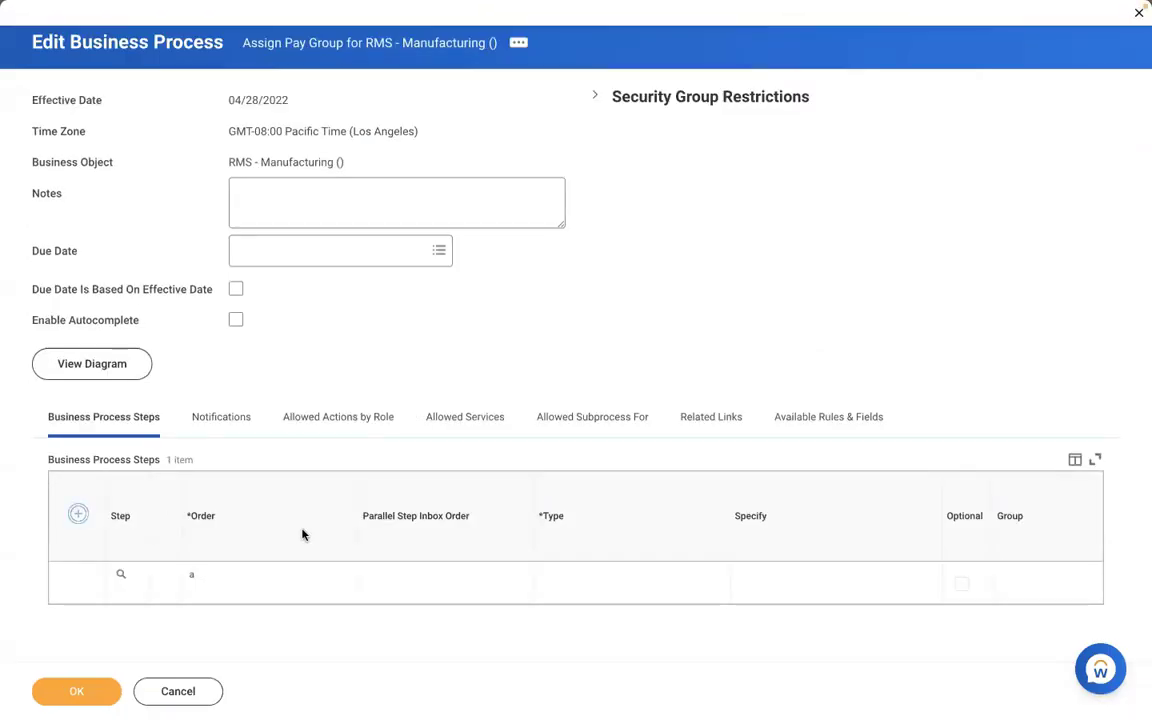
type("b")
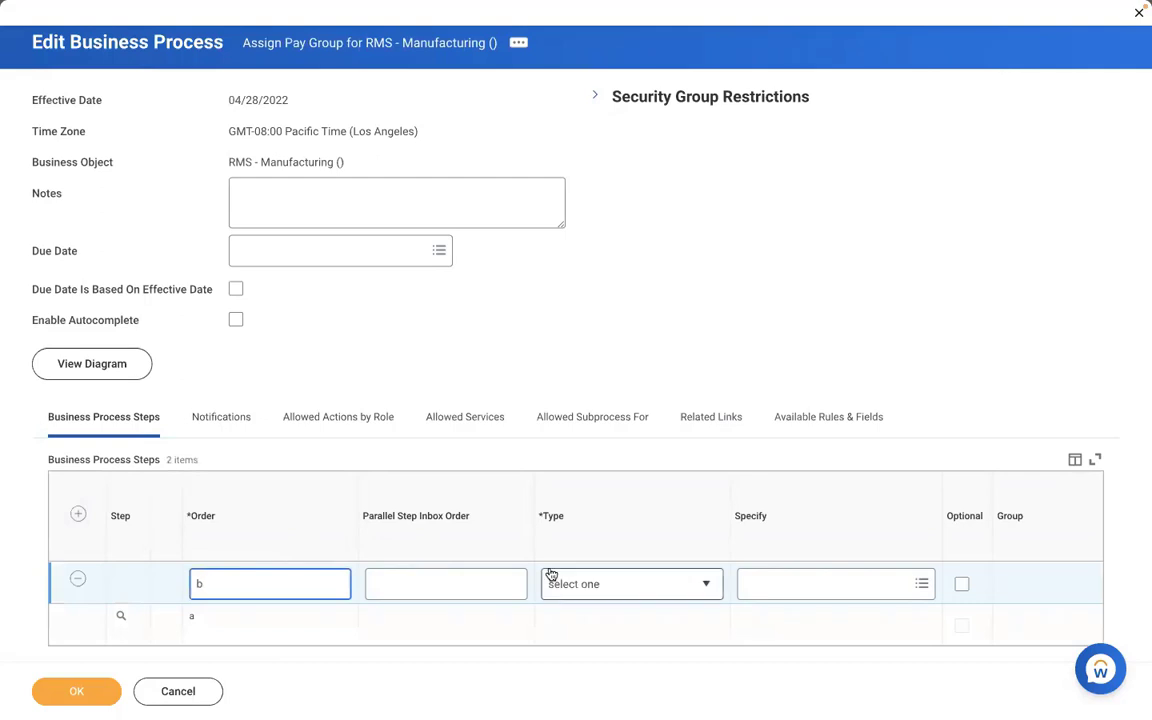
left_click(602, 584)
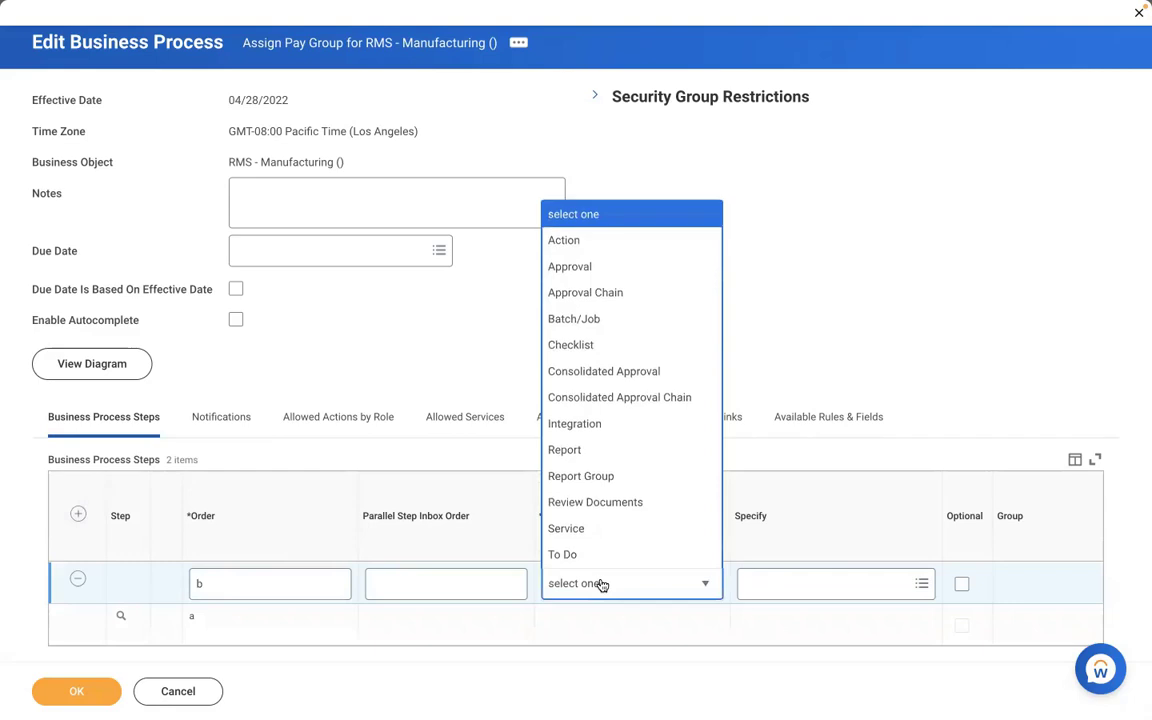
left_click(563, 240)
left_click(758, 584)
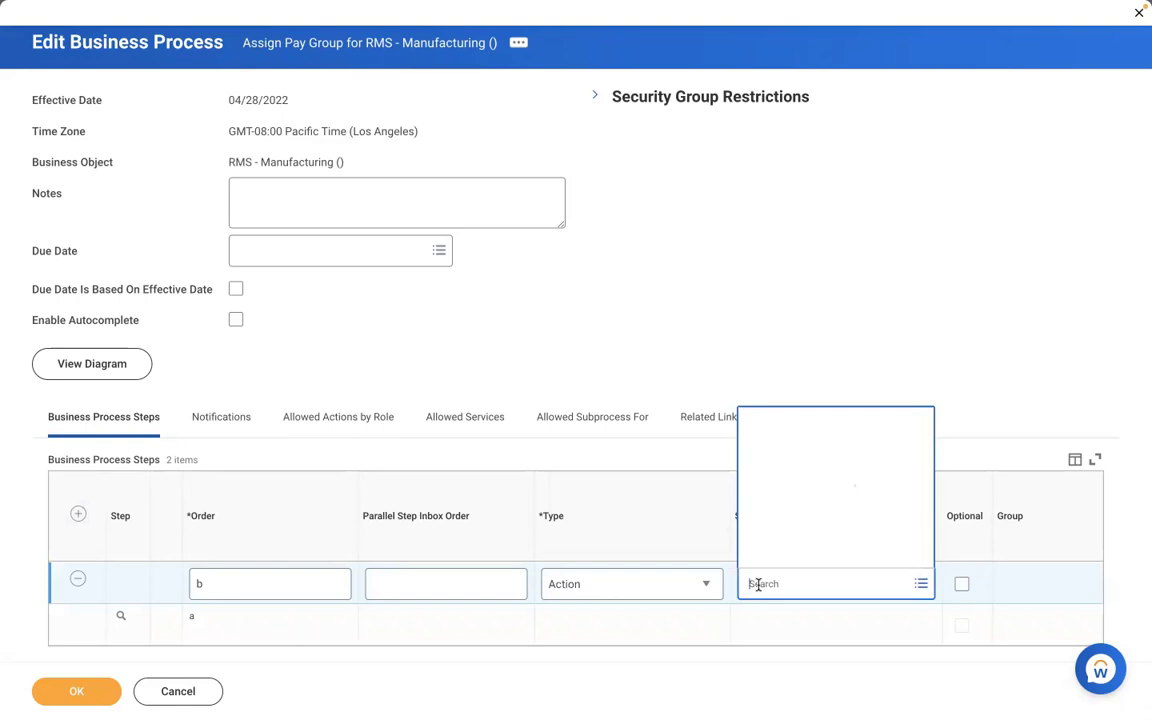
type("review")
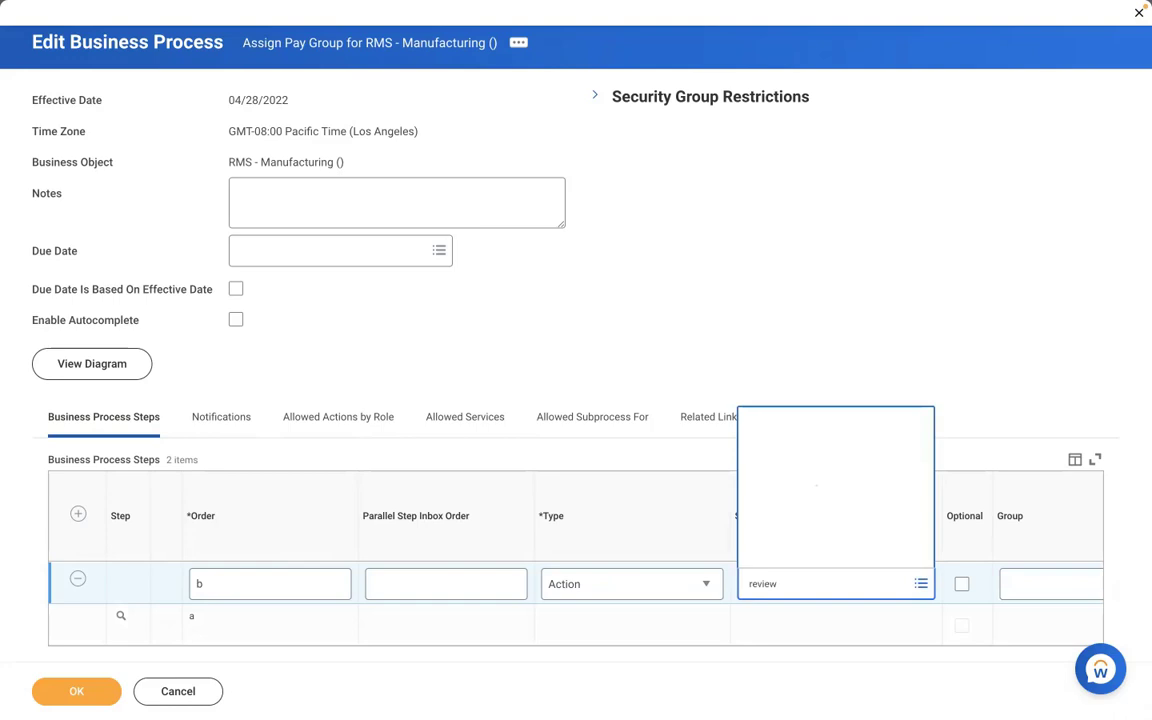
left_click(1050, 584)
type("pa")
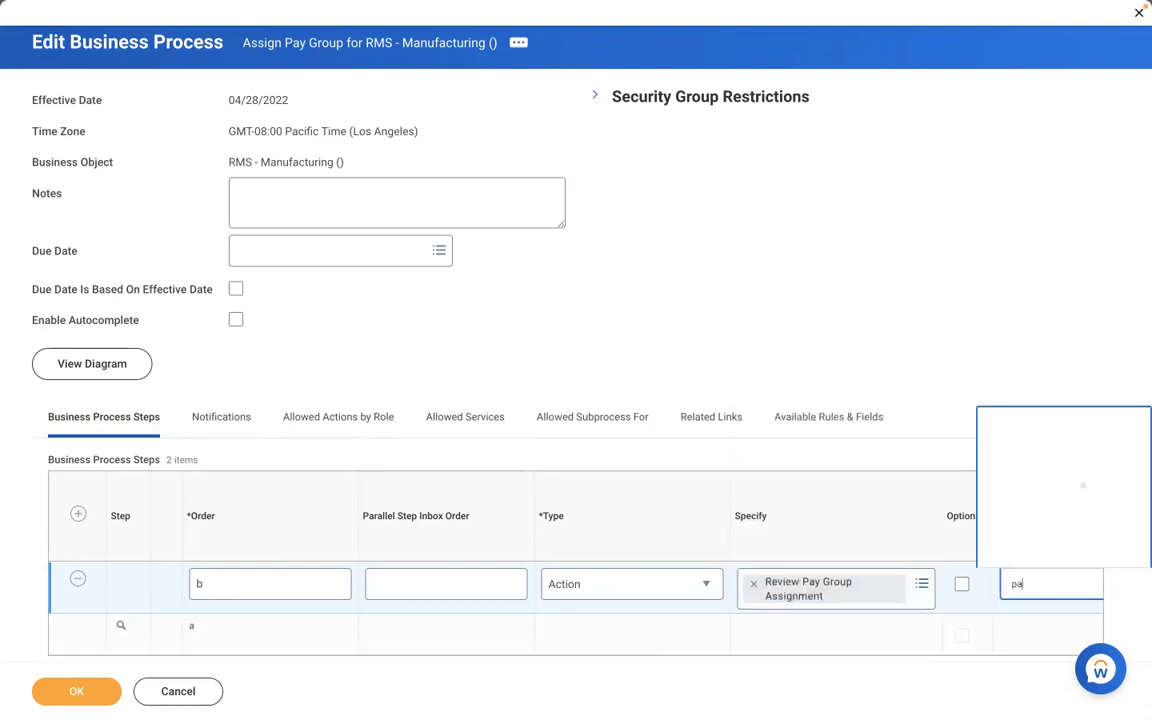
type("yroll part")
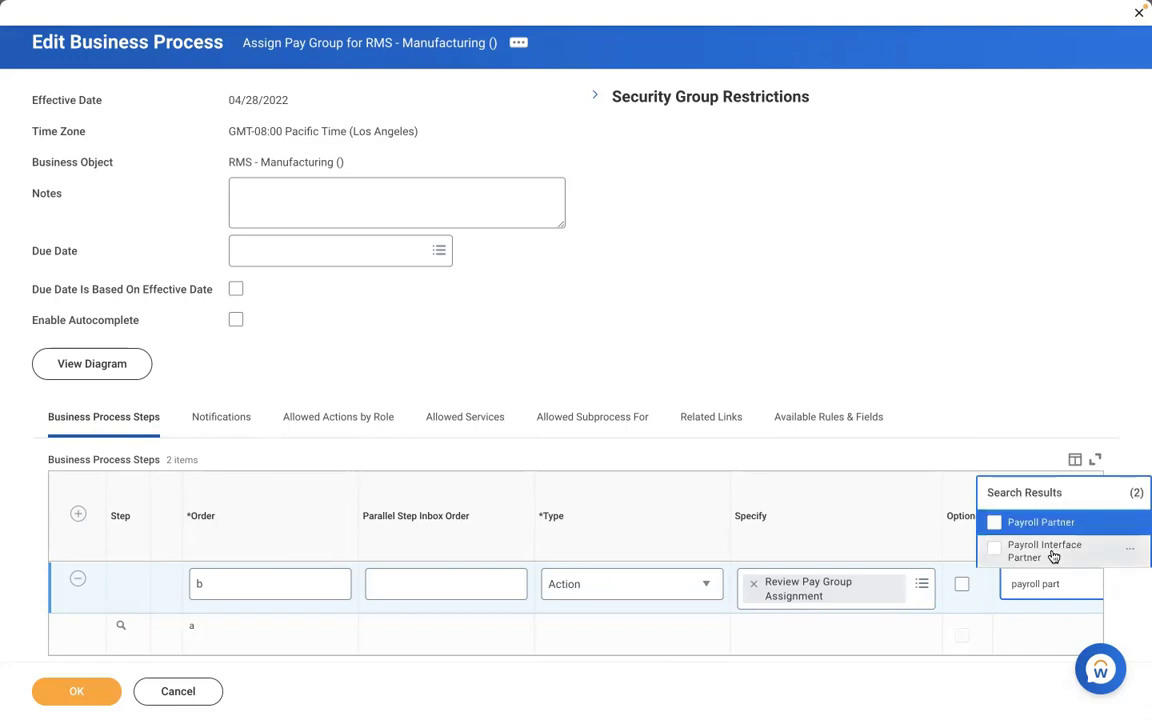
left_click(1040, 522)
left_click(80, 691)
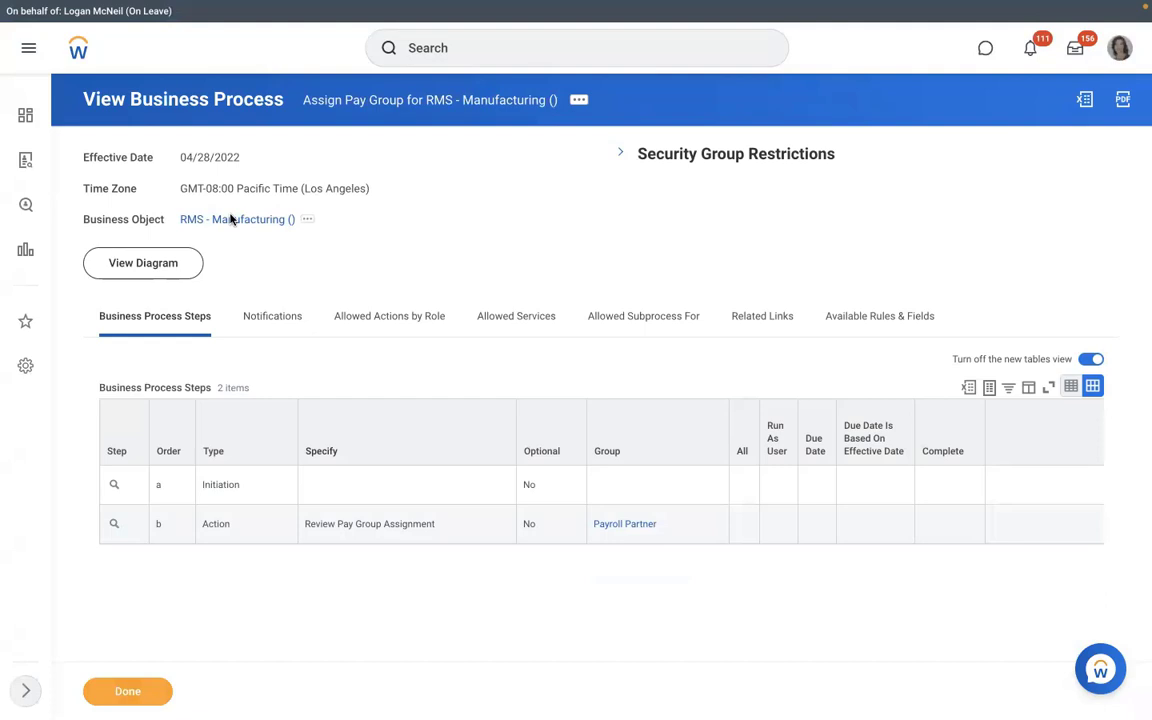
- Open RMS - Manufacturing and choose Staffing > Create Position from its related actions
left_click(232, 219)
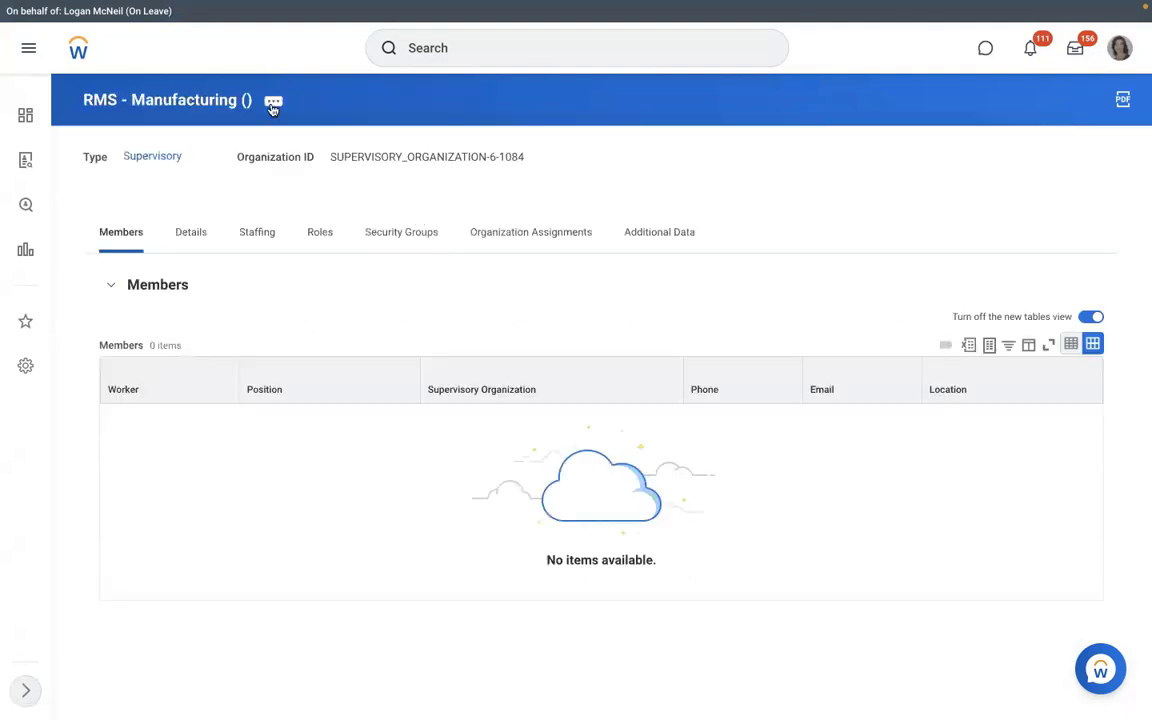
left_click(273, 103)
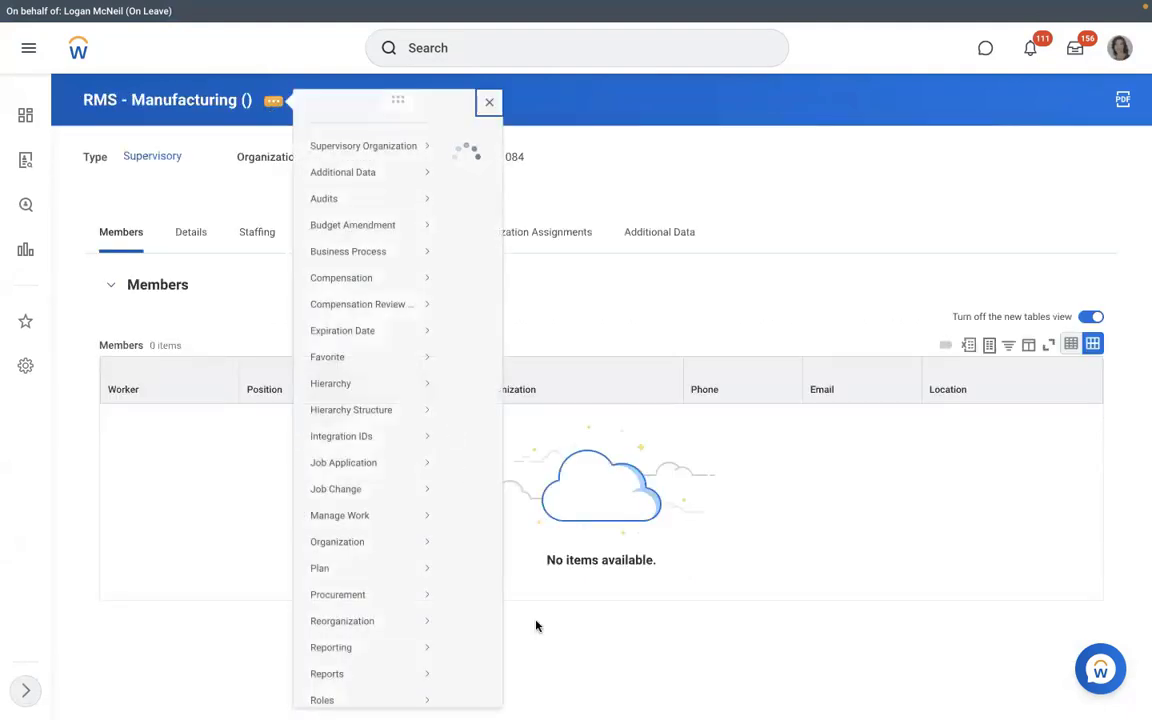
scroll(535, 625, "down", 3)
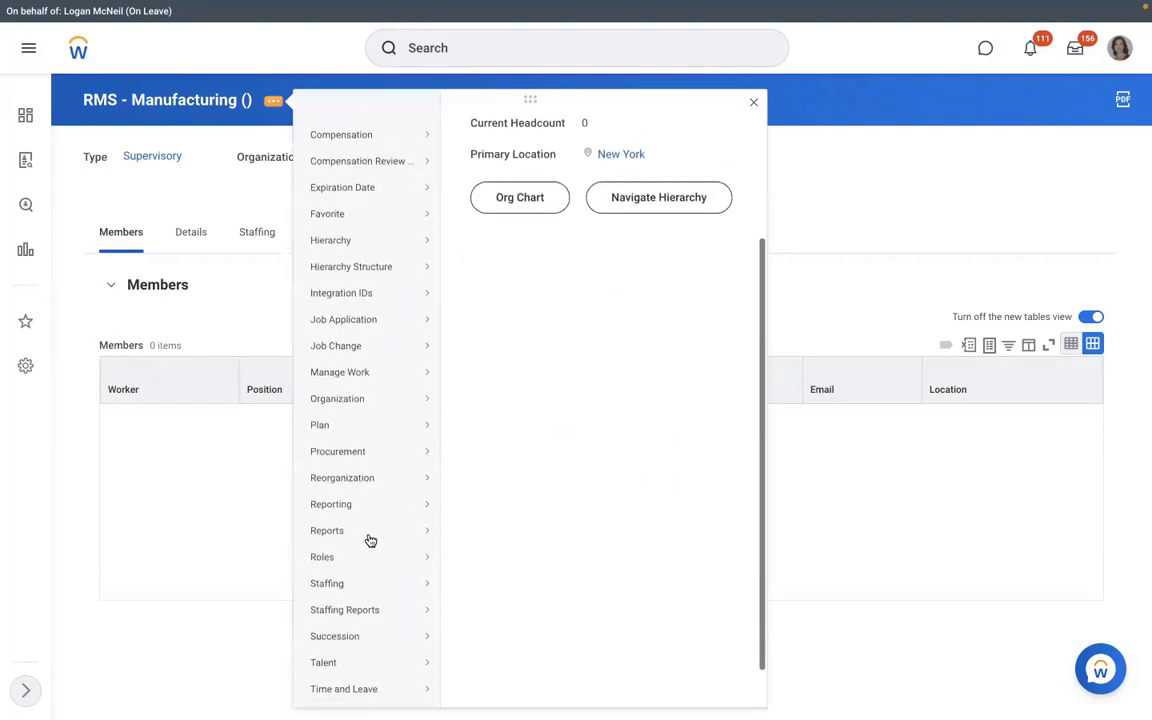
scroll(370, 540, "down", 1)
mouse_move(370, 537)
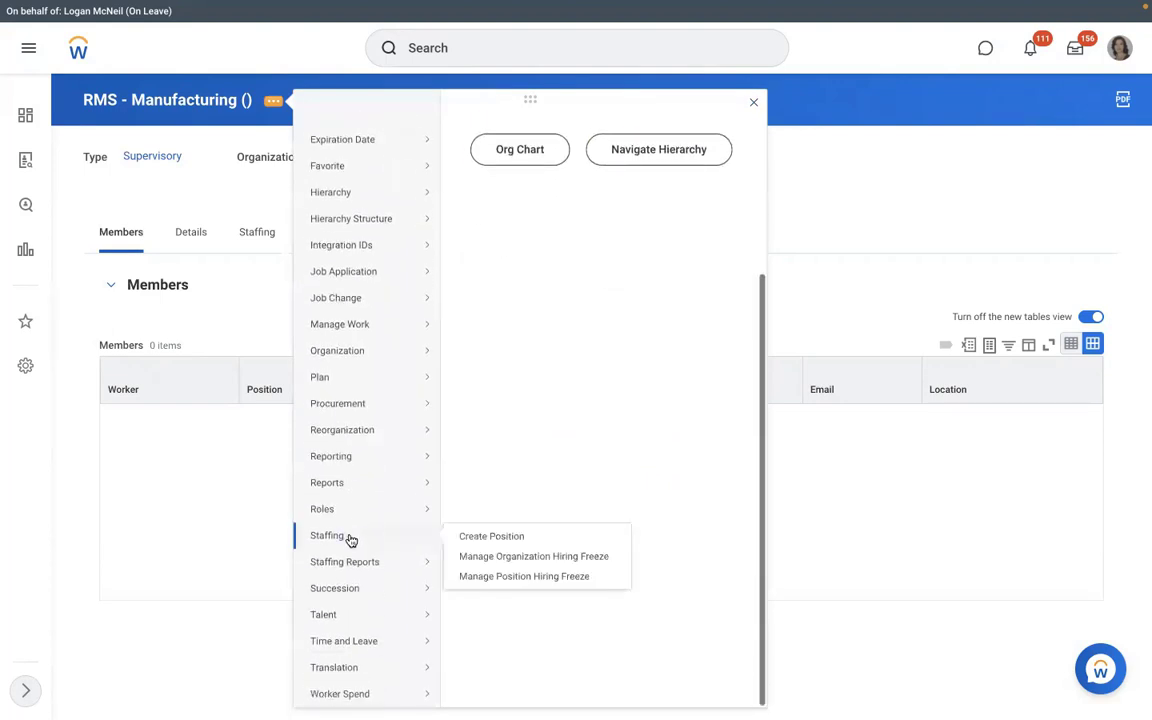
left_click(480, 538)
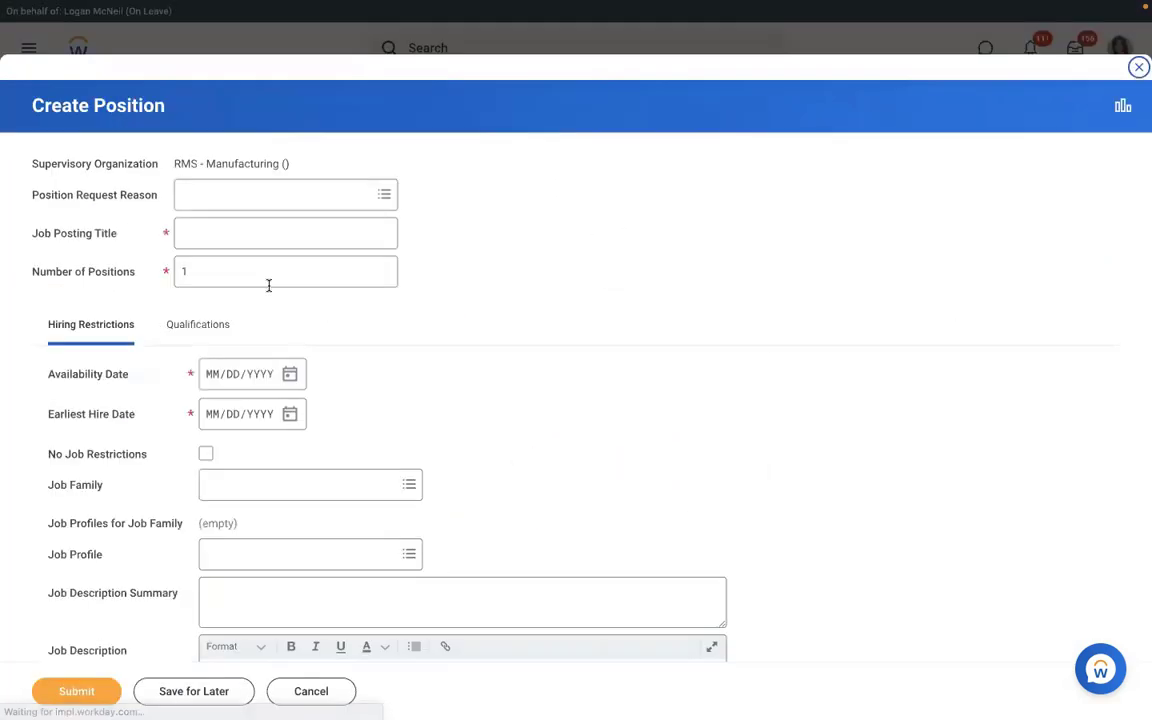
- Enter 3 positions titled Executive Manager IT, with availability and earliest hire dates of 01/01/2022
left_click_drag(268, 285, 108, 271)
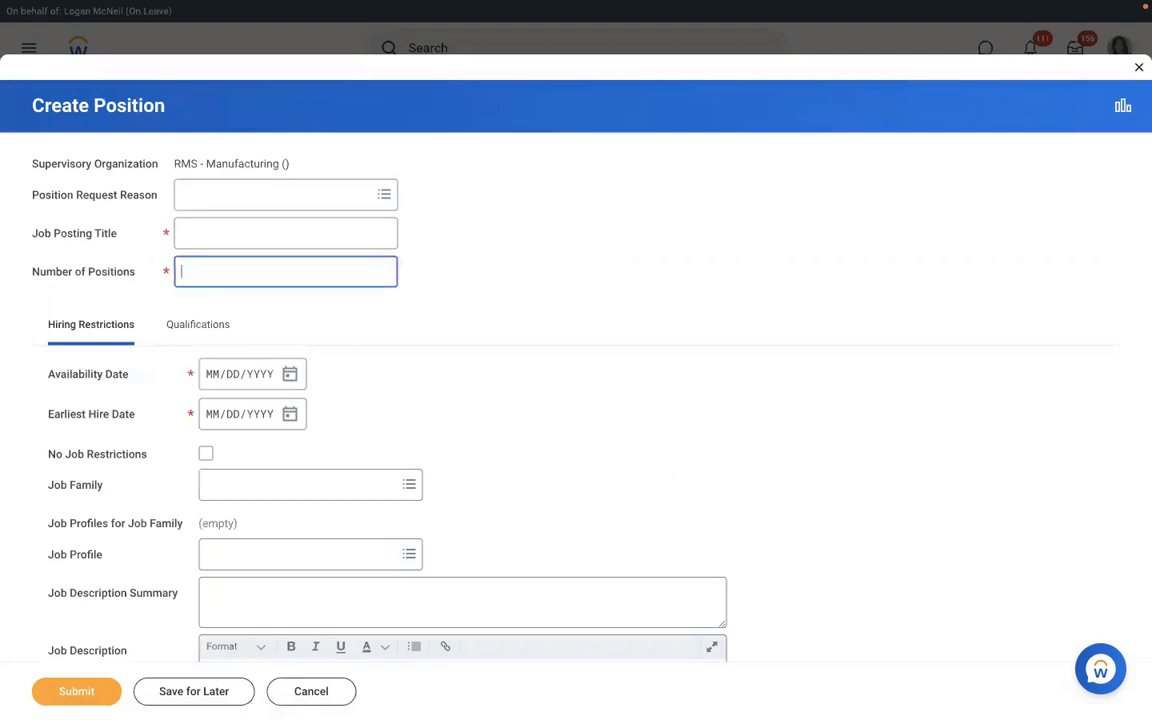
type("3")
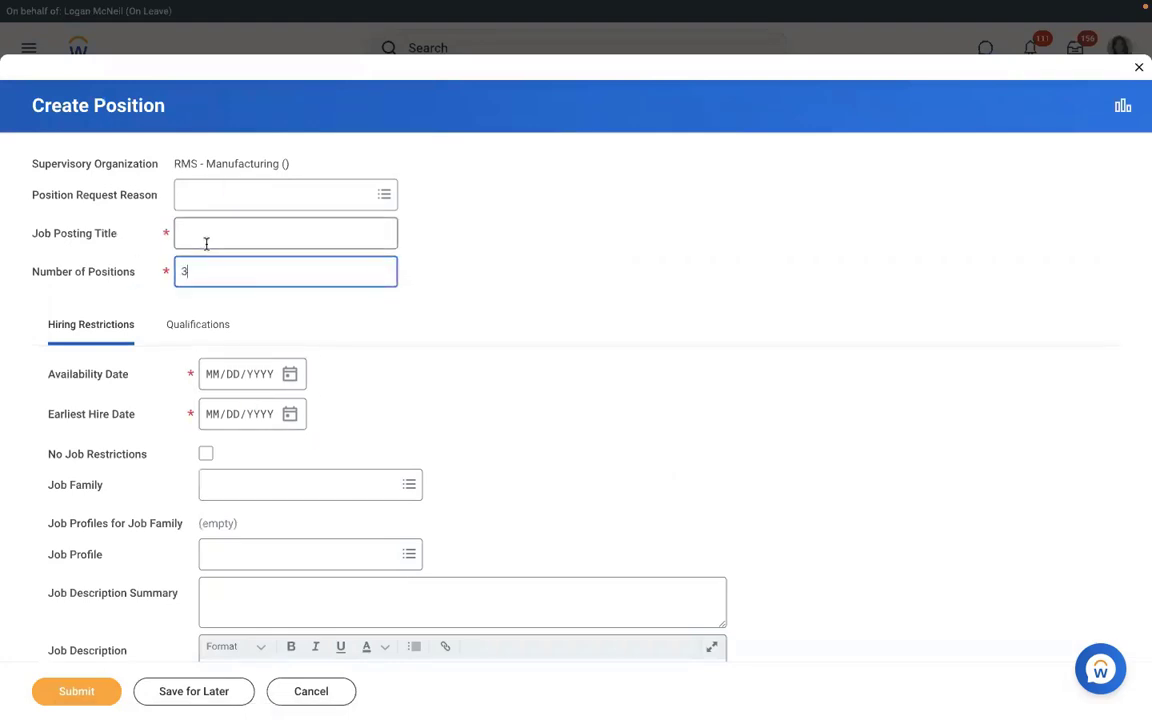
left_click(206, 243)
type("Ex")
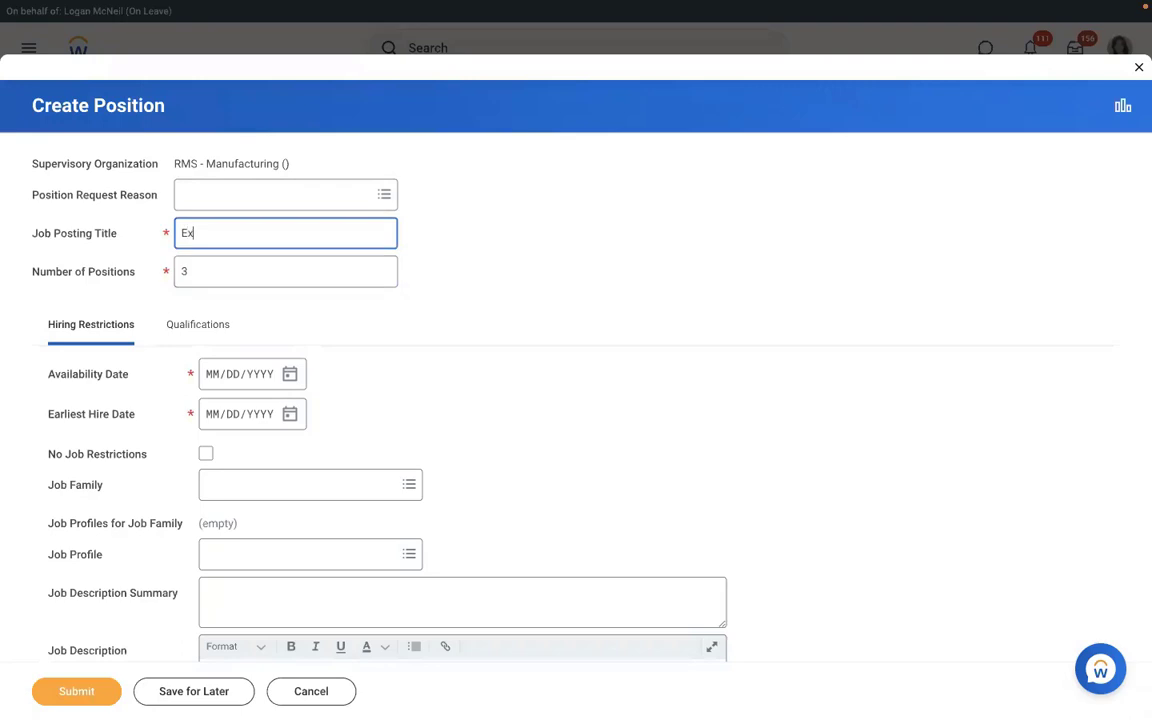
type("ecutive Manager")
key("BackSpace")
key("BackSpace")
key("BackSpace")
key("BackSpace")
key("BackSpace")
key("BackSpace")
key("BackSpace")
key("BackSpace")
key("BackSpace")
key("BackSpace")
key("BackSpace")
key("BackSpace")
key("BackSpace")
key("BackSpace")
key("BackSpace")
key("BackSpace")
key("BackSpace")
key("BackSpace")
type("Executive Manager IT")
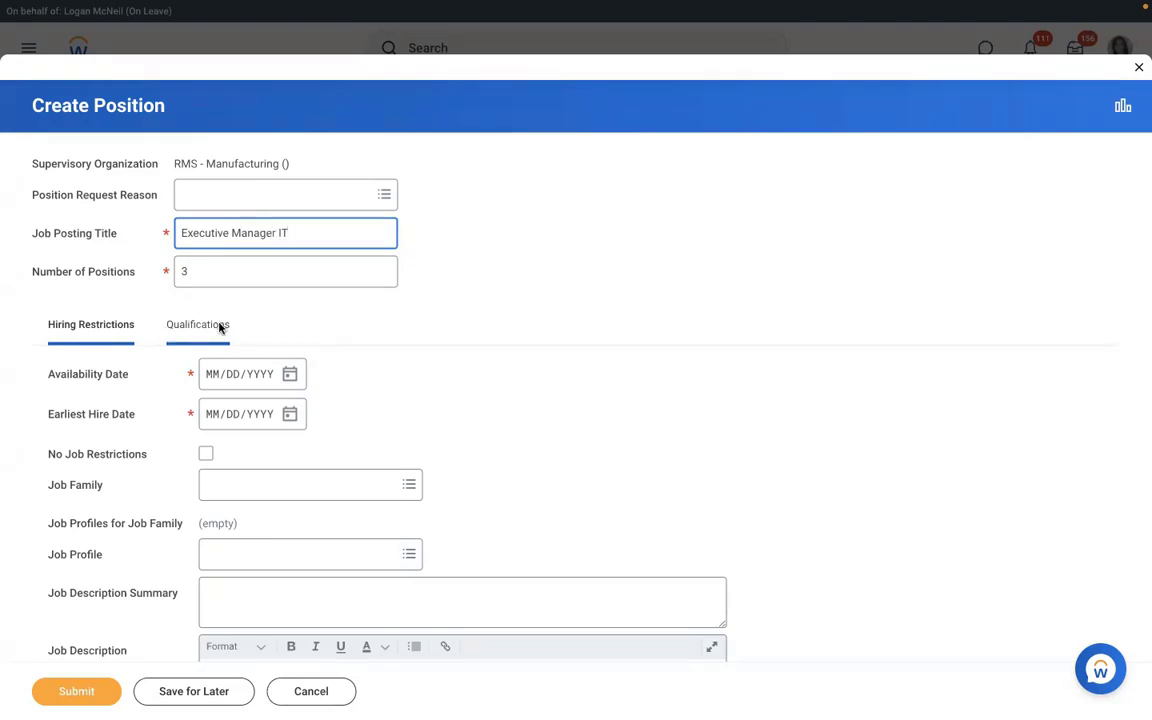
left_click(211, 381)
type("01/")
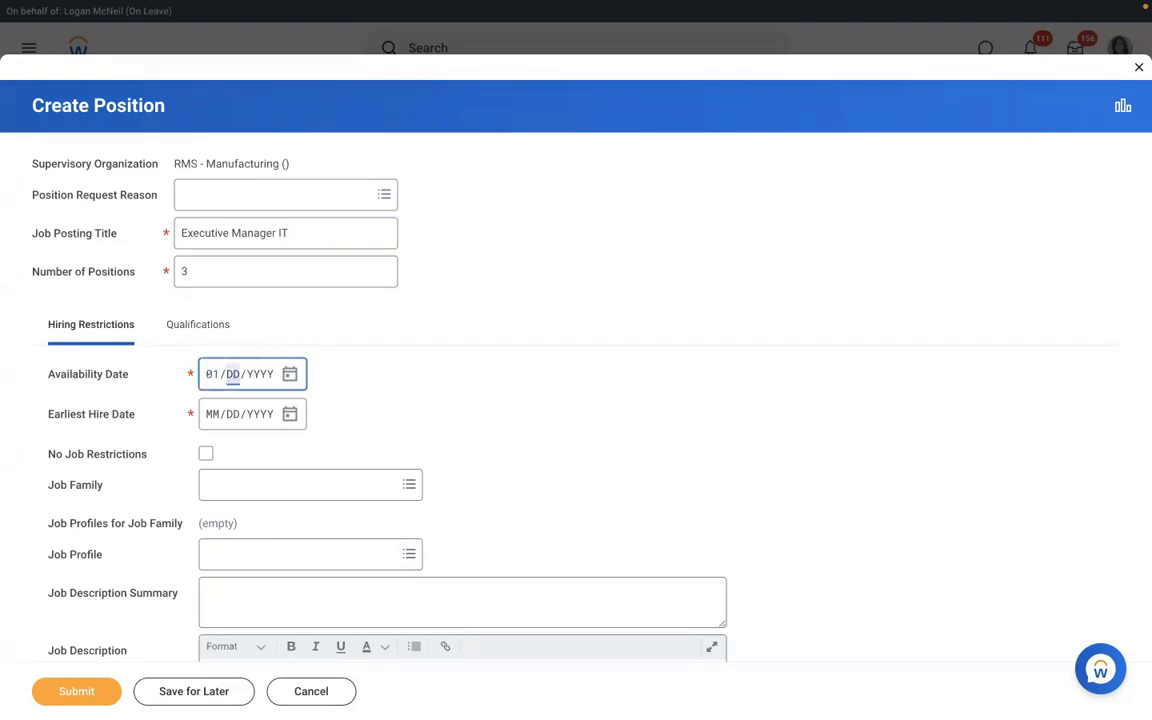
type("01/2022")
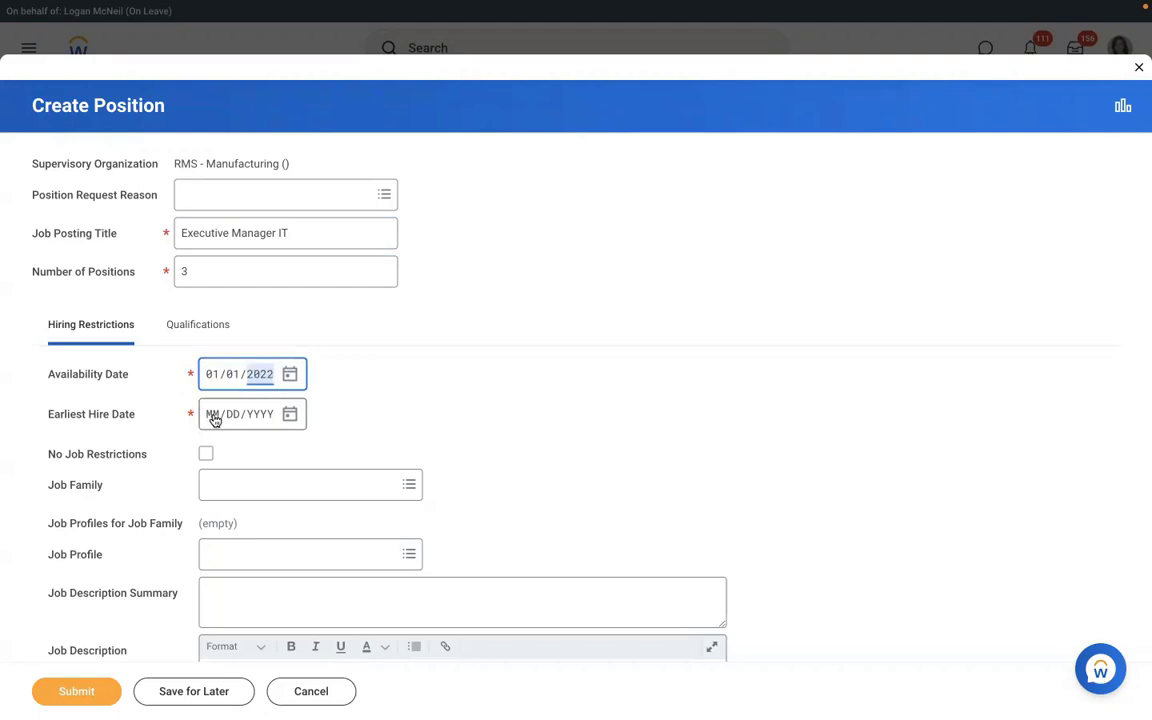
left_click(213, 420)
type("01012022")
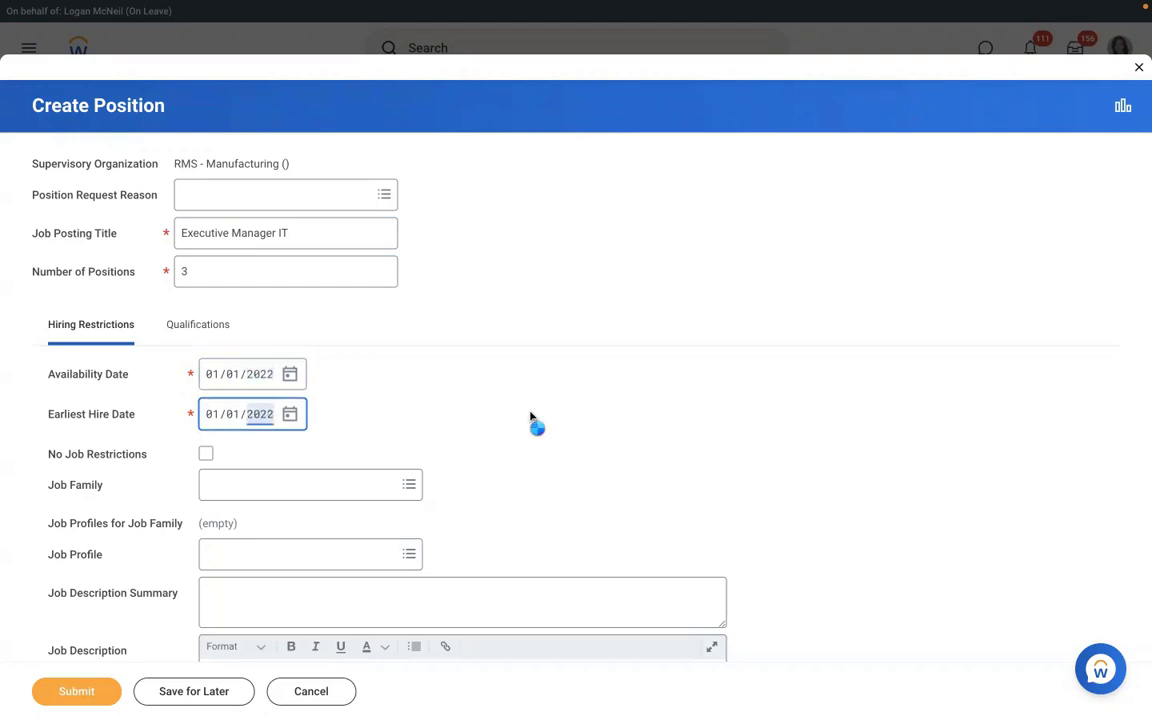
scroll(530, 418, "down", 2)
- Set location New York, time type Full time, worker type Employee and sub-type Regular
scroll(530, 418, "down", 5)
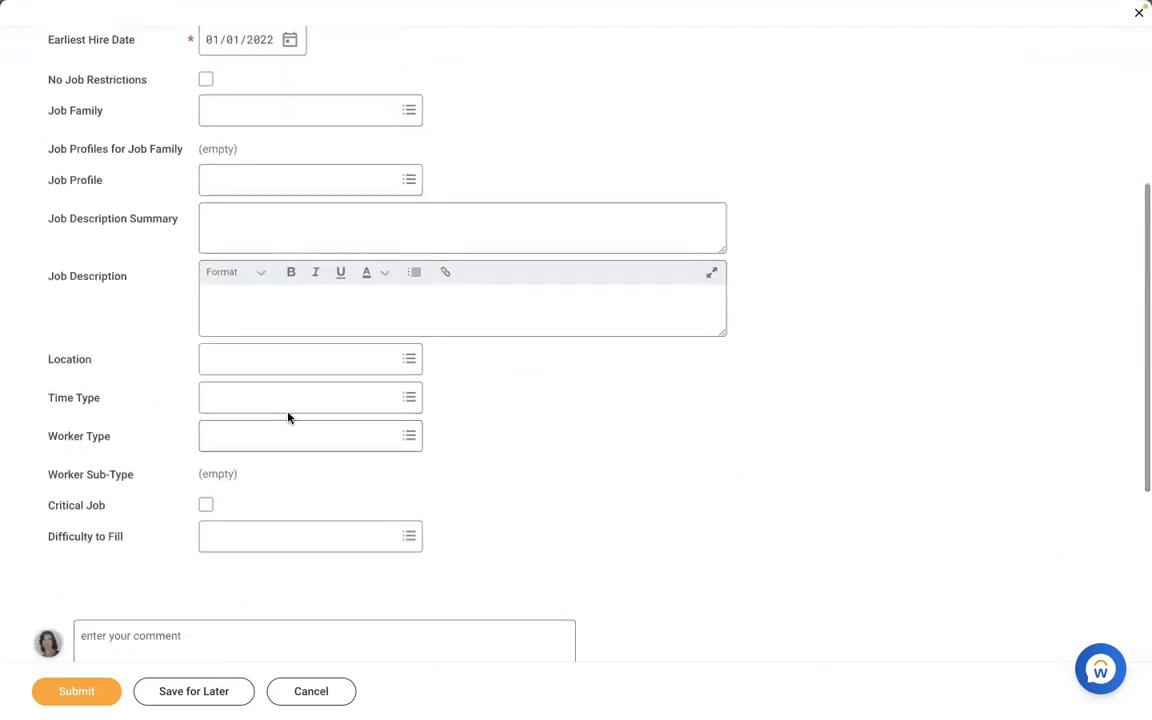
left_click(258, 362)
type("new")
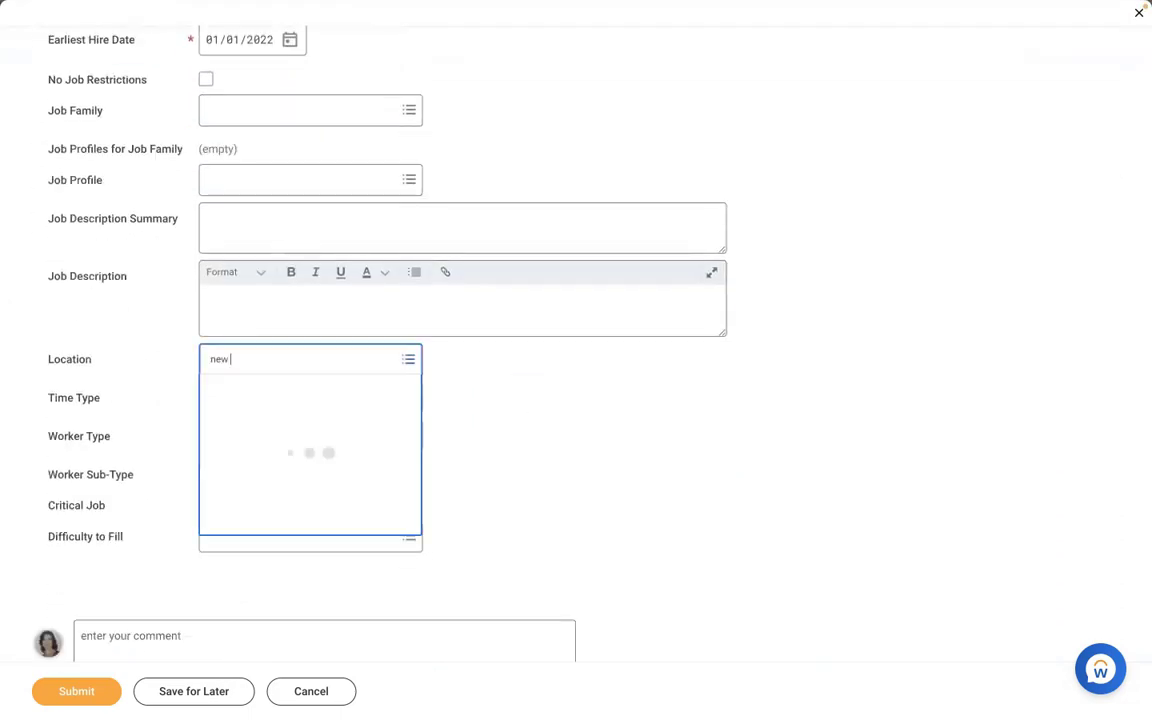
type(" york")
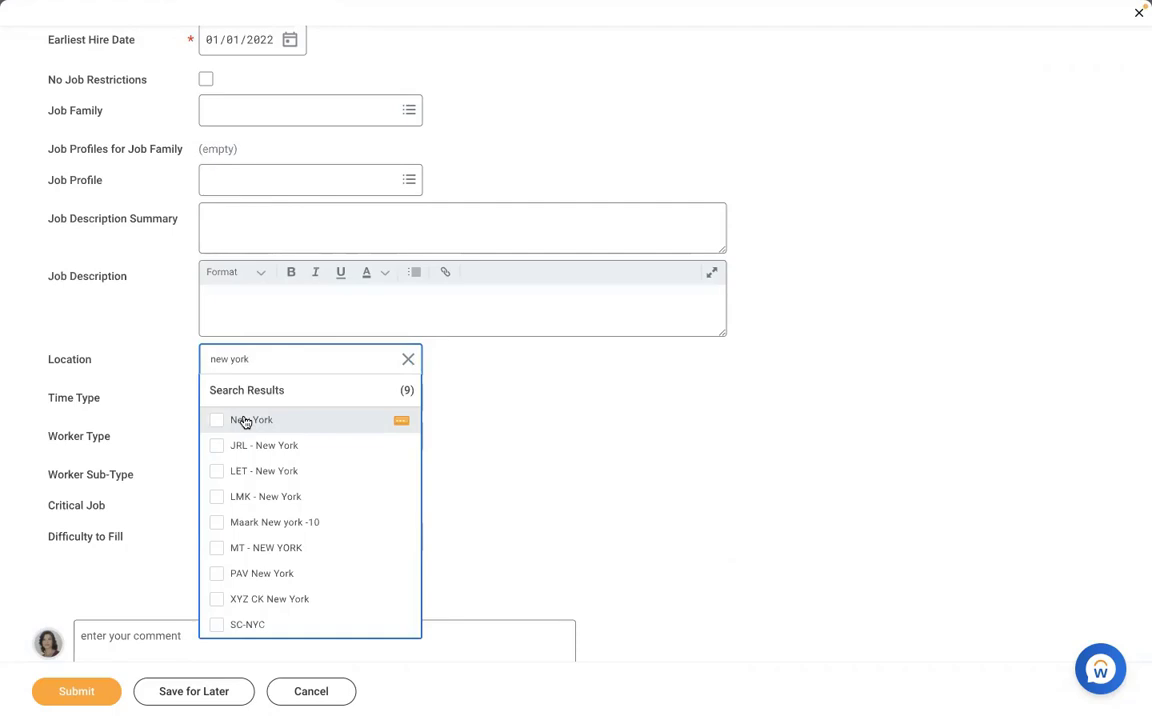
left_click(245, 422)
left_click(241, 387)
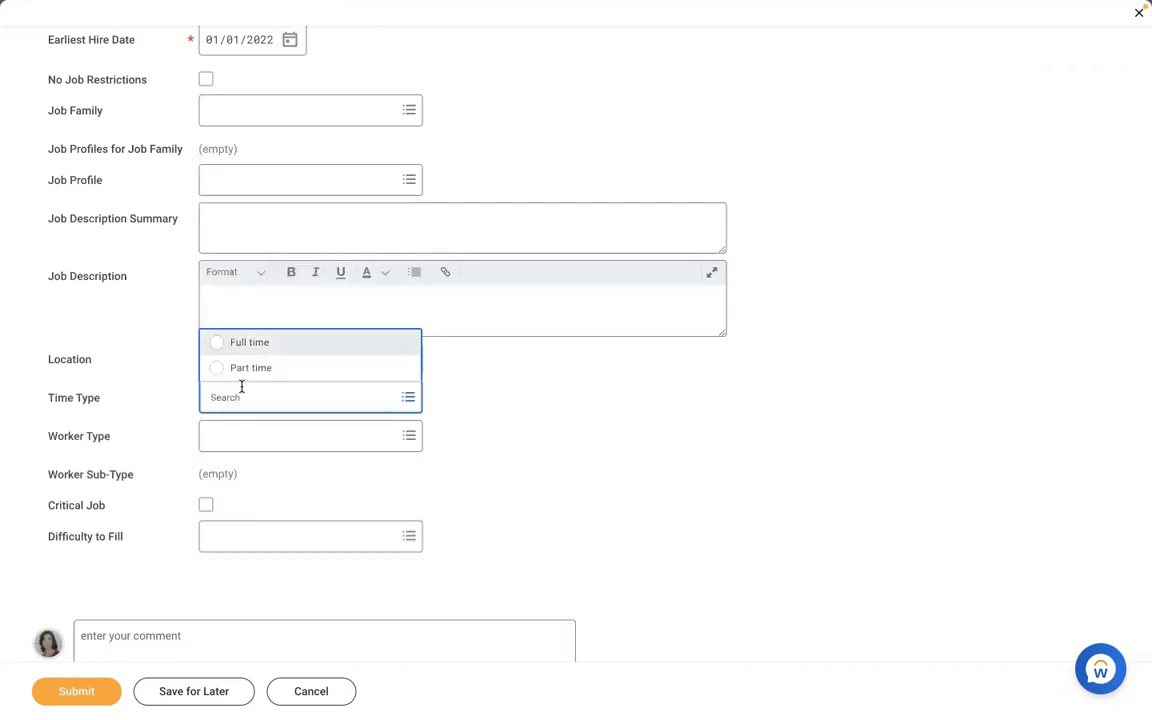
key("Tab")
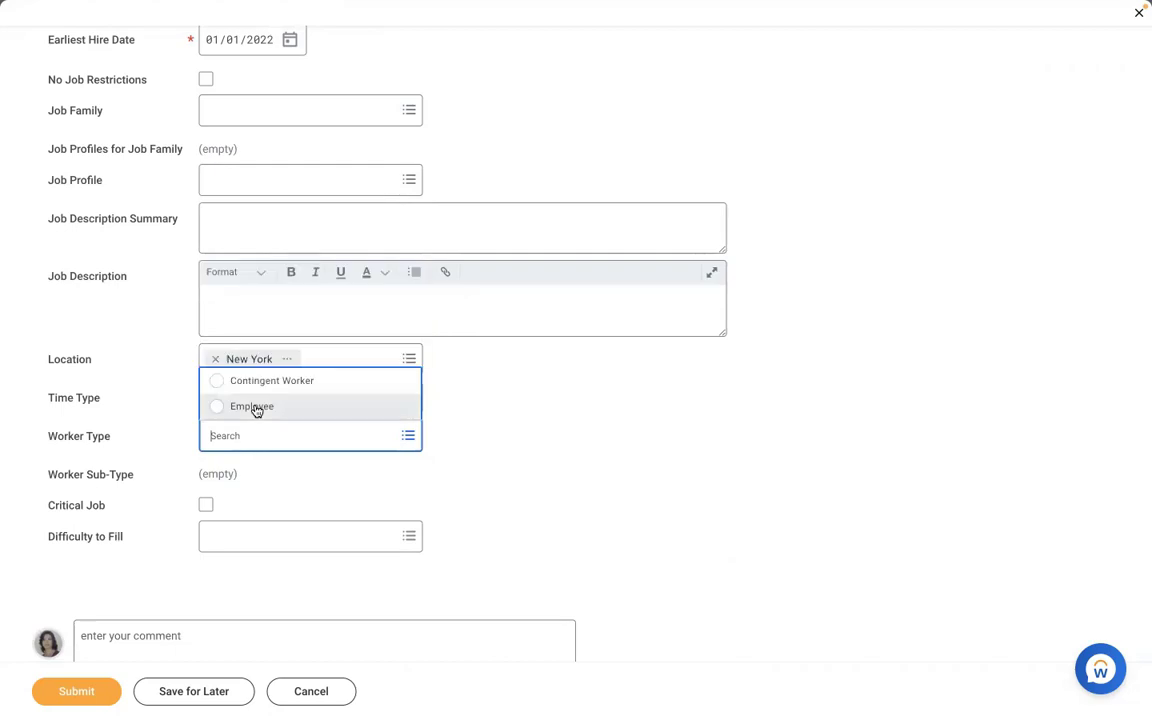
left_click(252, 407)
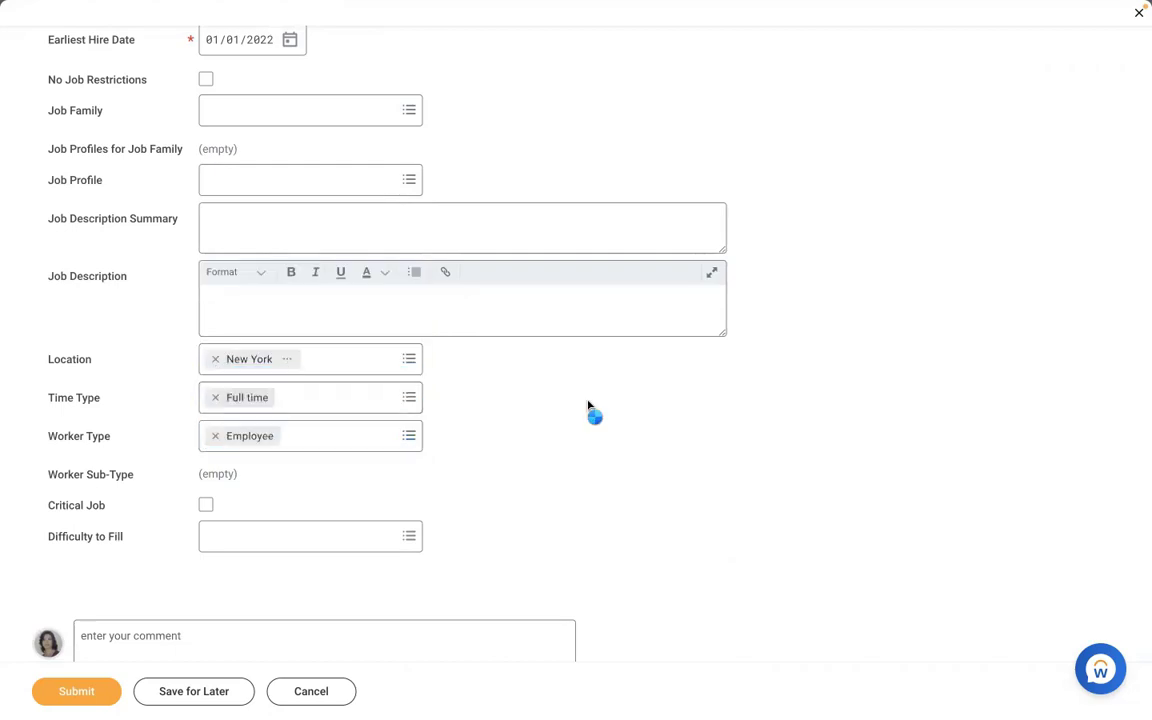
left_click(302, 482)
type("reg")
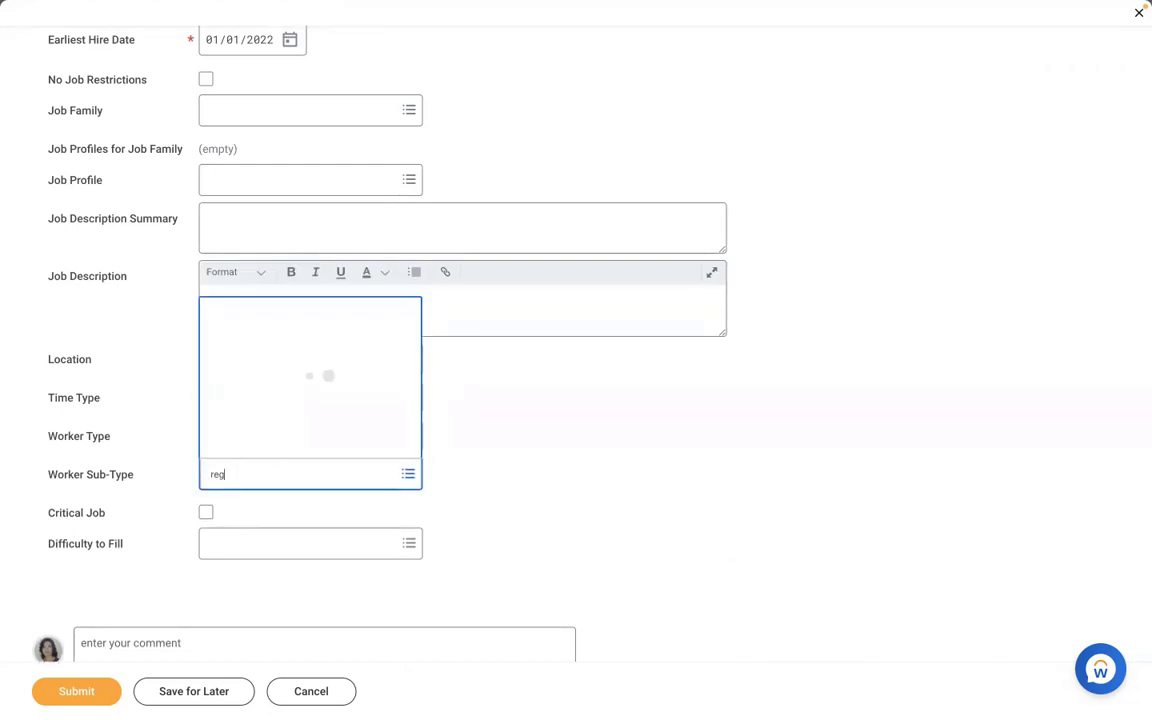
key("Return")
left_click(483, 437)
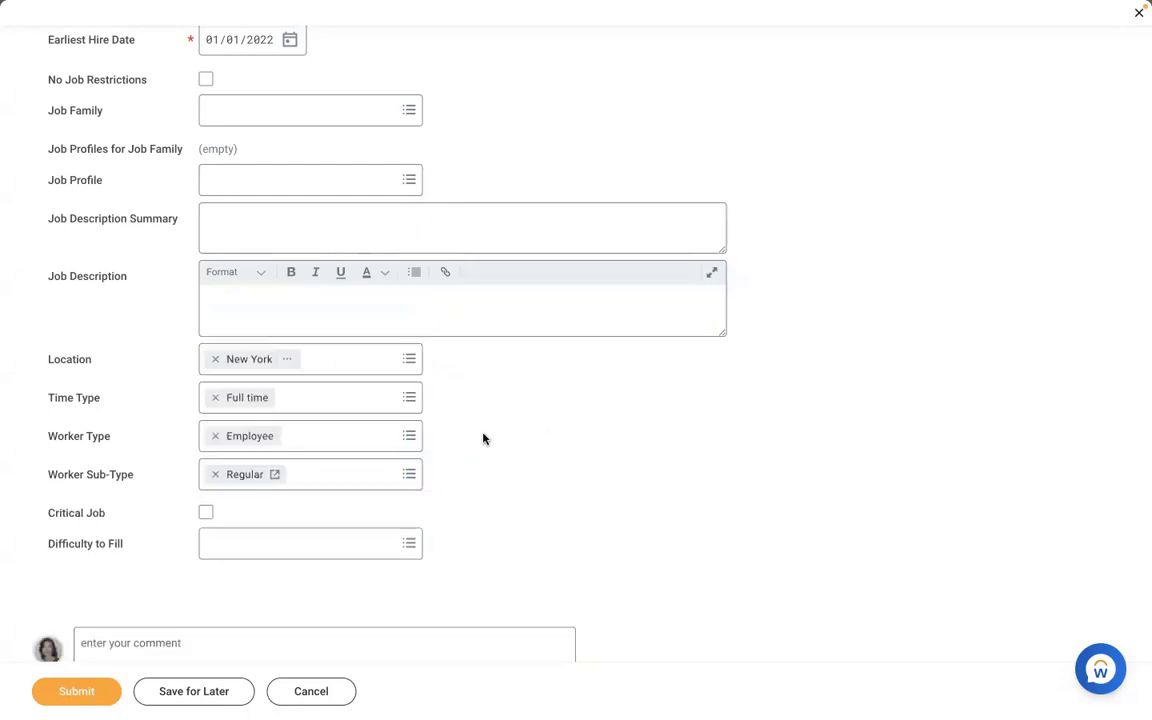
- Select AMD - Manager HR as the position's job profile
left_click(301, 174)
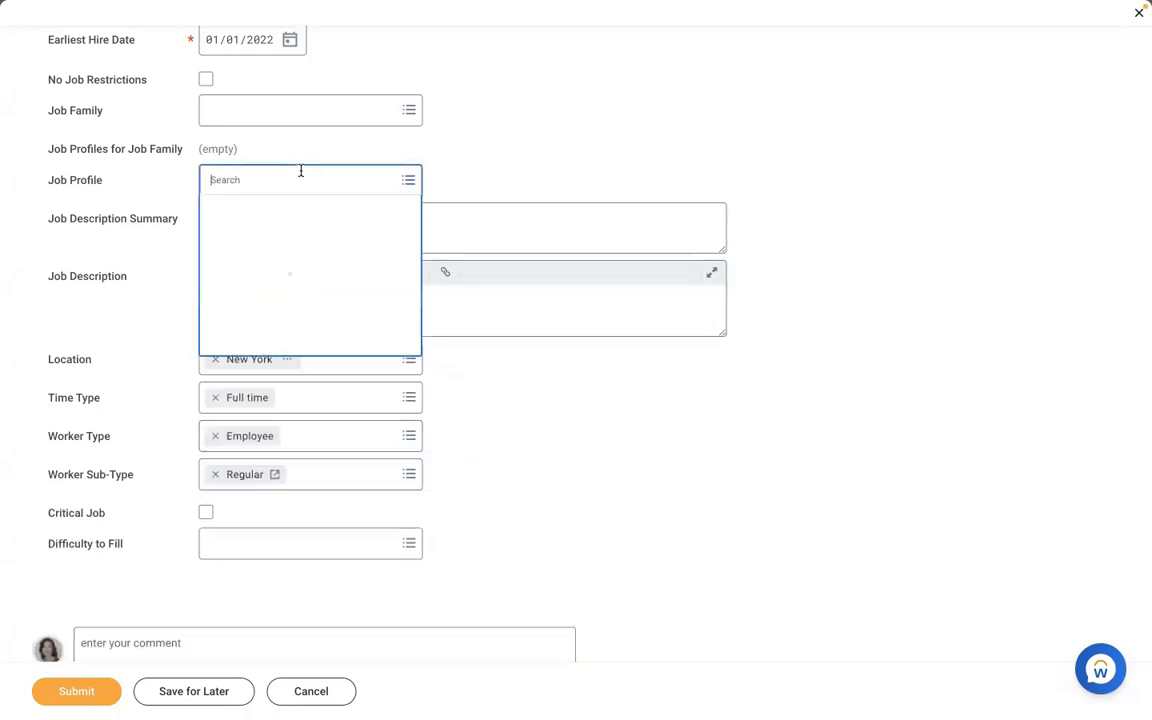
type("amd")
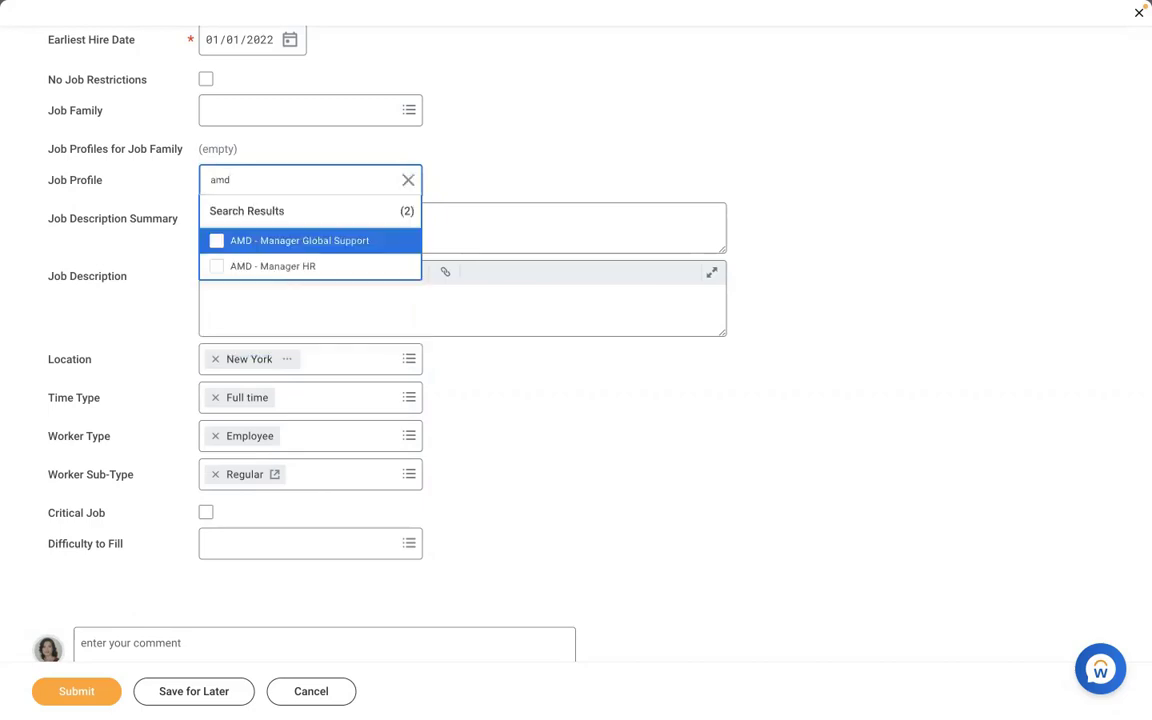
left_click(270, 264)
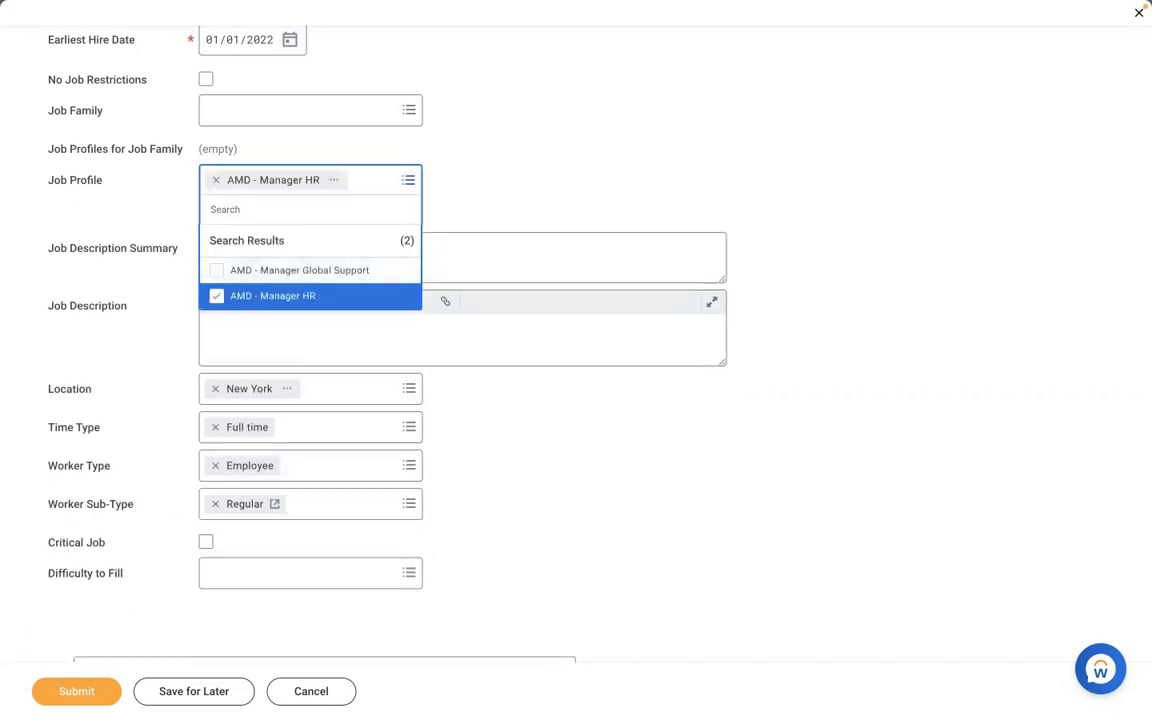
left_click(50, 628)
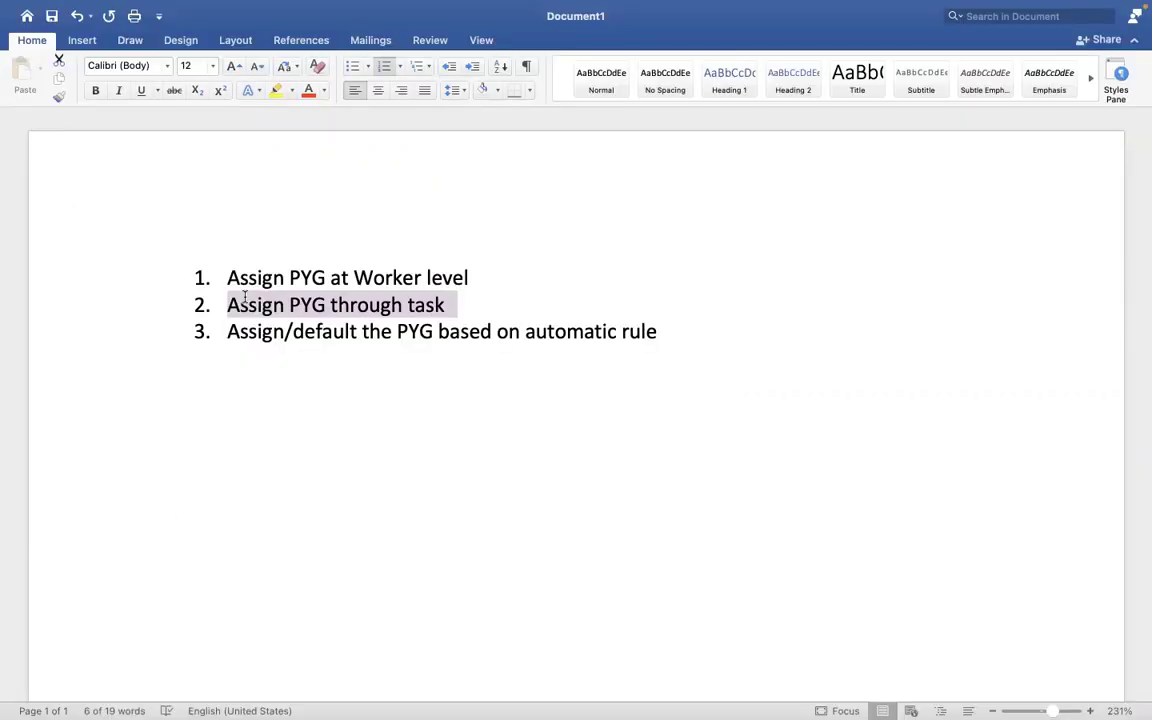
- Highlight list item 3, defaulting the pay group by automatic rule, then switch back to Workday
left_click(592, 298)
left_click_drag(660, 331, 241, 336)
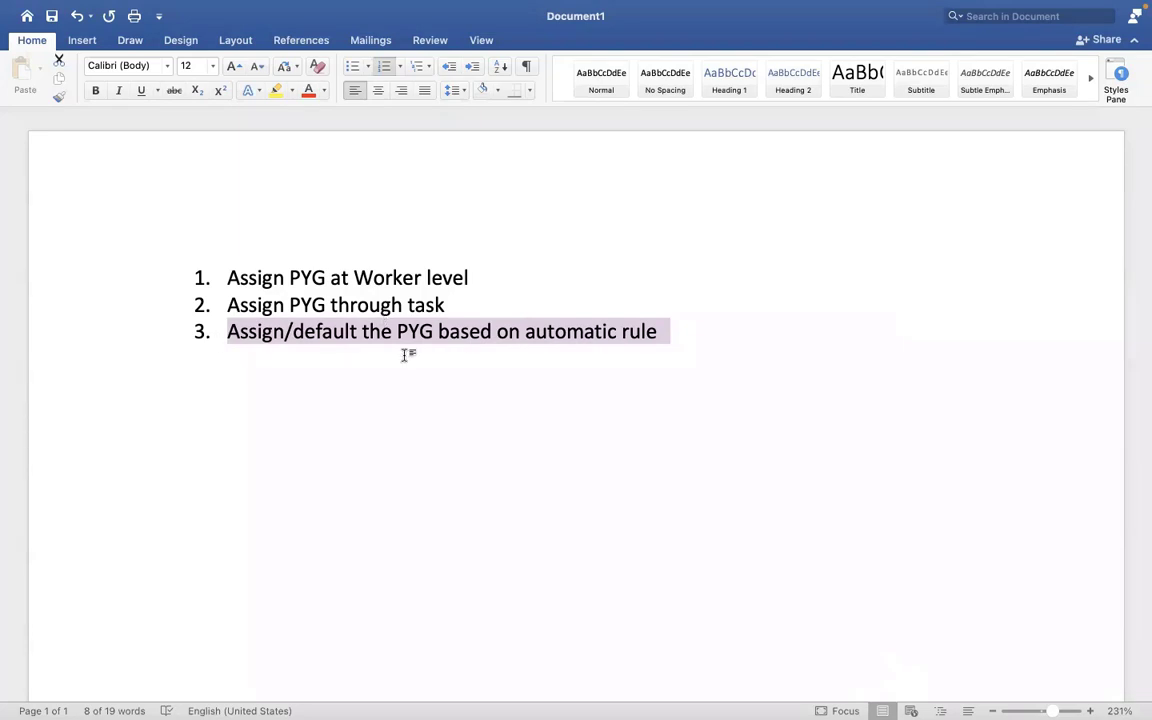
key("ctrl+Right")
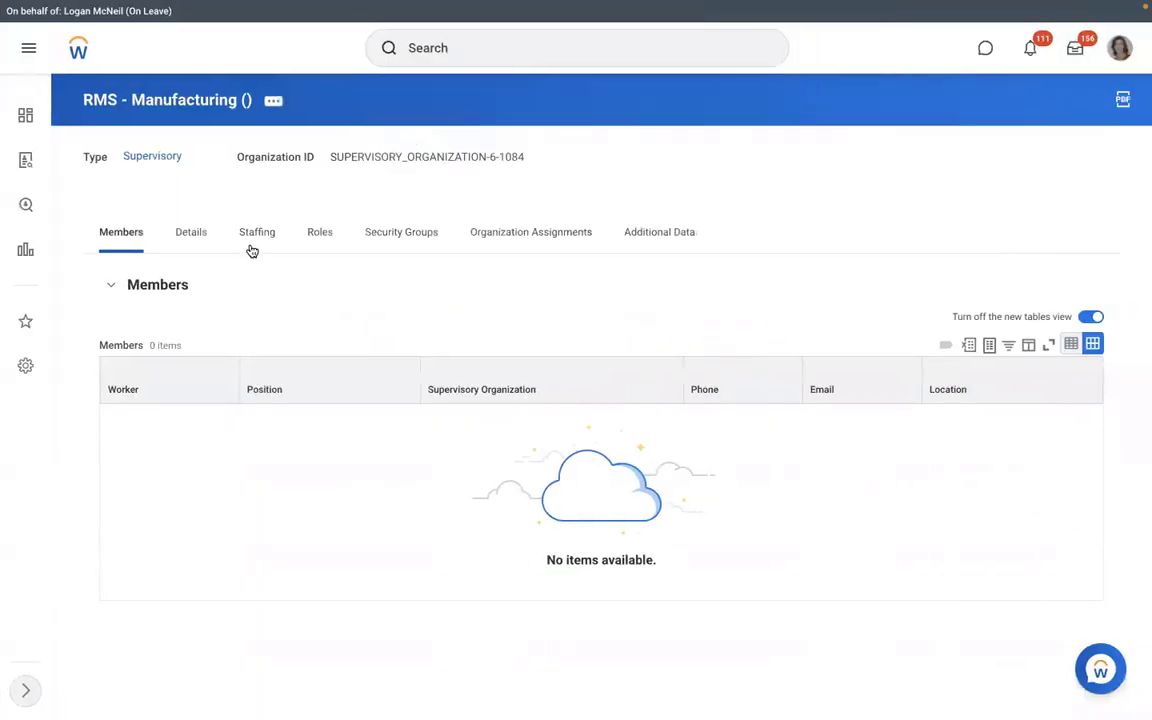
- Show RMS - Manufacturing's staffing positions, then search Workday for 'view pay group'
left_click(252, 249)
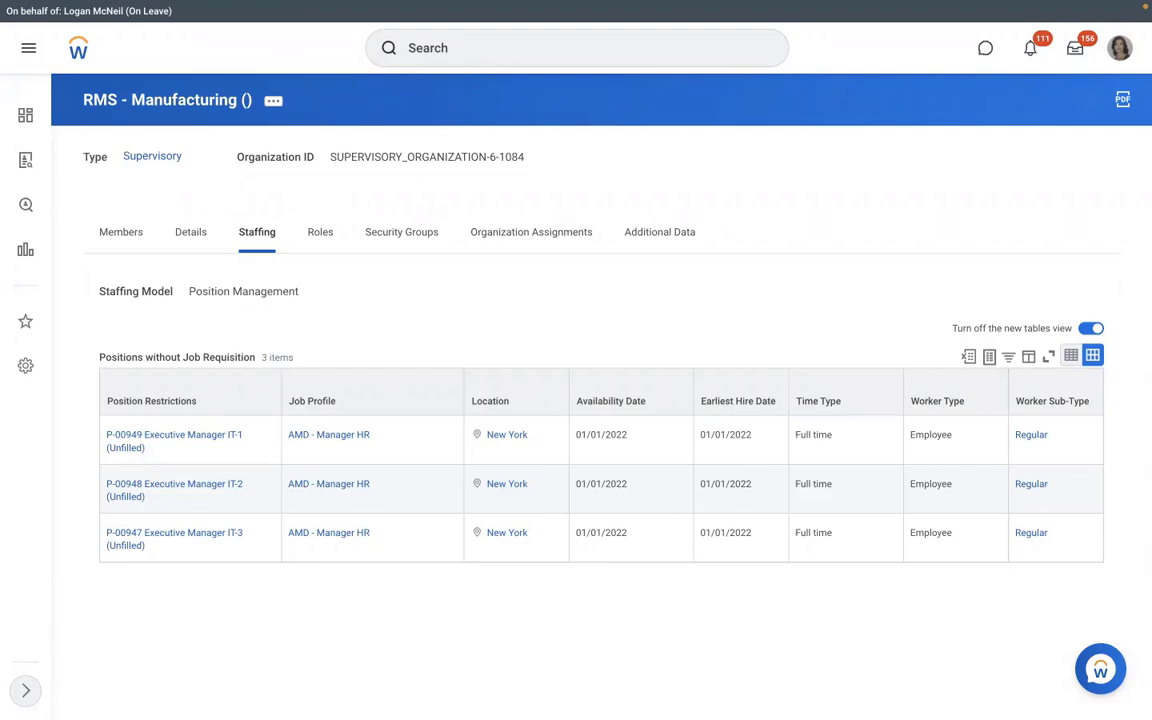
left_click(454, 53)
type("view pay group")
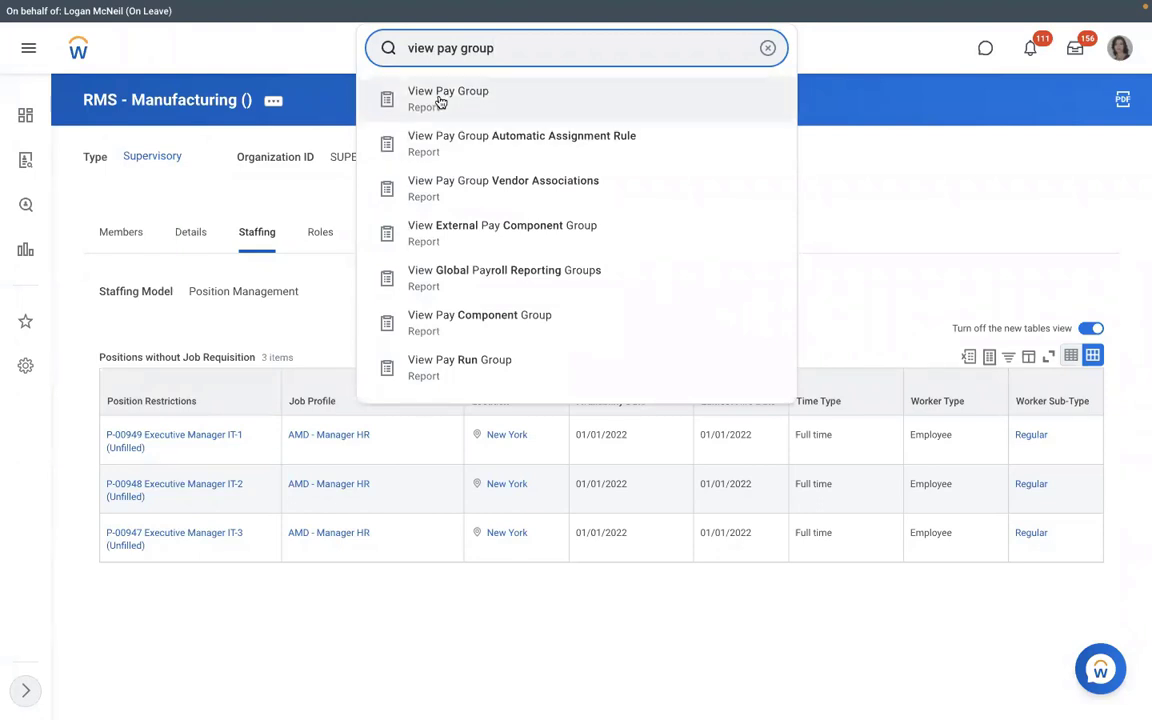
- Run View Pay Group for RBS - Monthly PYG and review its Members and Pay Group tabs
left_click(440, 98)
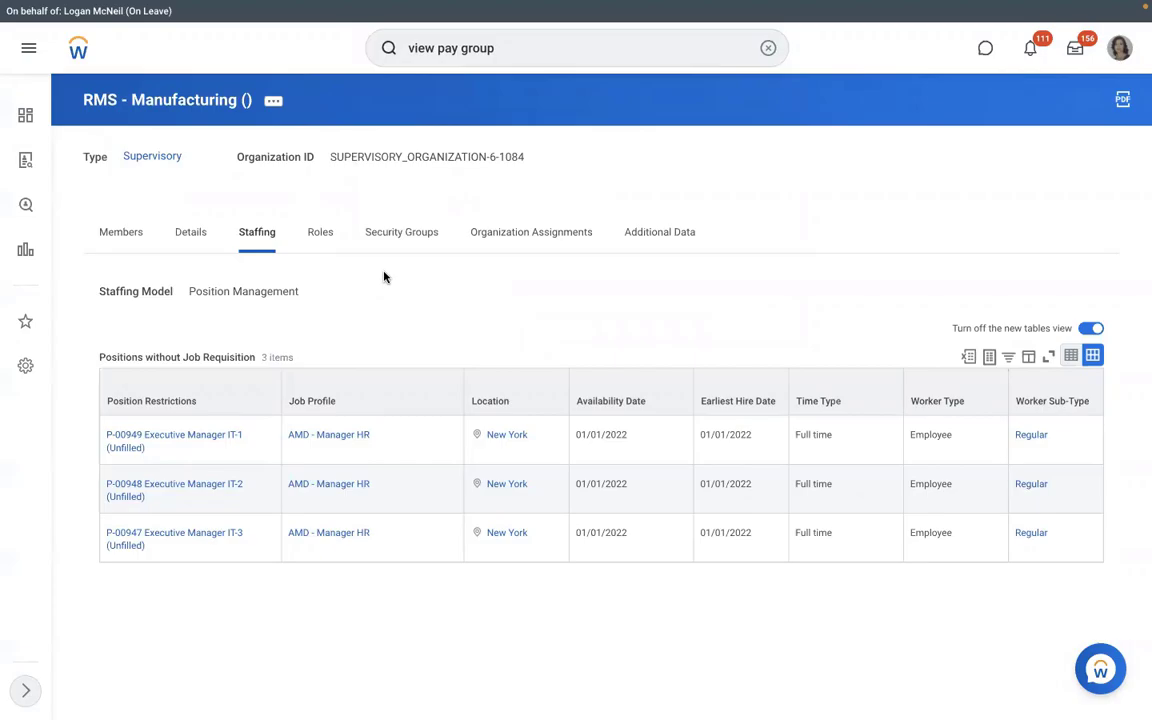
type("dmd")
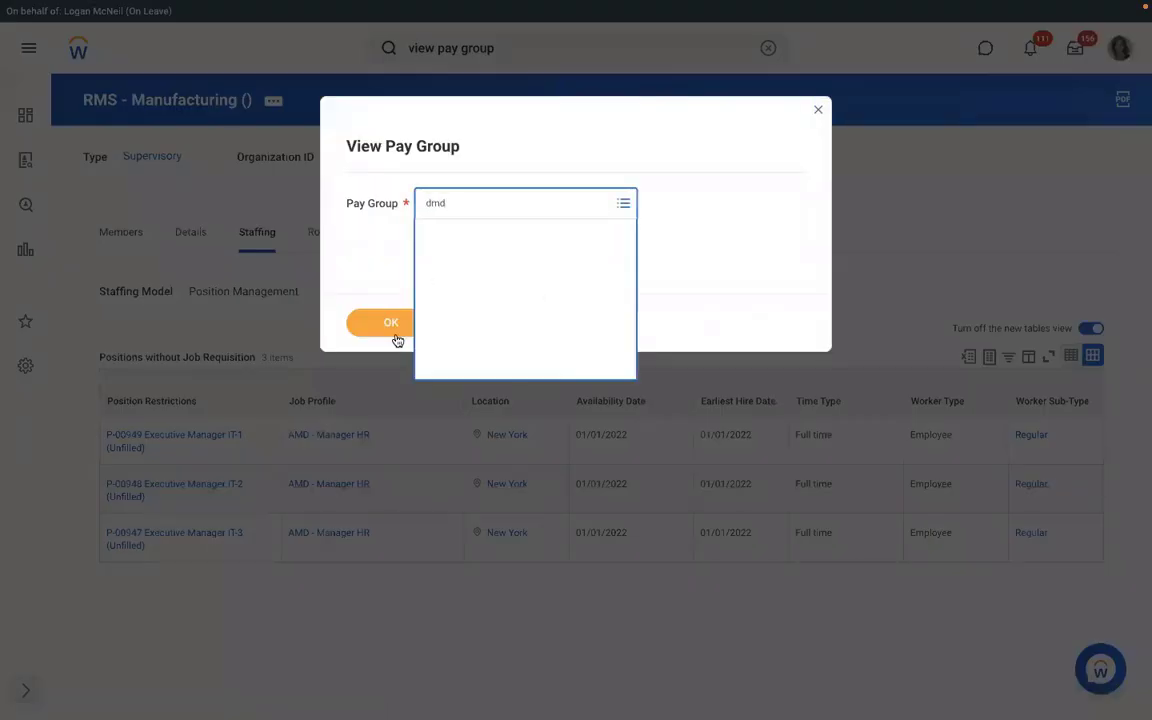
left_click(390, 330)
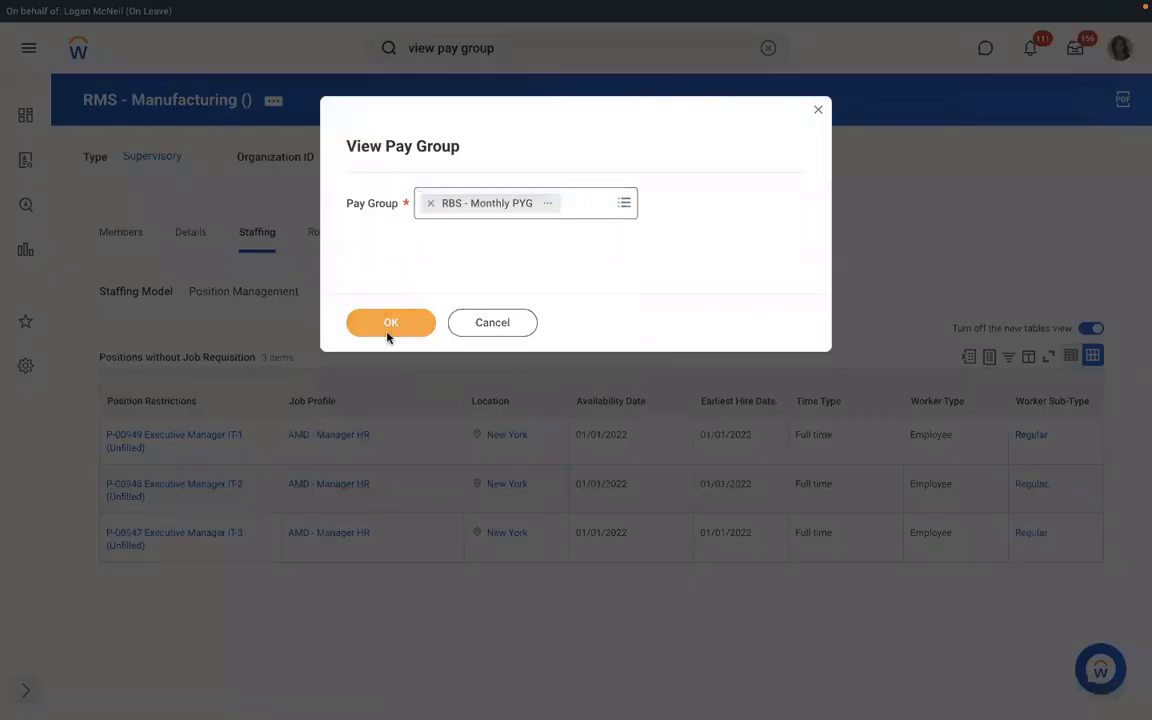
left_click(389, 327)
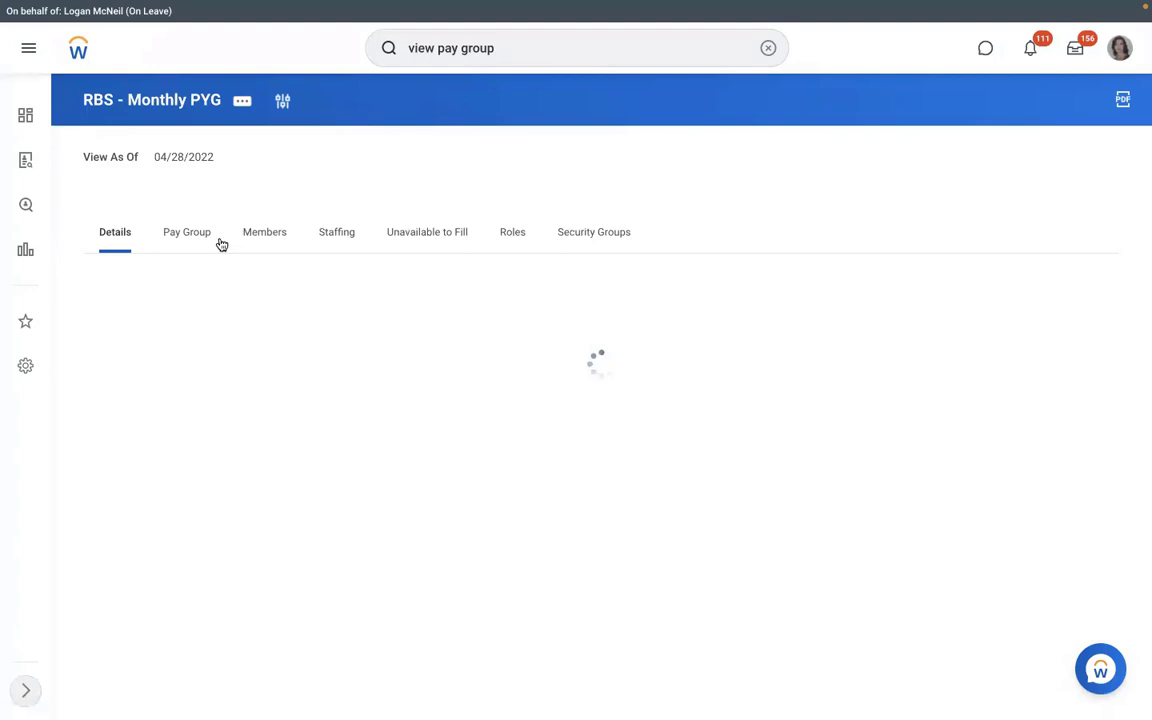
left_click(264, 232)
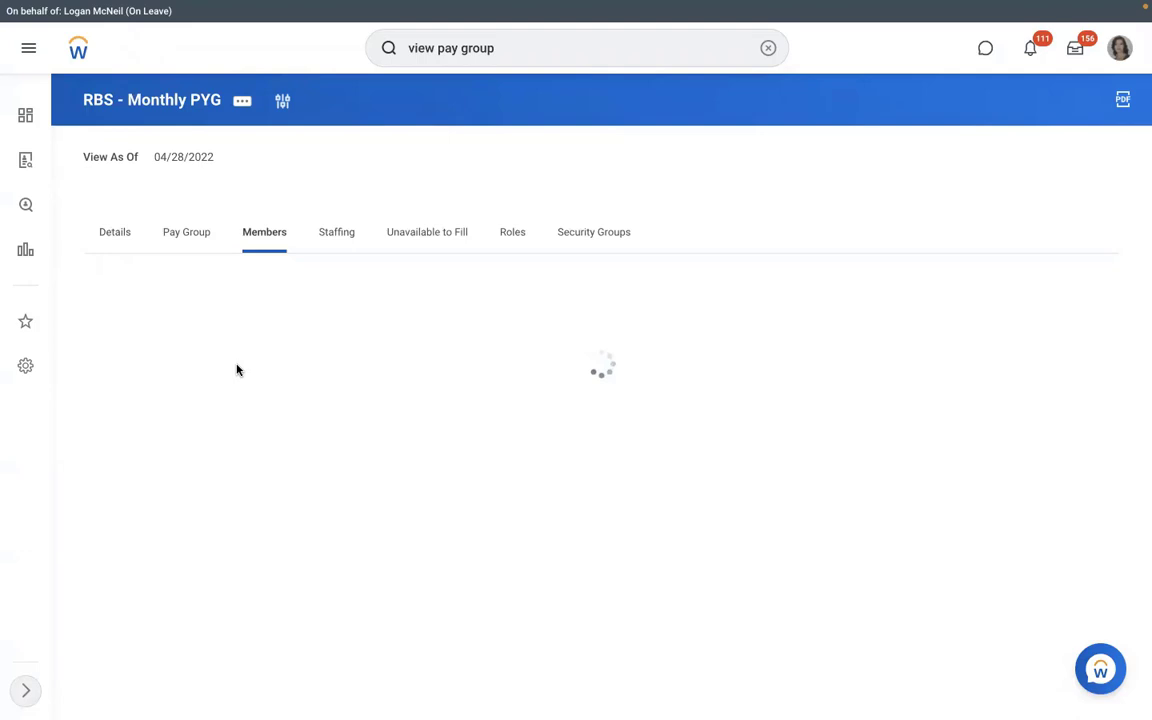
left_click(184, 240)
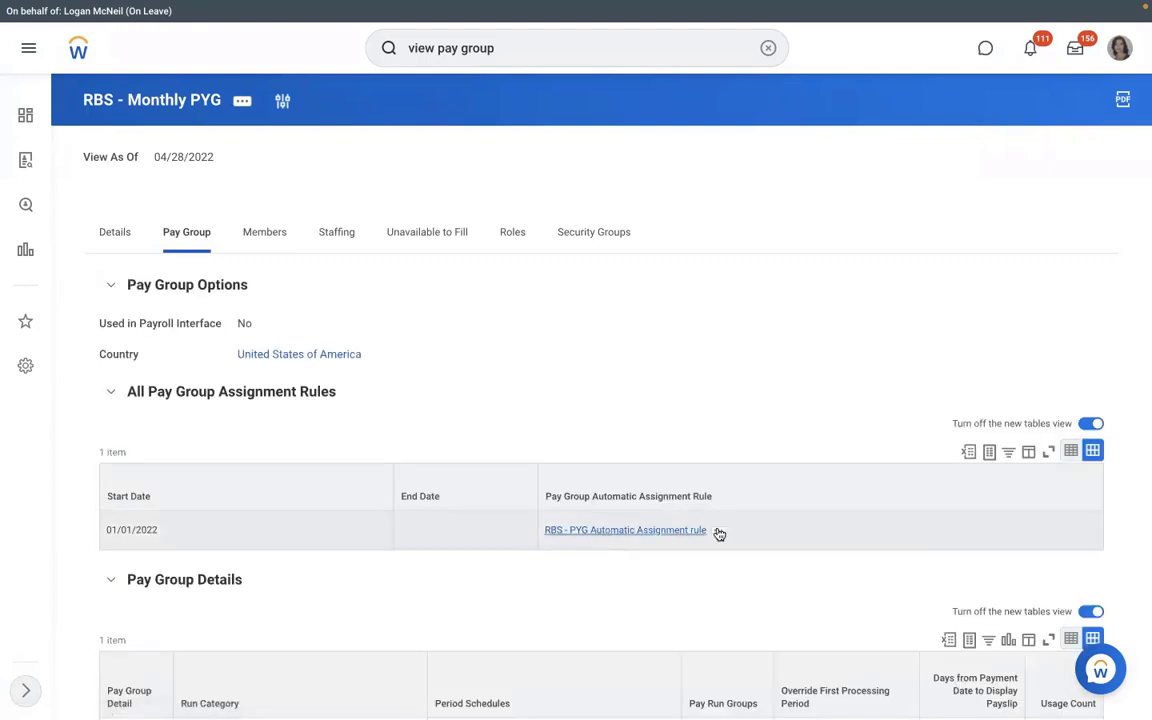
mouse_move(718, 532)
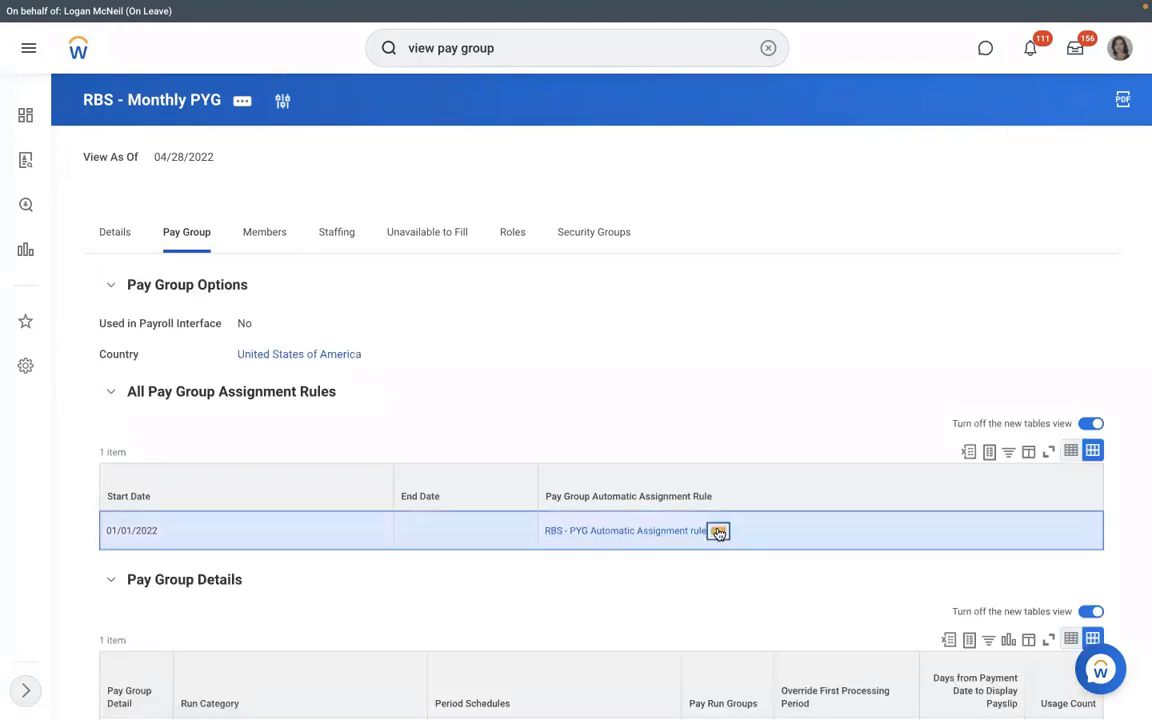
- Preview the RBS - PYG Automatic Assignment rule's two conditions, then close the preview
left_click(718, 532)
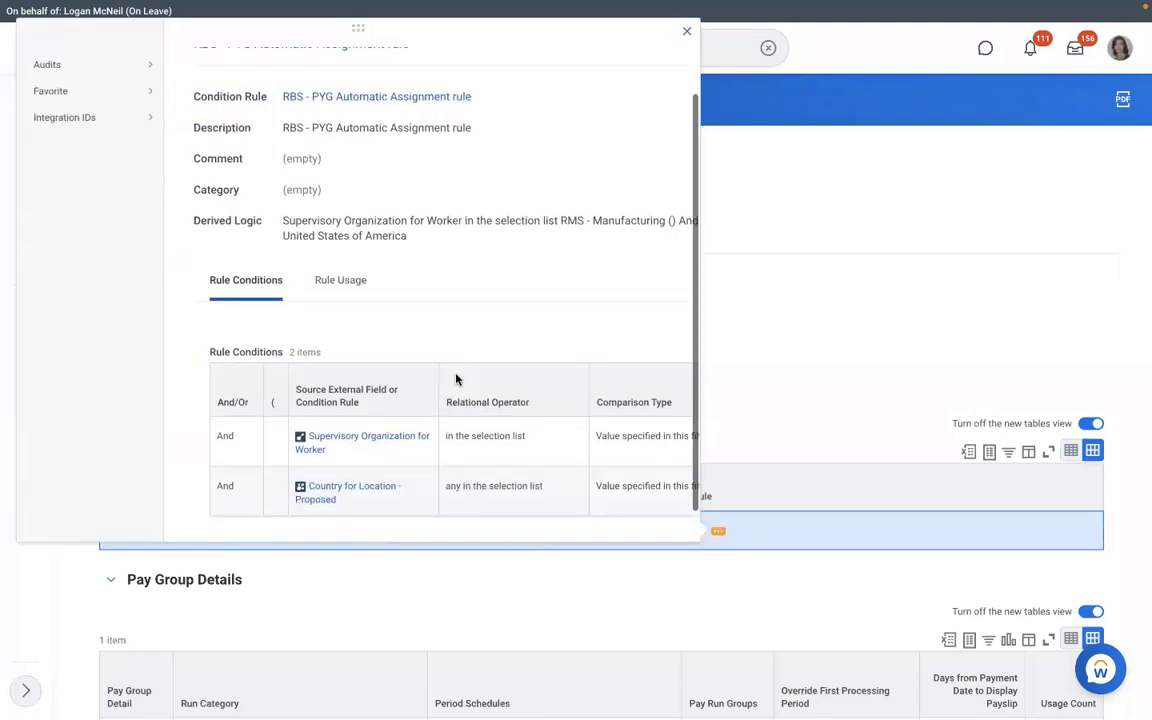
scroll(456, 379, "down", 1)
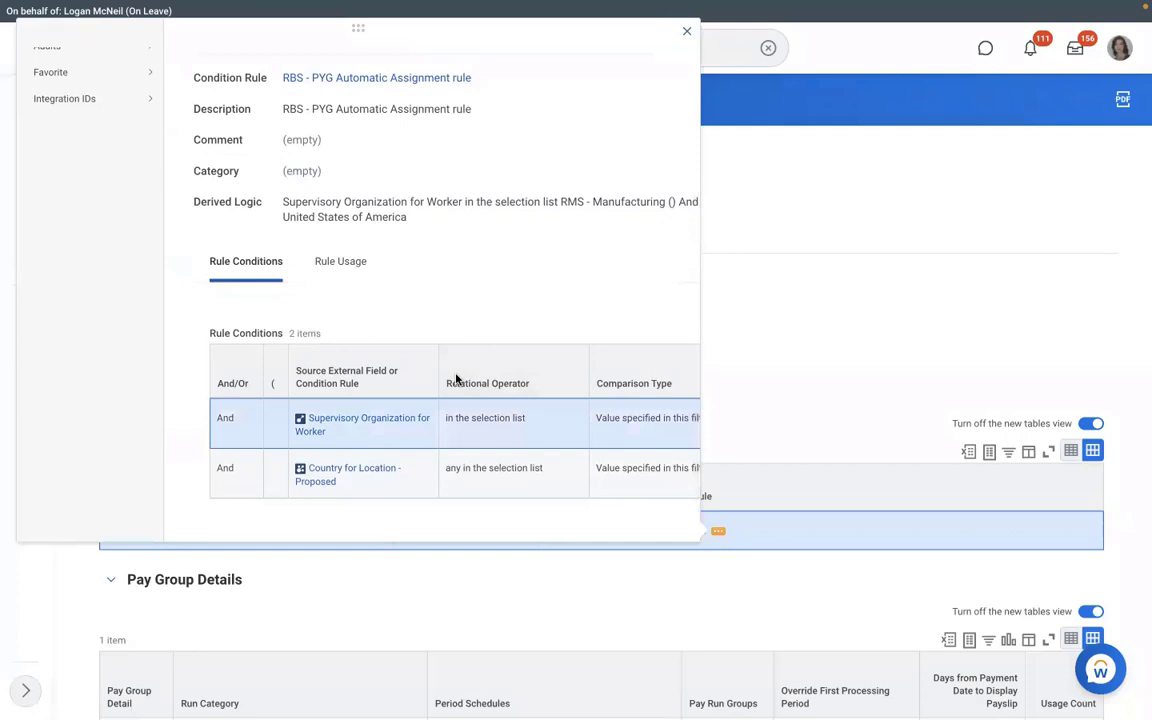
scroll(456, 379, "right", 3)
left_click(741, 339)
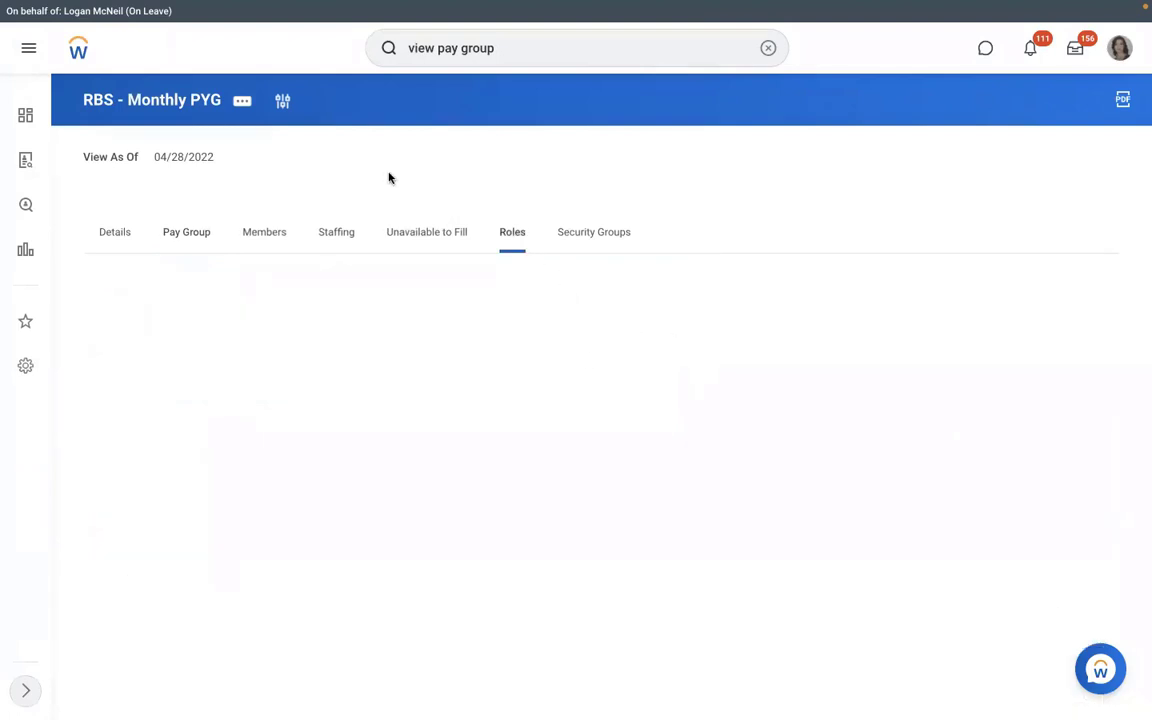
left_click(243, 101)
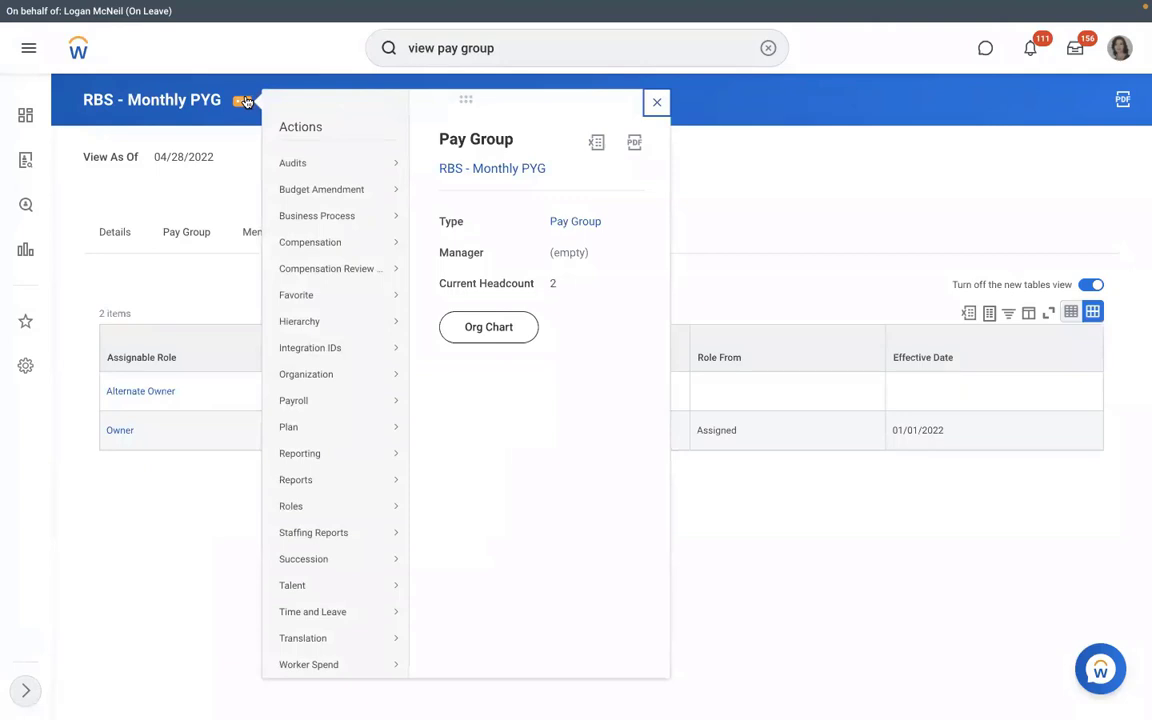
left_click(238, 181)
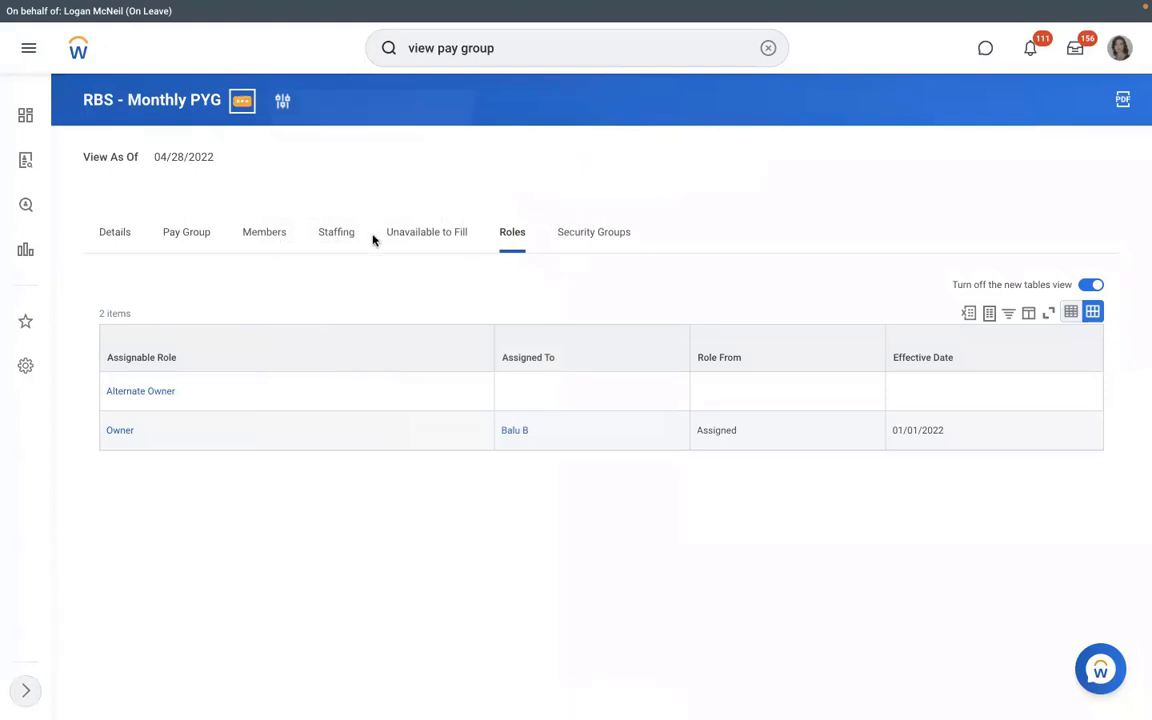
- Start Assign Roles for RBS - Monthly PYG with effective date 01/01/2022
left_click(242, 100)
mouse_move(291, 506)
left_click(473, 506)
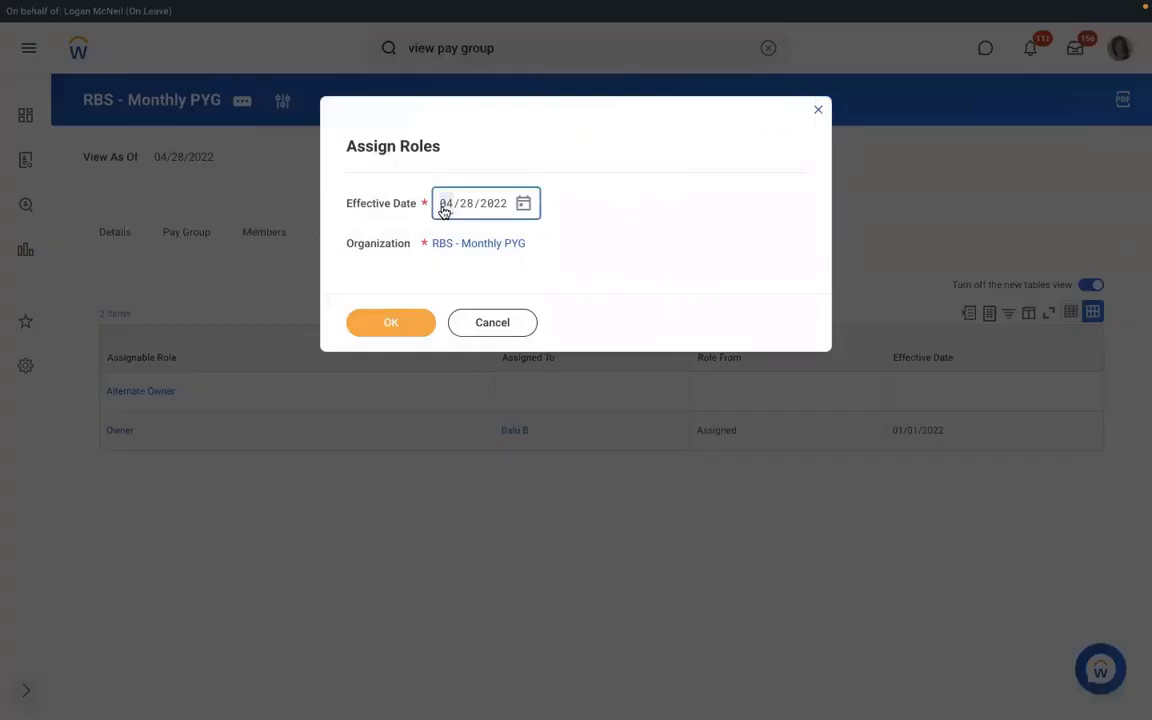
type("01/01/2")
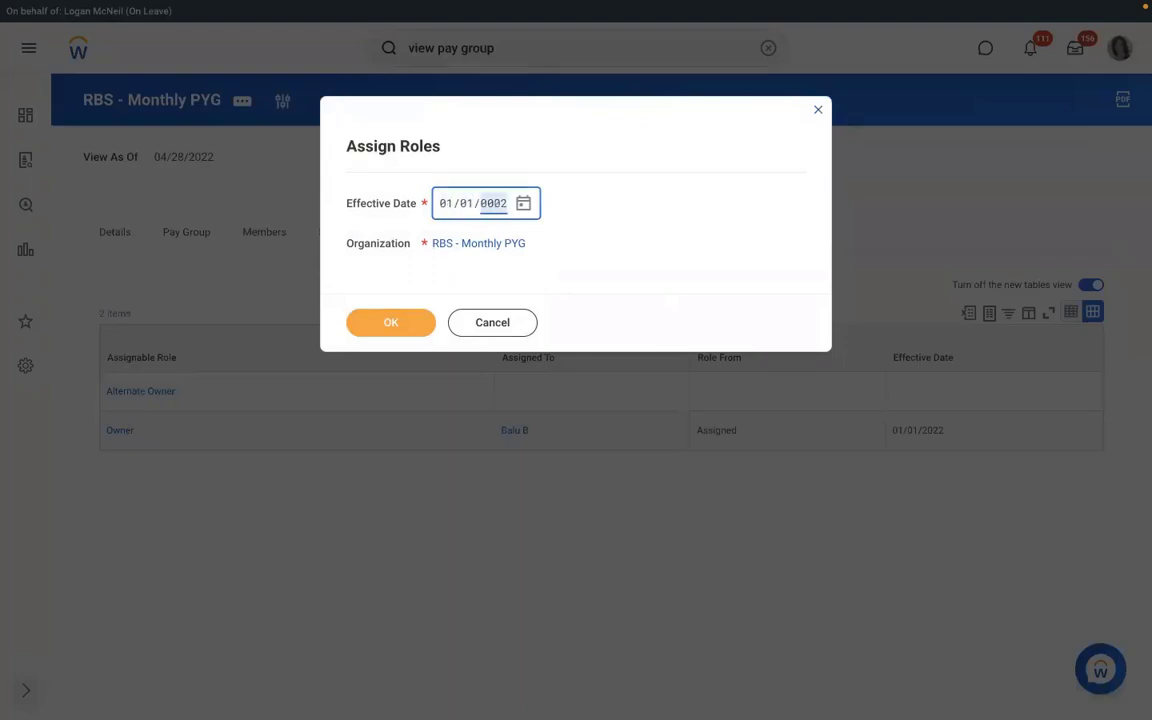
type("022")
left_click(389, 324)
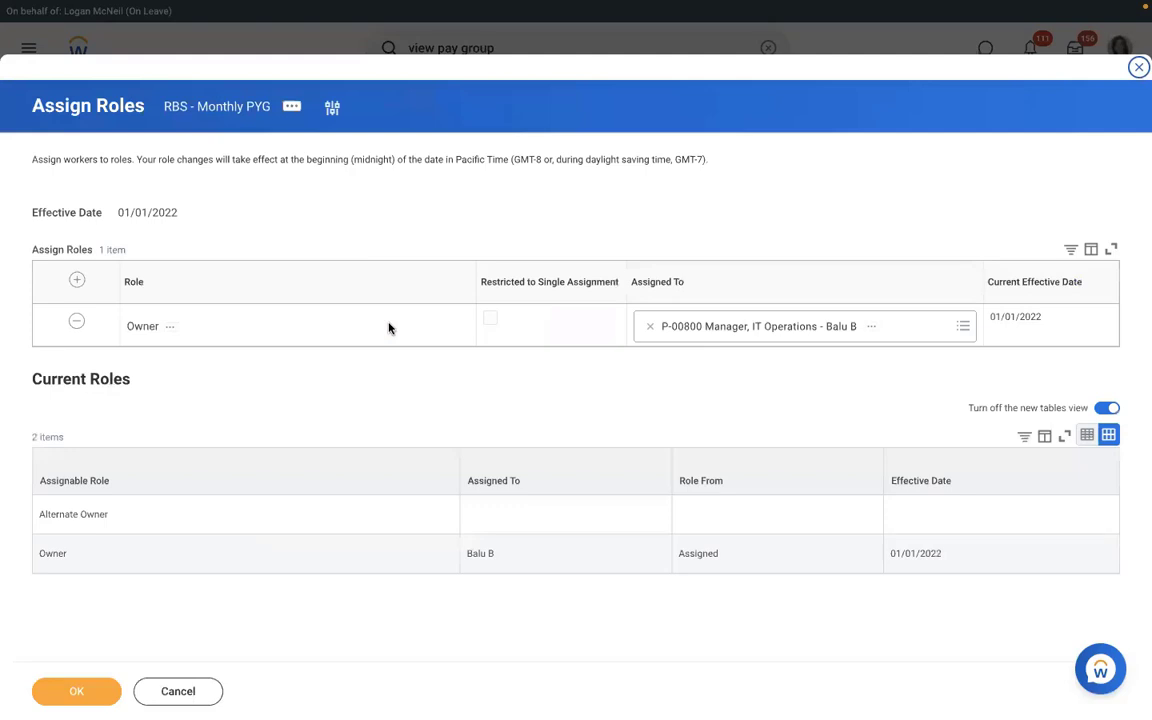
- Add a Payroll Partner role assigned to the HR vice president, save, and view the pay group's roles
left_click(77, 282)
left_click(212, 326)
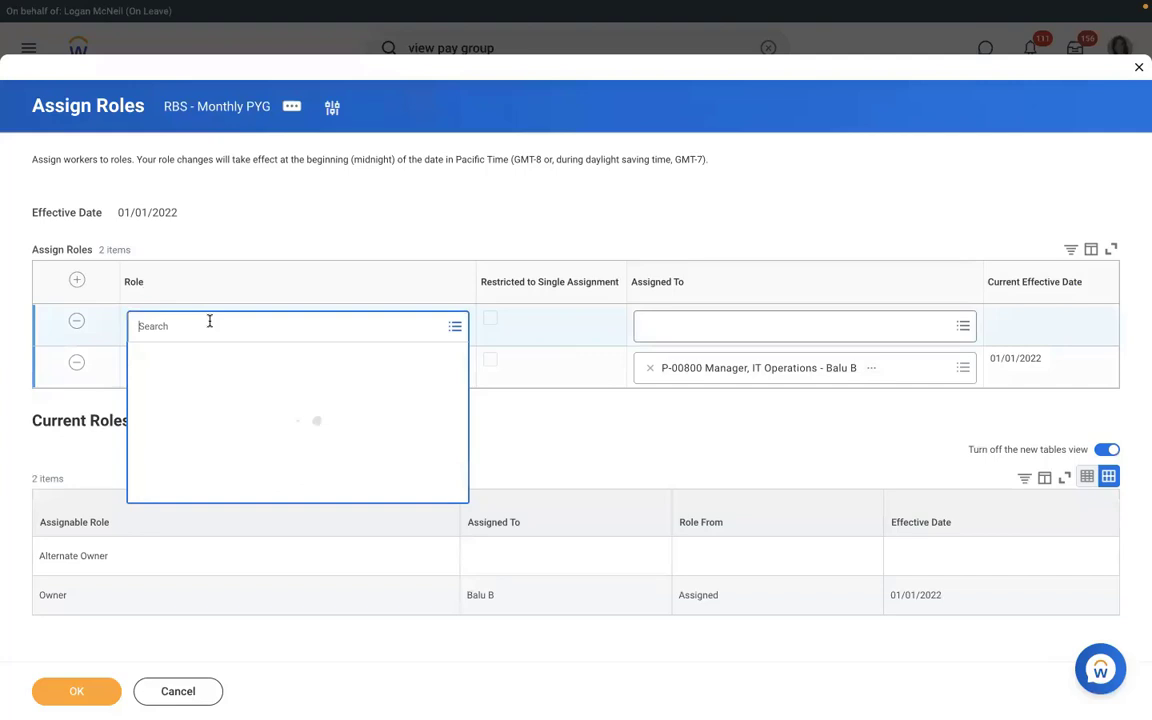
type("p")
type("ayroll part")
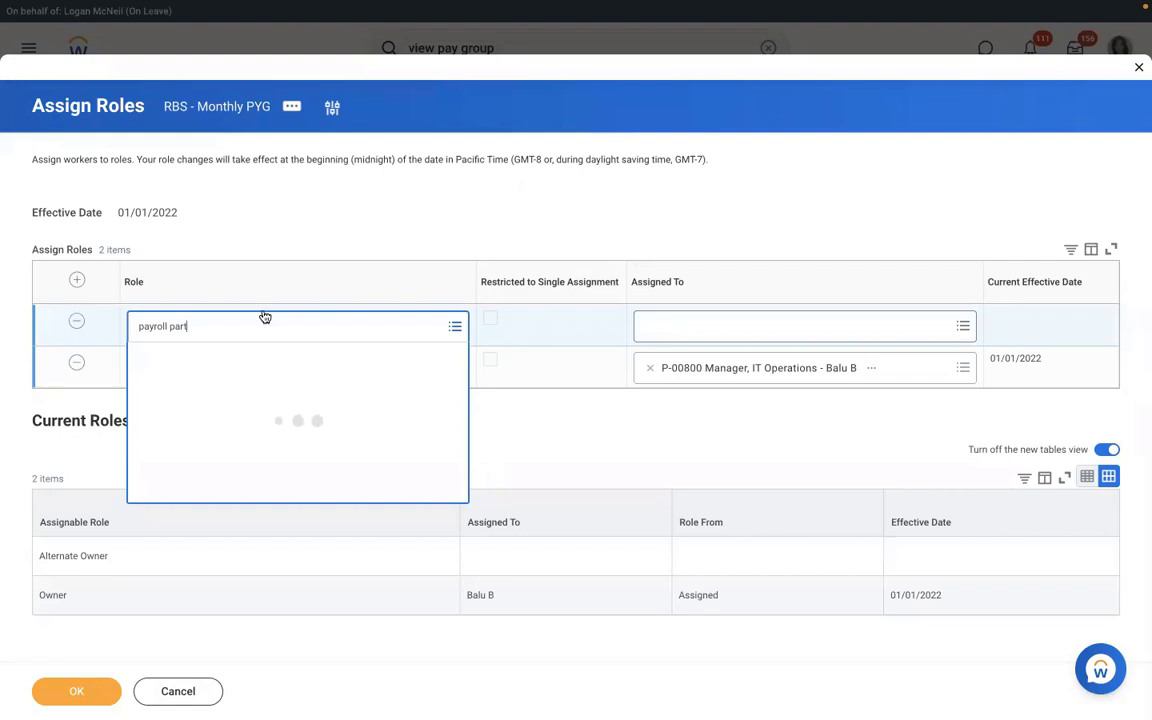
key("Return")
left_click(785, 326)
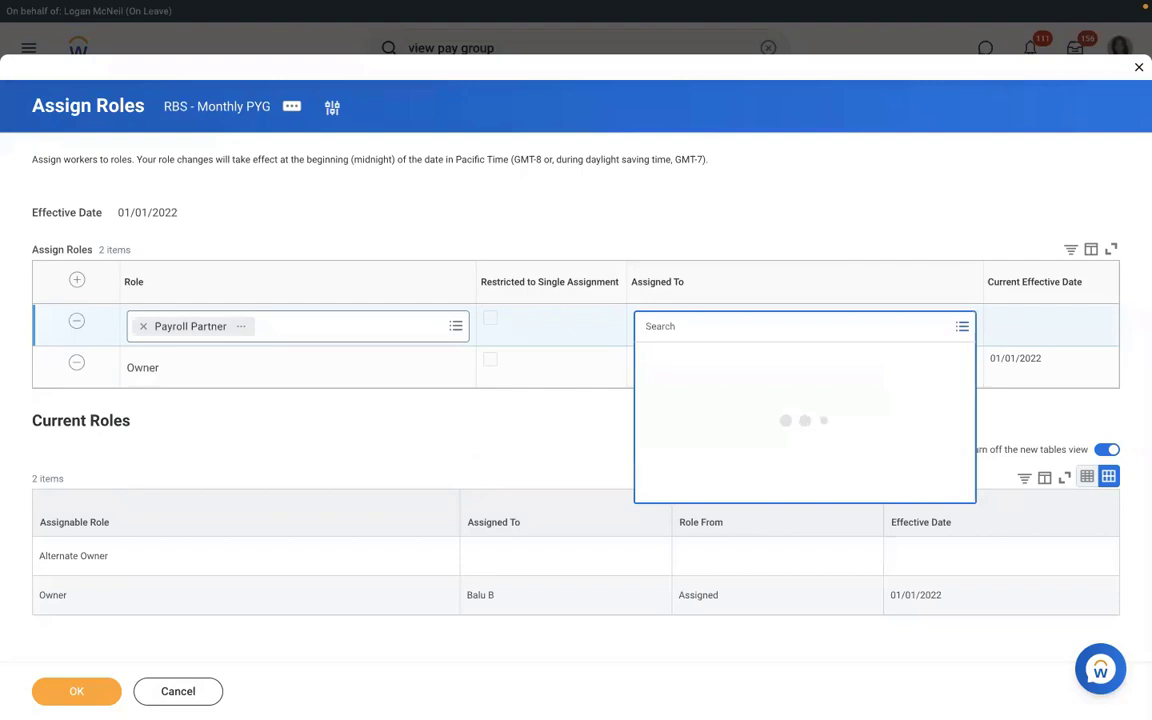
type("logan mc")
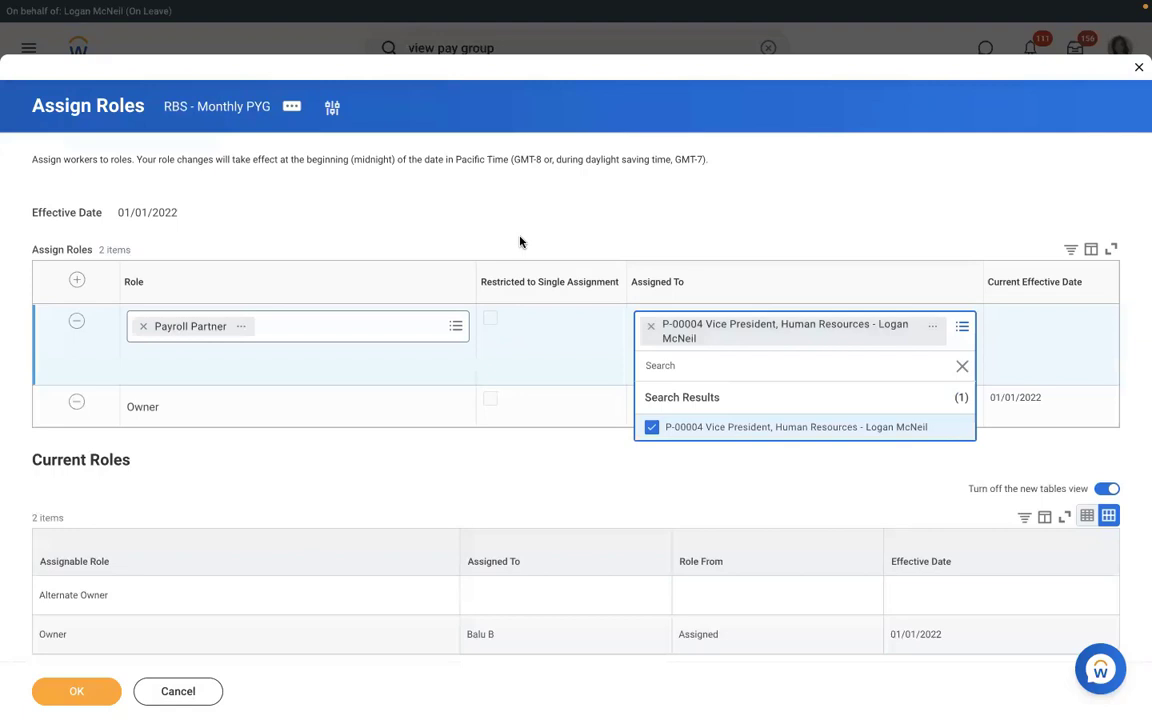
left_click(519, 241)
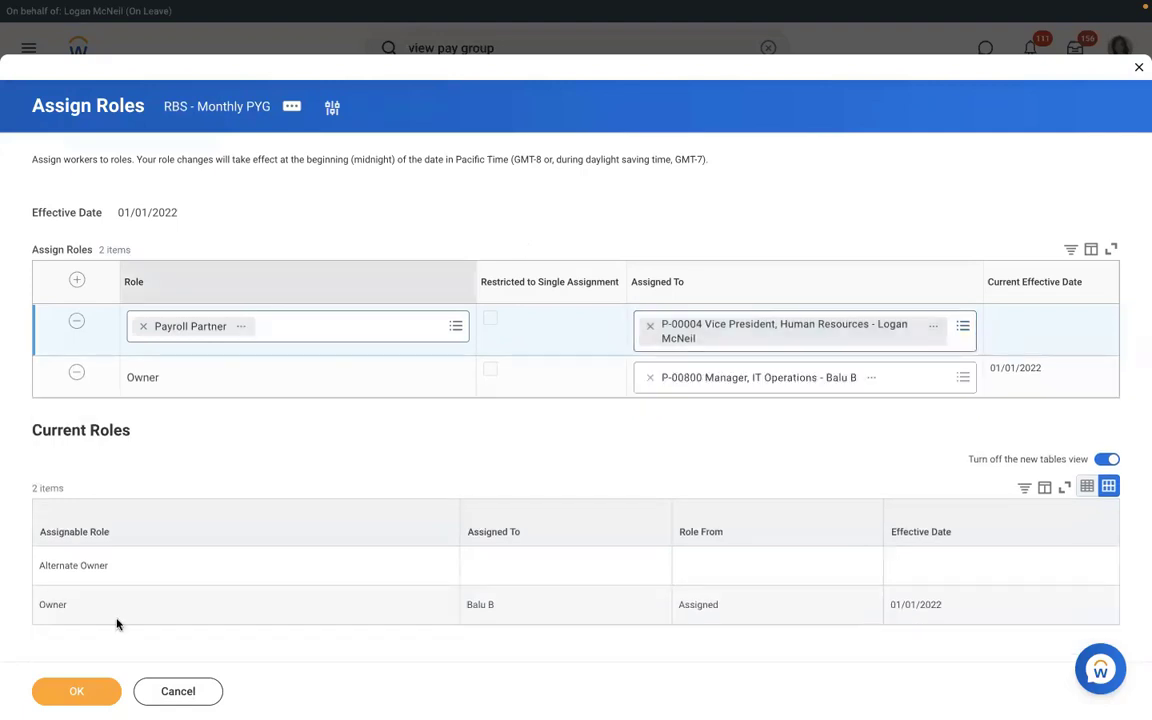
left_click(88, 692)
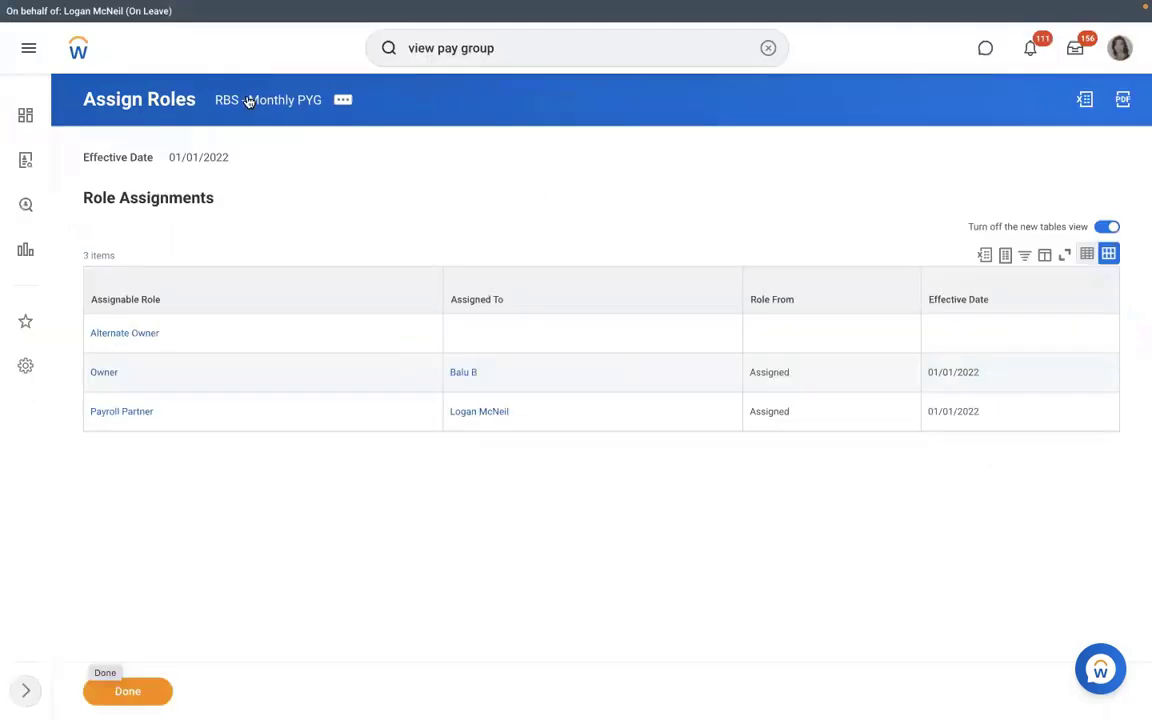
left_click(248, 101)
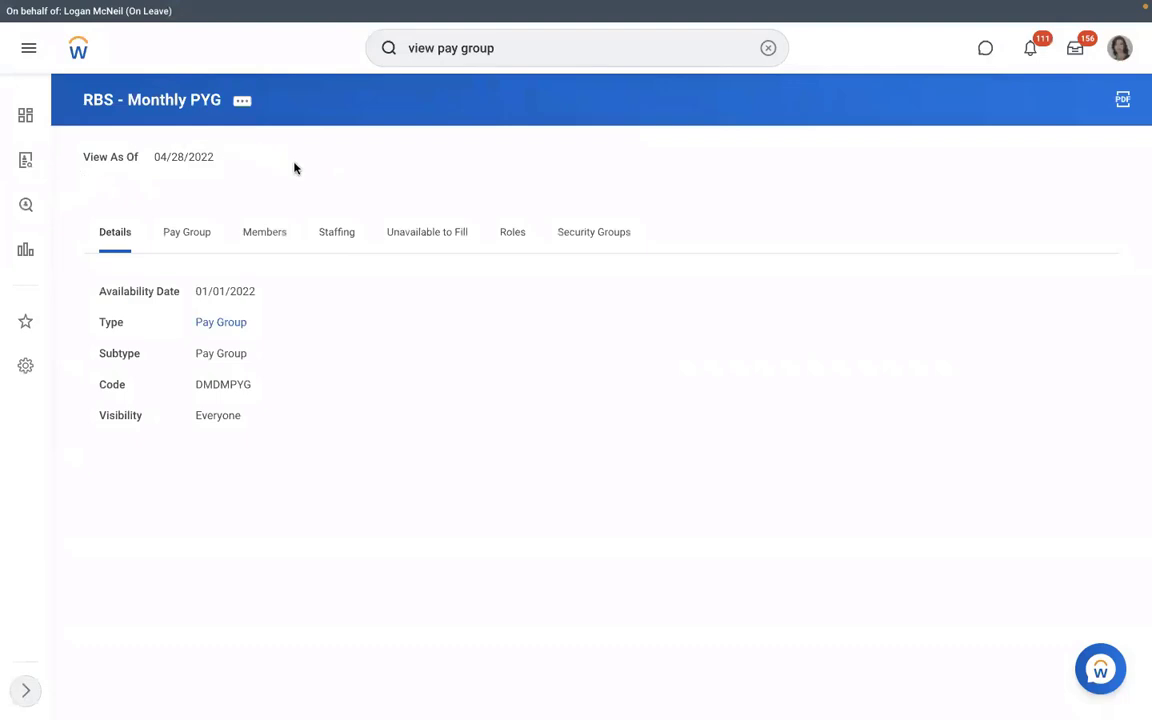
left_click(511, 233)
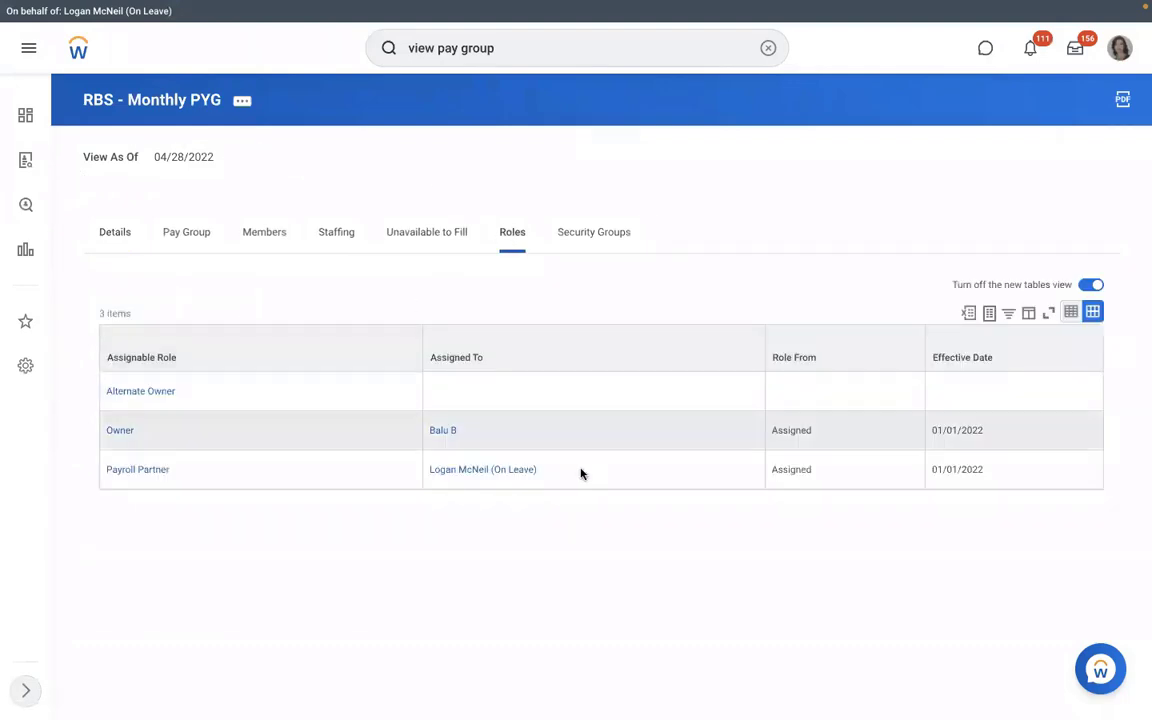
- Highlight the new Payroll Partner assignee, then show the pay group's 2 members
triple_click(442, 467)
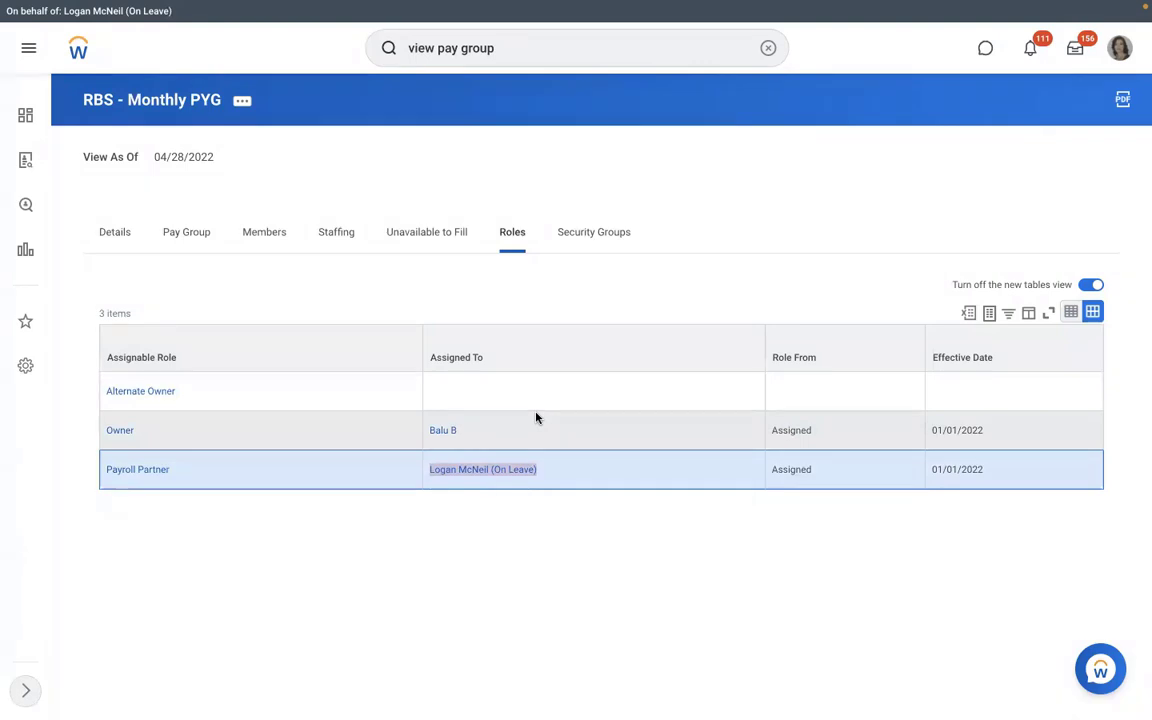
left_click(243, 234)
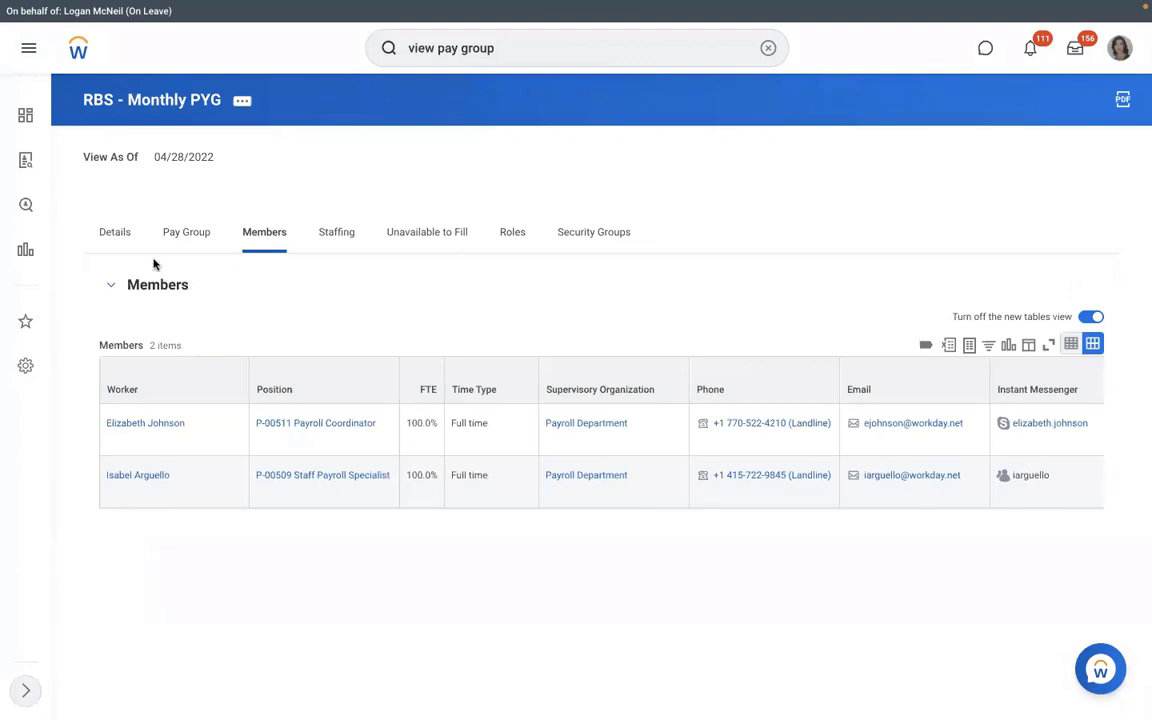
- Open the RBS - PYG Automatic Assignment rule from the pay group's settings
left_click(178, 236)
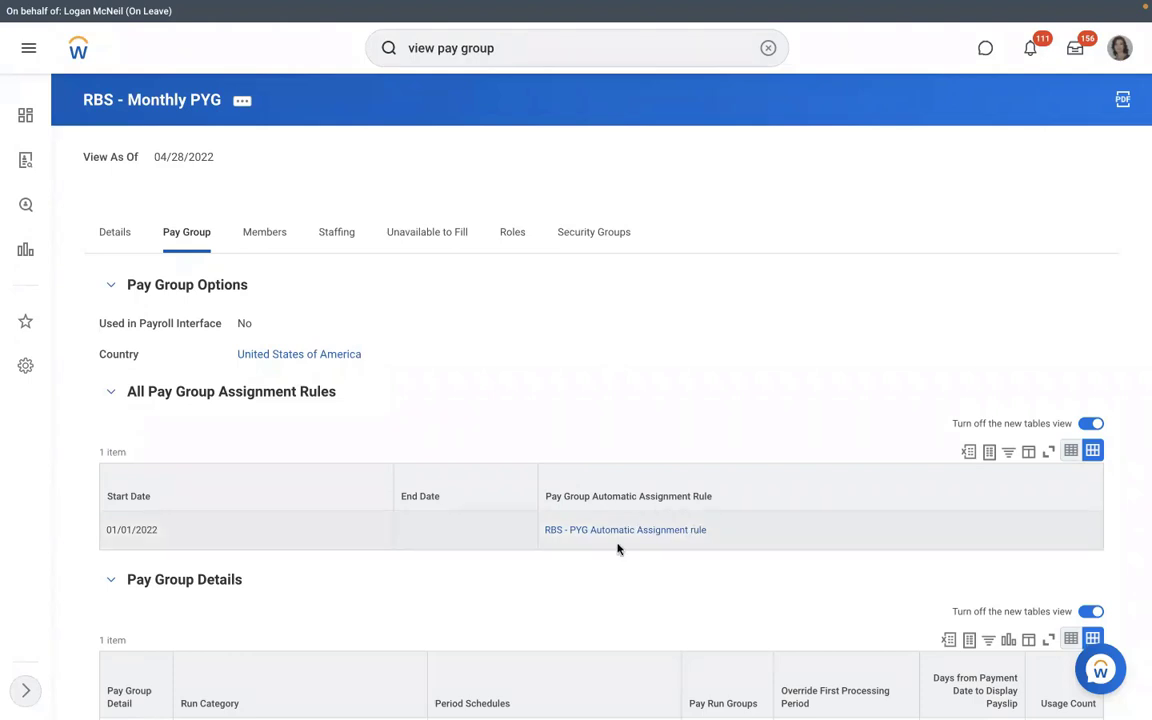
mouse_move(686, 536)
left_click(623, 535)
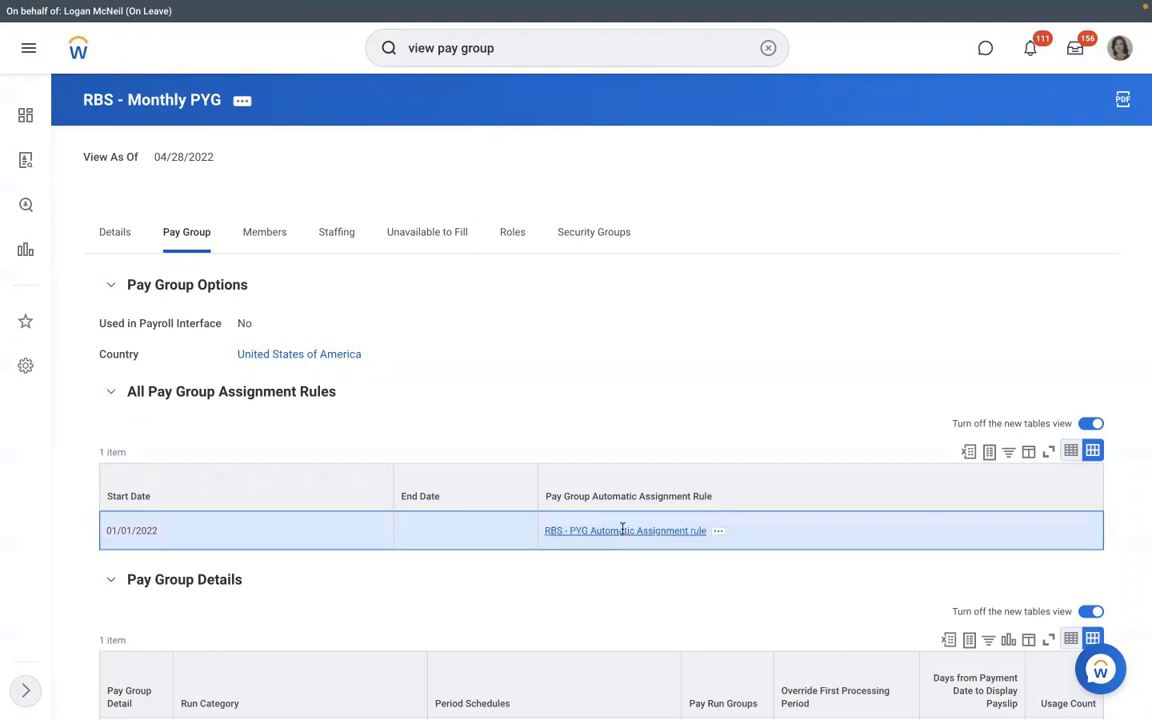
left_click(623, 533)
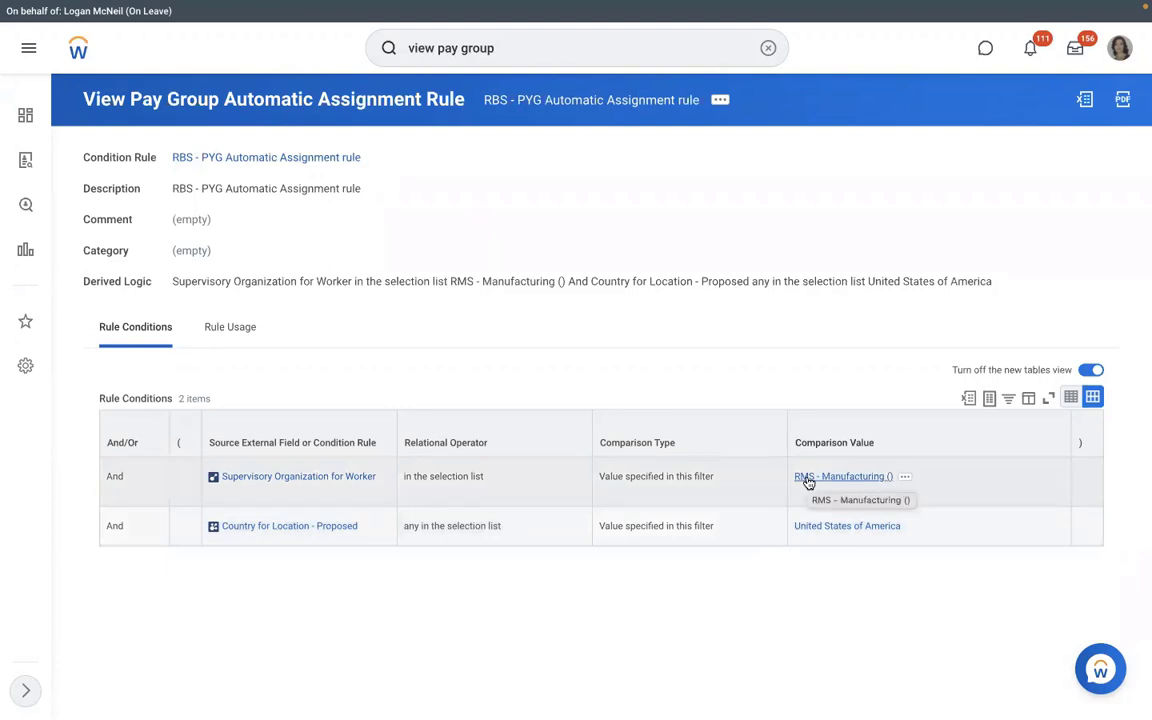
- Launch Hire Employee for unfilled position P-00949 from RMS - Manufacturing ()'s staffing list
left_click(808, 479)
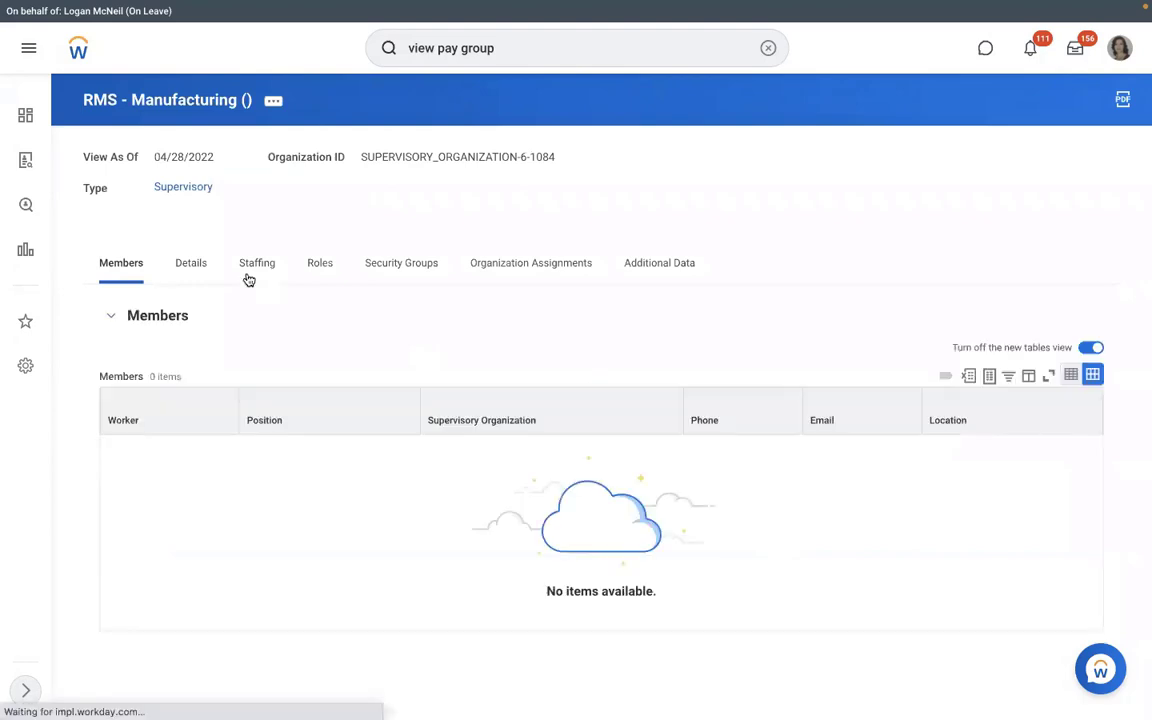
left_click(247, 276)
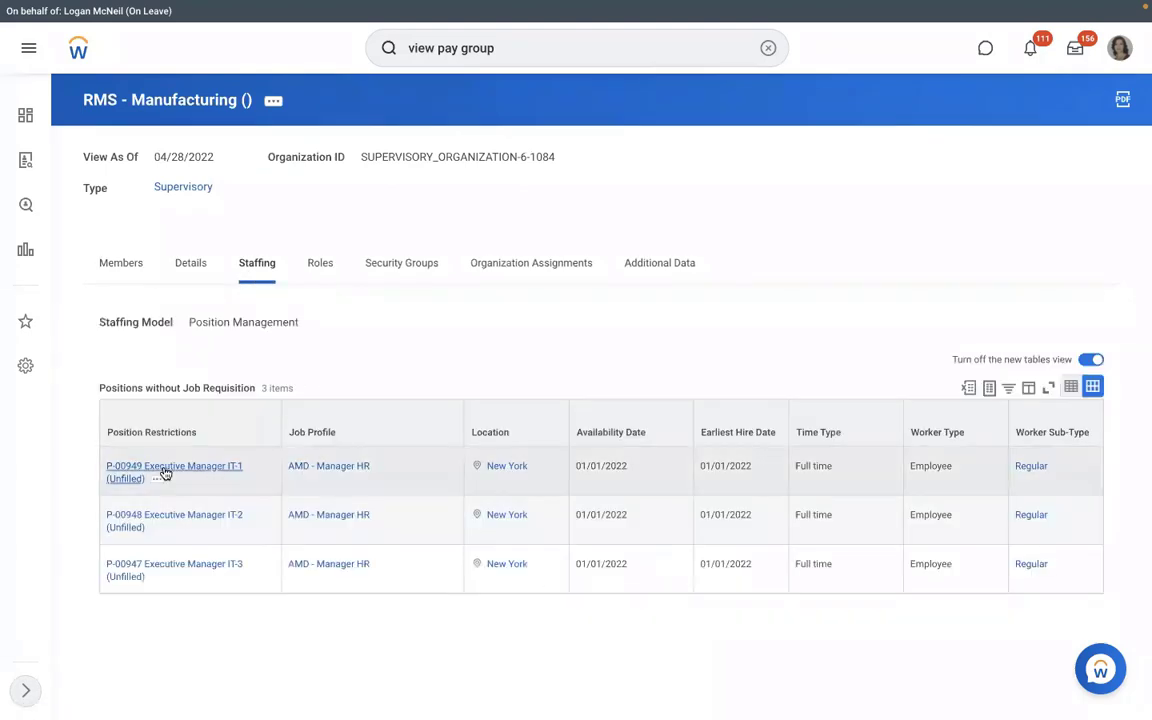
left_click(158, 480)
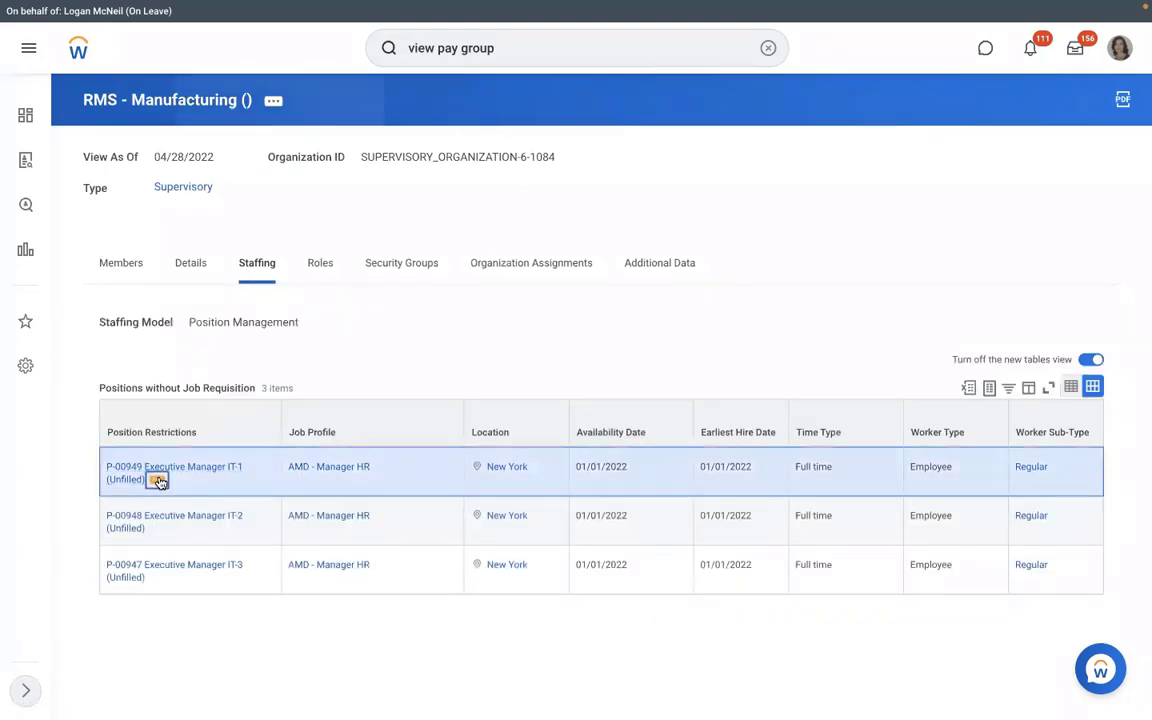
left_click(356, 241)
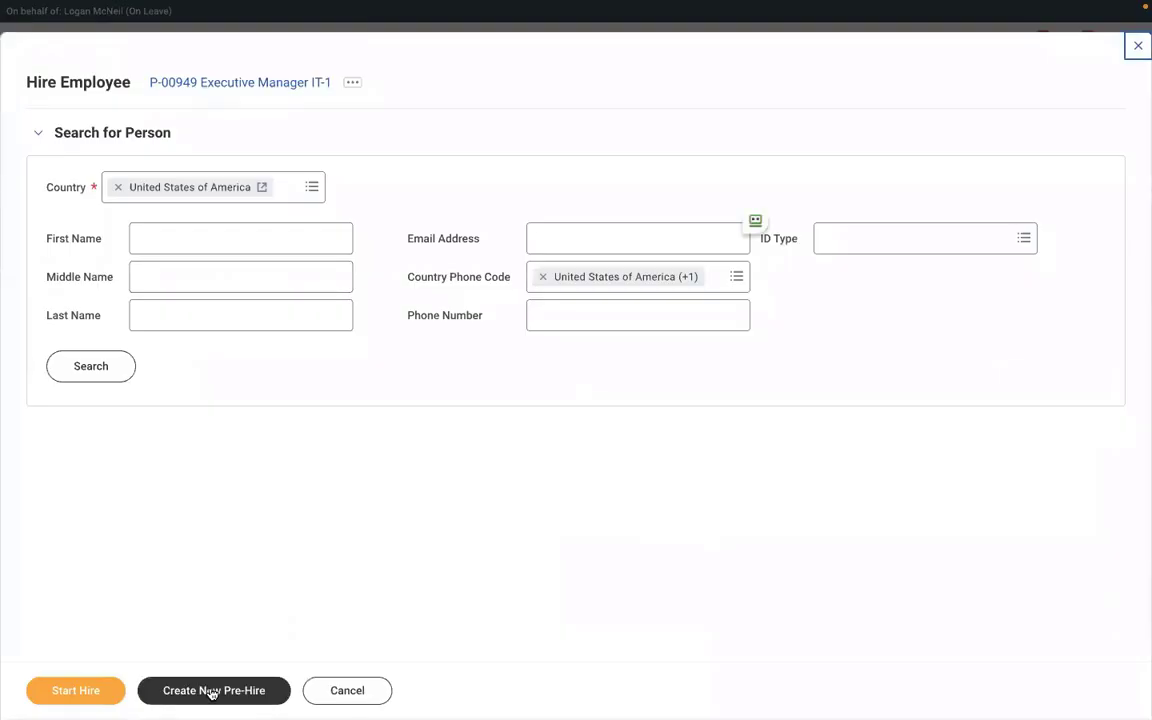
- Start a new pre-hire and enter the hire's legal first and last name
left_click(203, 691)
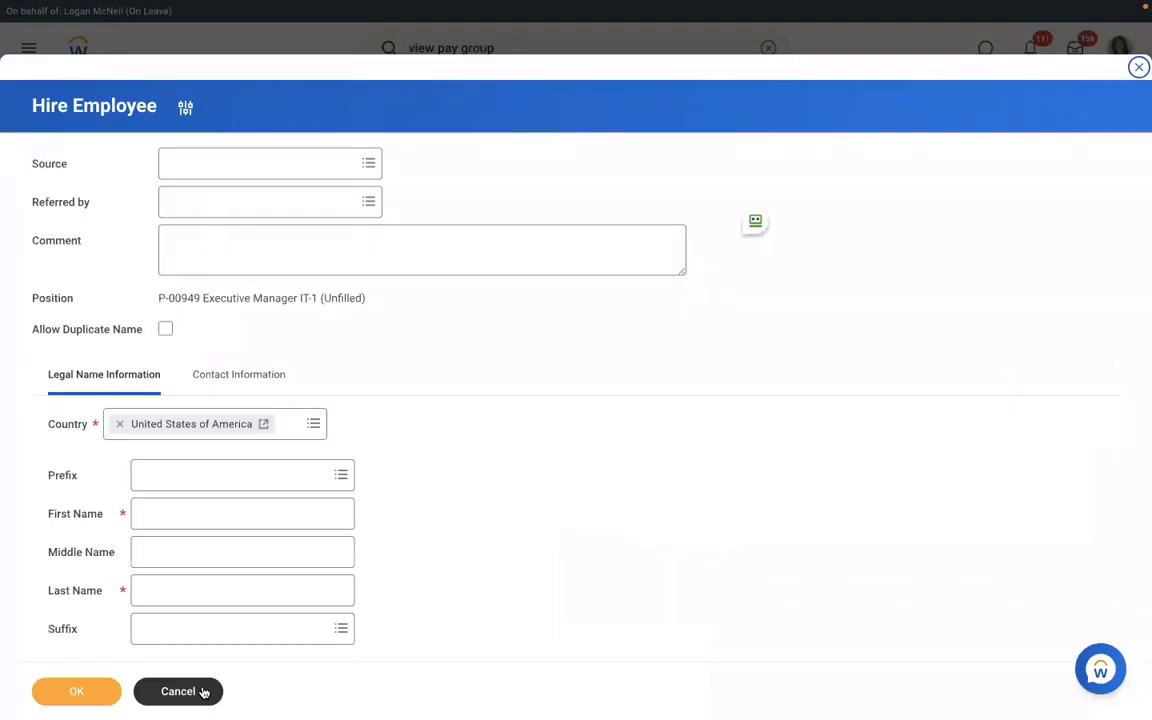
left_click(237, 519)
type("Richard")
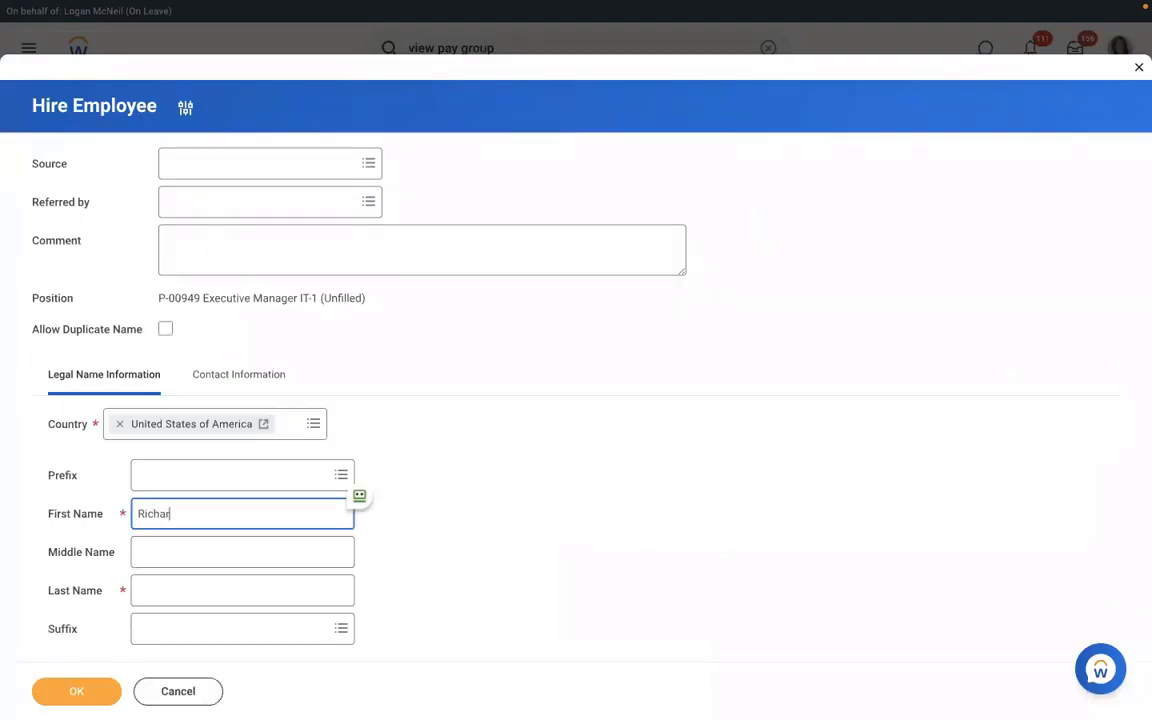
left_click(211, 591)
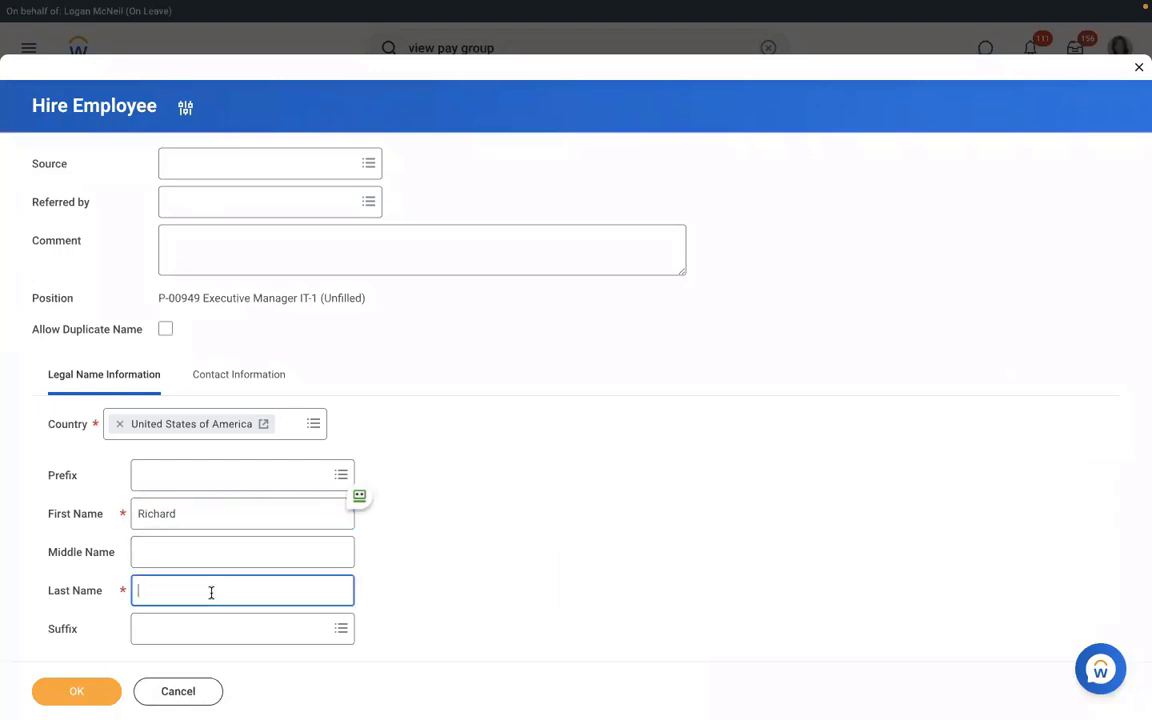
type("H")
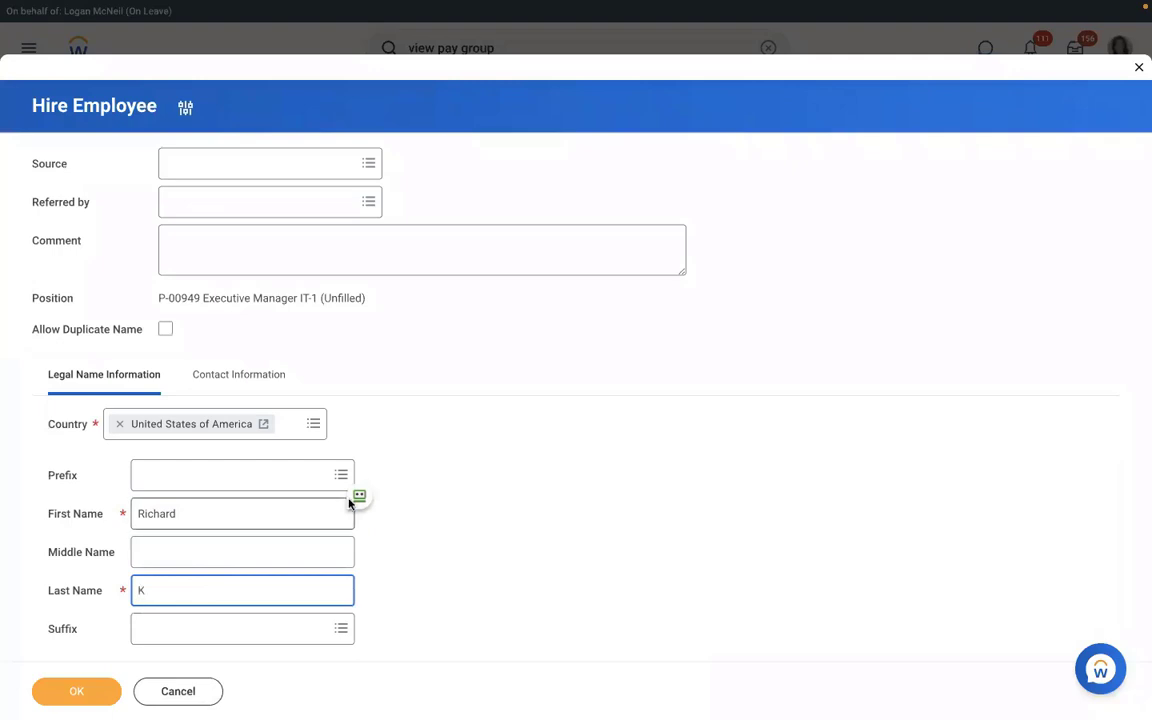
- Add the hire's email address with type Work under Contact Information and confirm the pre-hire
left_click(225, 376)
scroll(519, 371, "down", 5)
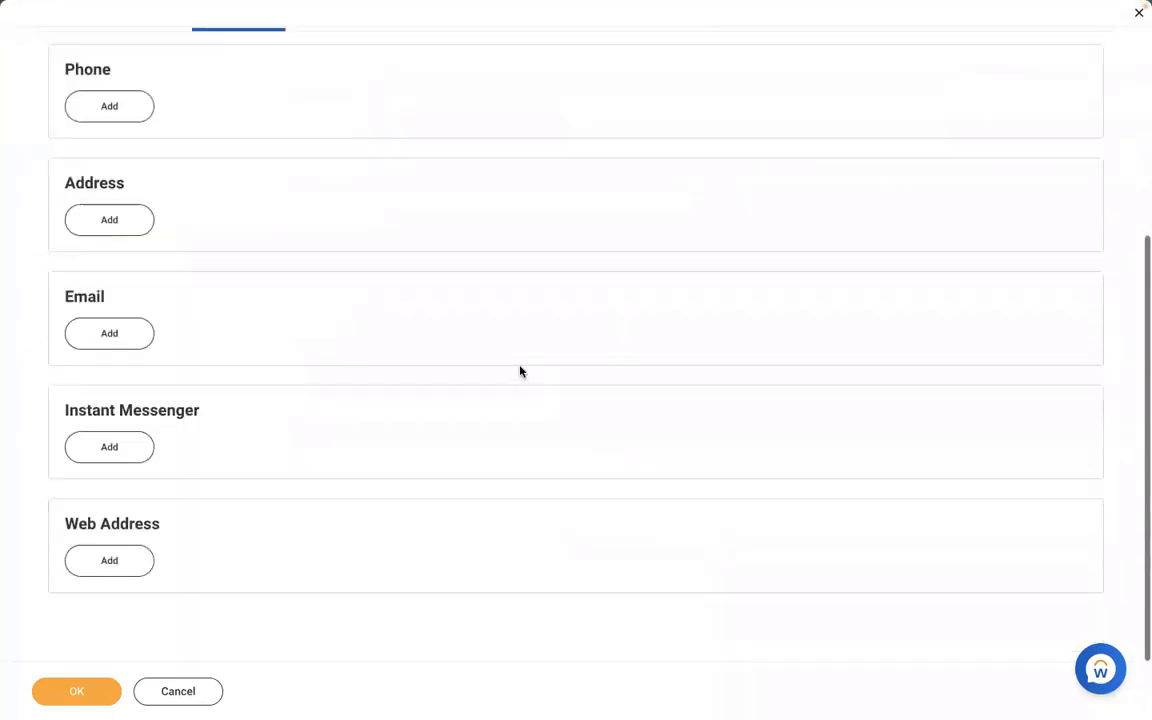
left_click(102, 333)
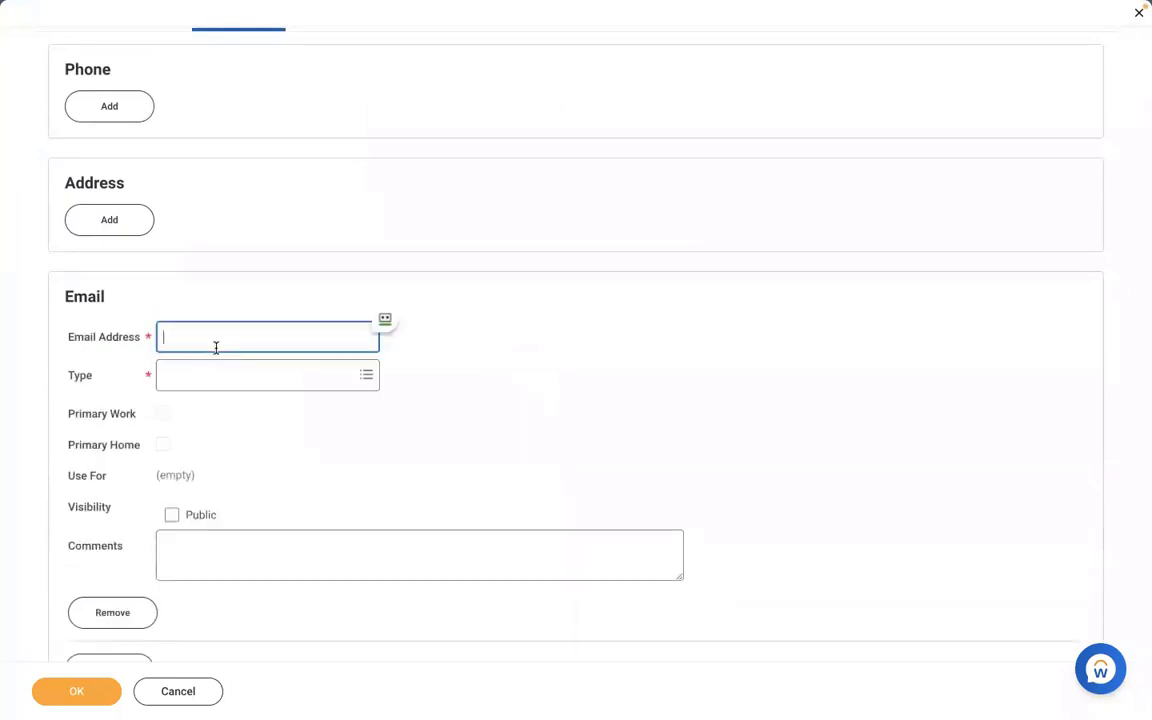
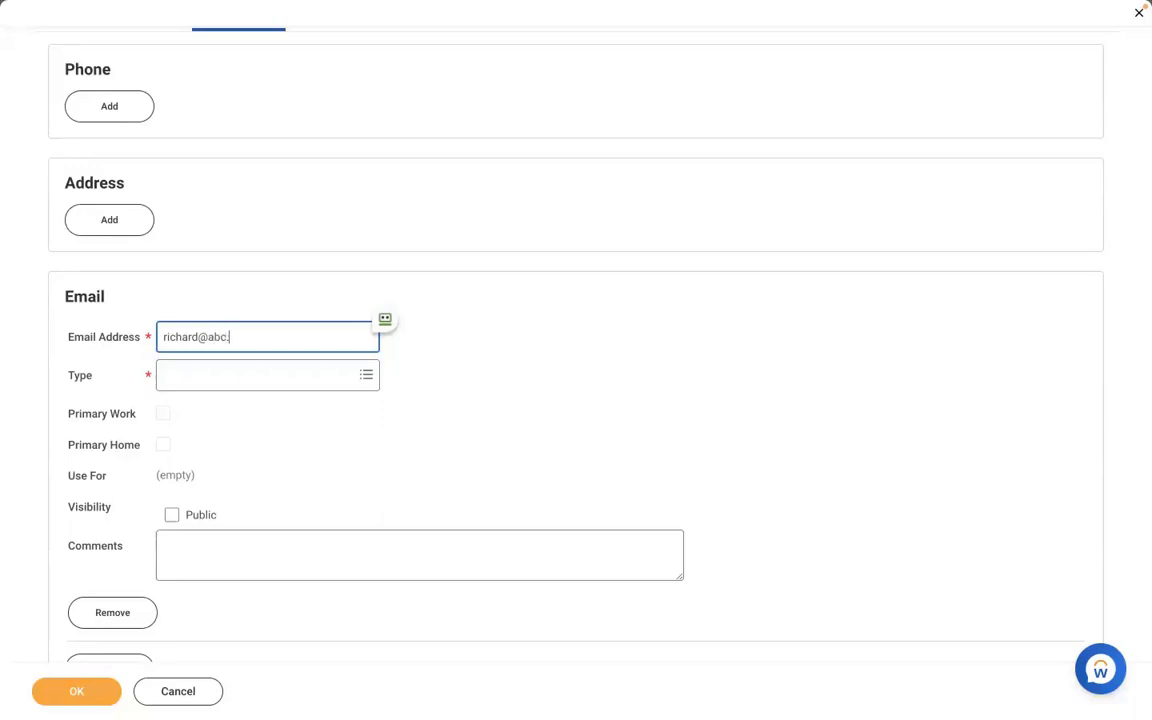
left_click(216, 380)
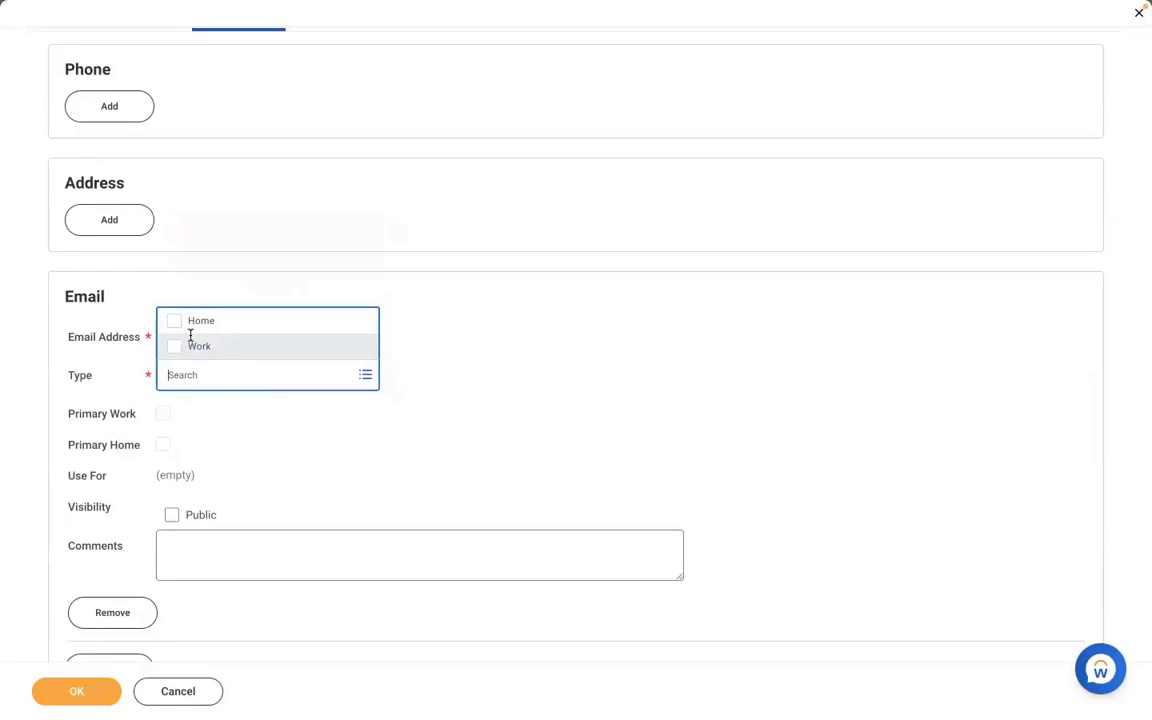
left_click(192, 345)
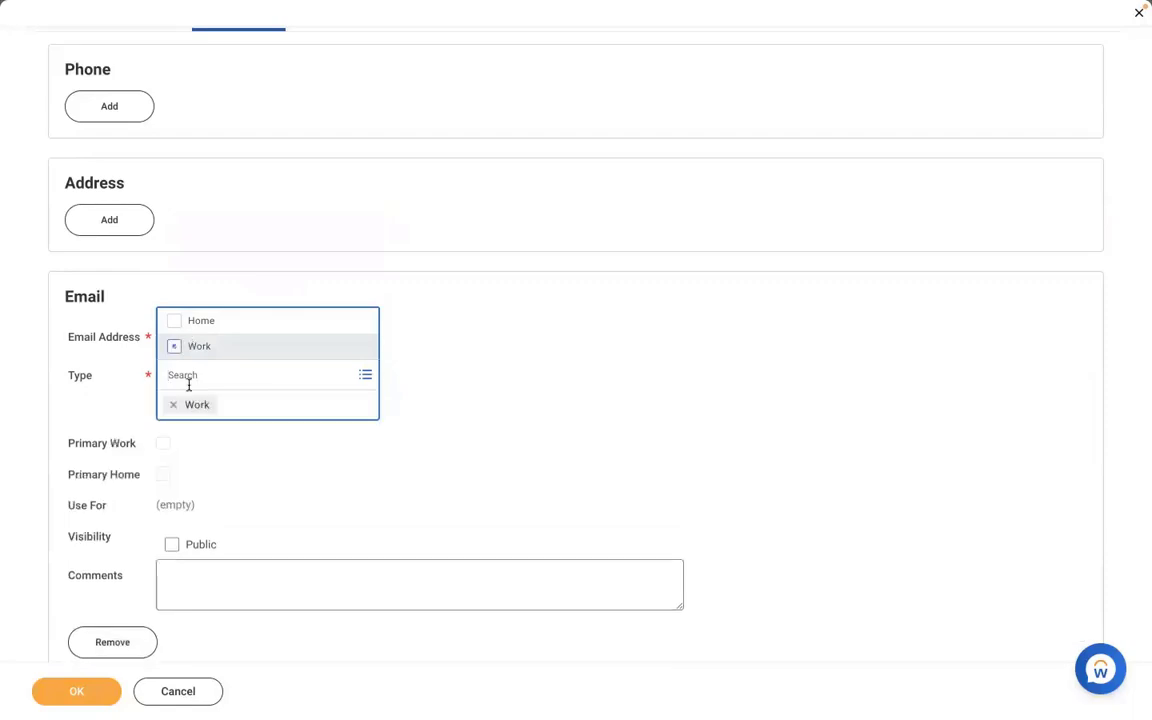
left_click(525, 372)
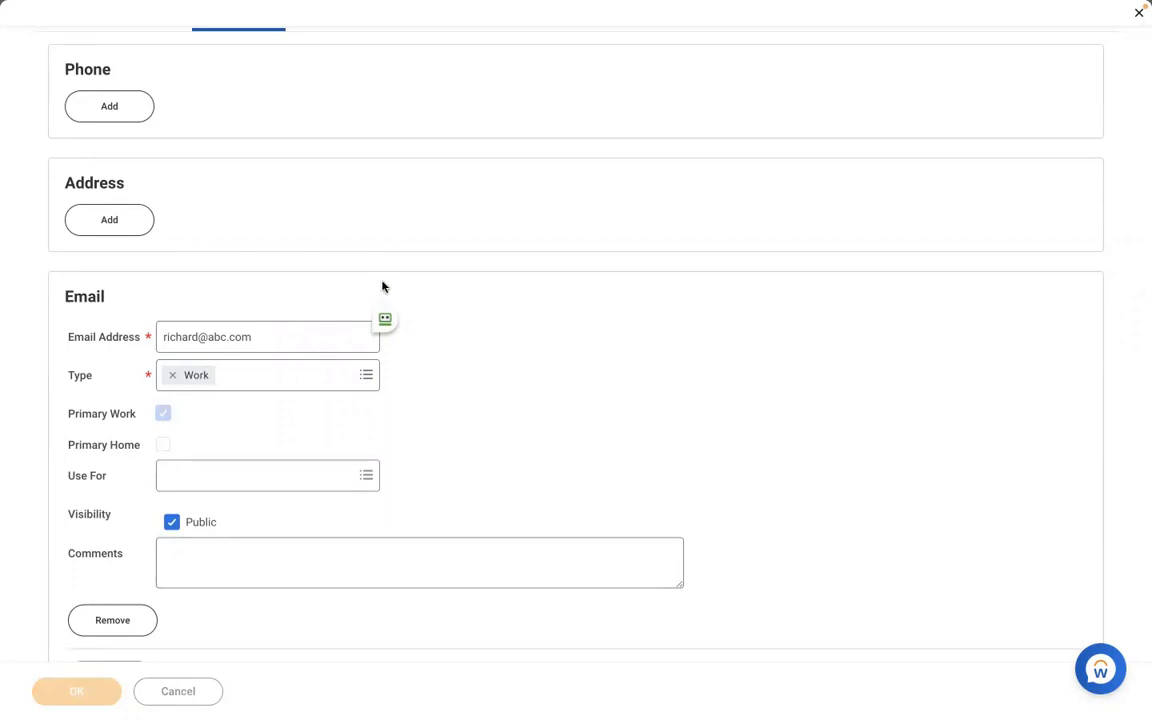
left_click(80, 690)
left_click(85, 689)
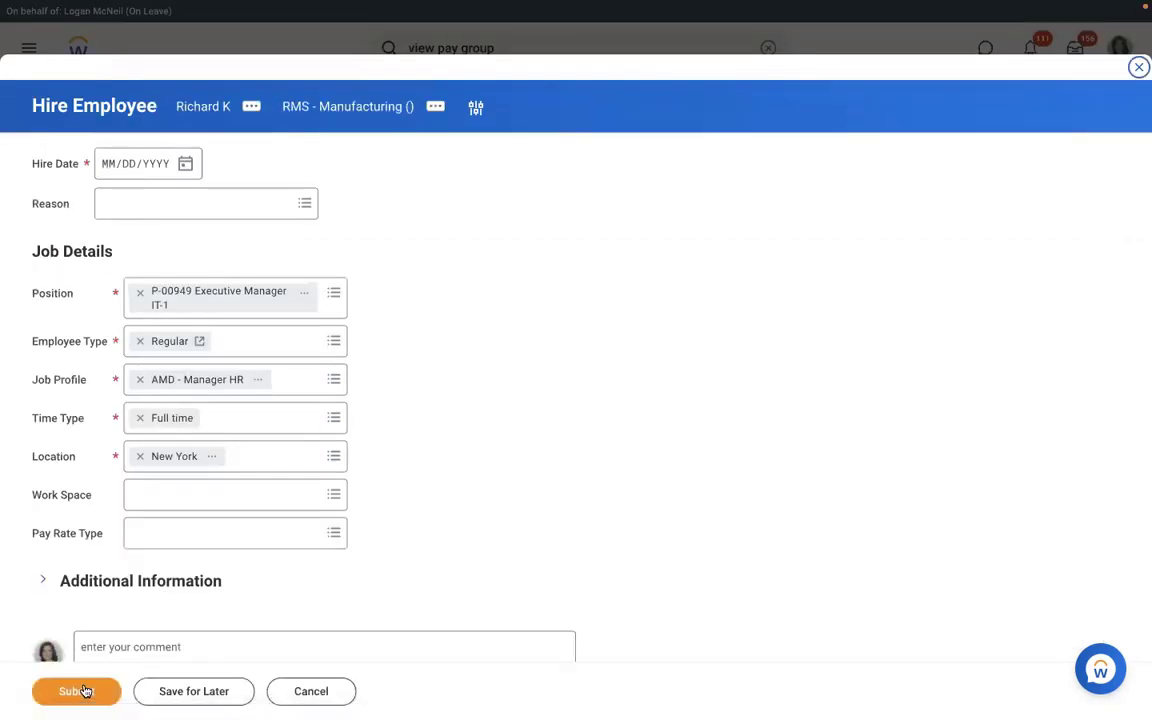
- Set the hire date to 01/04/2022
left_click(186, 165)
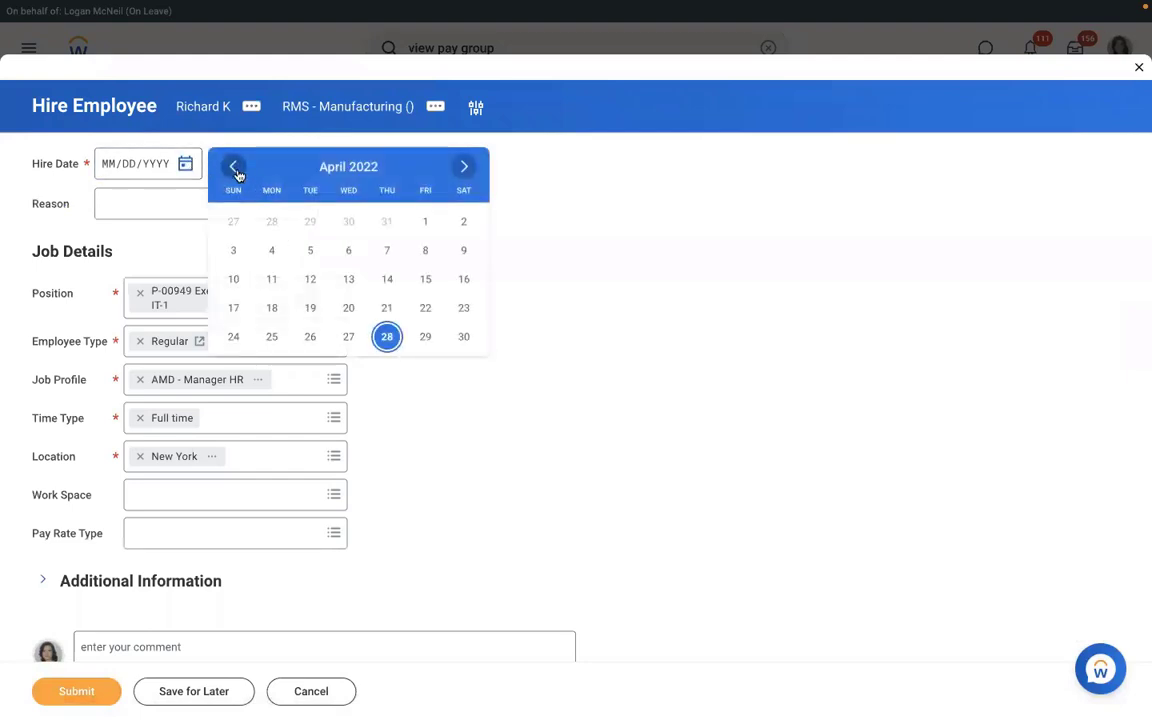
left_click(237, 172)
left_click(237, 172)
left_click(237, 172)
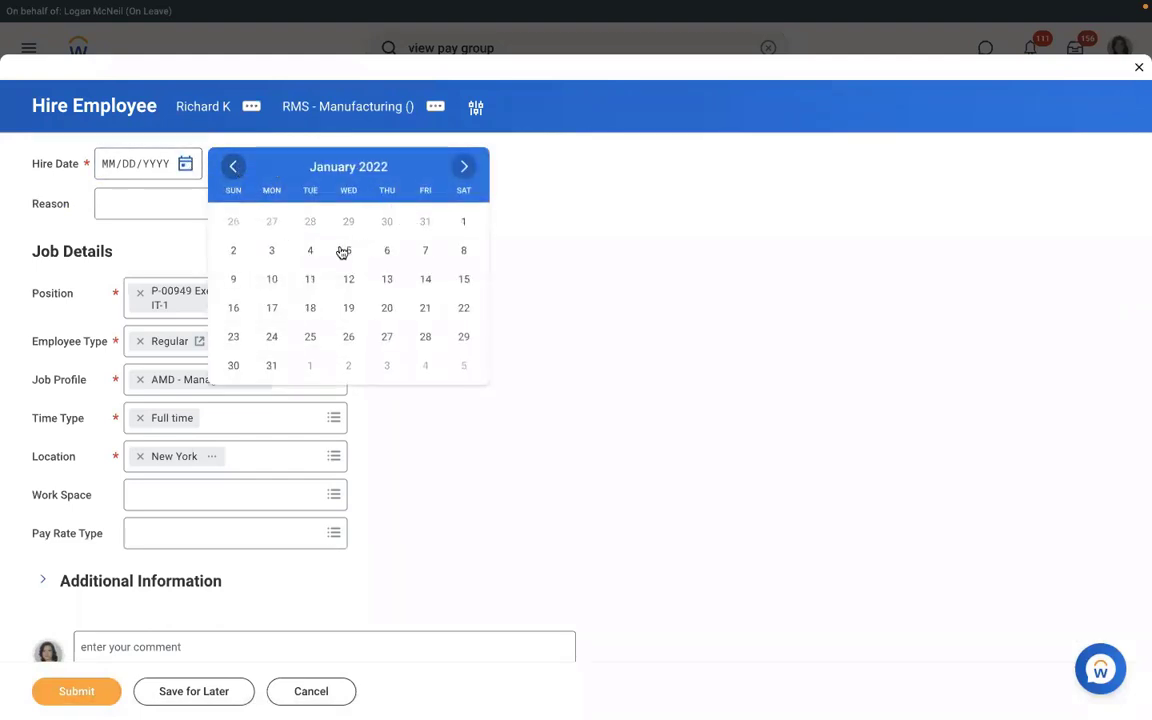
left_click(309, 251)
- Choose New Hire > New Position as the hire reason and submit the hire
left_click(171, 203)
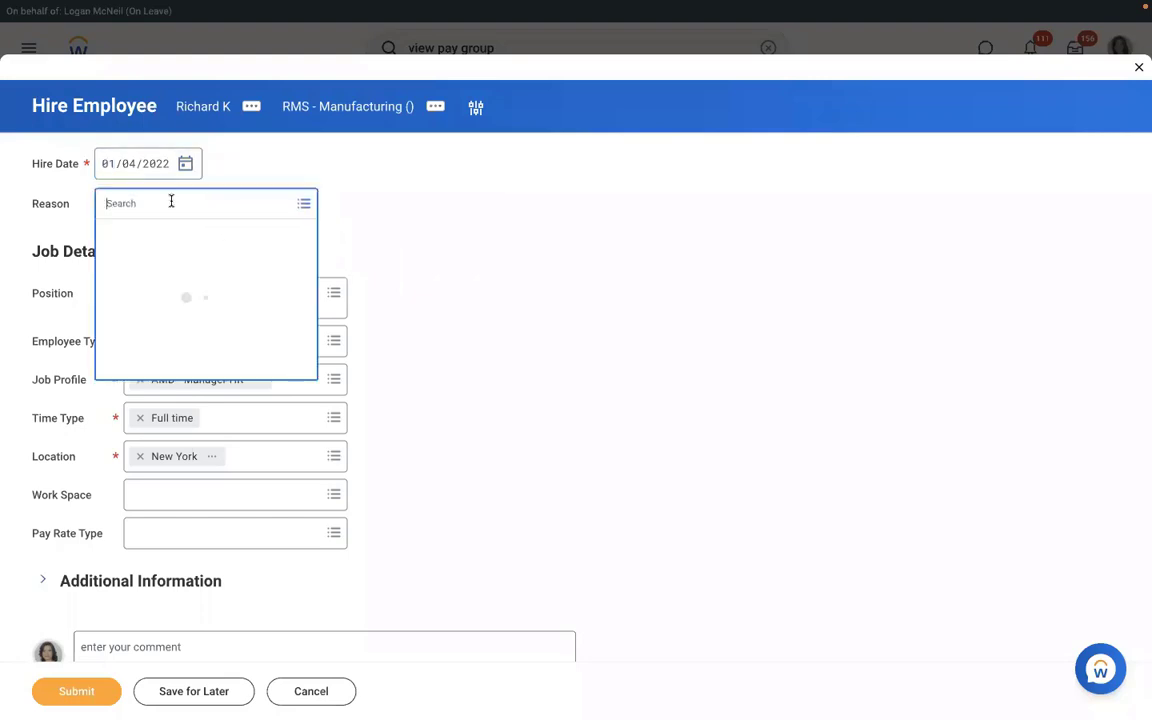
left_click(130, 262)
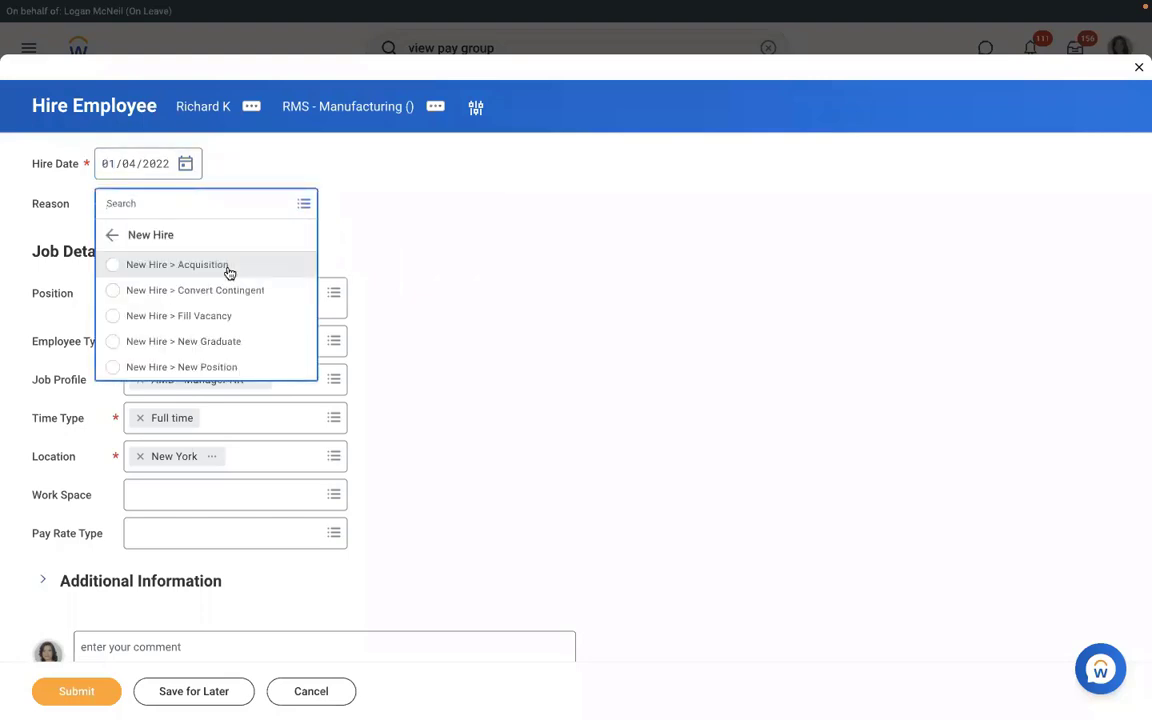
left_click(157, 372)
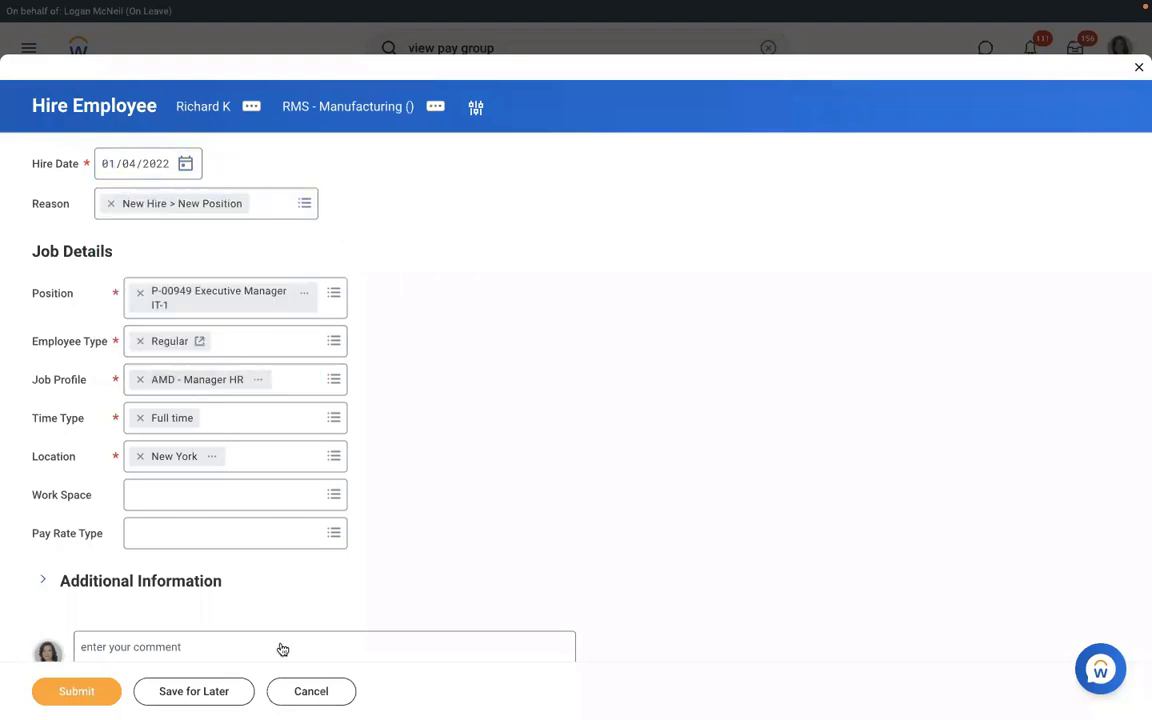
left_click(87, 698)
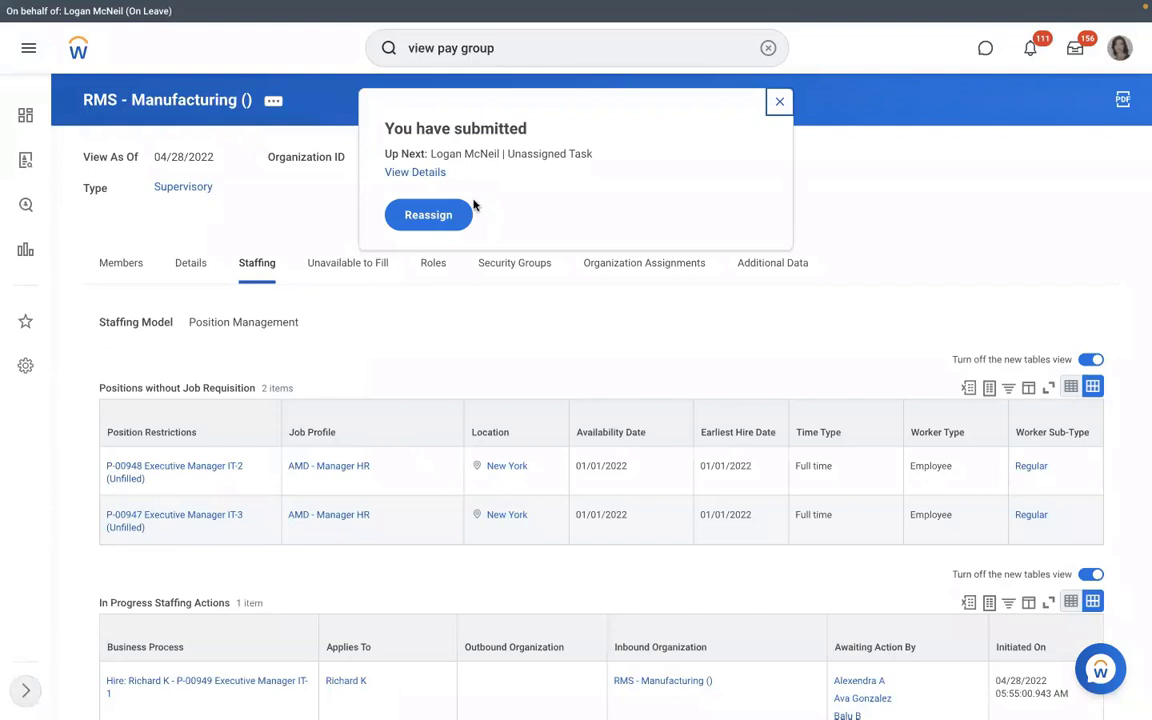
- Open the submitted hire's details and review its Process History, including the pending Assign Pay Group step
left_click(415, 172)
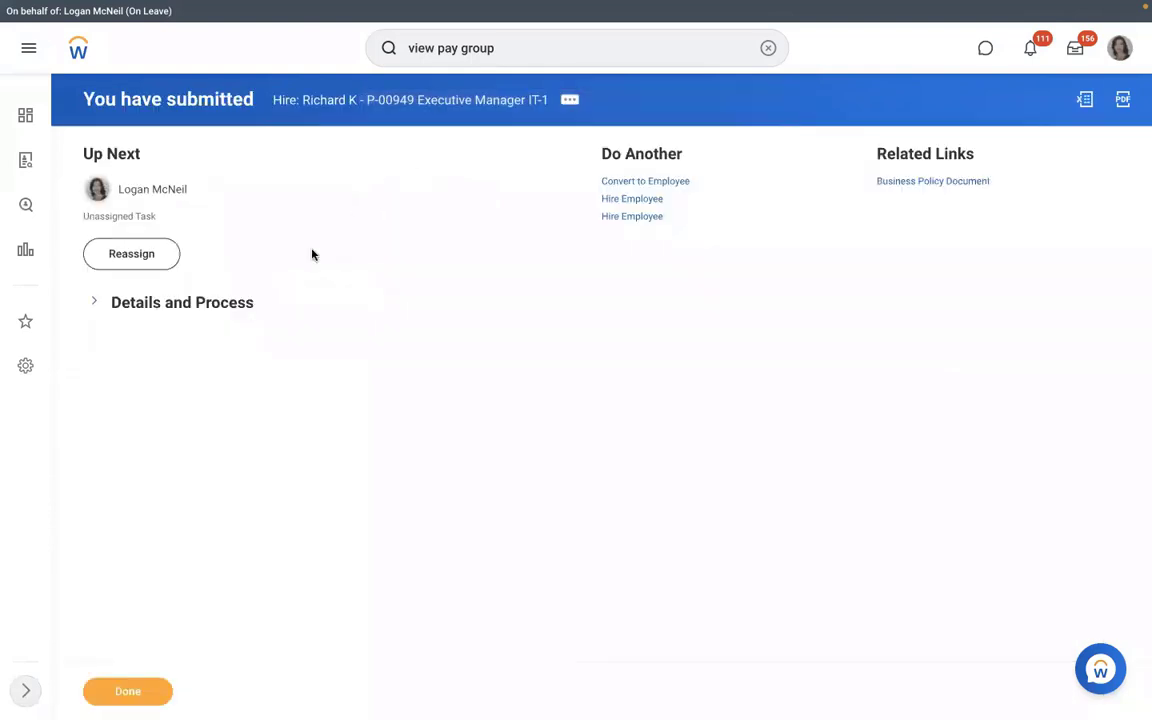
left_click(170, 303)
left_click(192, 453)
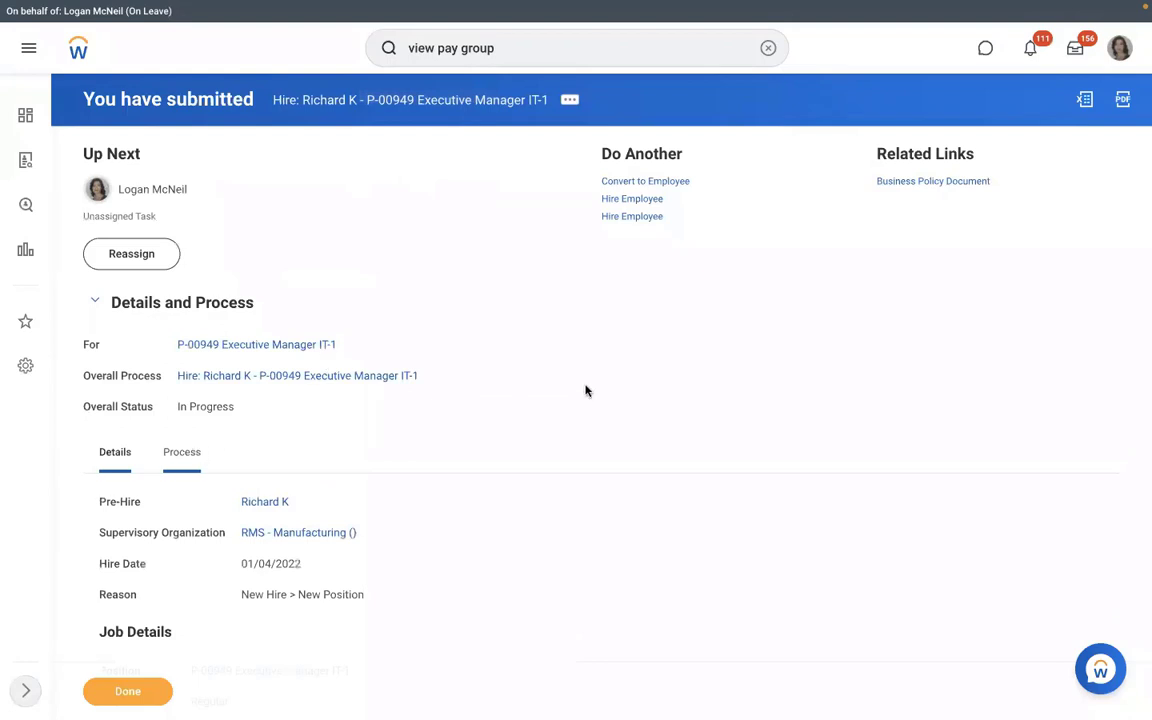
scroll(586, 391, "down", 4)
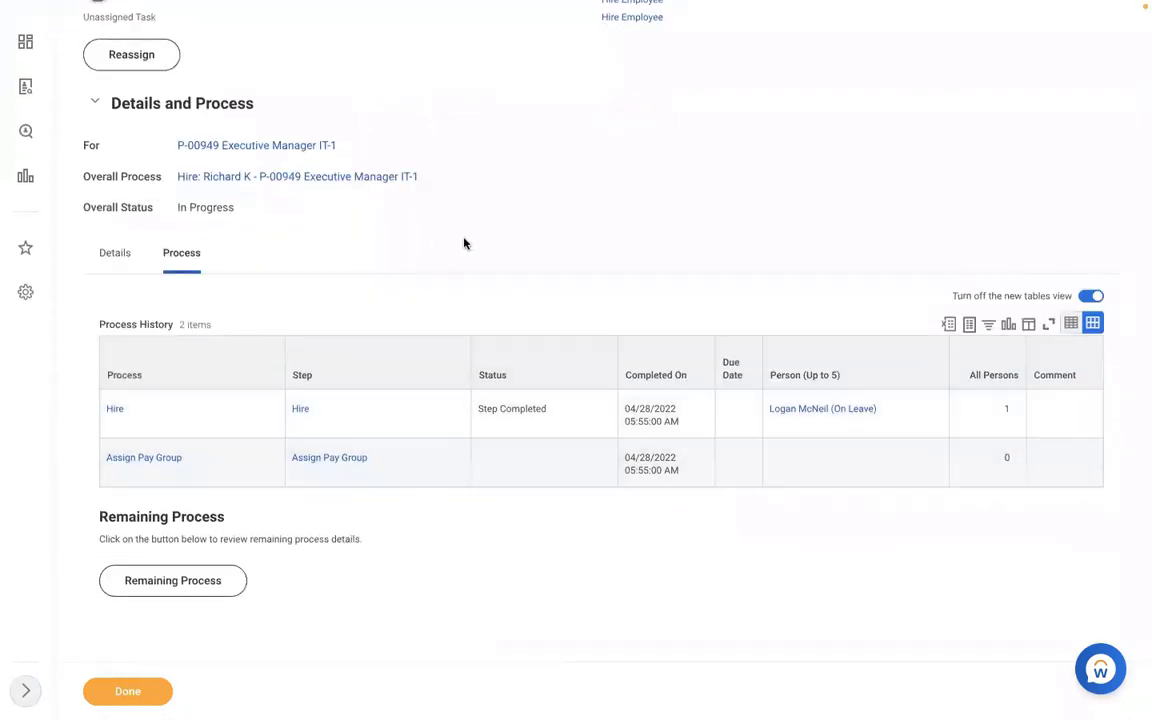
scroll(463, 243, "up", 4)
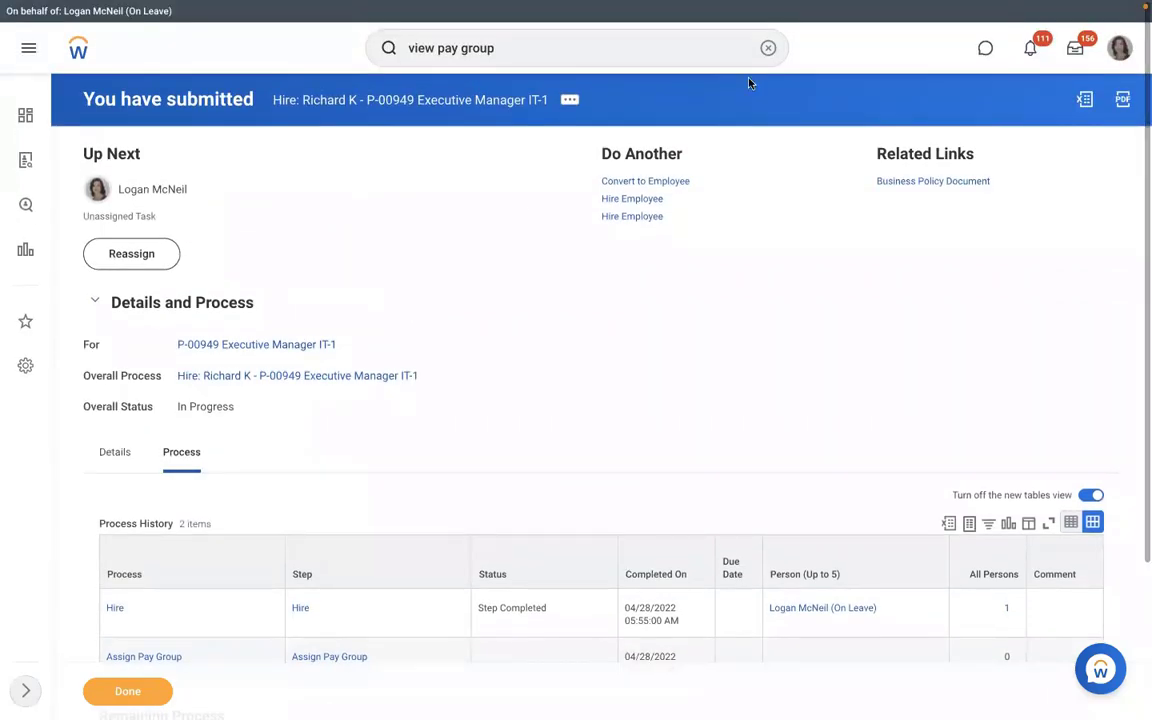
- Open Reassign Unassigned Tasks and list tasks for the Assign Pay Group process type
left_click(767, 48)
type("reassign")
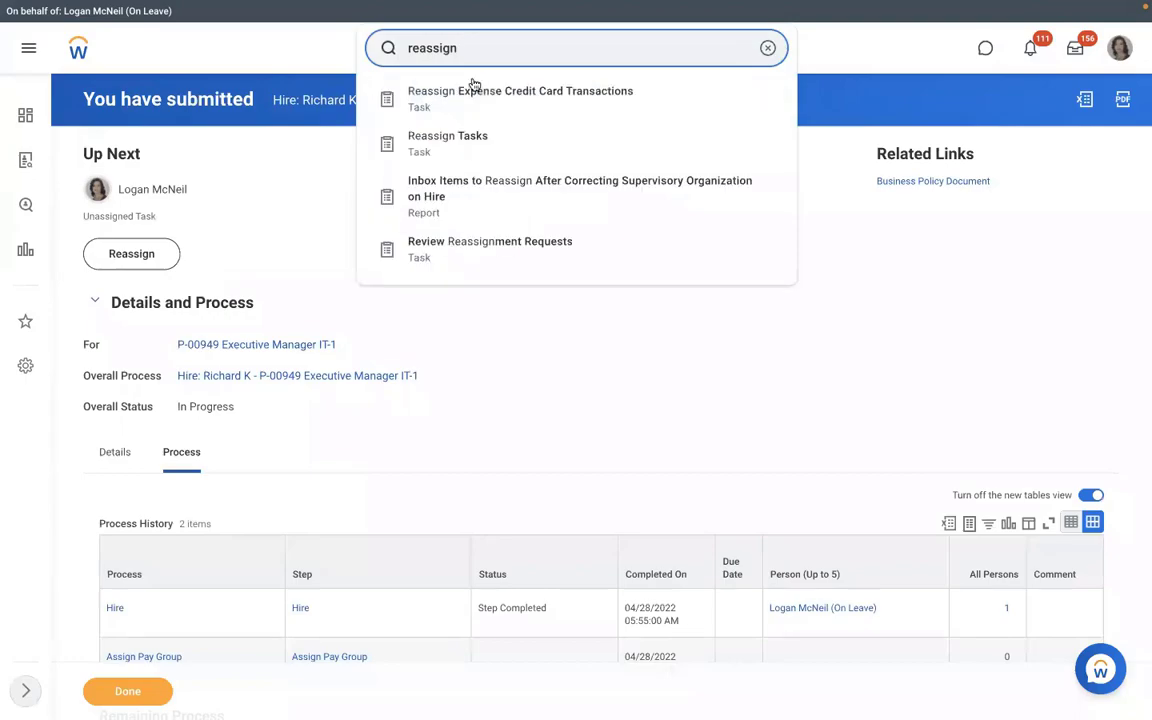
left_click(453, 136)
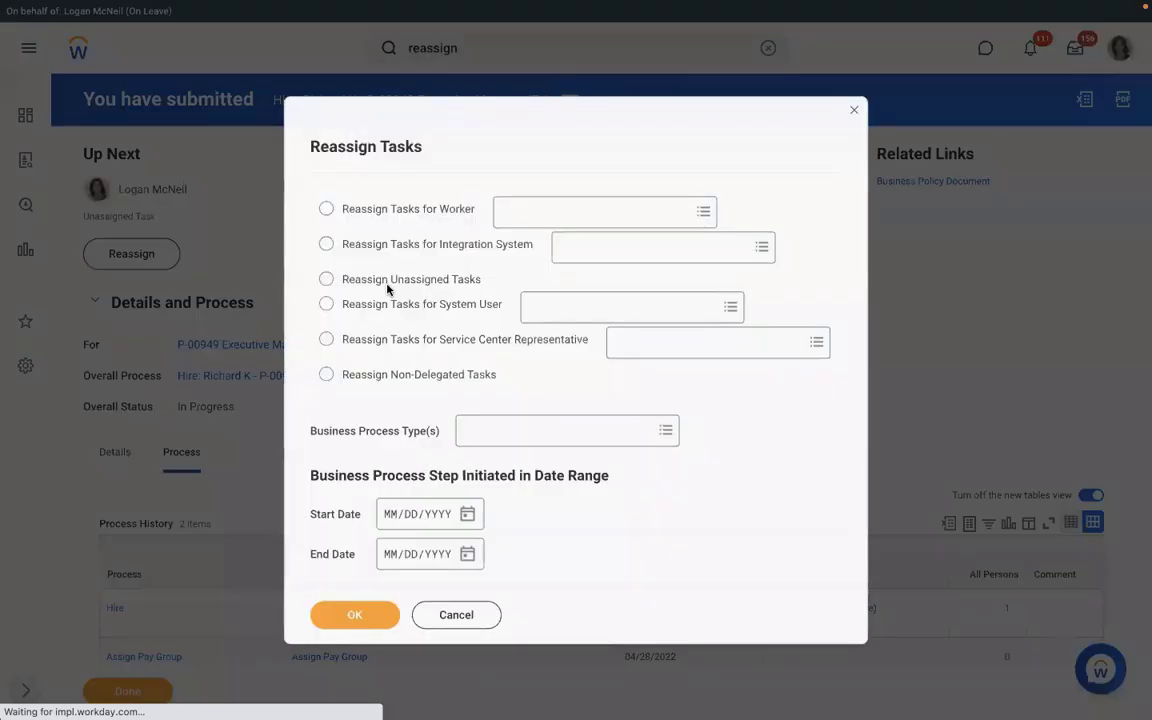
left_click(326, 278)
left_click(480, 432)
type("as")
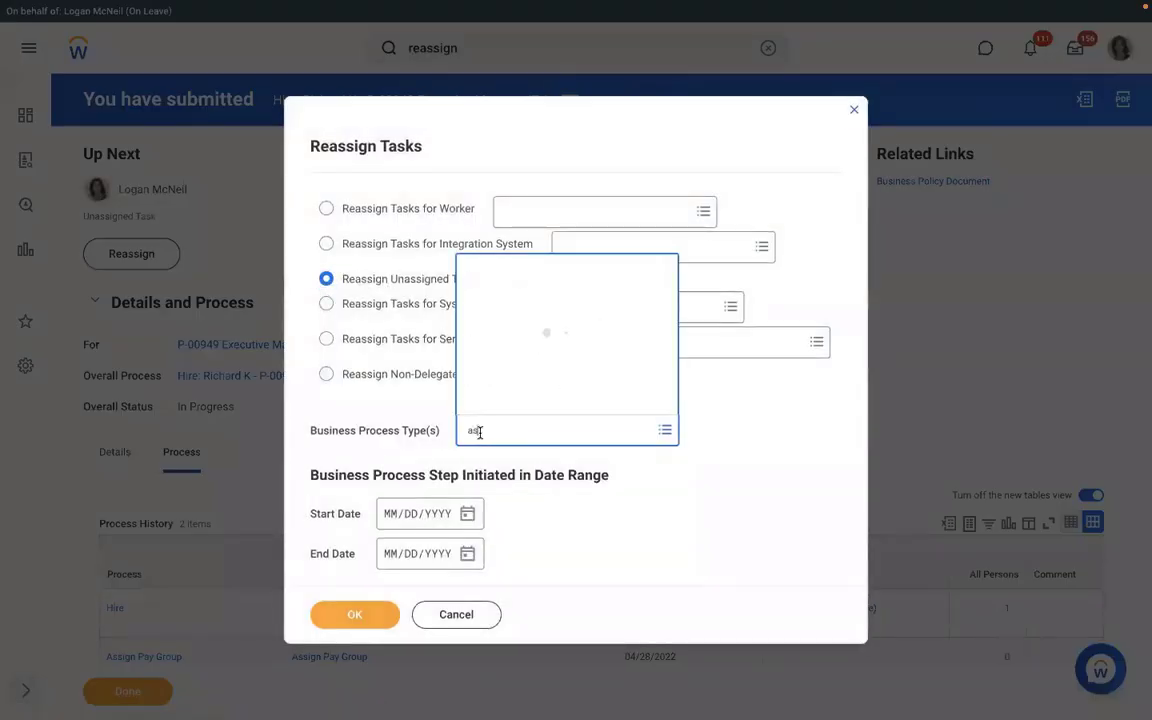
type("sign")
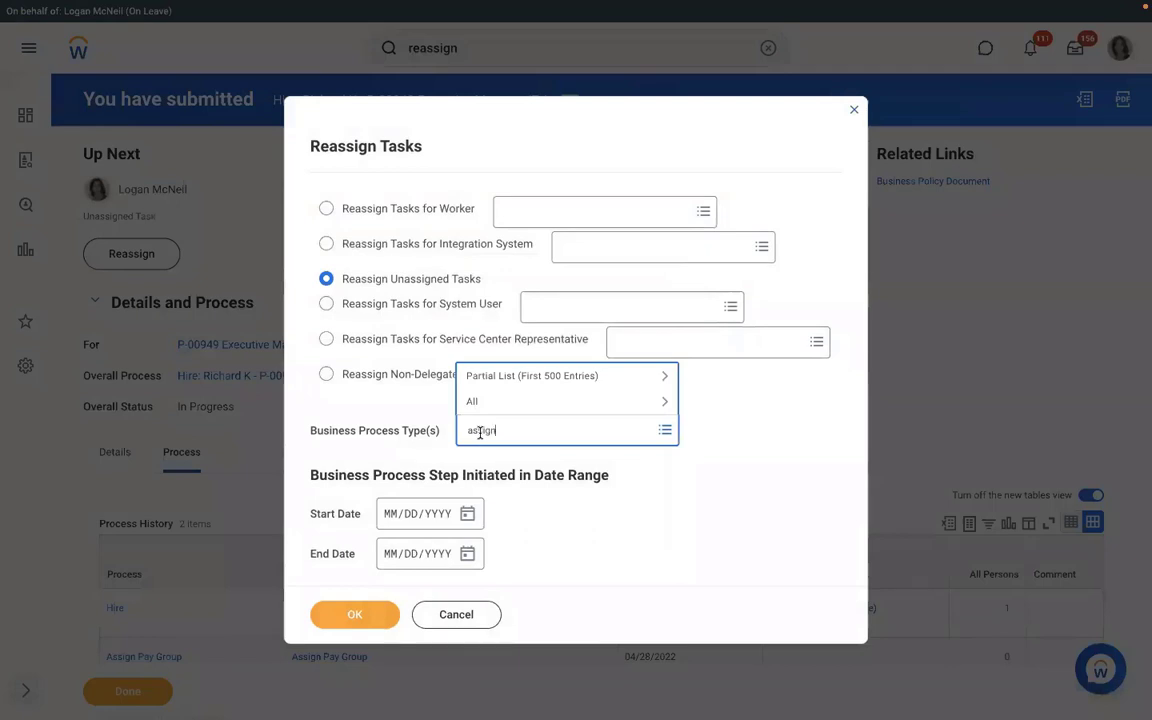
type(" pay group")
key("Return")
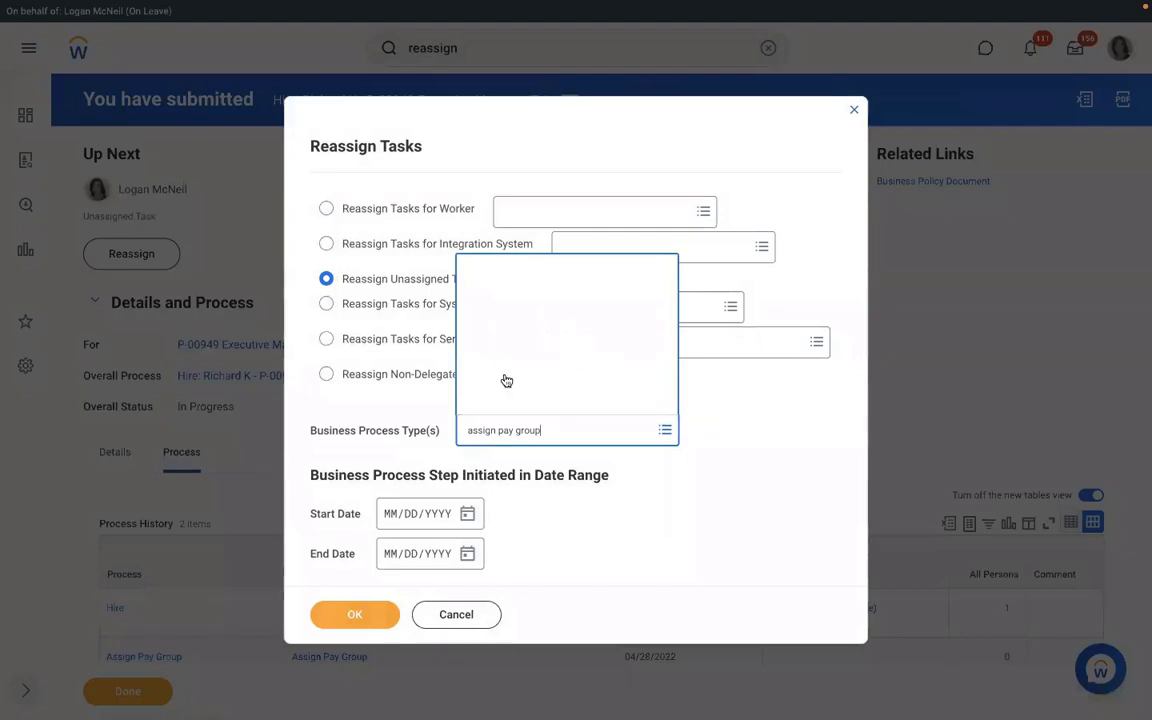
key("Return")
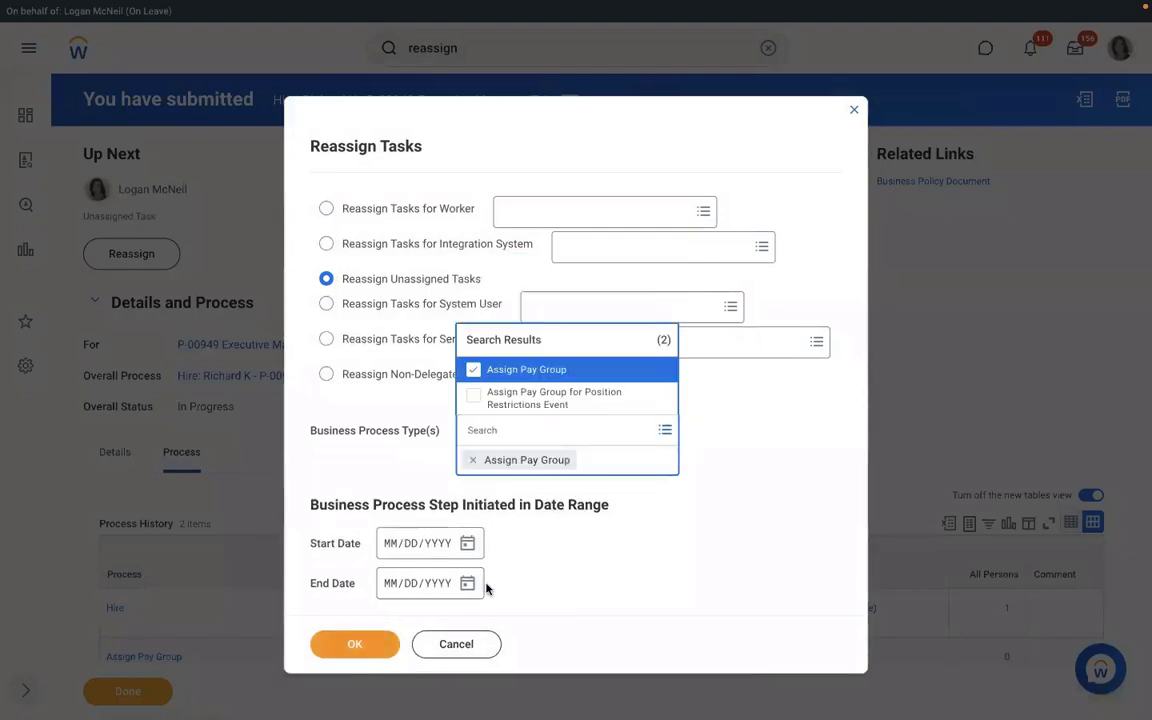
left_click(366, 621)
left_click(366, 619)
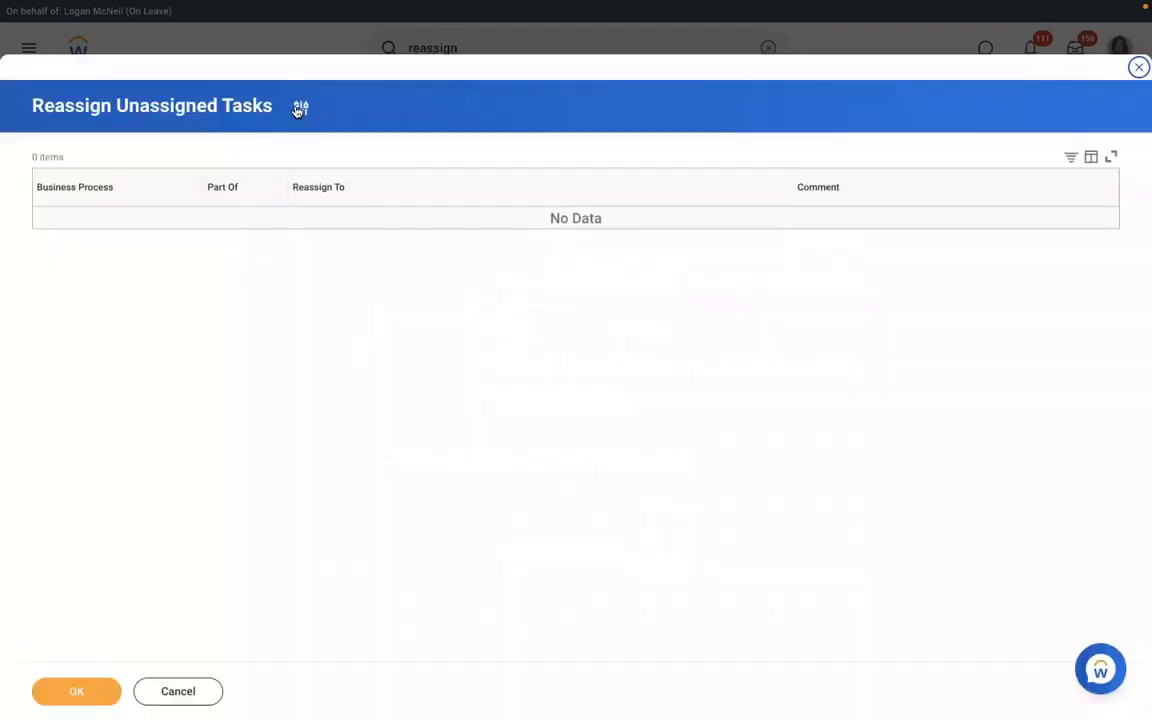
- Change the filter to the Hire process type from 04/27/2022 and list unassigned tasks
left_click(300, 108)
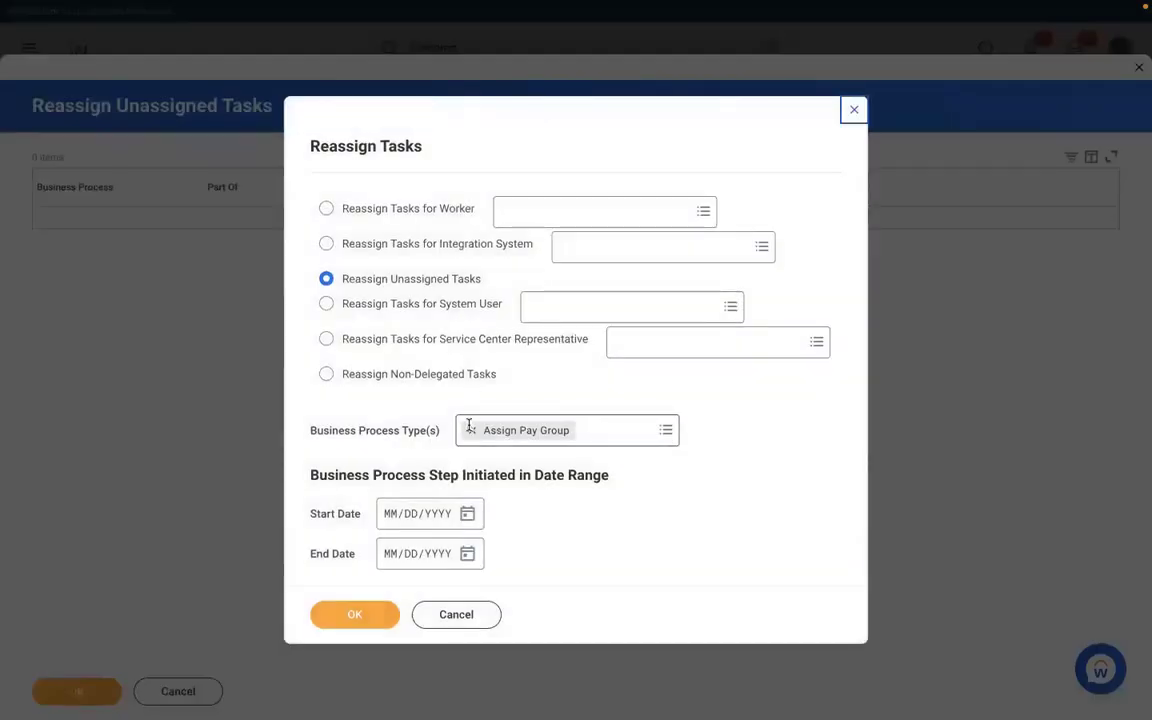
left_click(471, 430)
type("Nire")
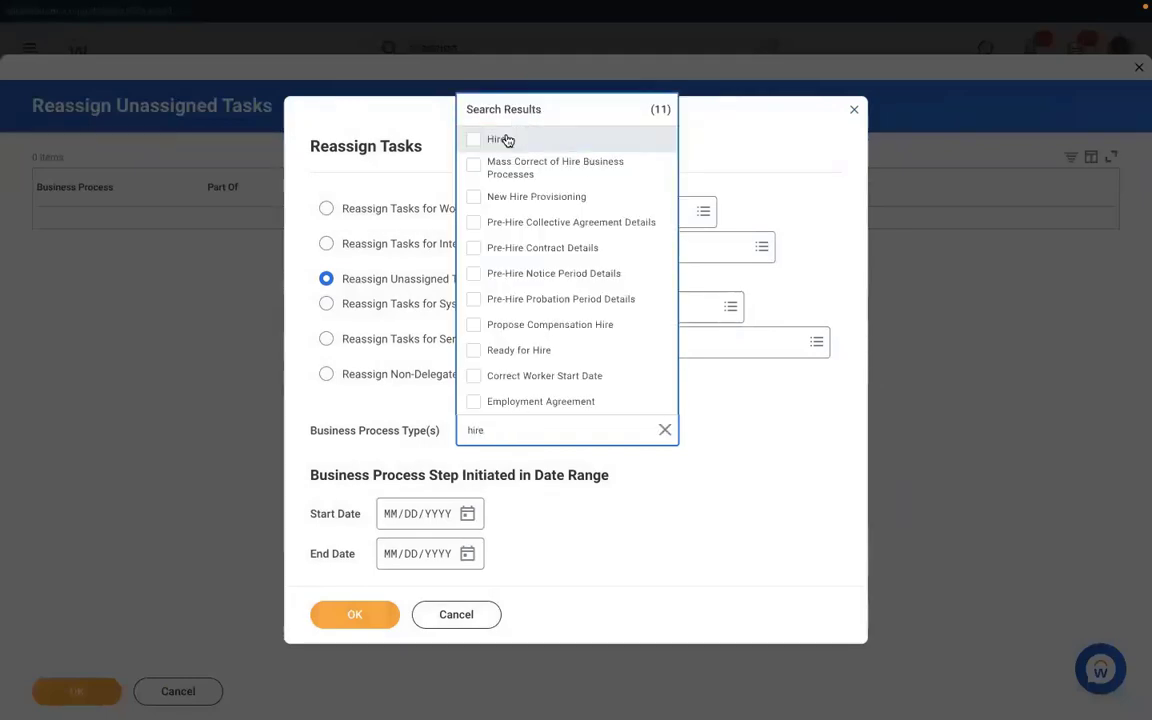
left_click(500, 139)
key("Tab")
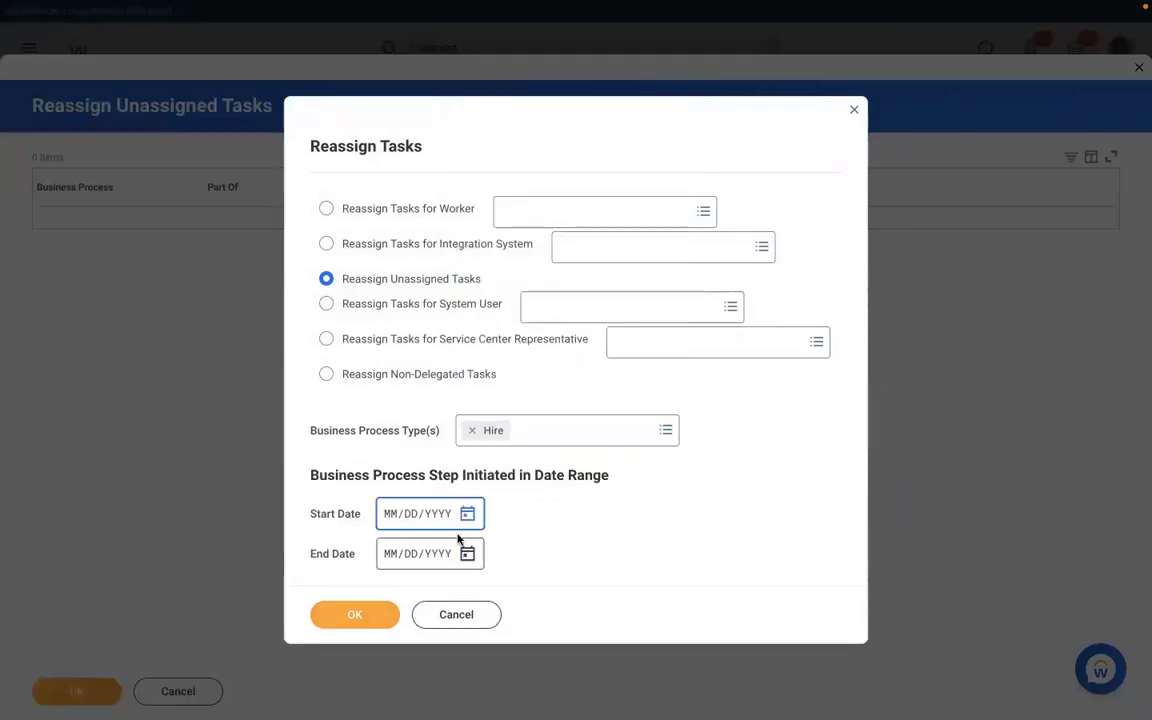
left_click(470, 515)
left_click(632, 508)
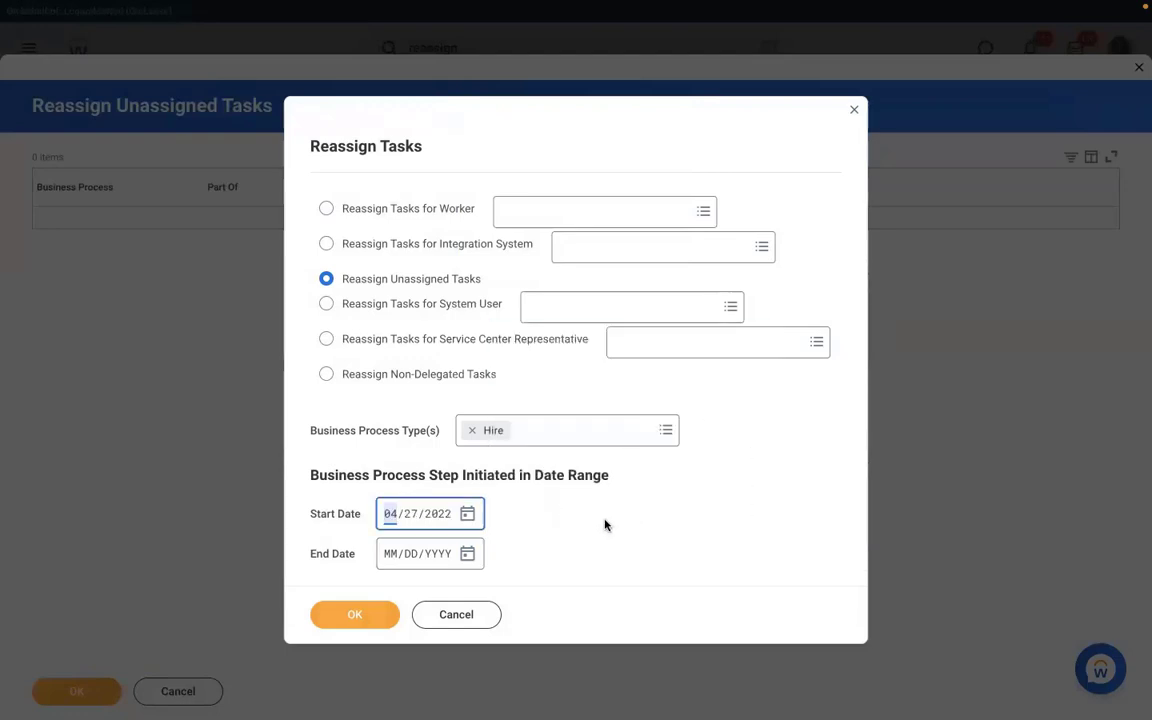
left_click(355, 613)
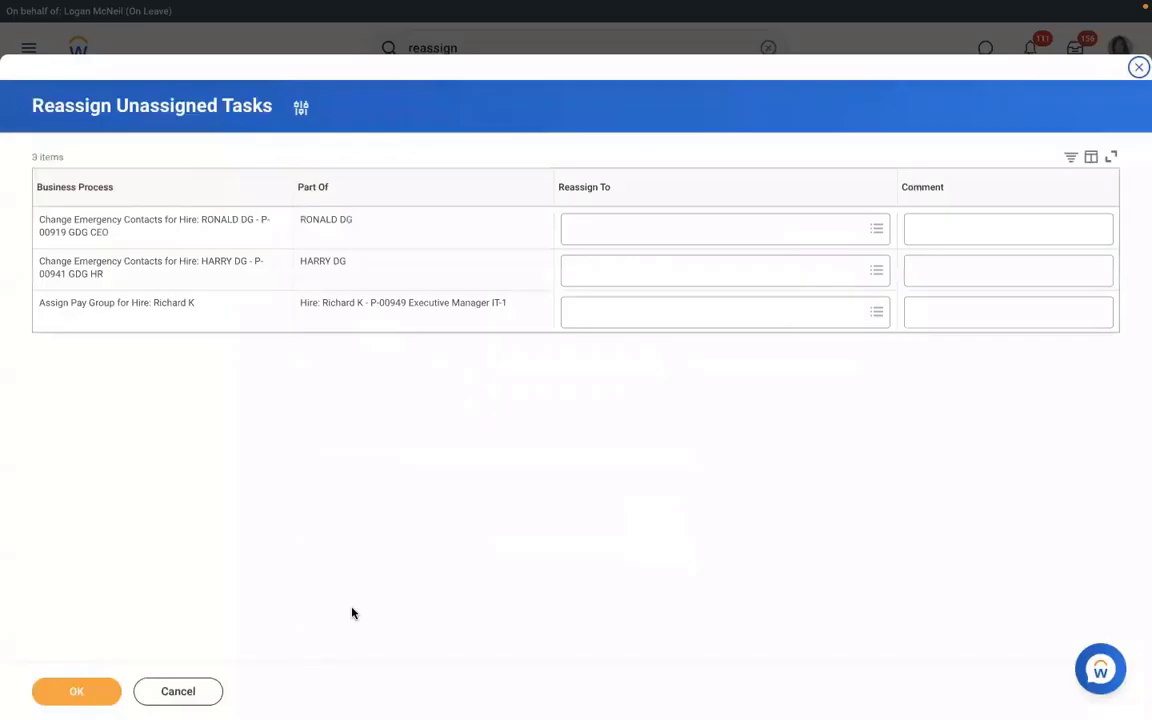
- Reassign the Assign Pay Group task to the on-leave manager and submit
left_click(605, 313)
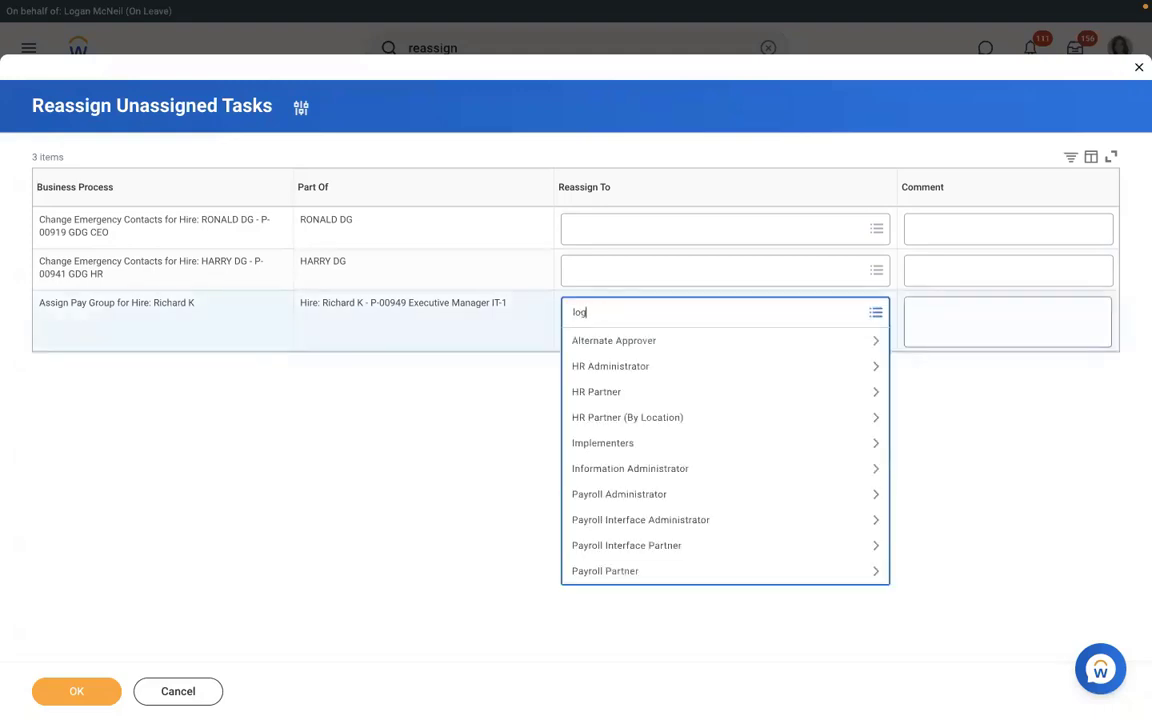
type("logan mc")
key("Return")
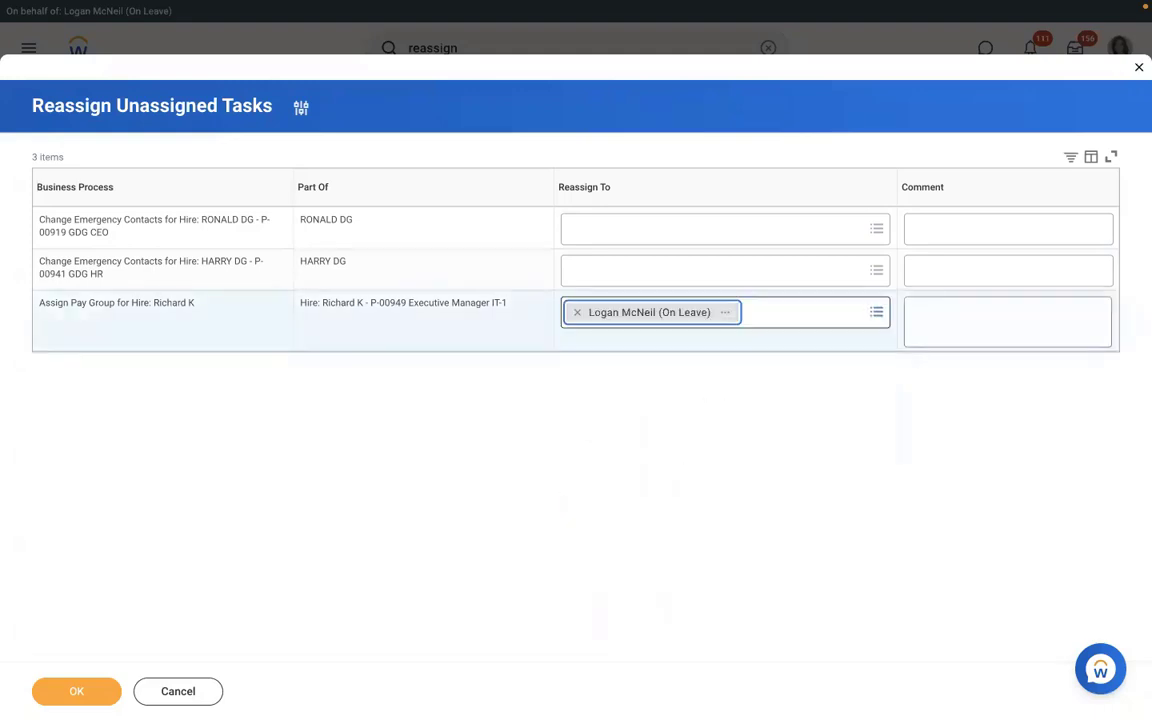
left_click(77, 691)
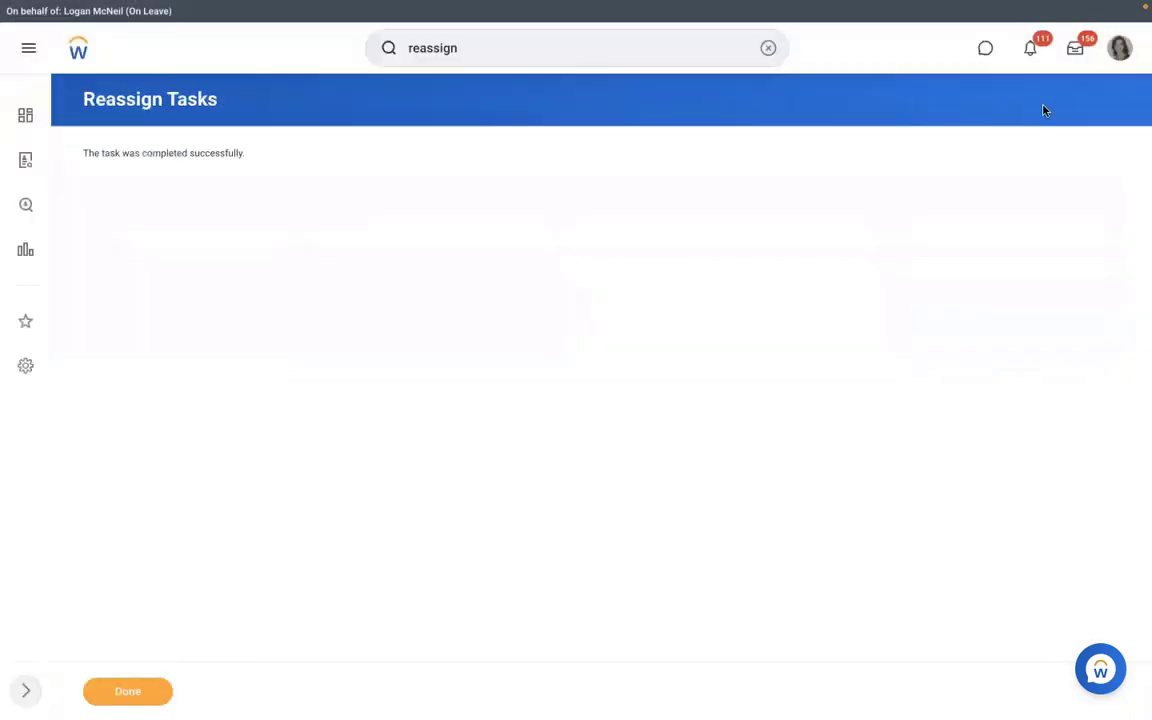
- Open the Assign Pay Group task from the Inbox, try RBS - Monthly PYG as proposed pay group, then cancel and discard
left_click(1076, 52)
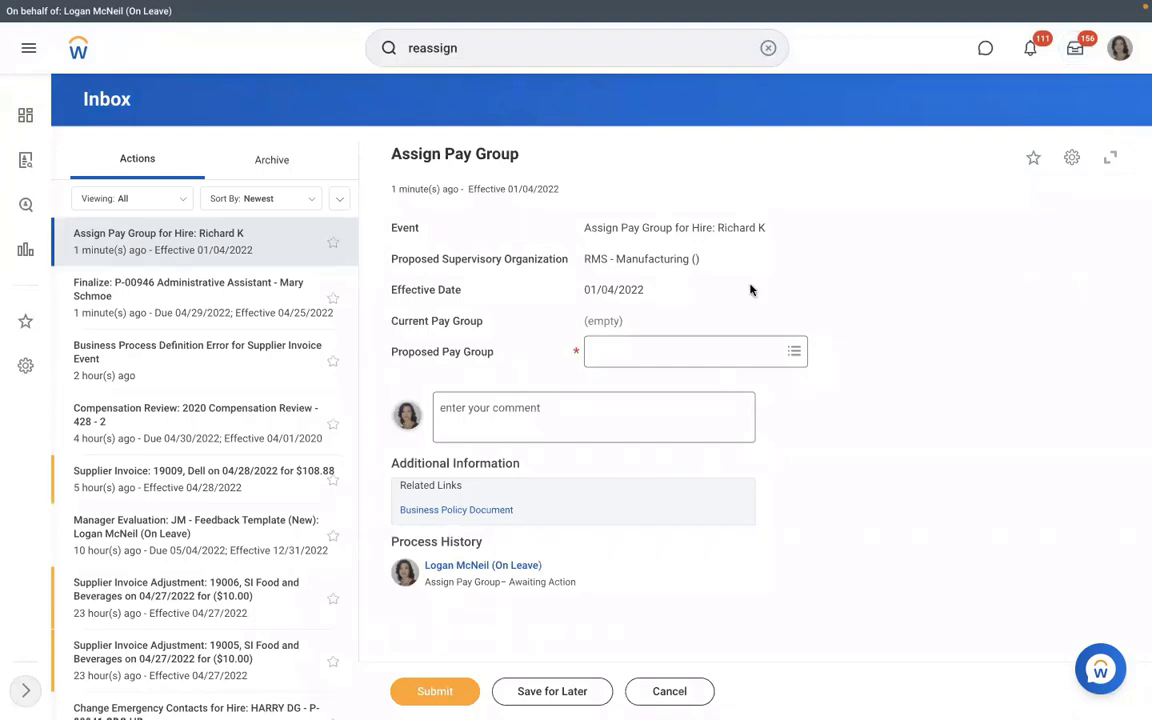
left_click(652, 354)
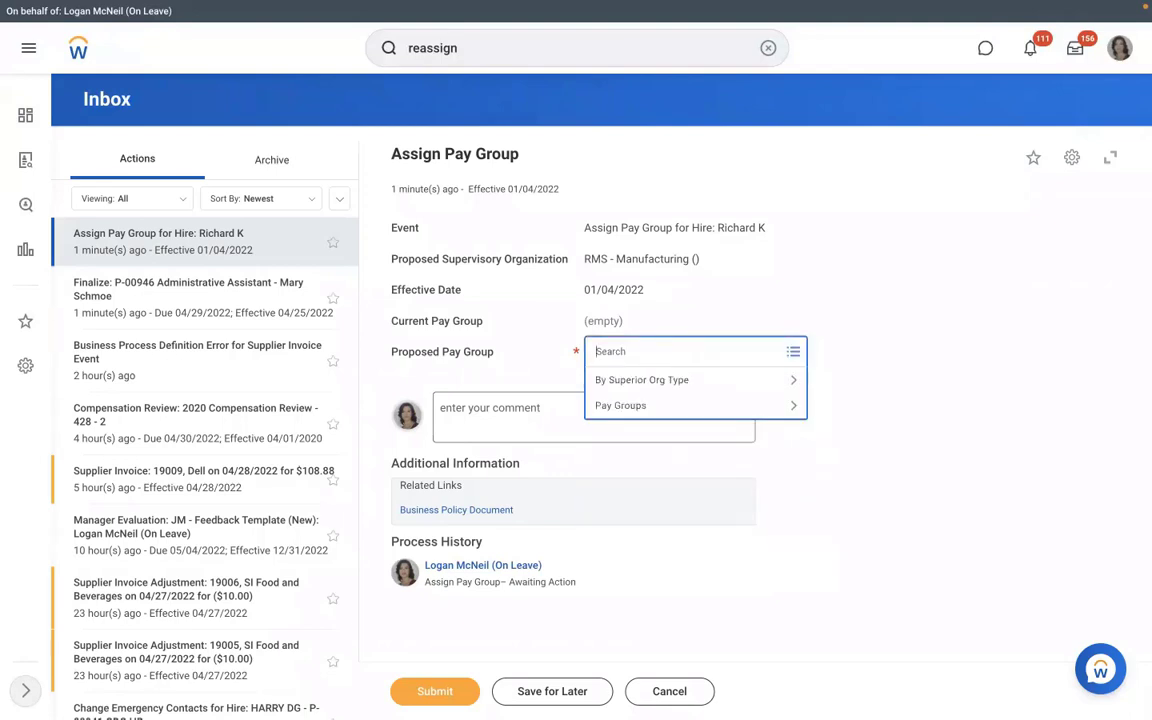
type("rbs")
key("Return")
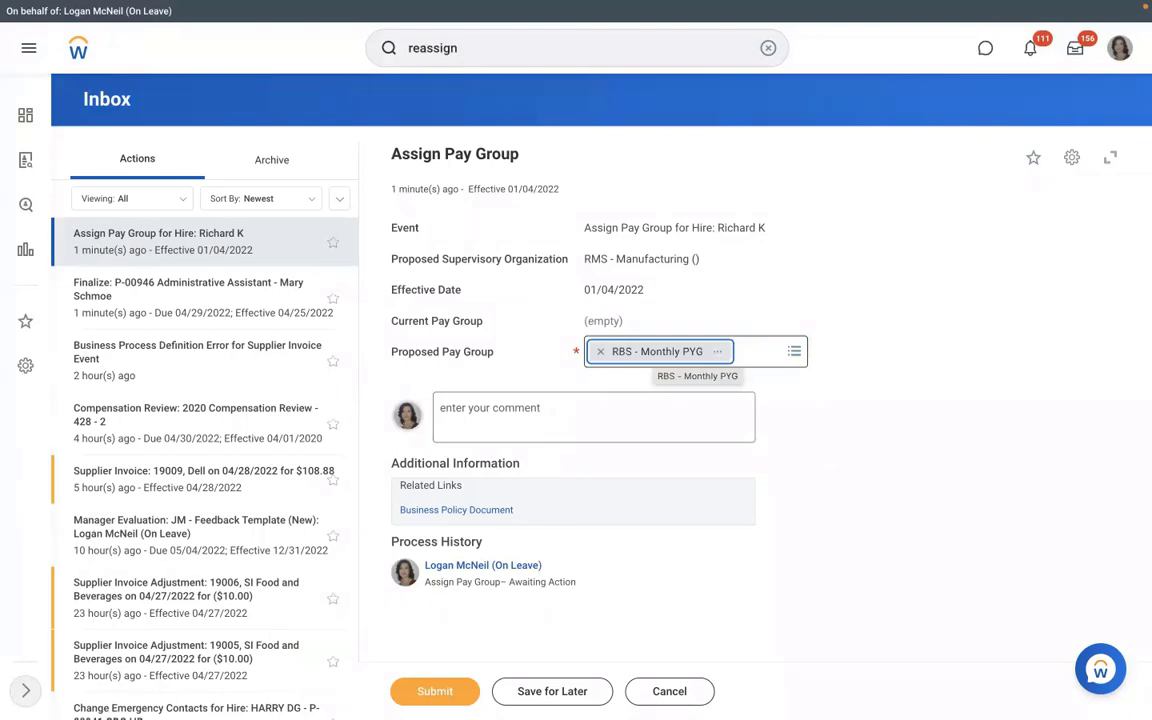
left_click(600, 352)
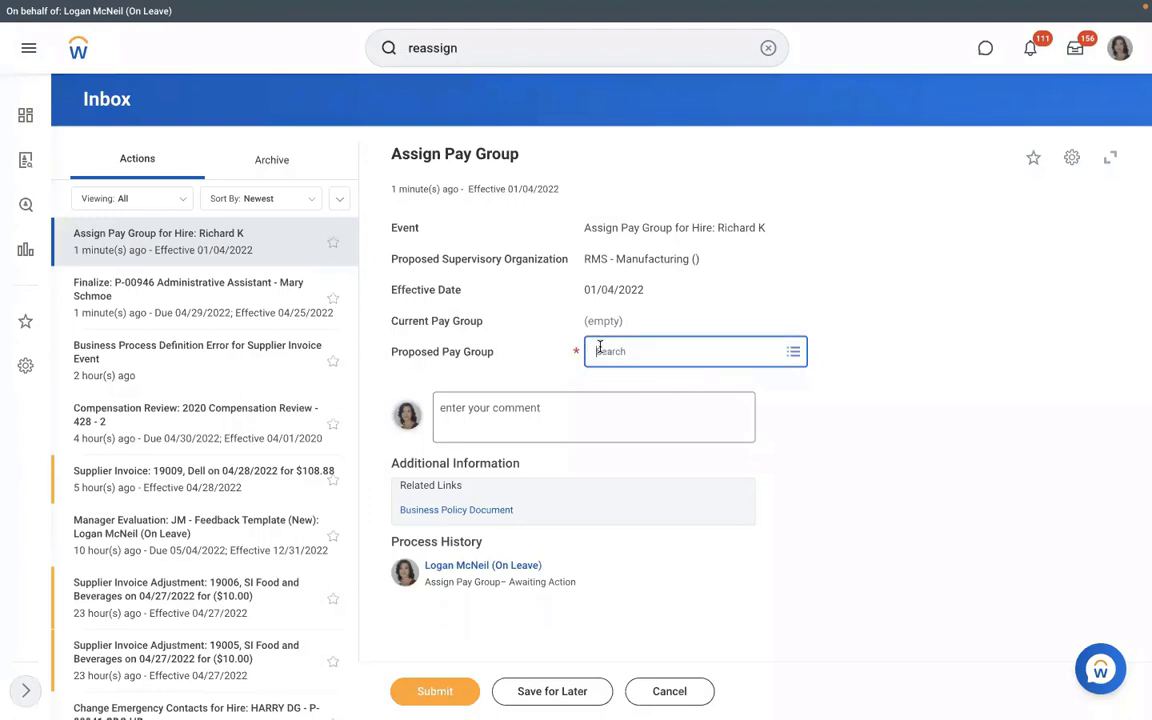
left_click(664, 691)
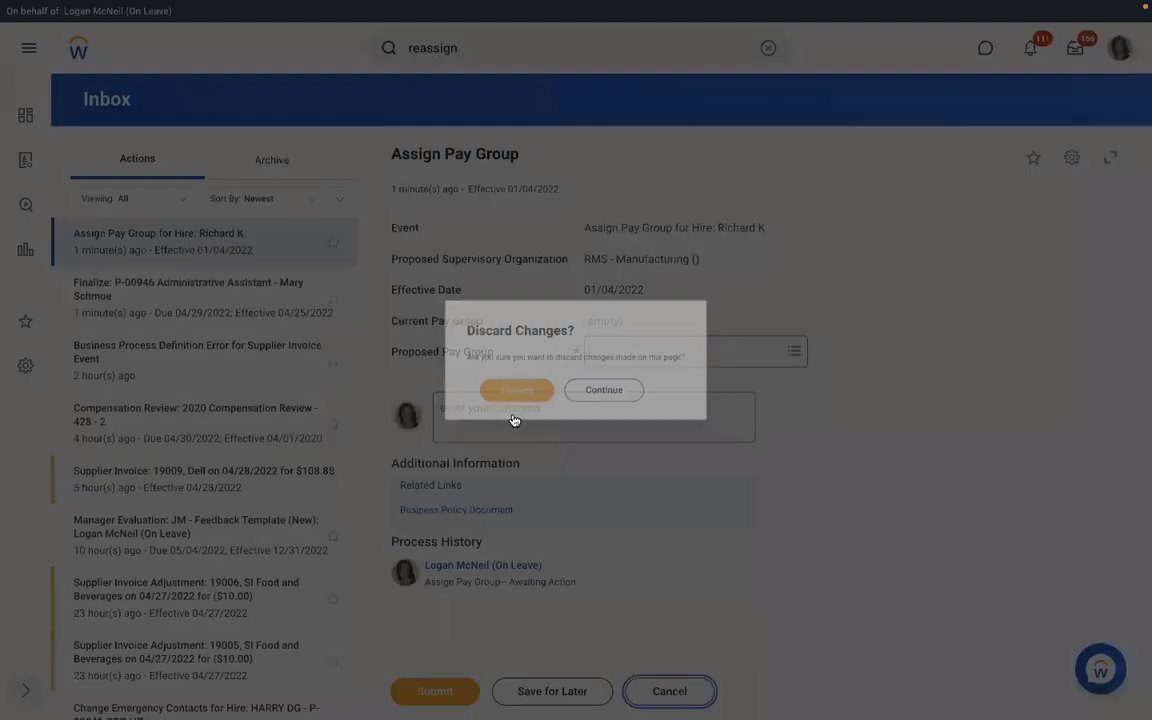
left_click(504, 397)
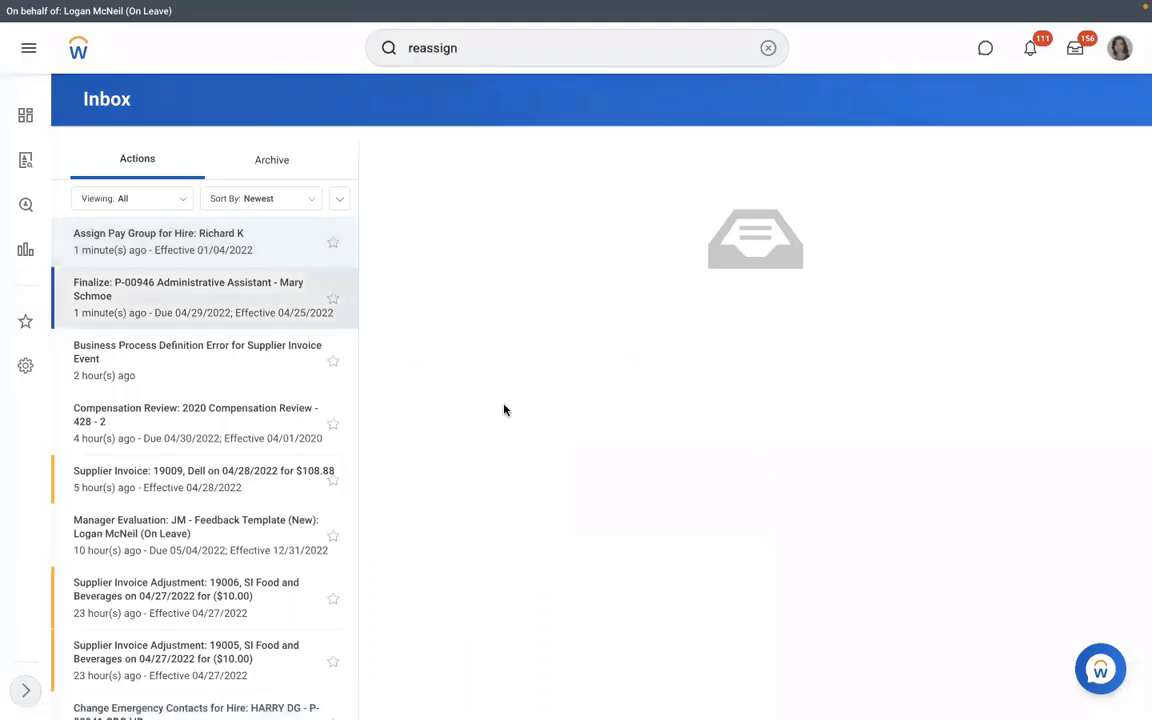
- Open the RMS - Manufacturing organization and inspect the P-00949 position's actions
left_click(767, 48)
type("s")
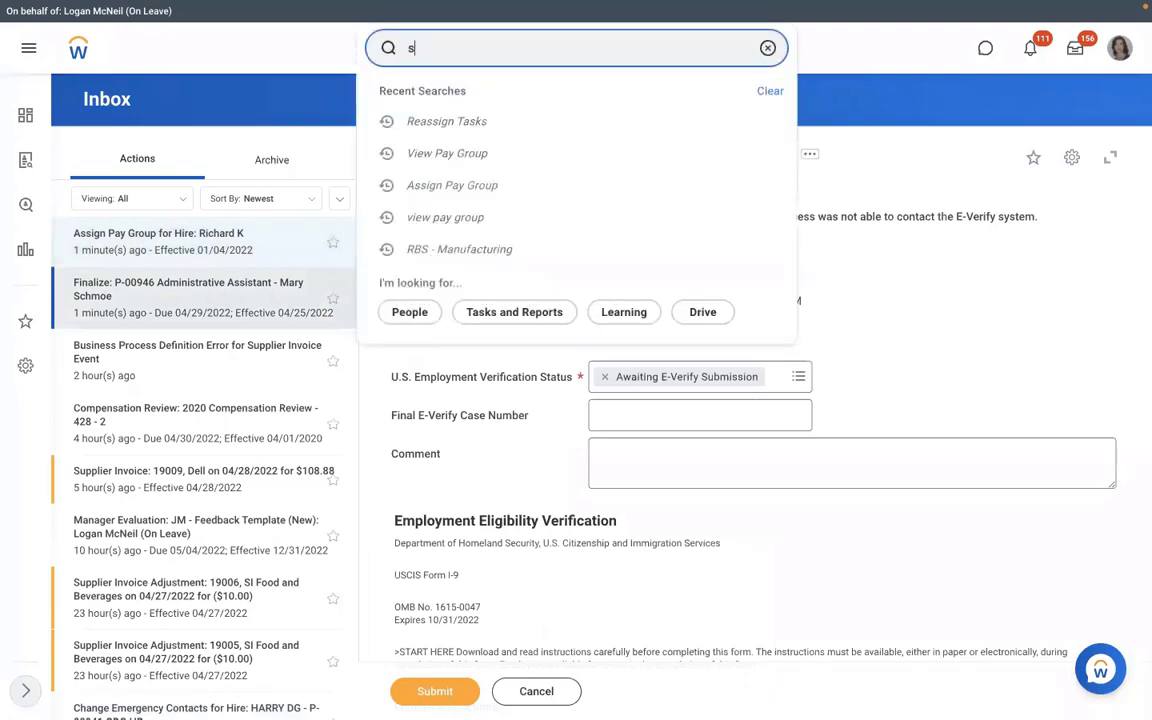
type("up org:")
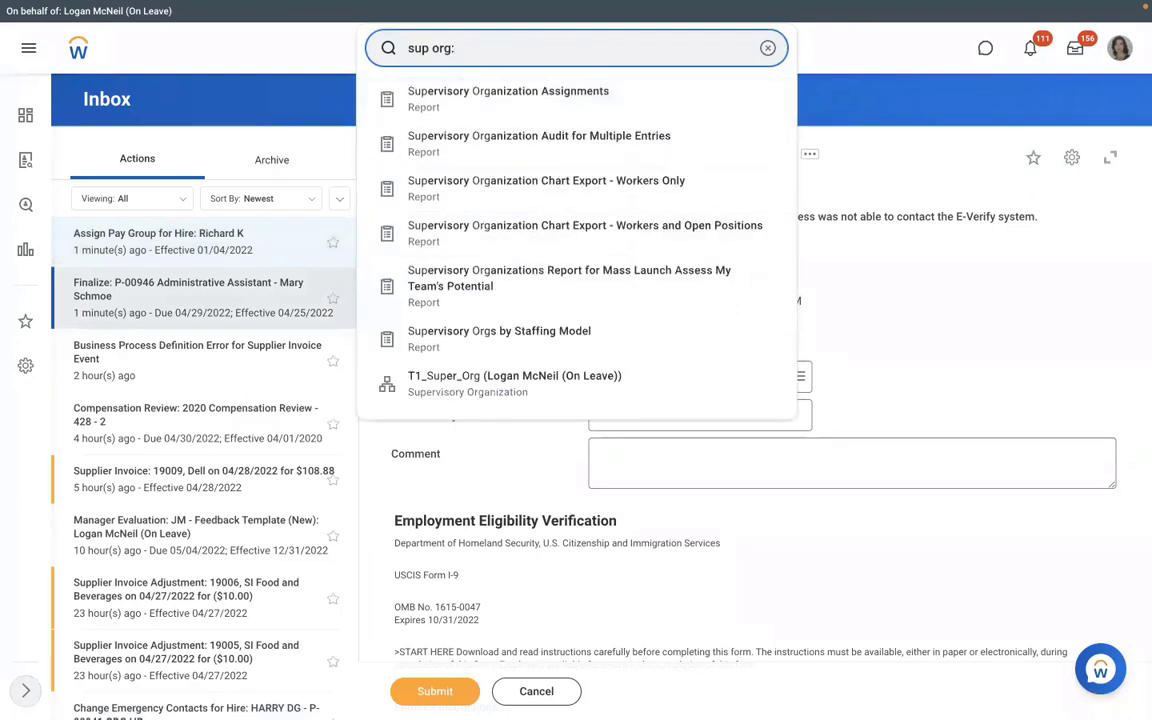
type("rms")
left_click(458, 104)
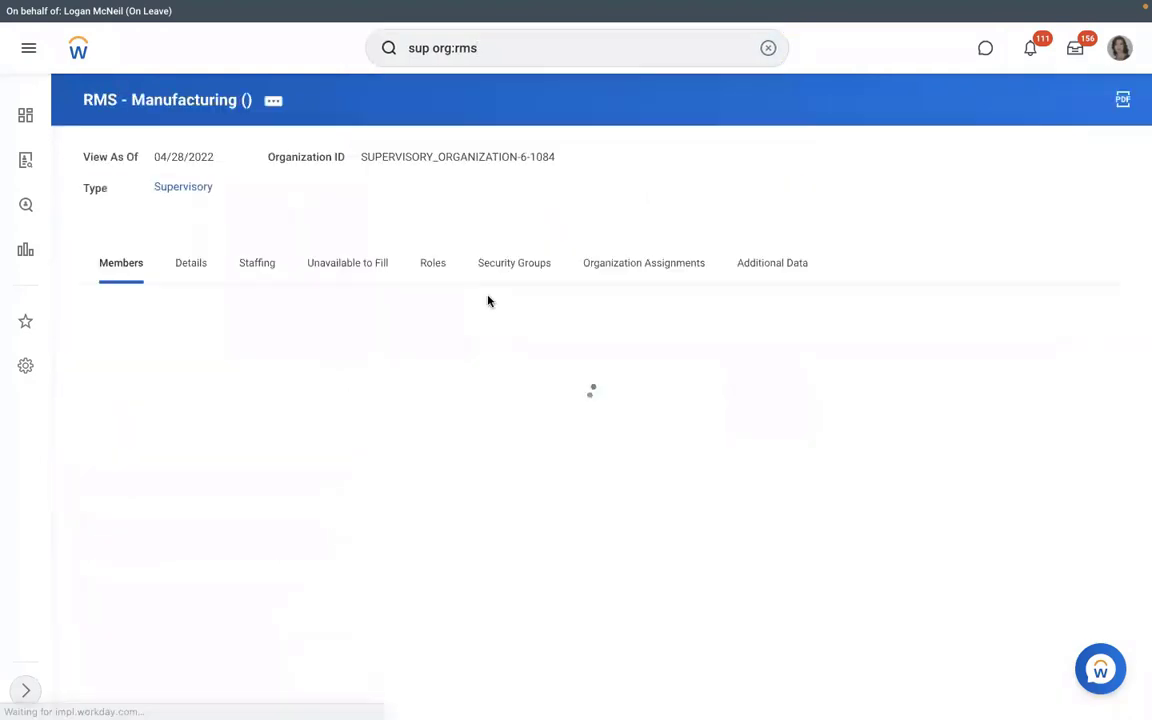
left_click(348, 263)
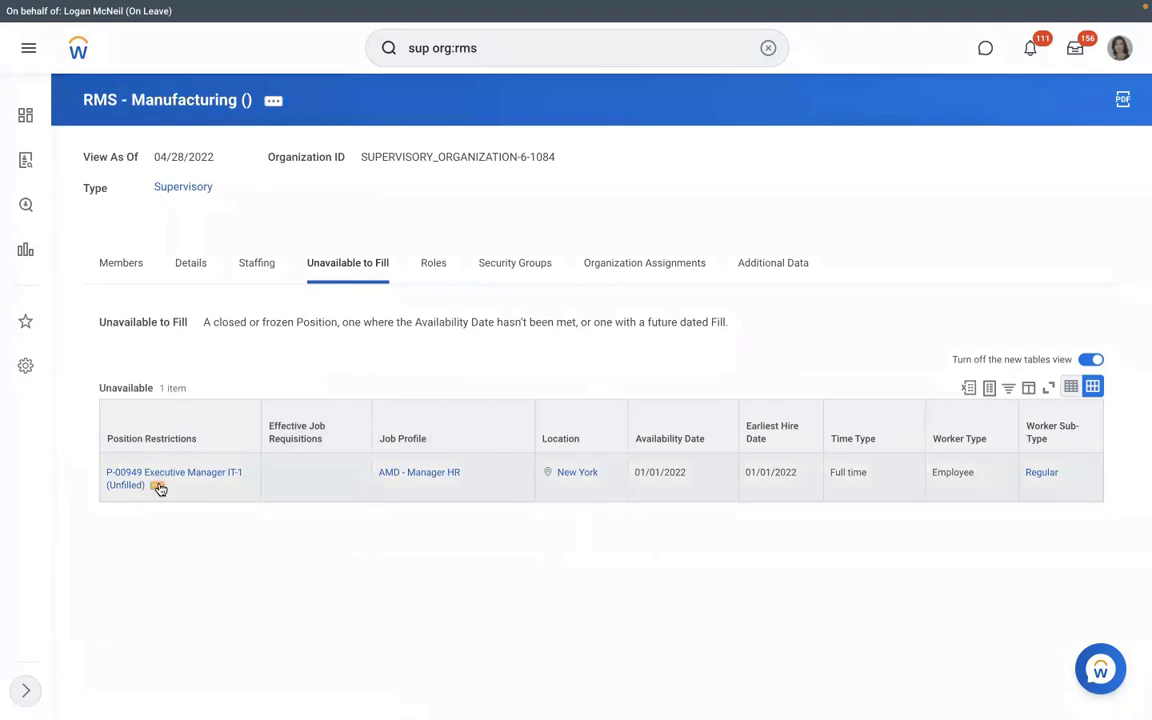
left_click(159, 488)
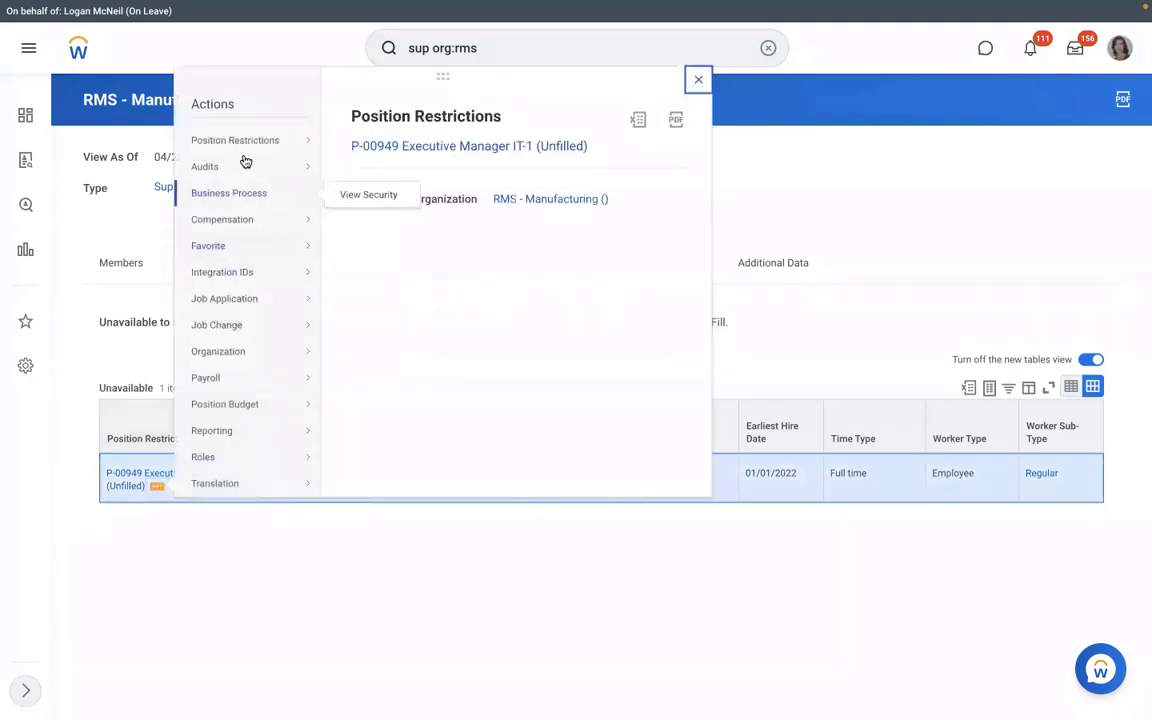
mouse_move(245, 148)
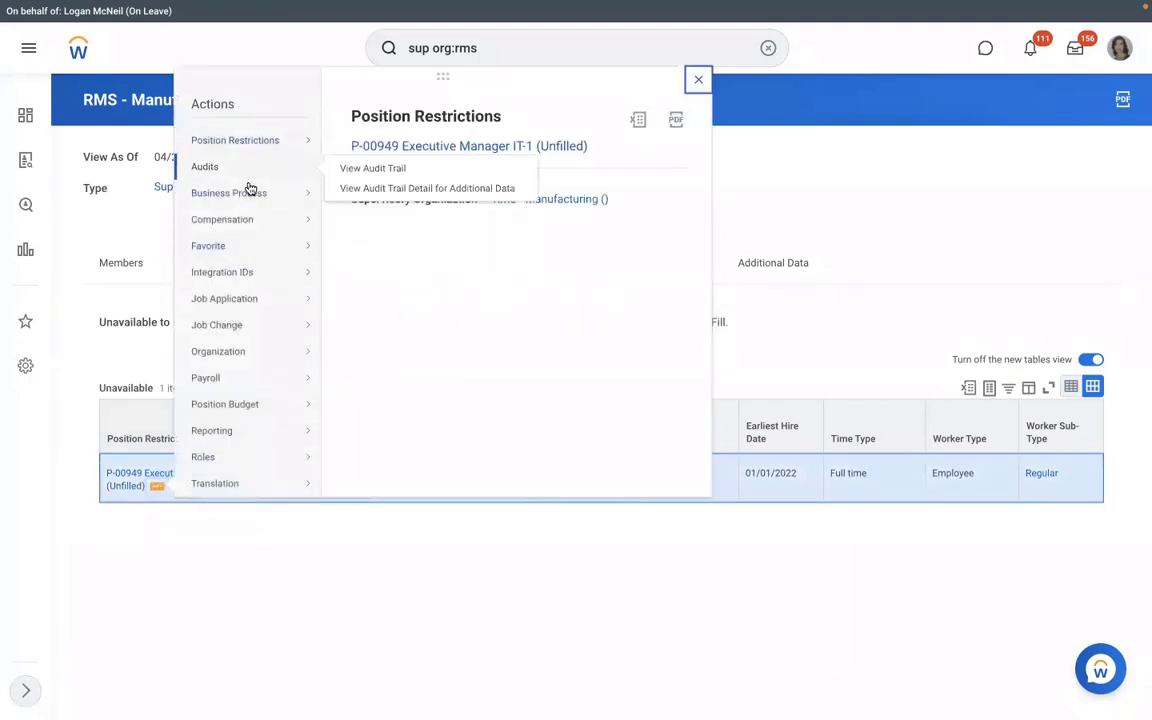
left_click(221, 571)
- On the Staffing tab, start cancelling the in-progress hire business process, then back out
left_click(252, 263)
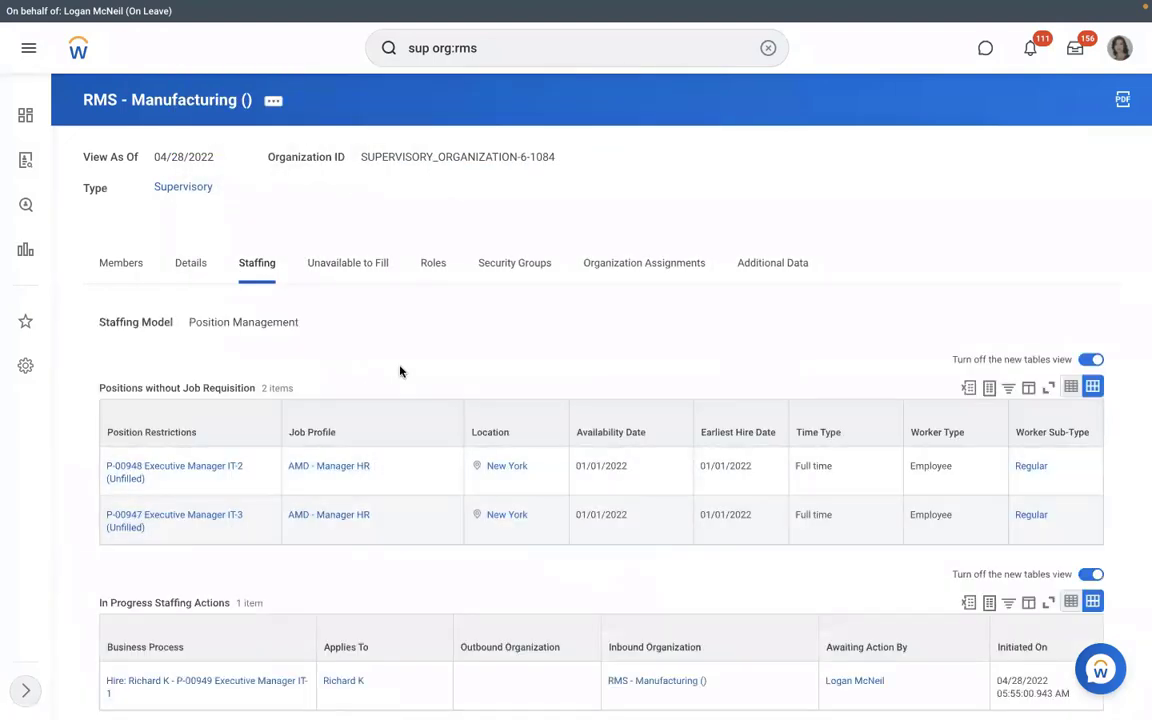
scroll(399, 372, "down", 1)
scroll(255, 545, "down", 1)
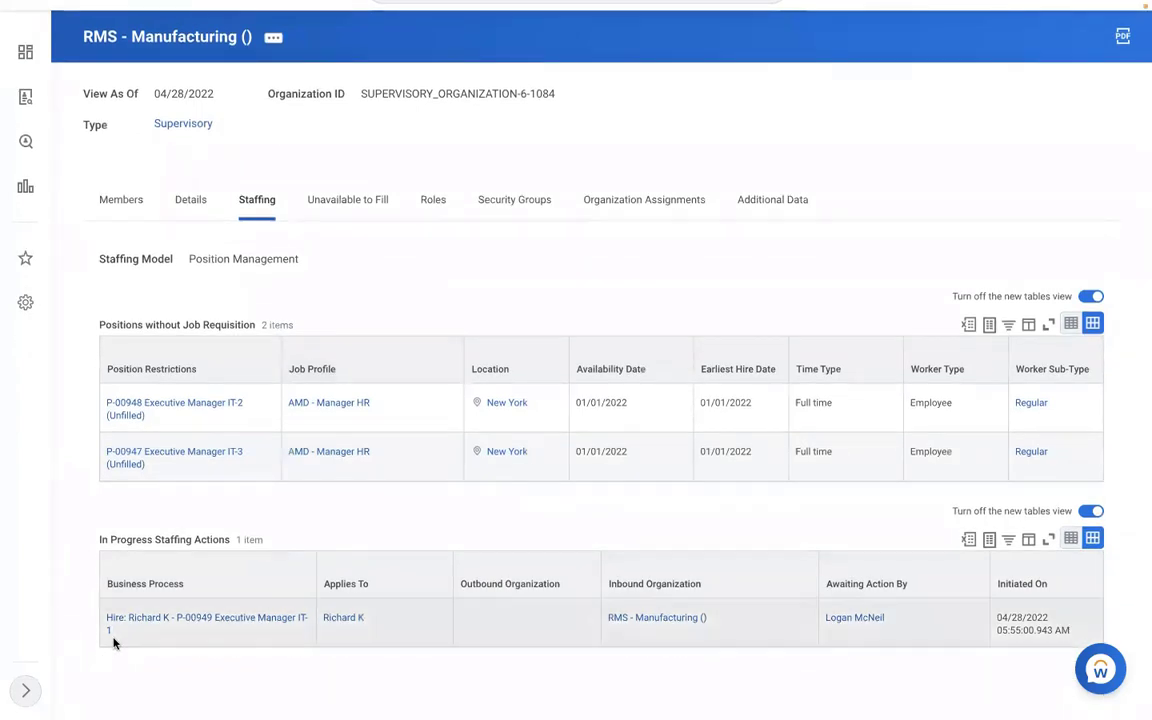
left_click(123, 633)
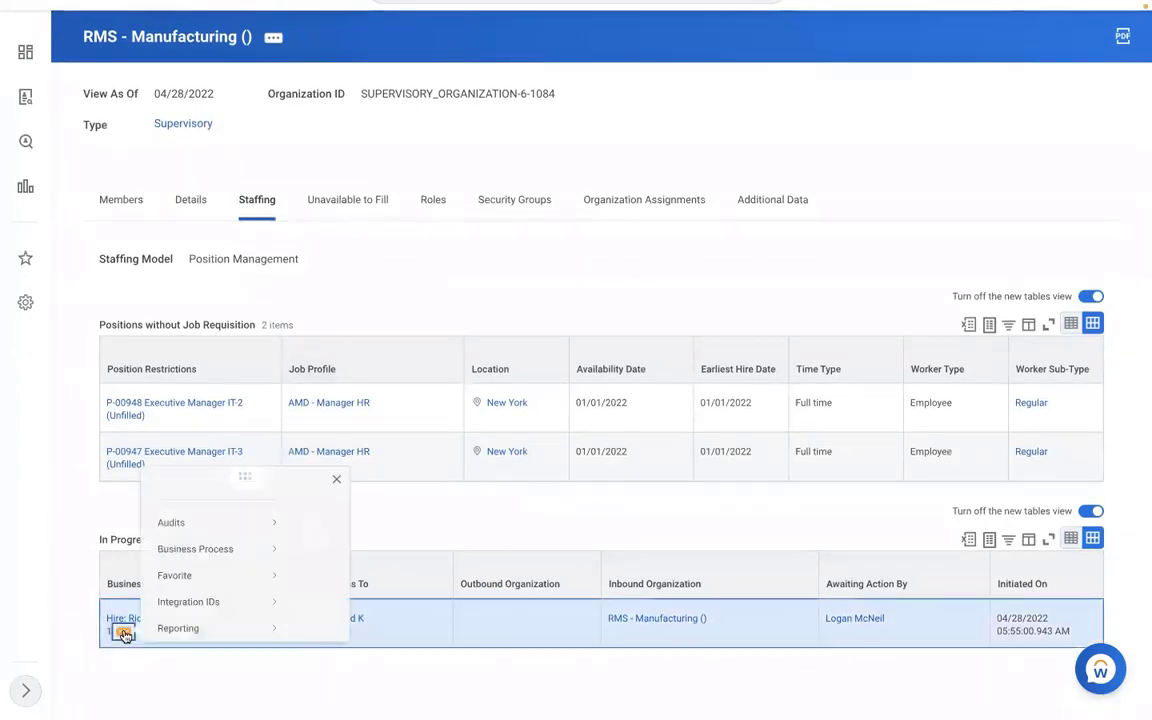
mouse_move(206, 509)
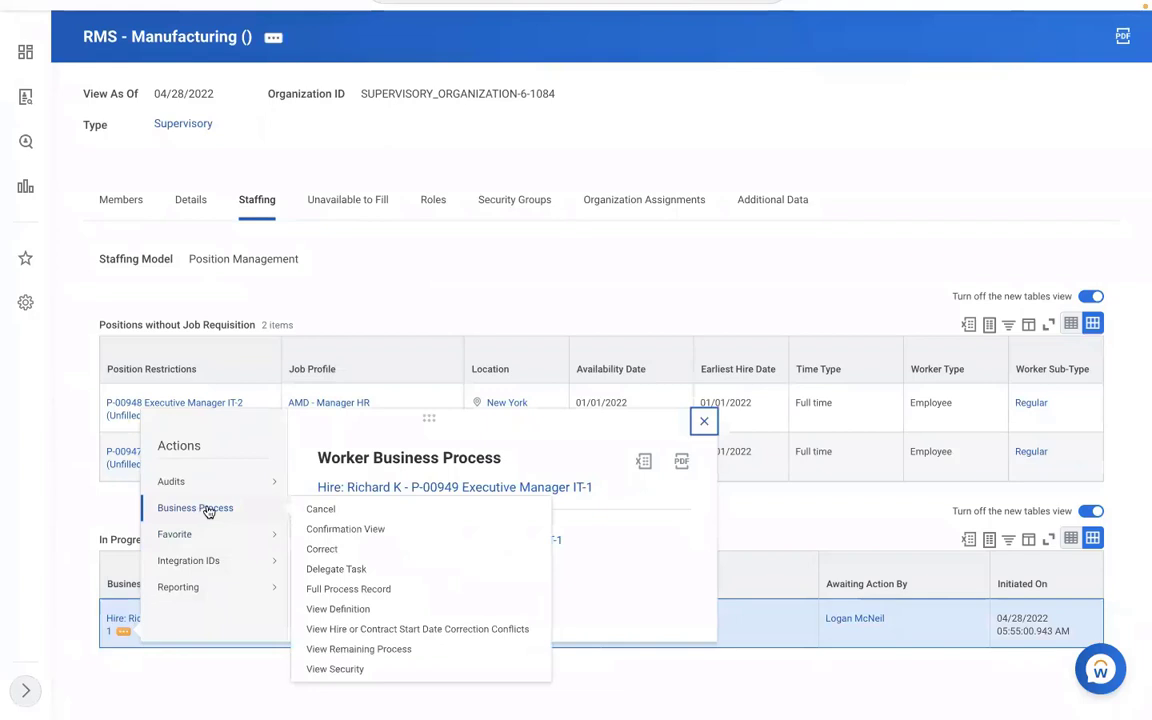
left_click(320, 511)
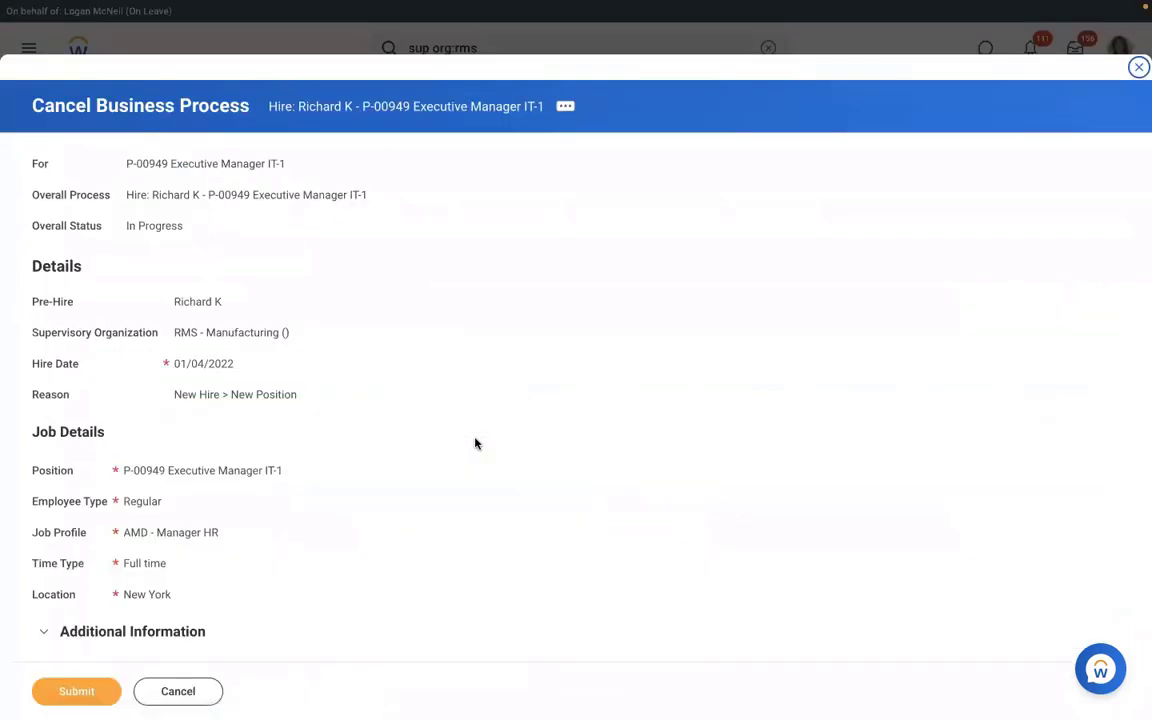
left_click(178, 691)
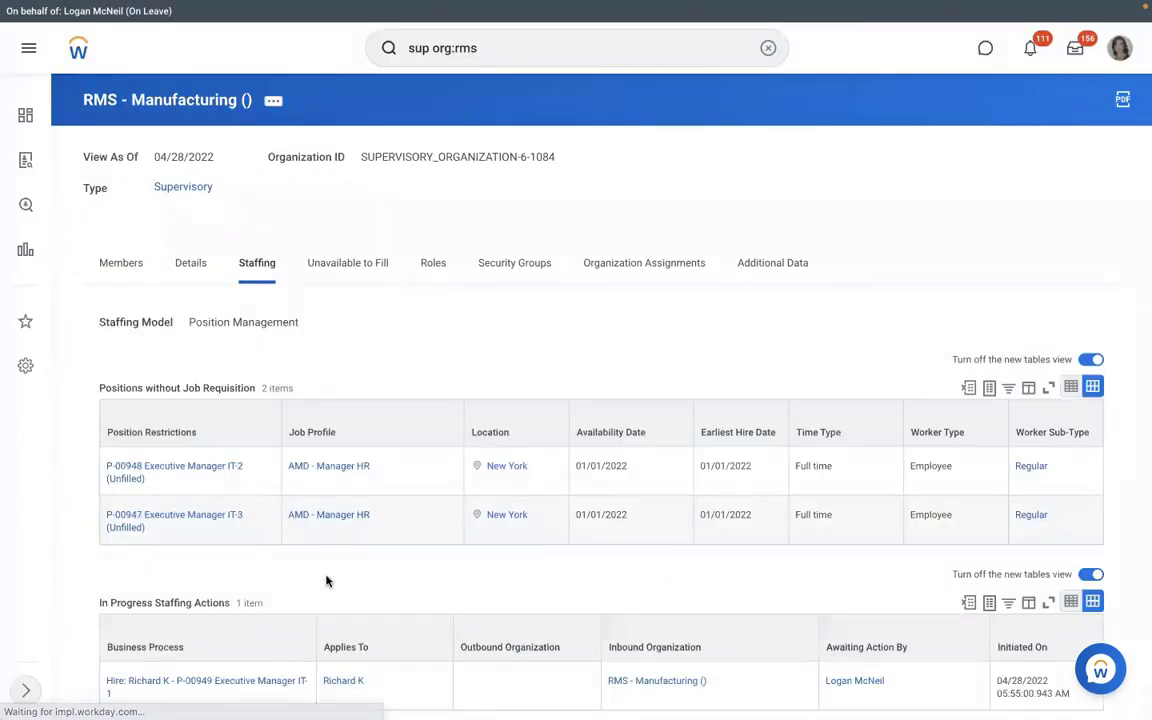
- Copy the link text of the in-progress hire process
scroll(320, 590, "down", 1)
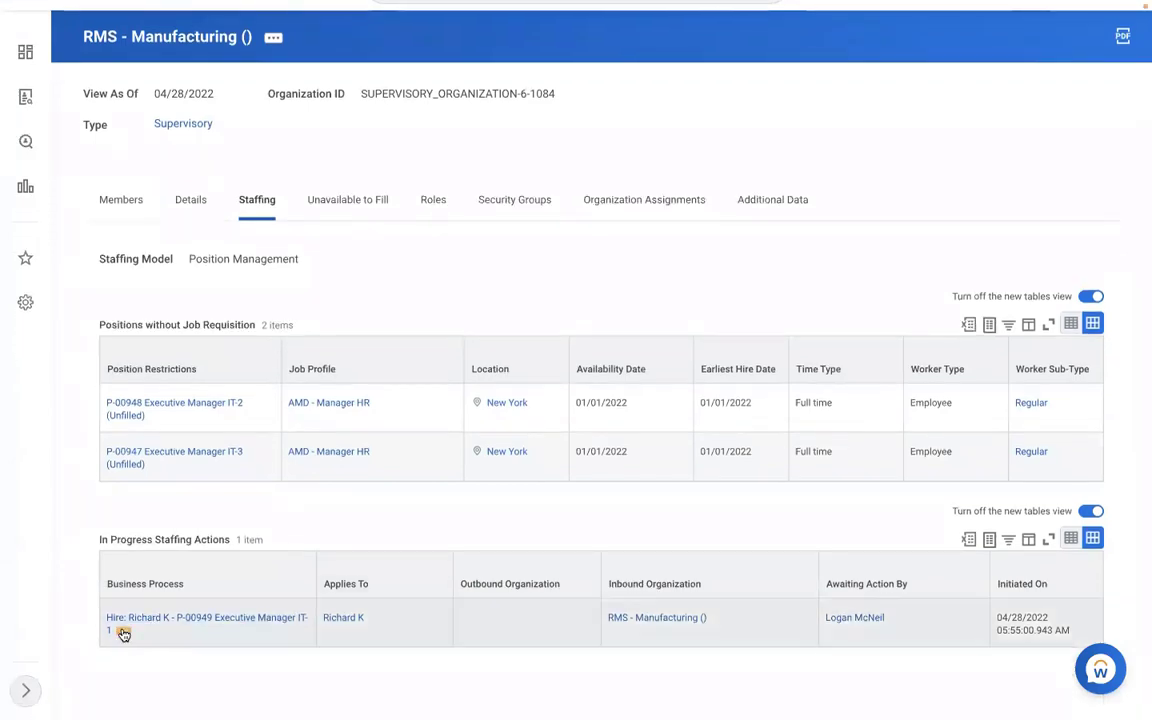
right_click(122, 634)
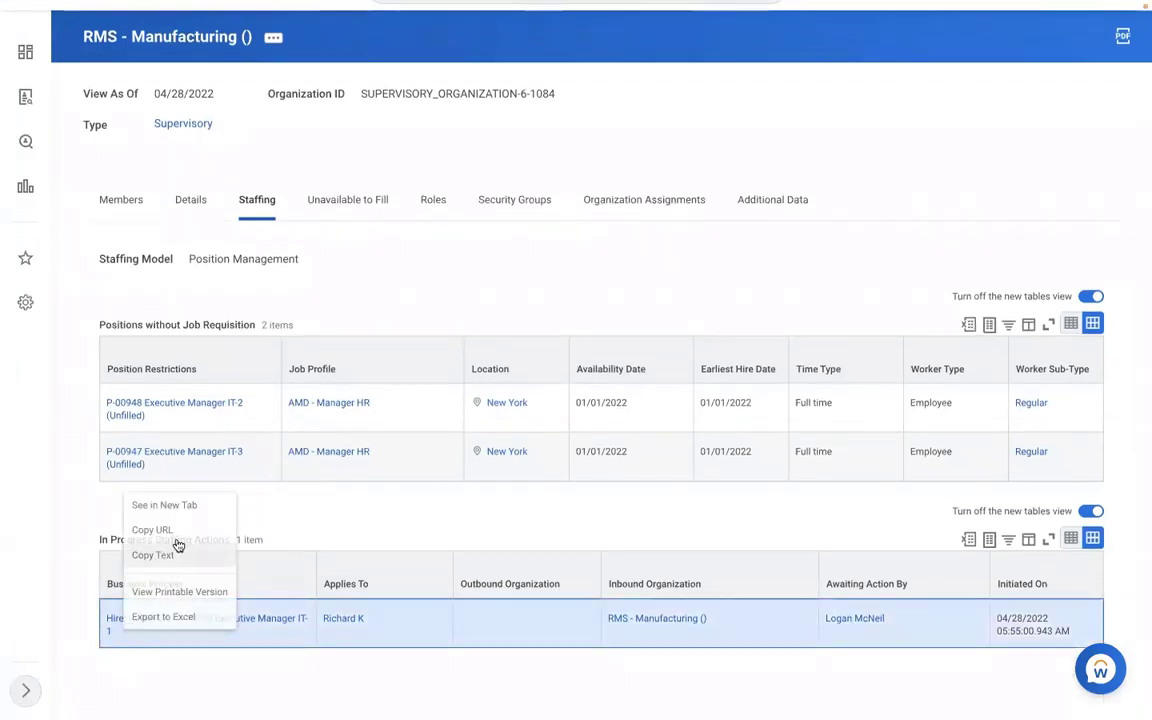
left_click(180, 545)
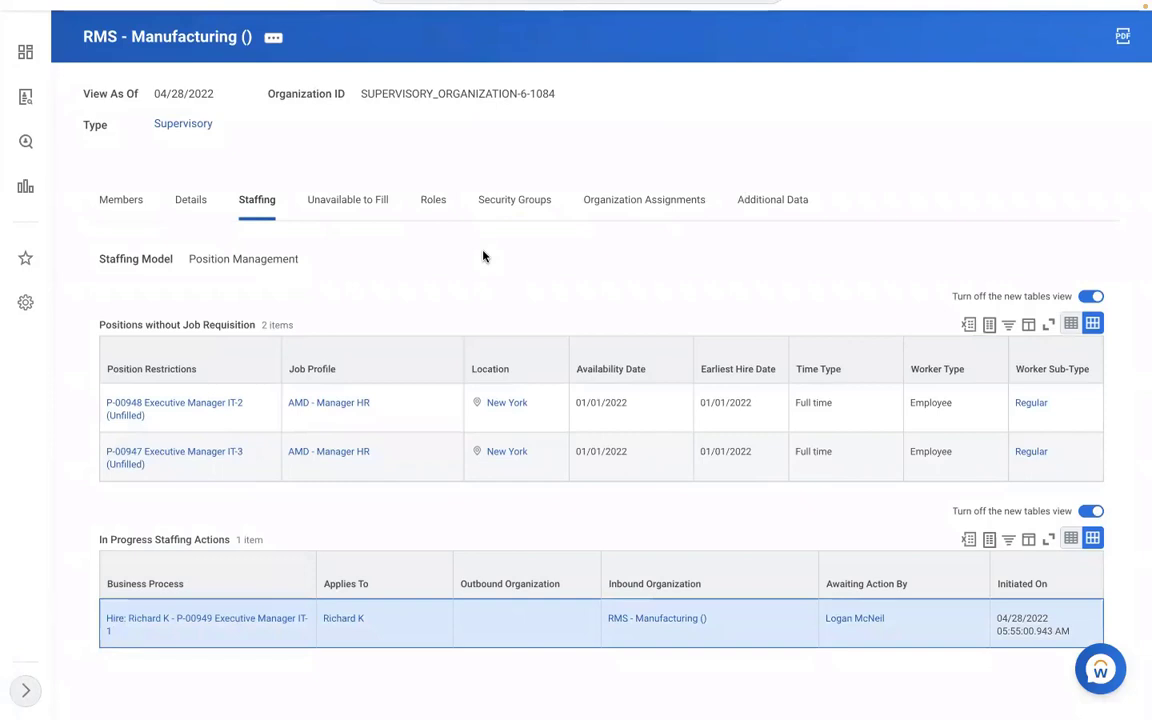
scroll(485, 258, "up", 1)
scroll(485, 258, "up", 1)
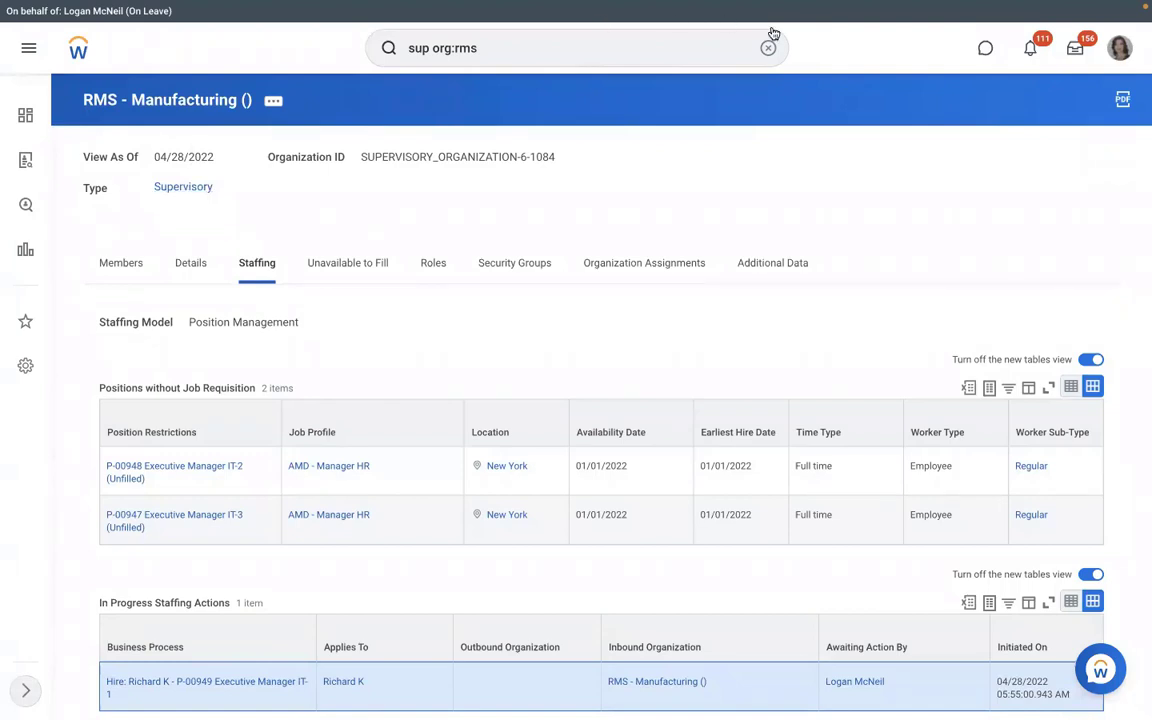
- Run the View Pay Group report for RBS - Monthly PYG, found by searching 'rbs'
left_click(584, 47)
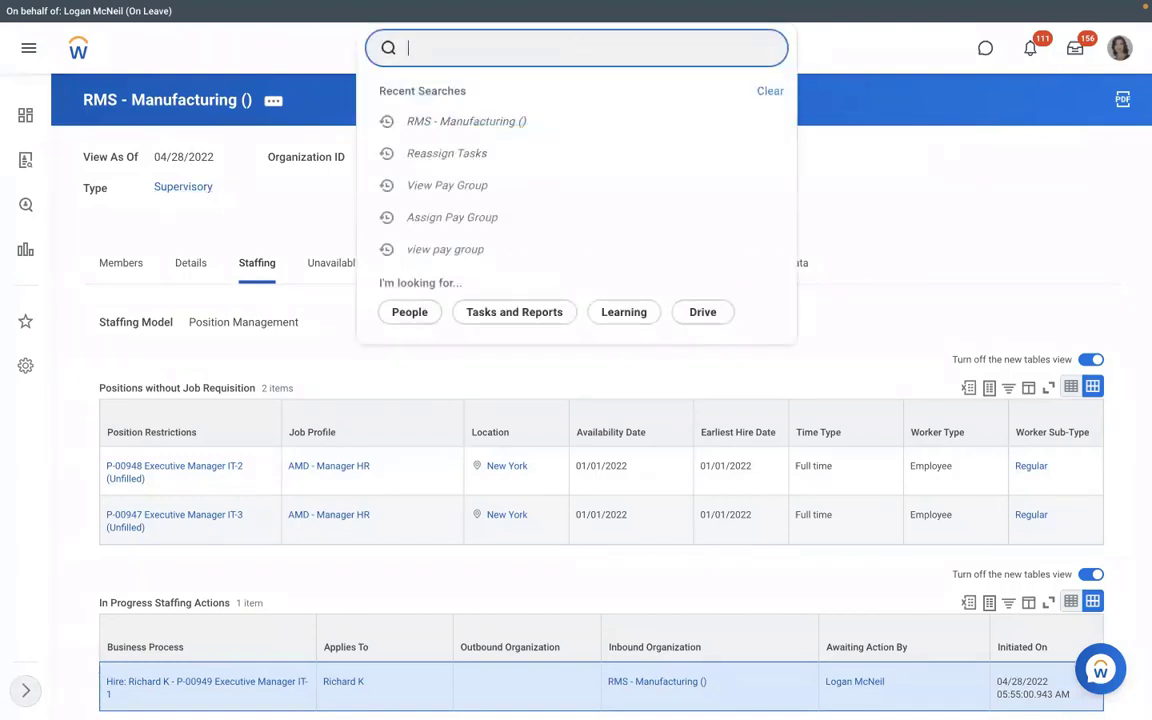
type("view pay group")
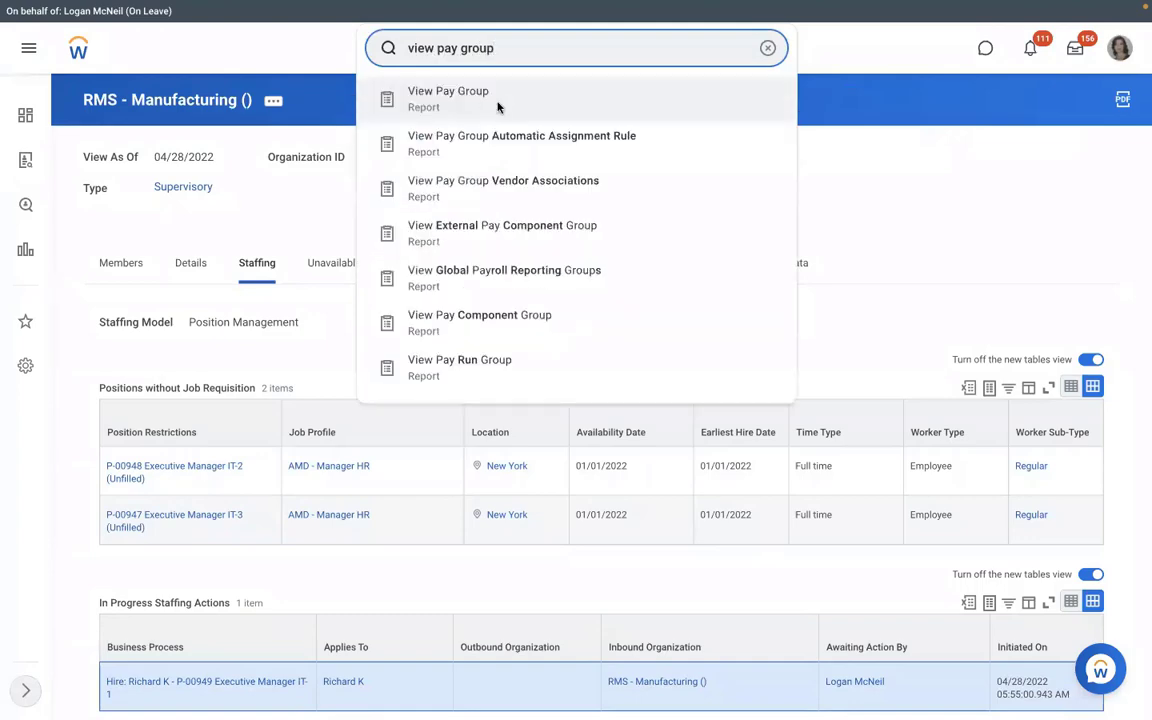
left_click(498, 107)
left_click(458, 206)
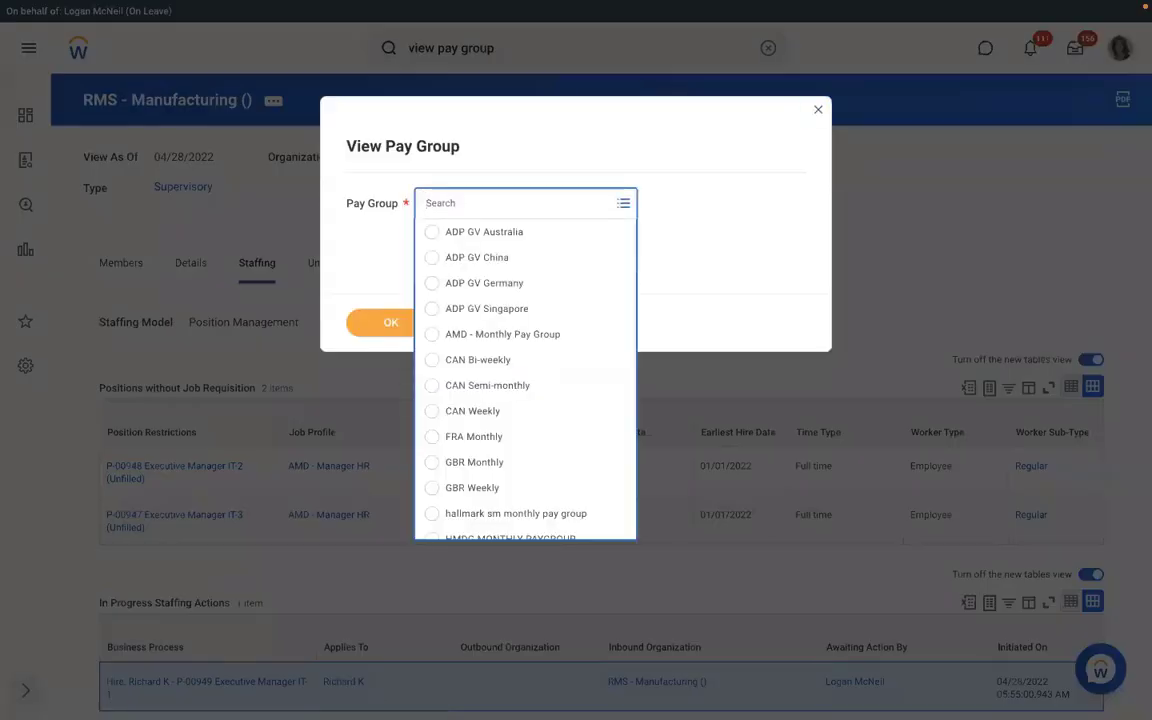
type("rms")
key("Return")
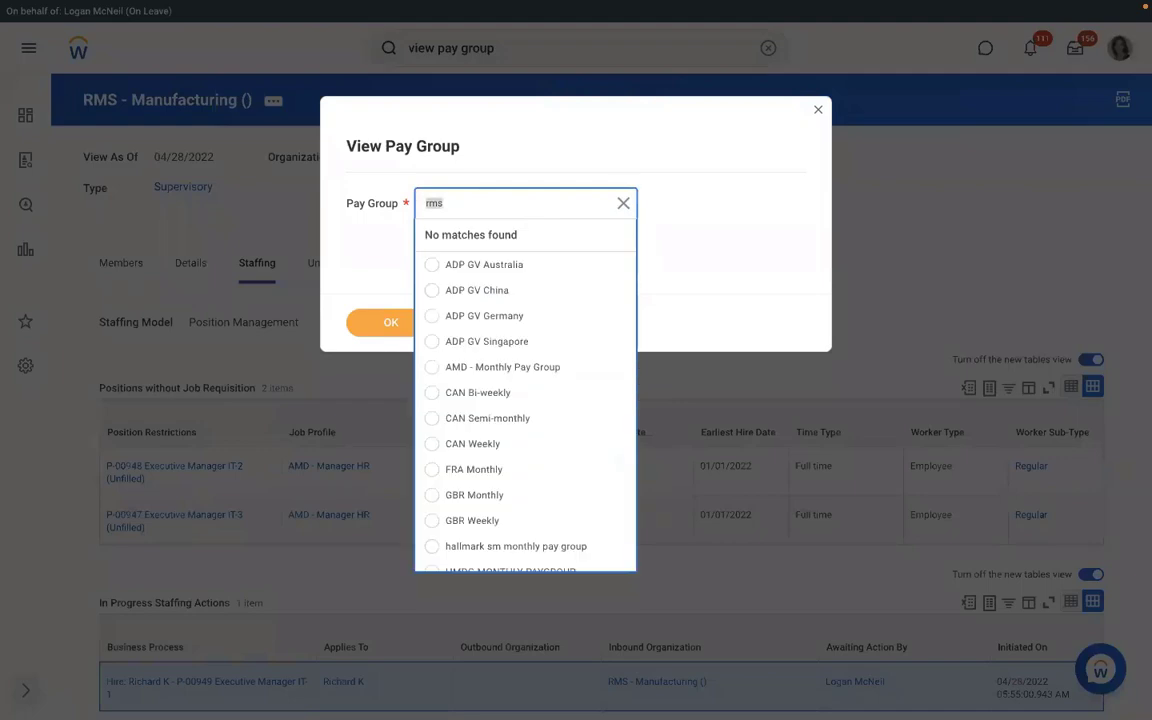
type("rmd")
key("Return")
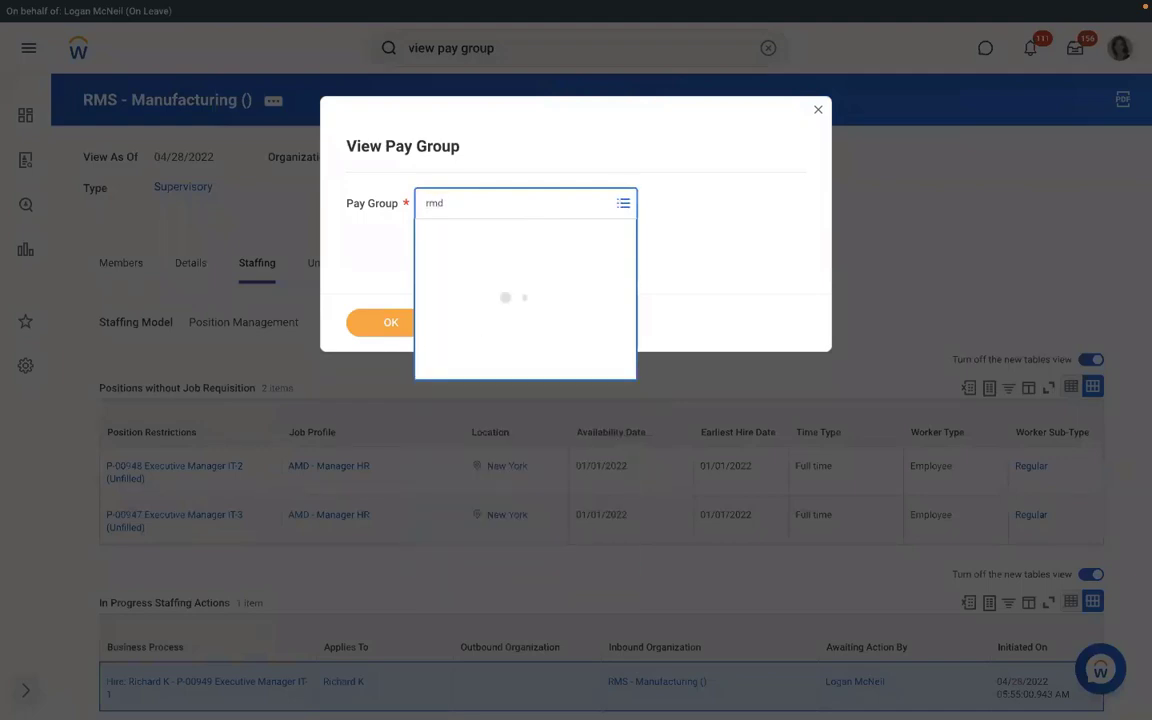
type("rbs")
key("Return")
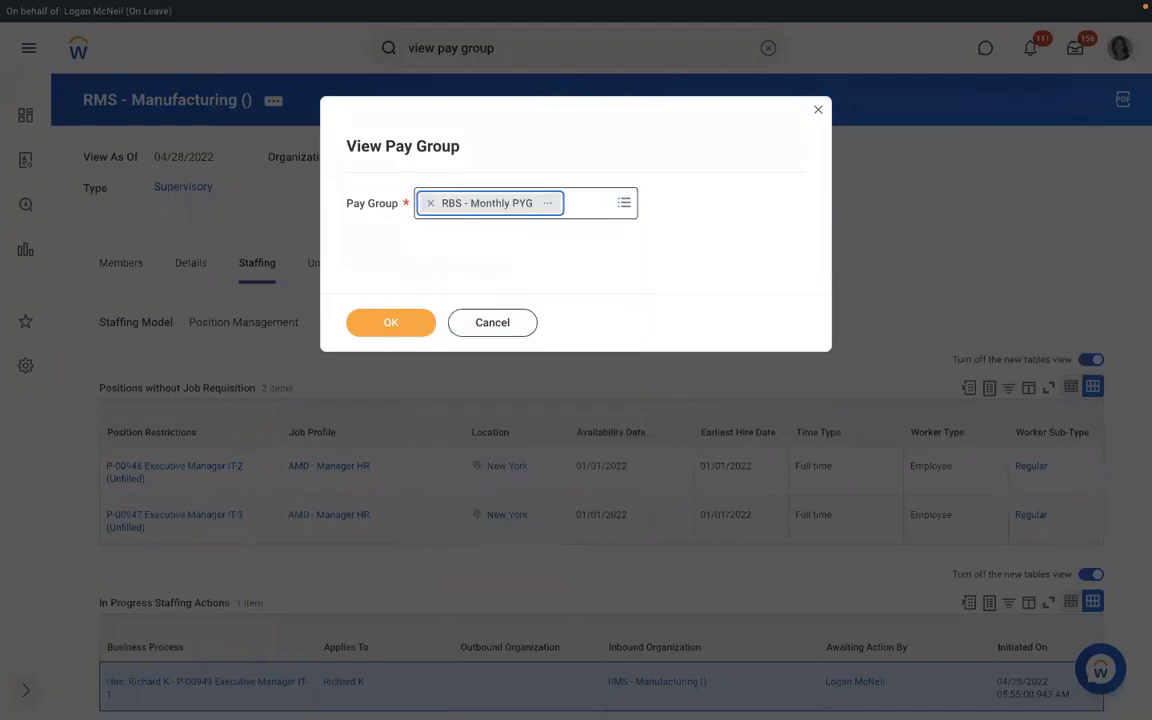
left_click(378, 325)
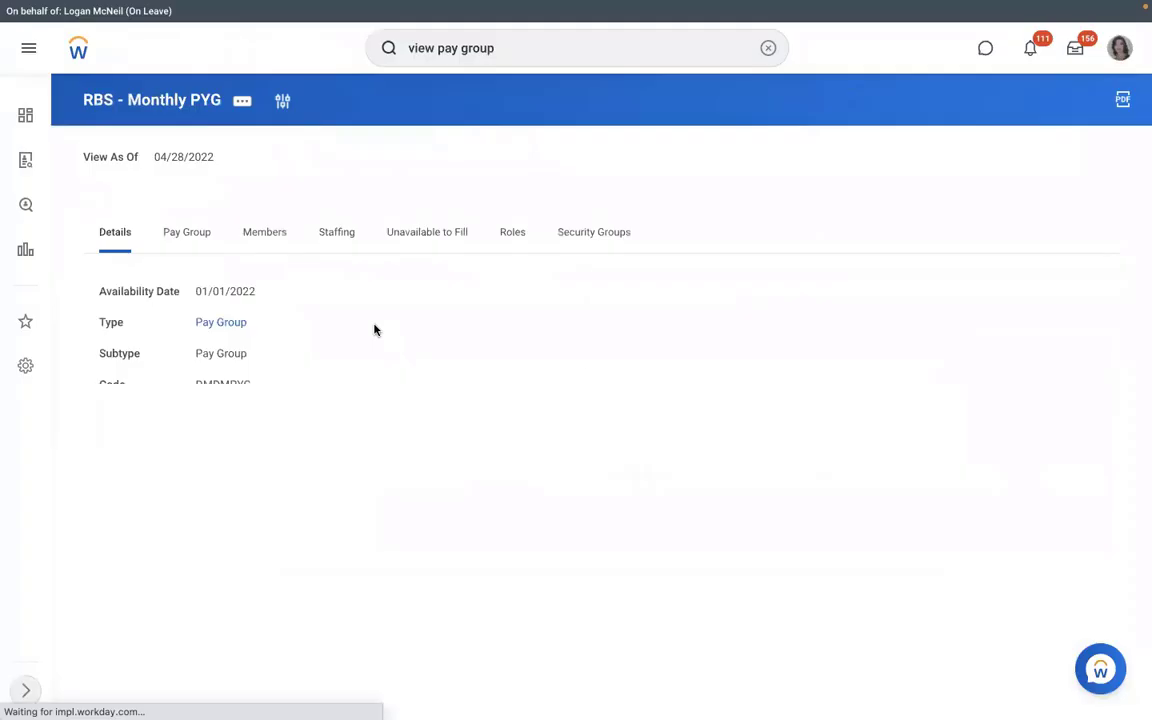
- Open the RBS - PYG Automatic Assignment rule from the Pay Group tab and start its Test action
left_click(189, 249)
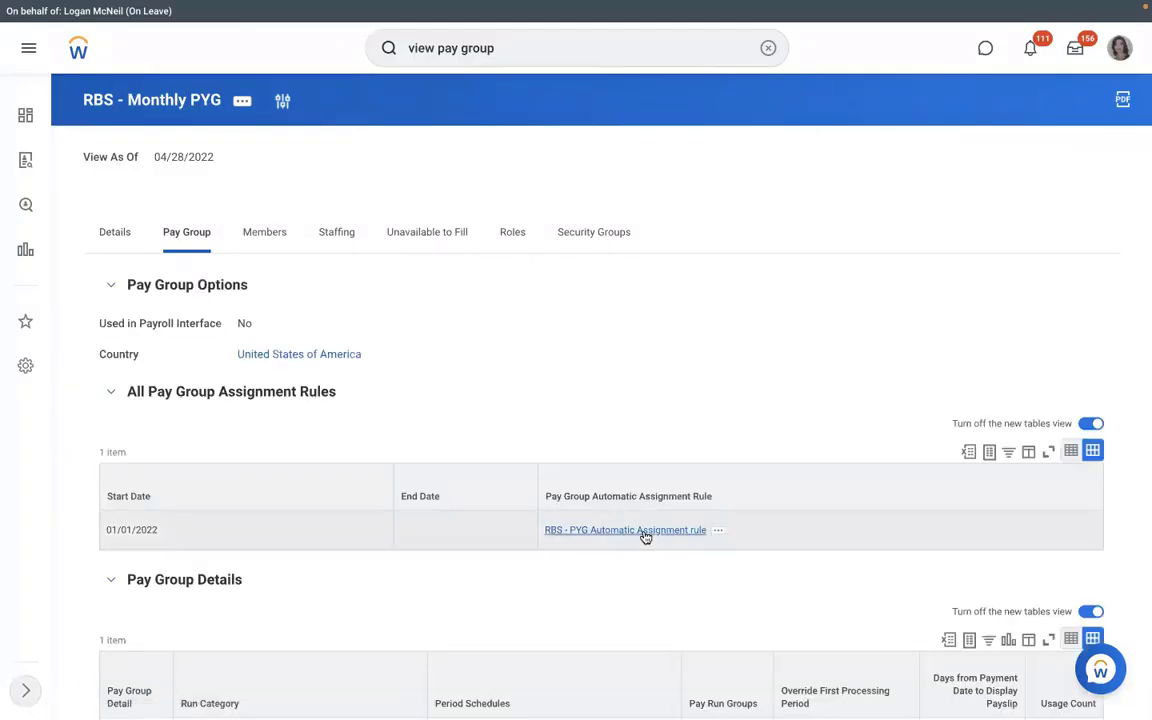
left_click(645, 531)
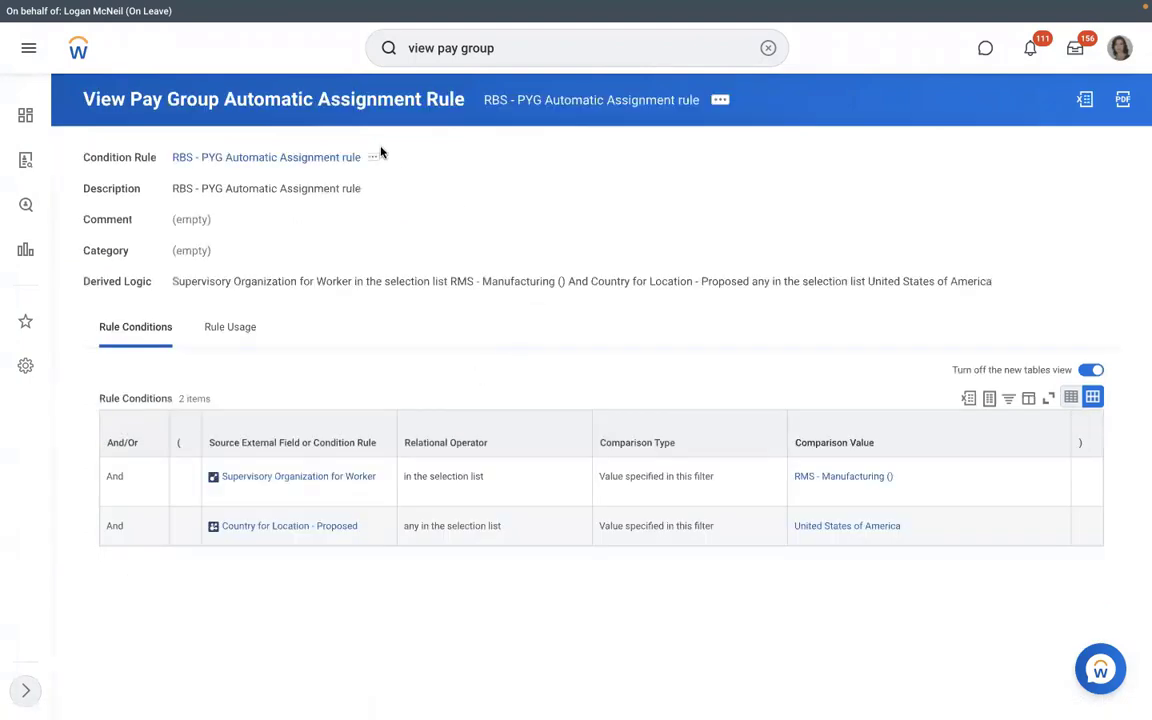
left_click(721, 102)
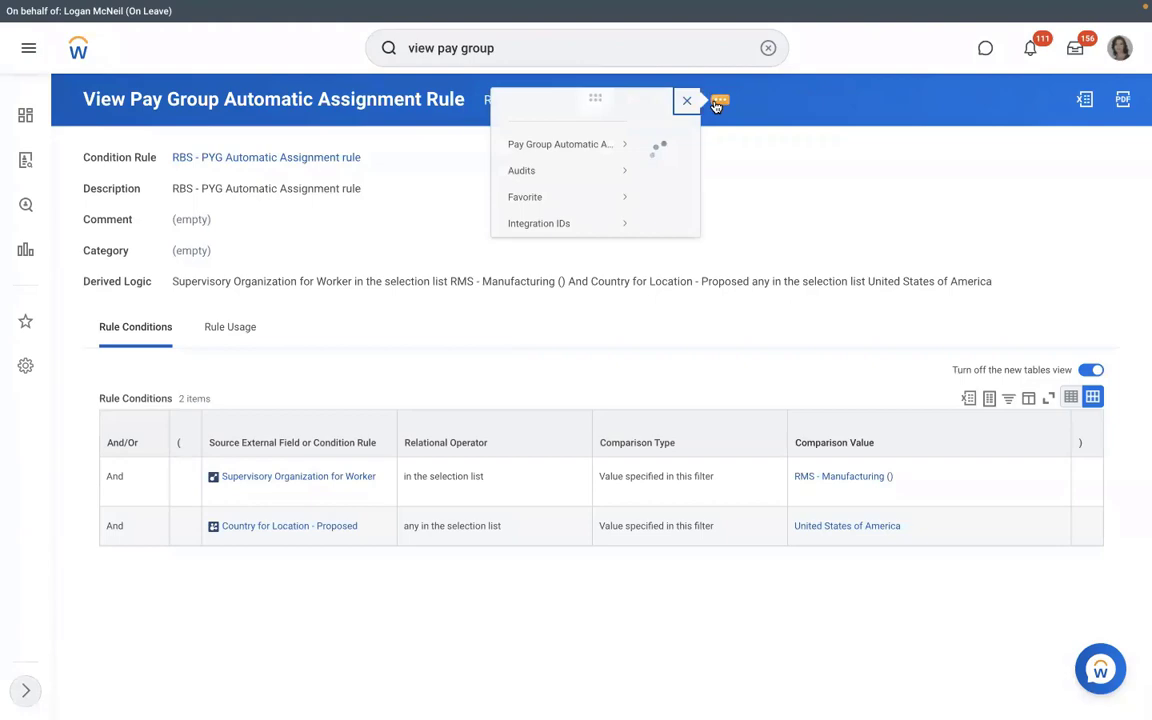
mouse_move(40, 161)
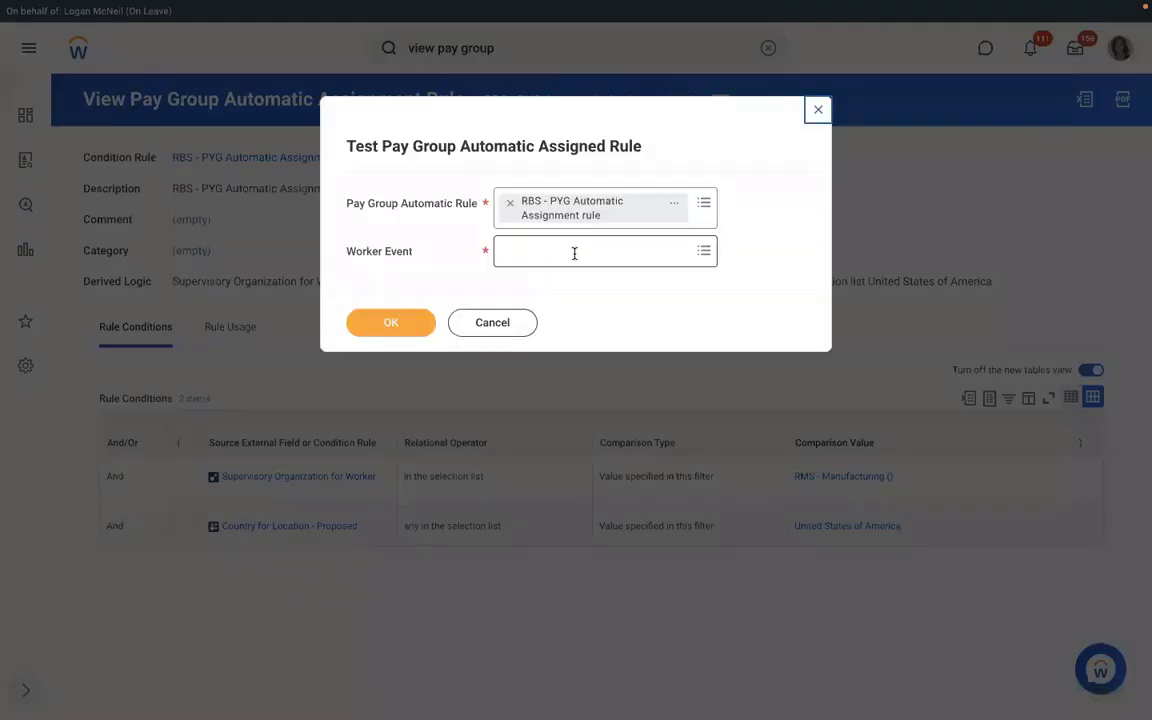
left_click(574, 253)
- Test the rule against the hire's Assign Pay Group worker event, getting Rule Result No
key("super+v")
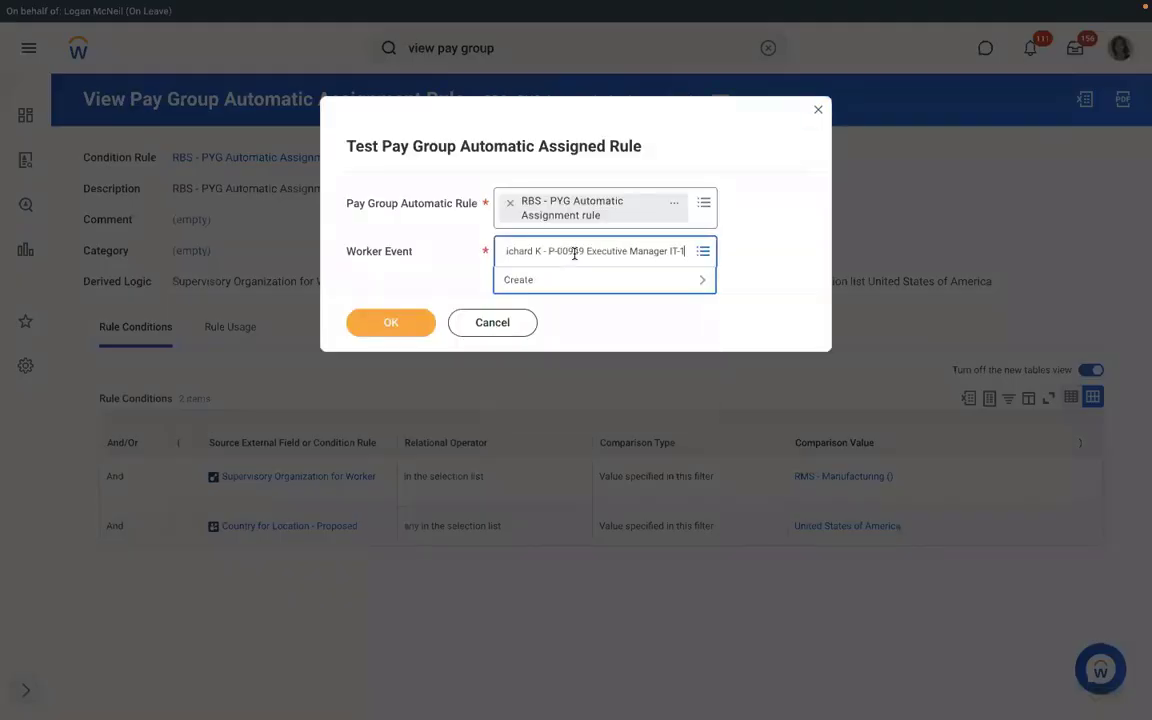
key("Return")
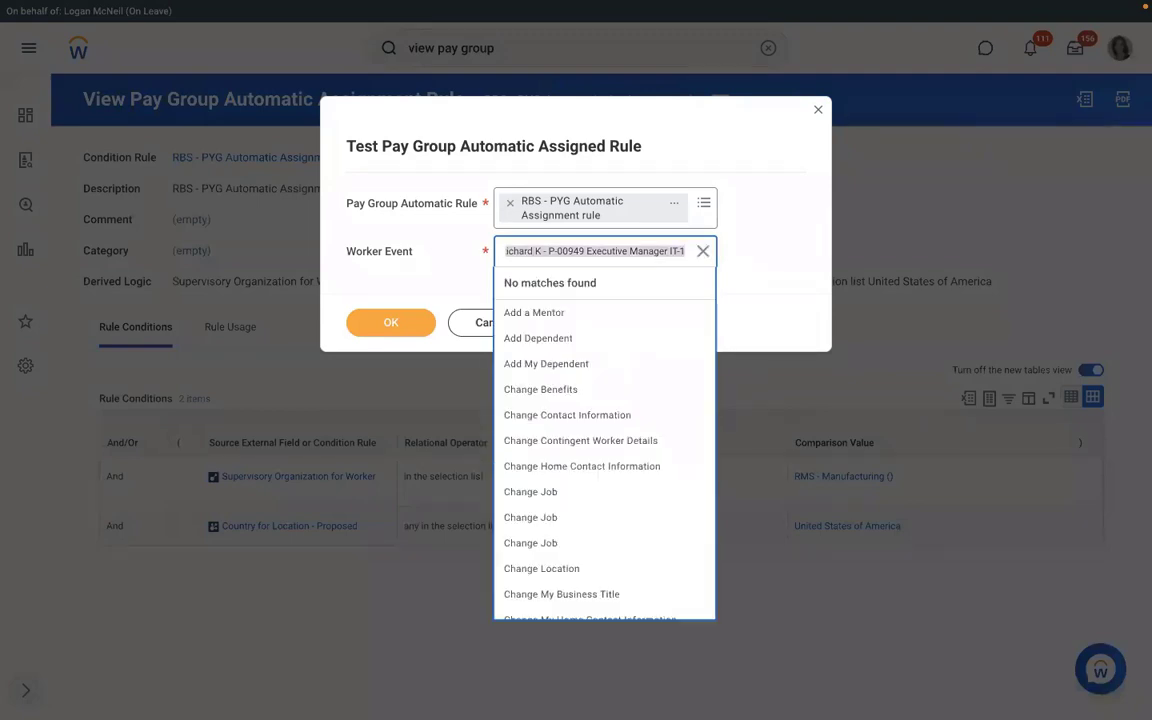
type("richar")
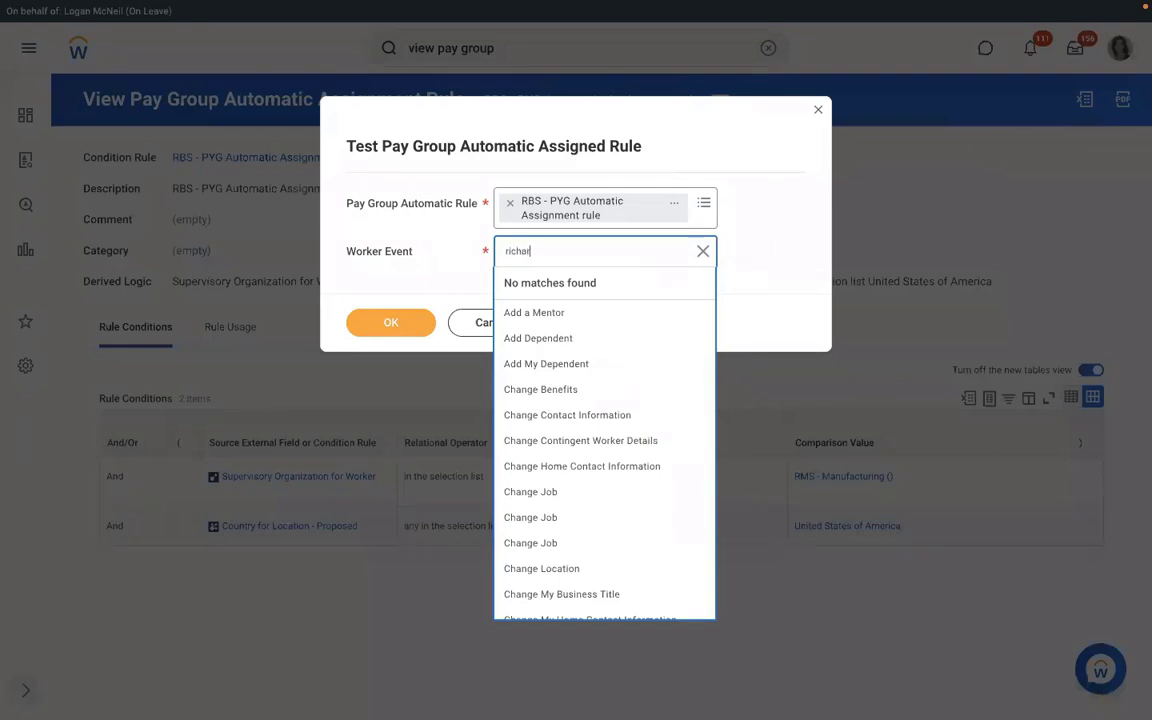
type("d k")
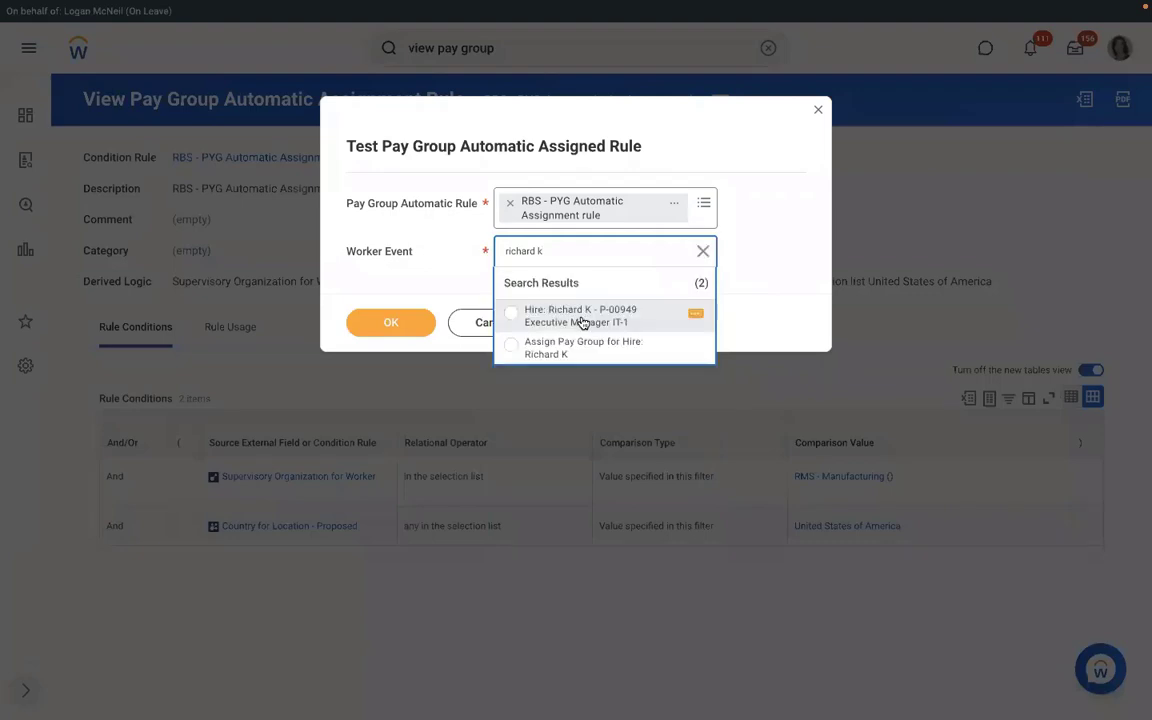
left_click(565, 352)
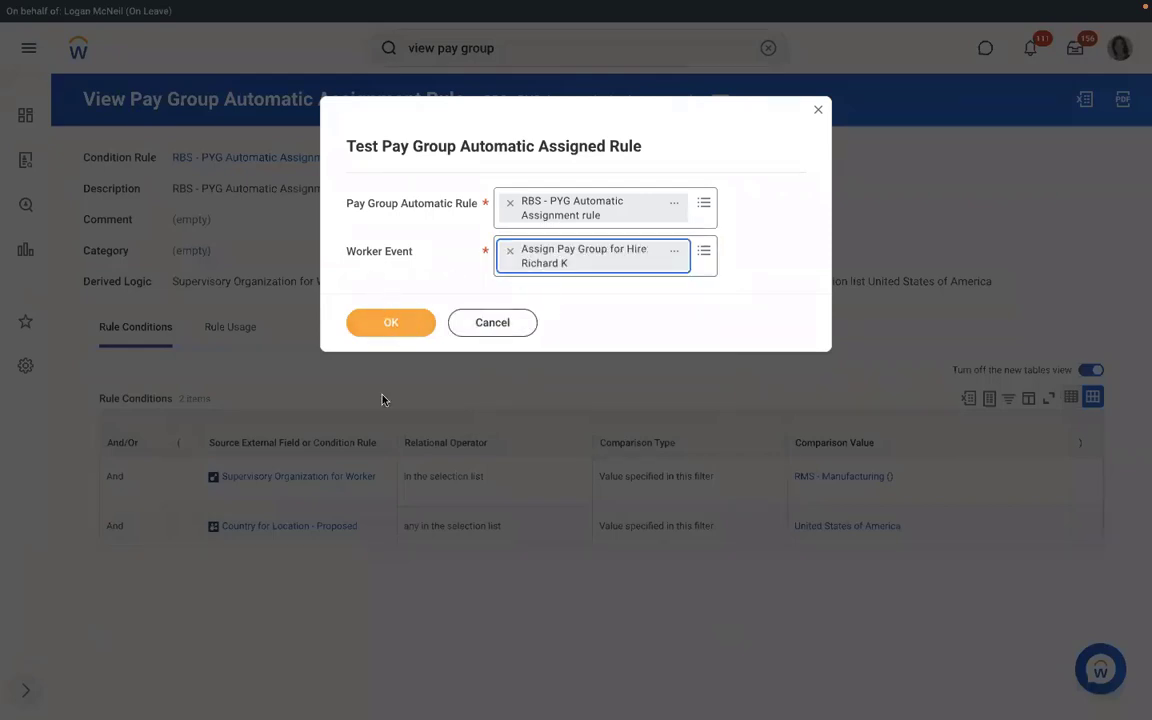
left_click(398, 325)
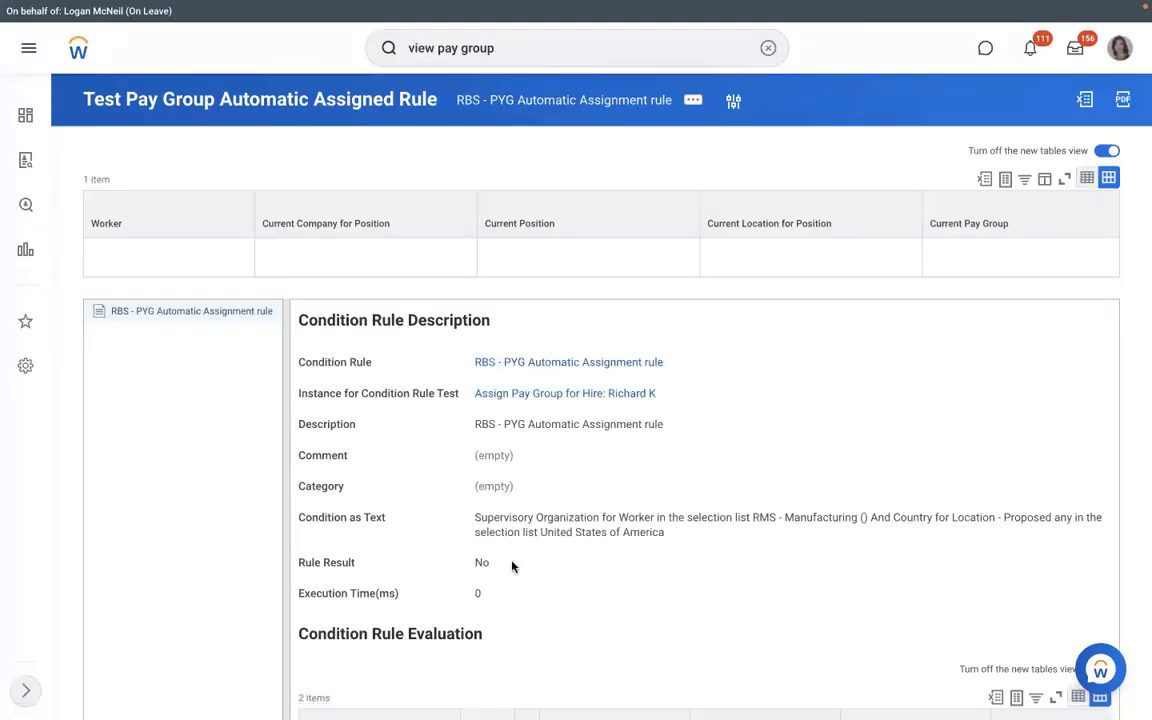
left_click_drag(502, 563, 462, 559)
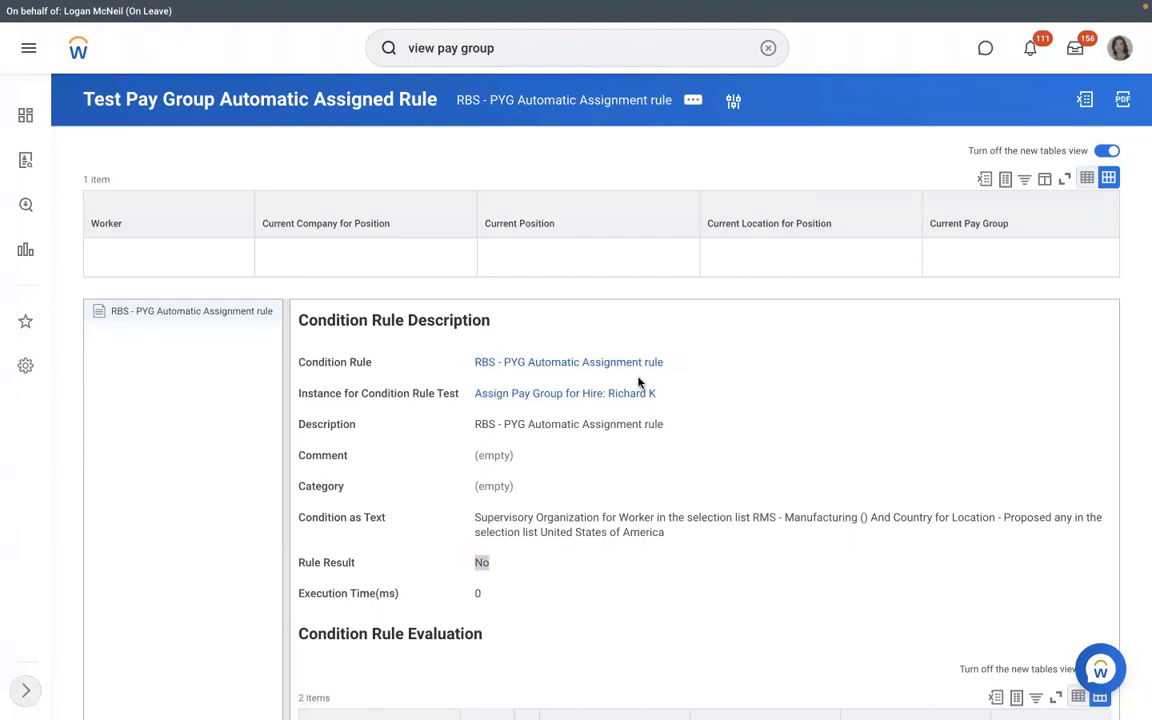
- Open the RBS - PYG Automatic Assignment rule's condition definition from the No test result
left_click(562, 369)
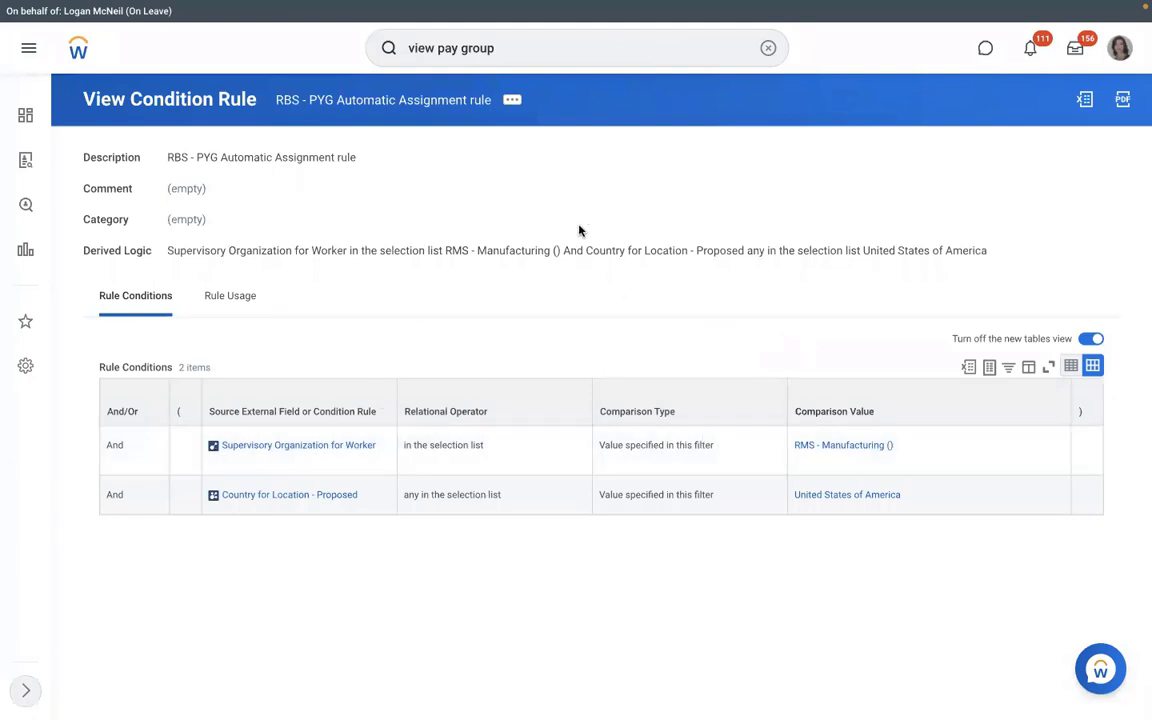
- Edit the condition rule and clear row 1's Supervisory Organization for Worker source field
left_click(512, 101)
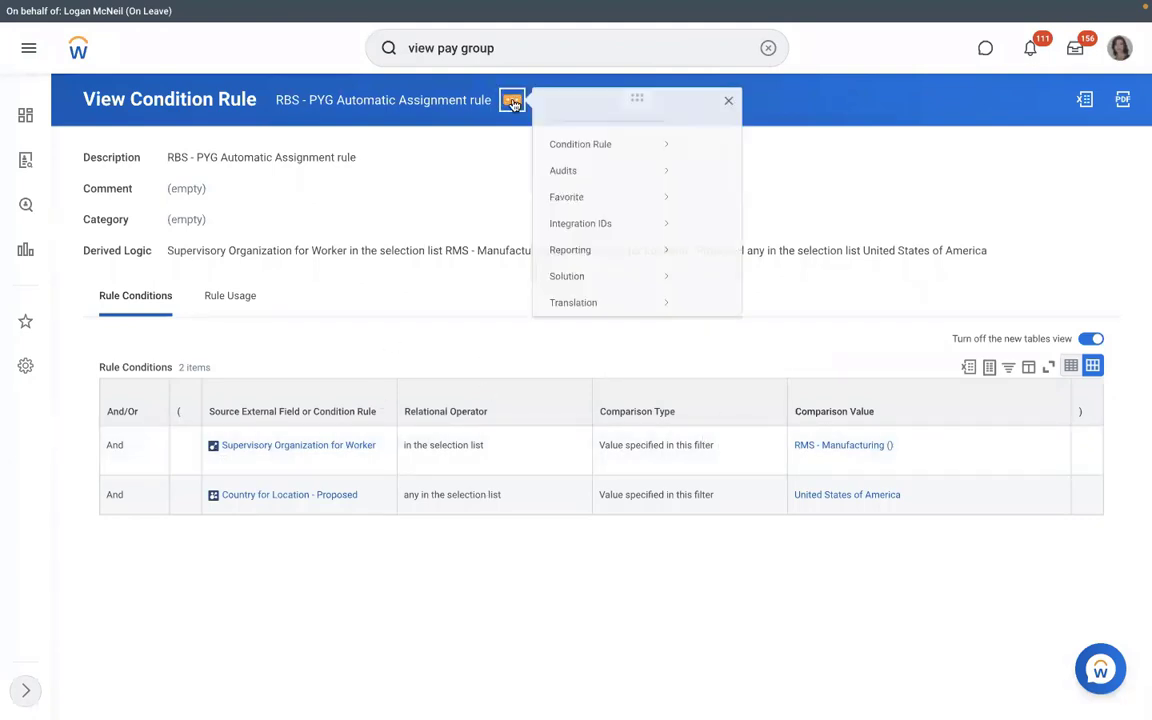
mouse_move(689, 152)
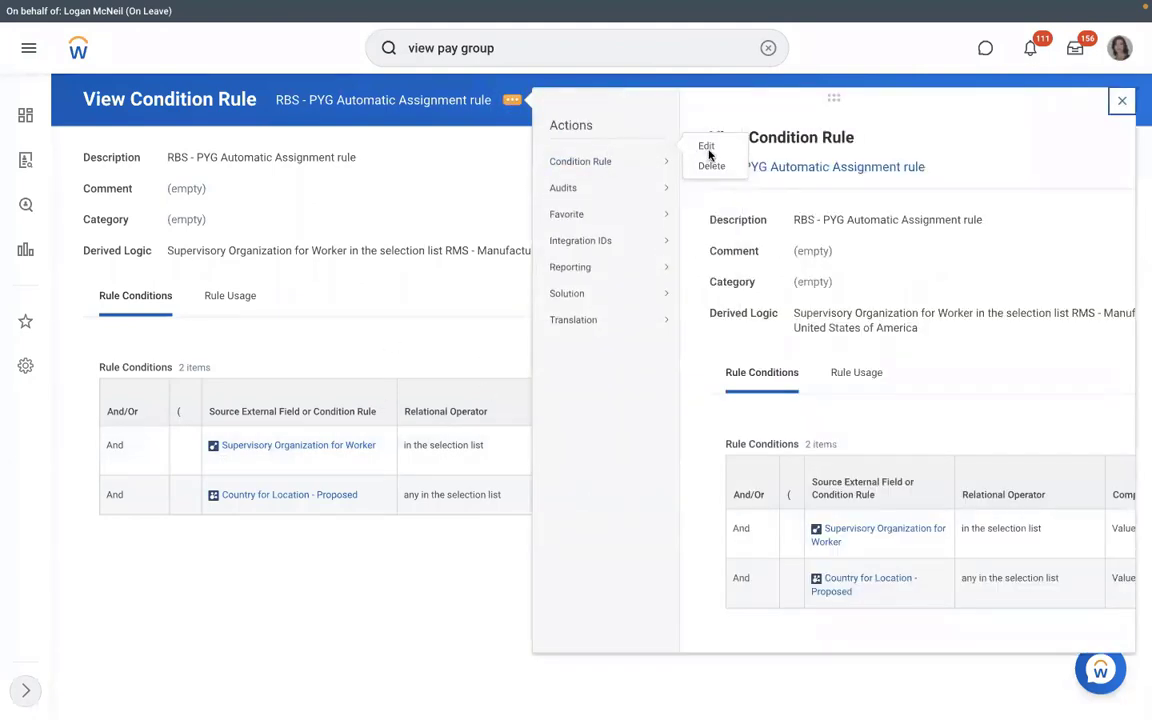
mouse_move(620, 187)
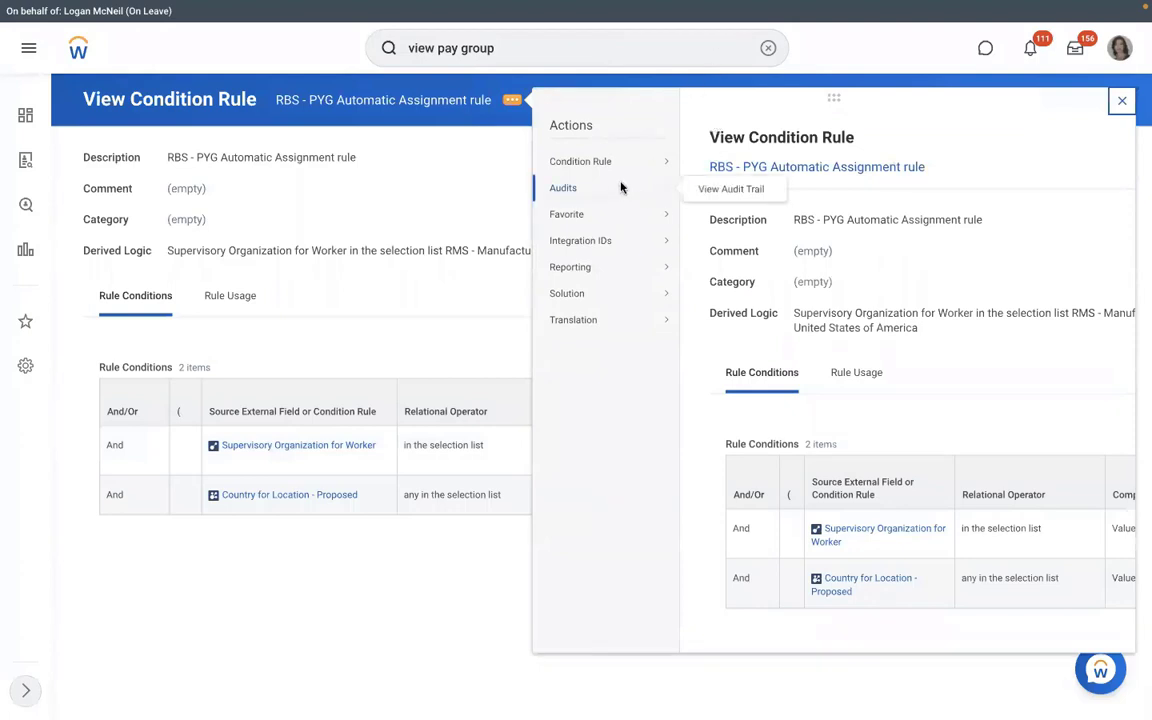
left_click(714, 171)
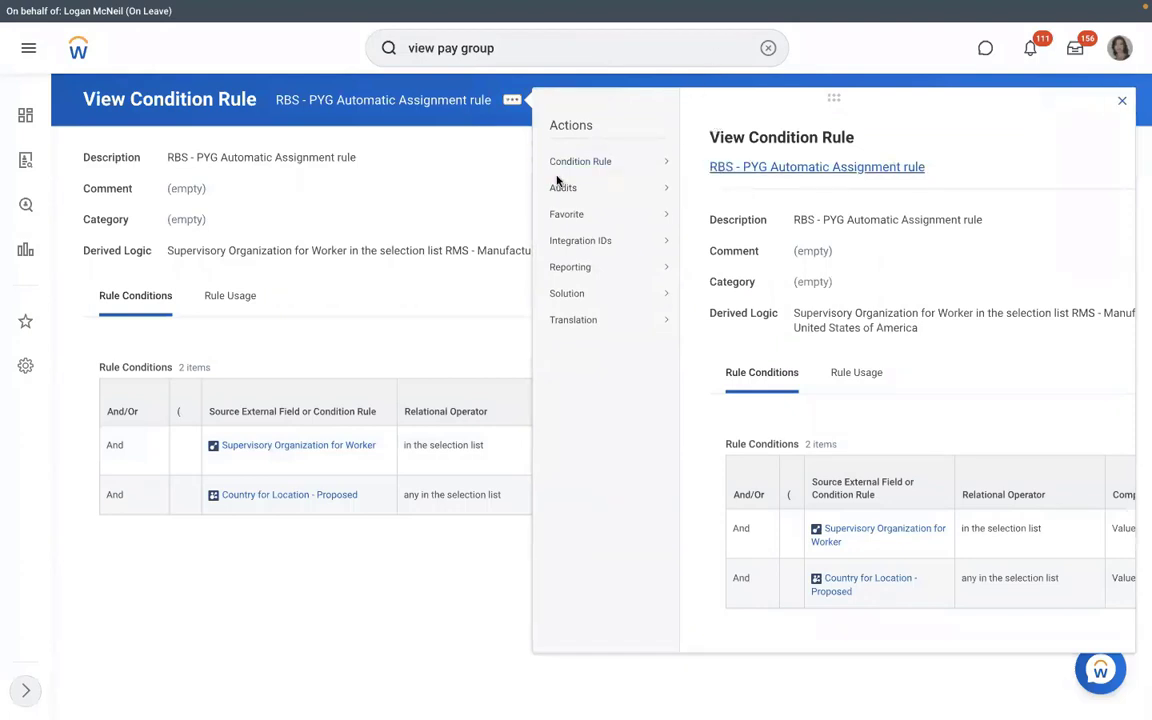
left_click(492, 503)
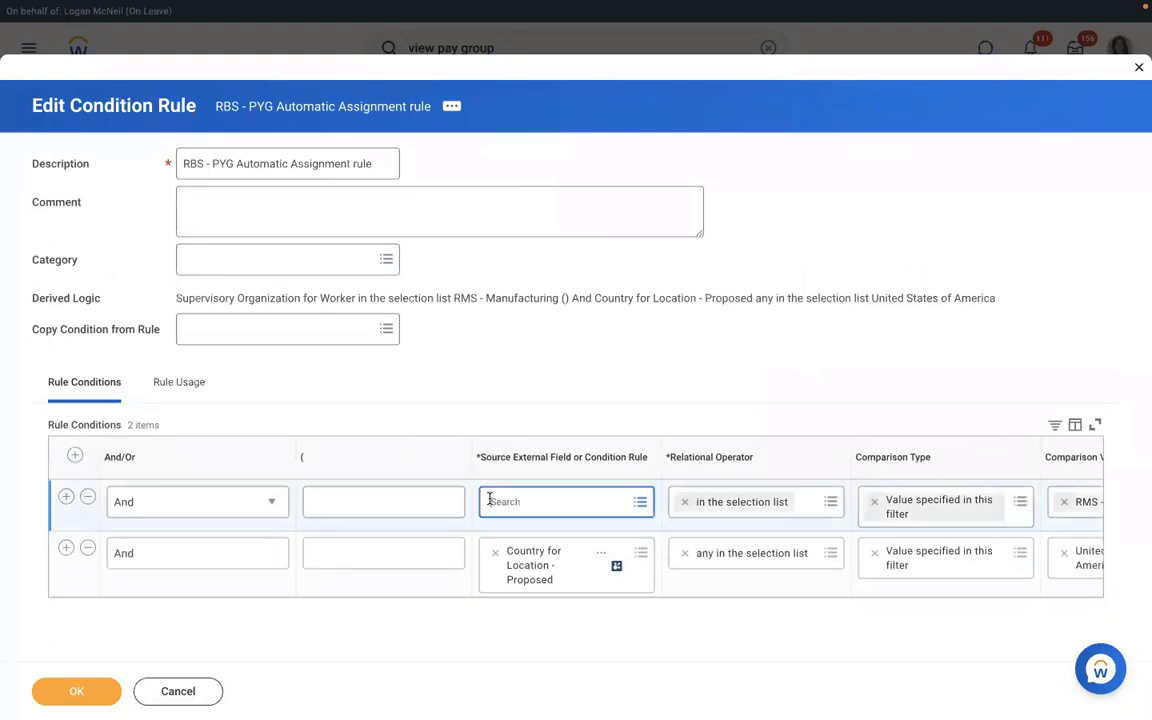
- Set the first condition to Supervisory Organization - Proposed with value RMS - Manufacturing
type("supervis")
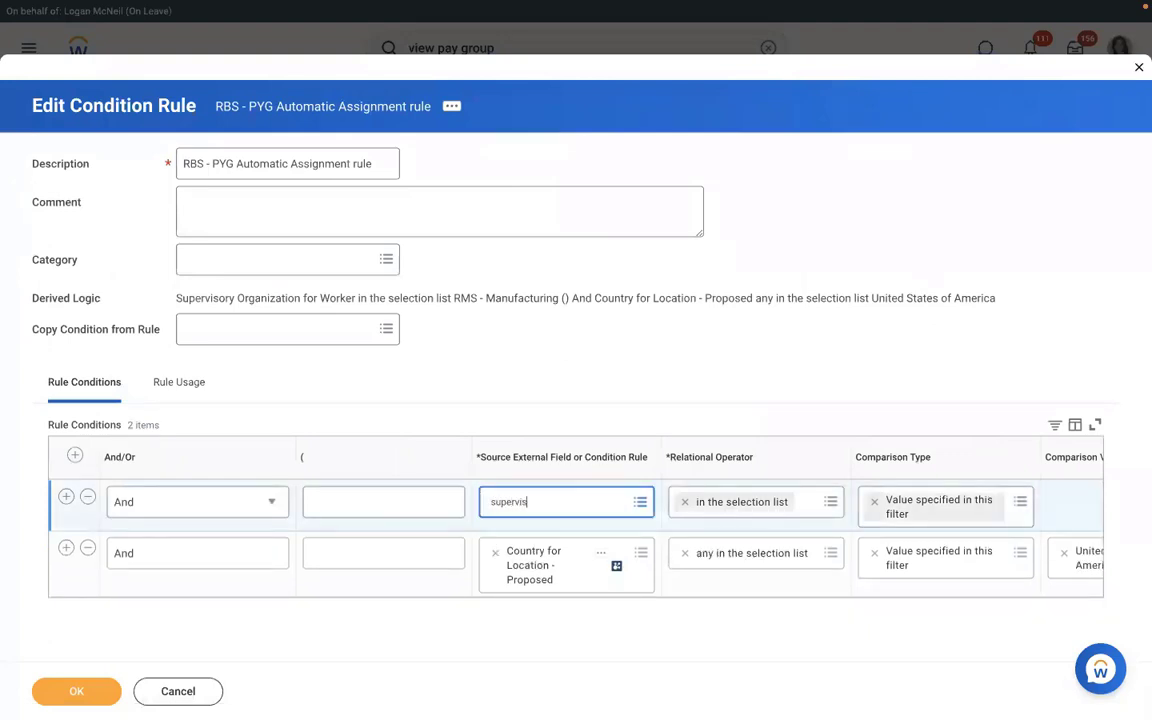
type("ory org")
key("Return")
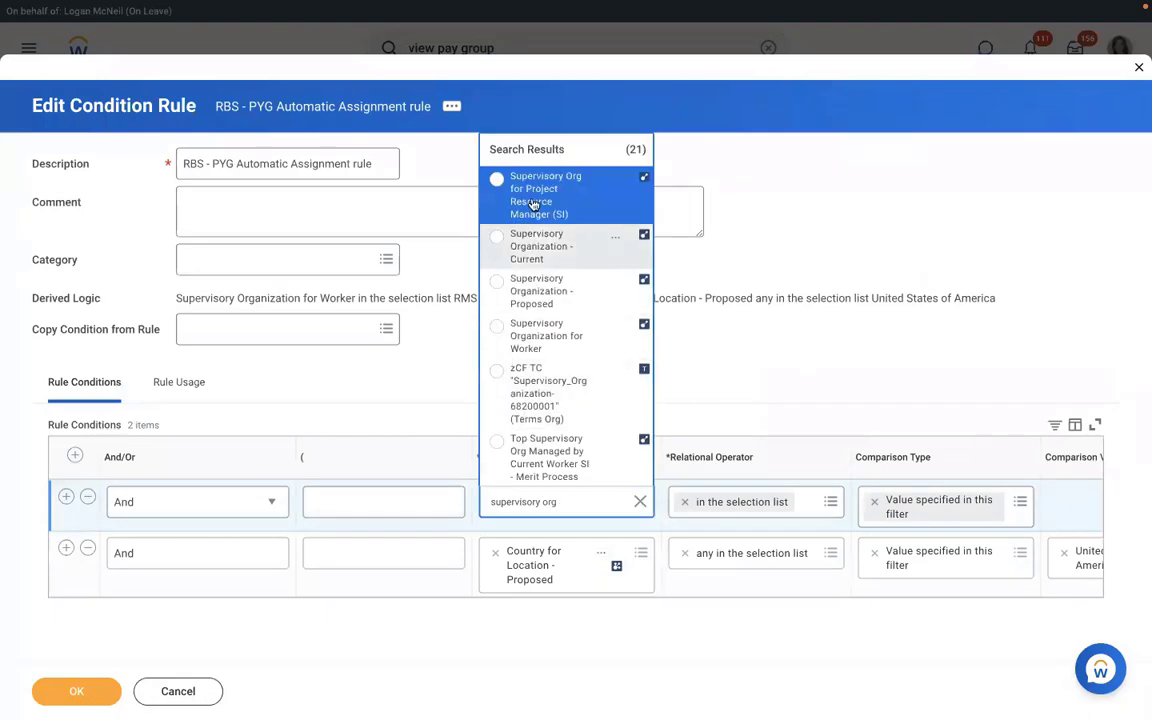
left_click(536, 291)
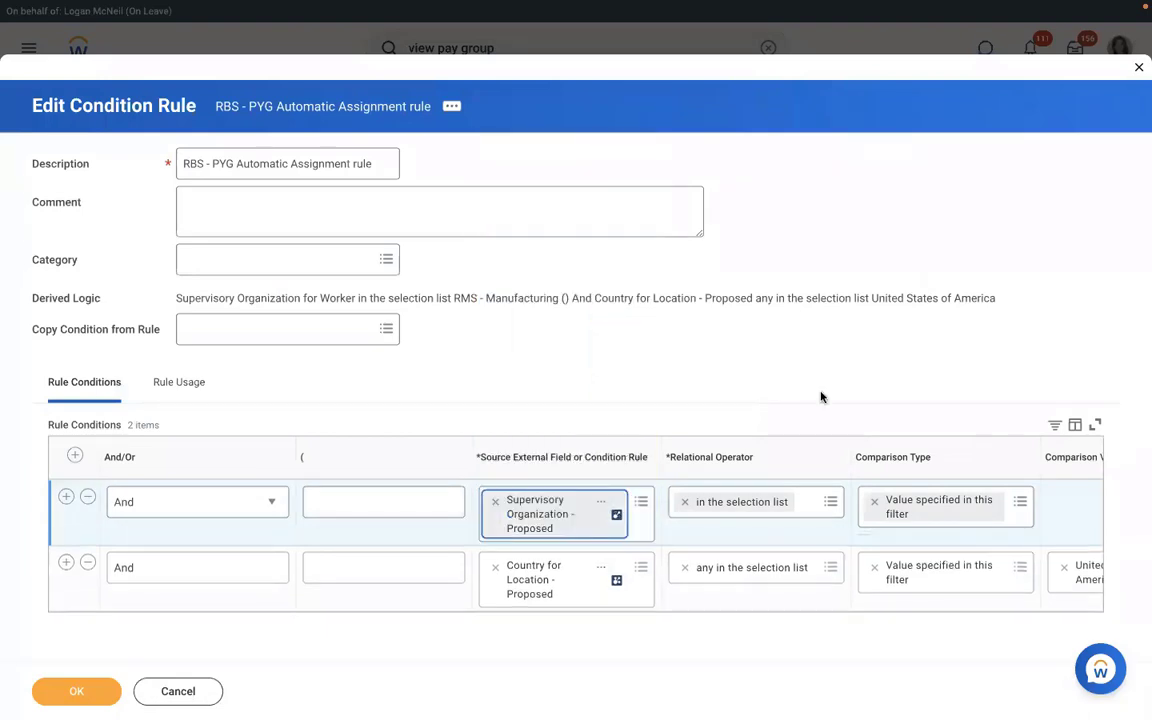
left_click(1073, 501)
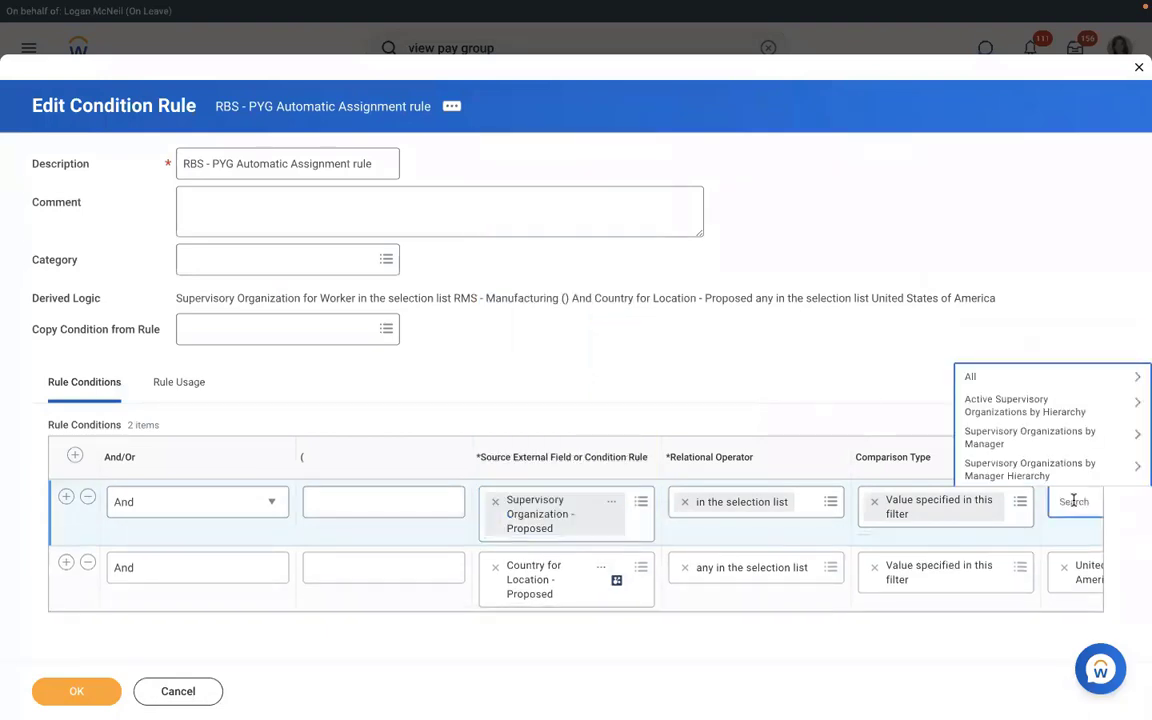
type("rms")
key("Return")
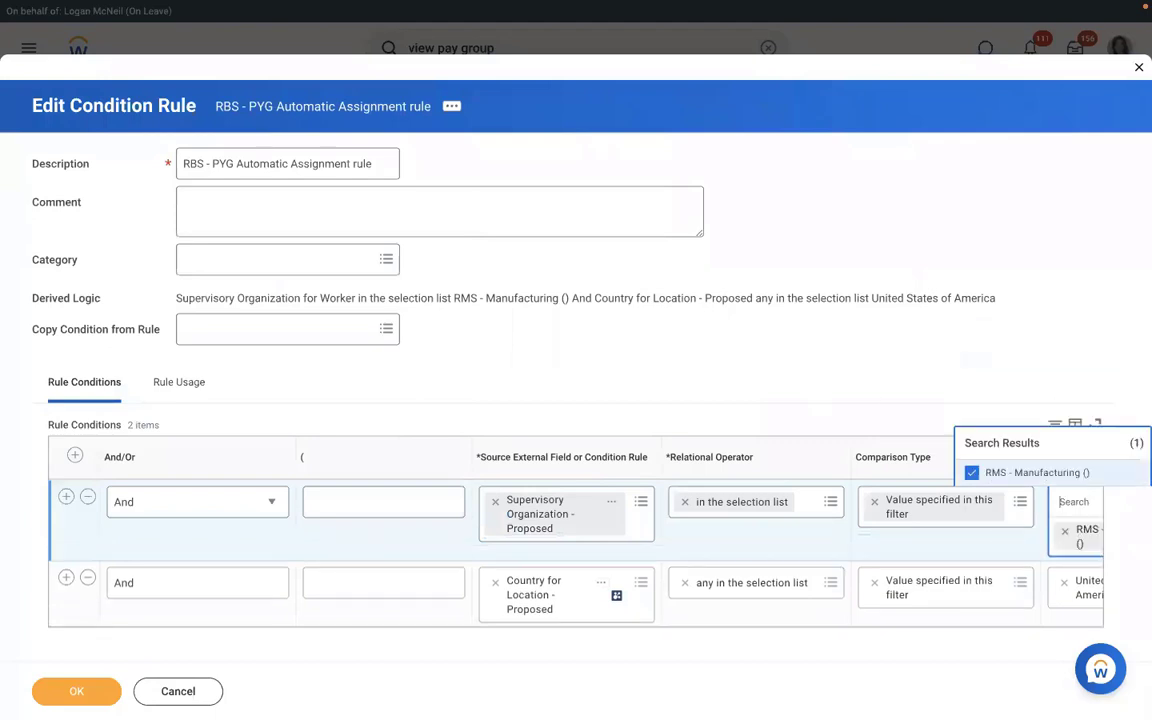
left_click(476, 560)
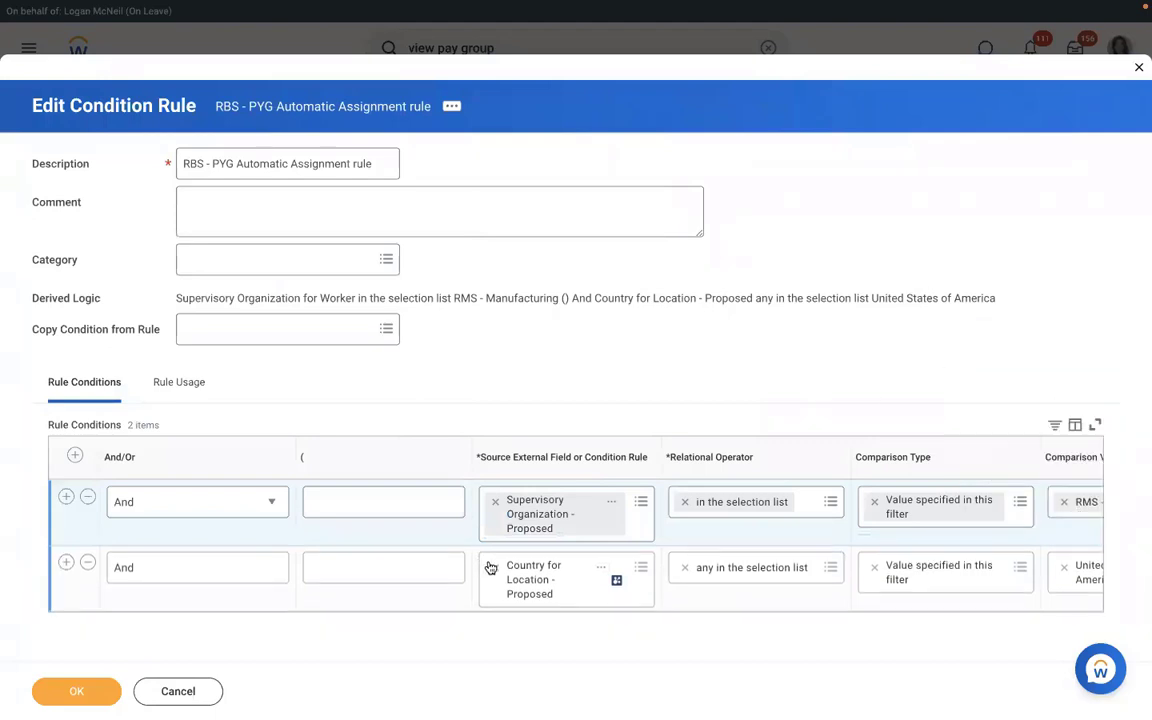
- Set the second condition to Country for Location - Proposed as United States of America and save
left_click(538, 566)
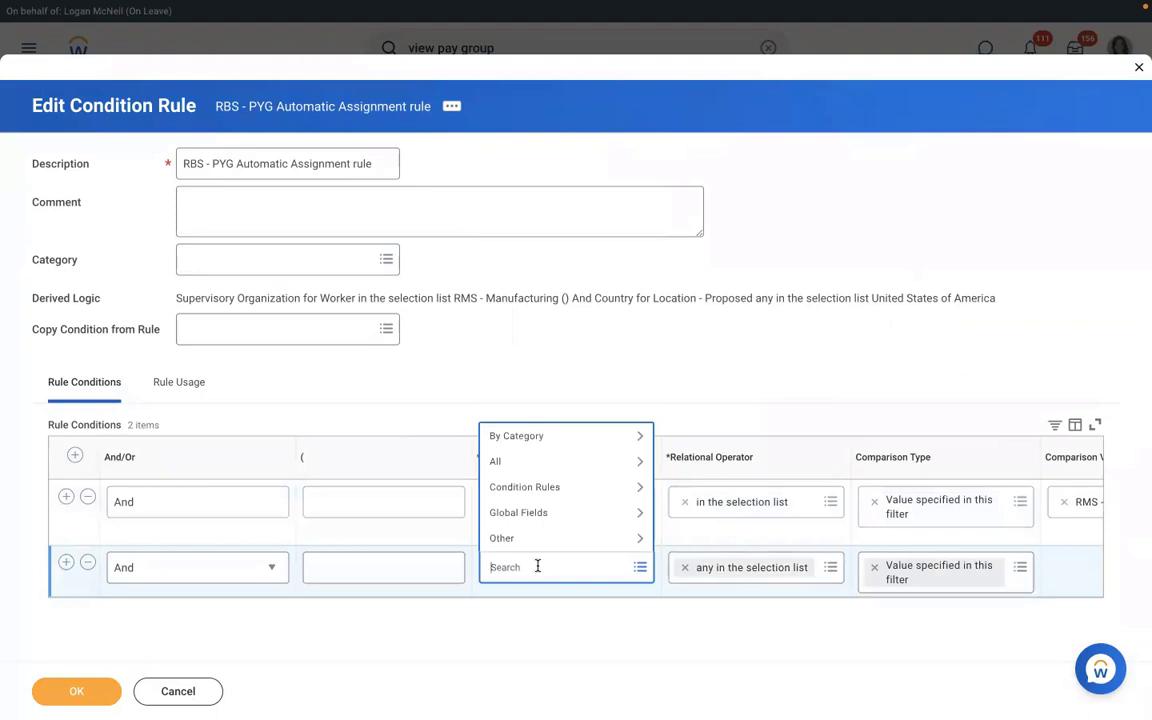
type("l")
key("BackSpace")
type("country")
key("Return")
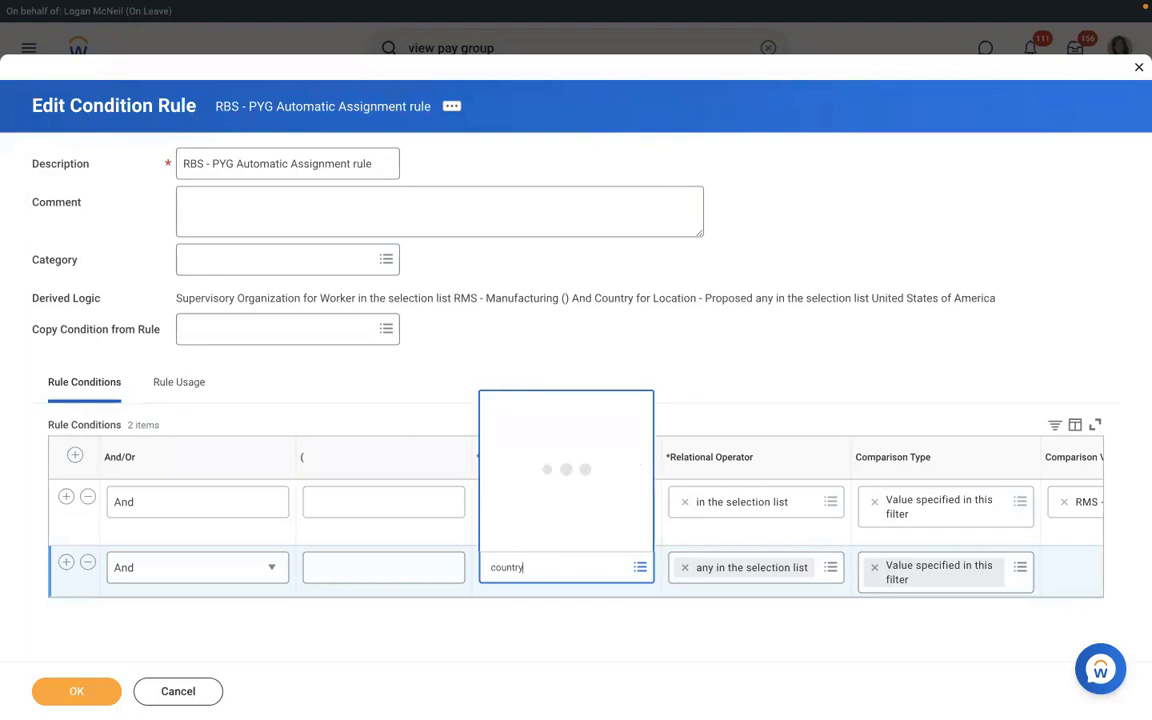
key("Down")
key("Down")
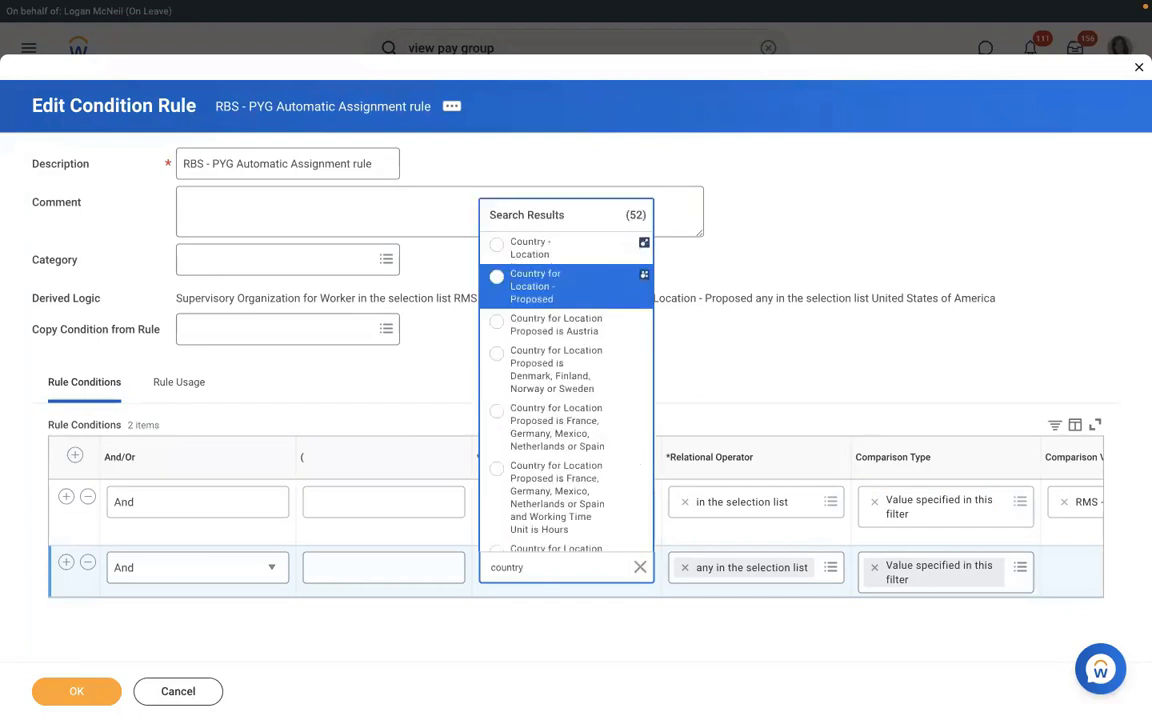
key("Up")
key("Return")
left_click(1072, 567)
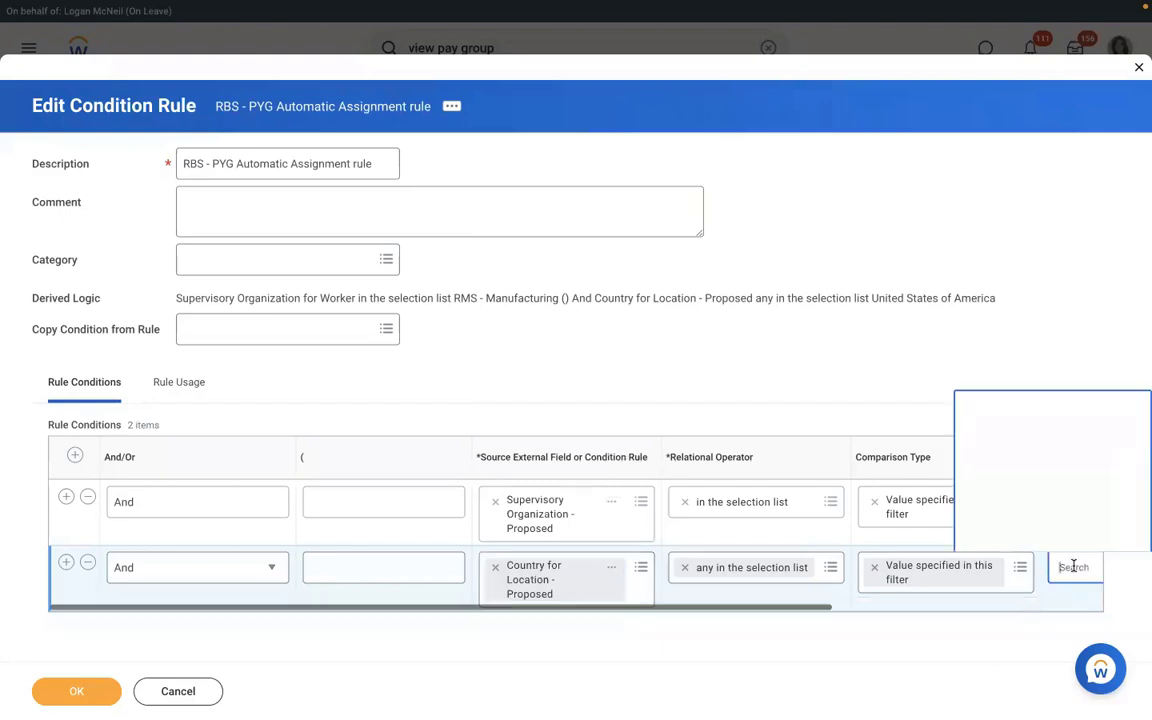
type("u")
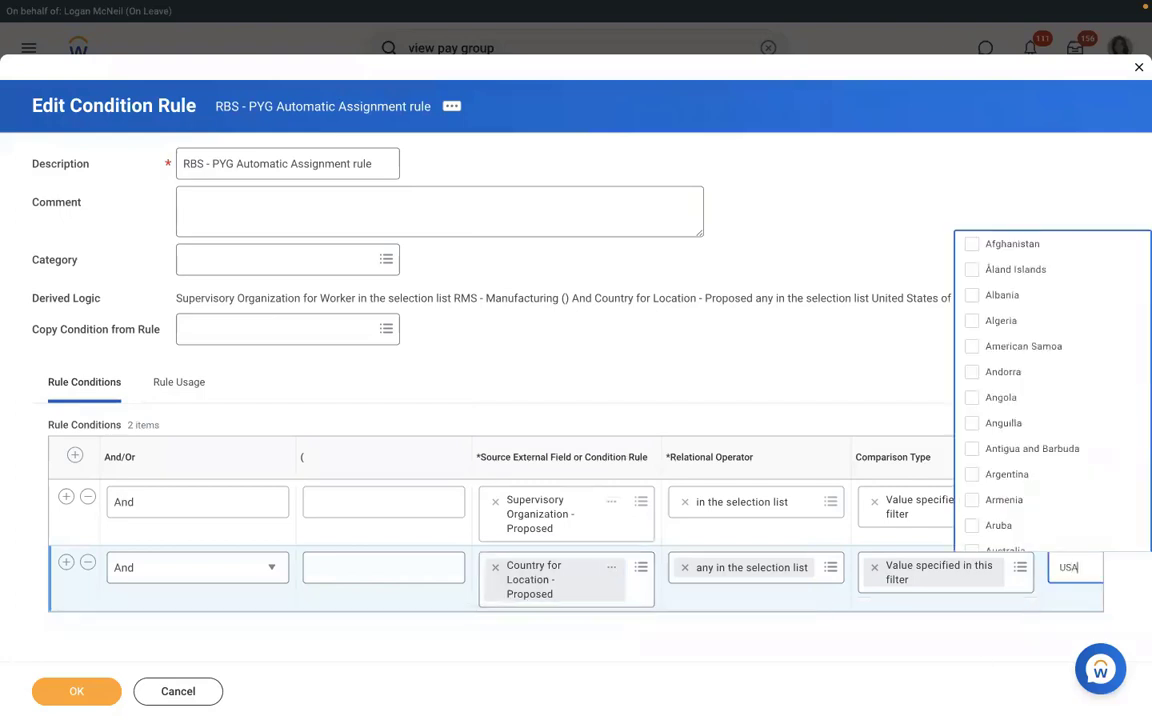
key("Return")
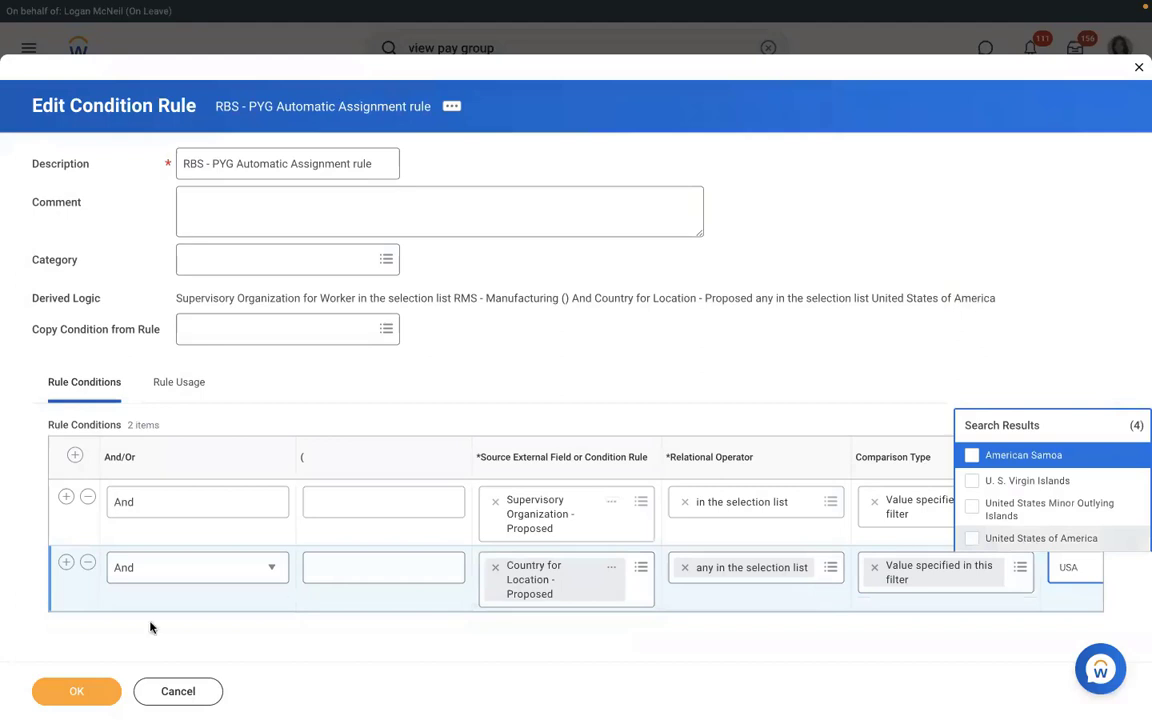
left_click(75, 693)
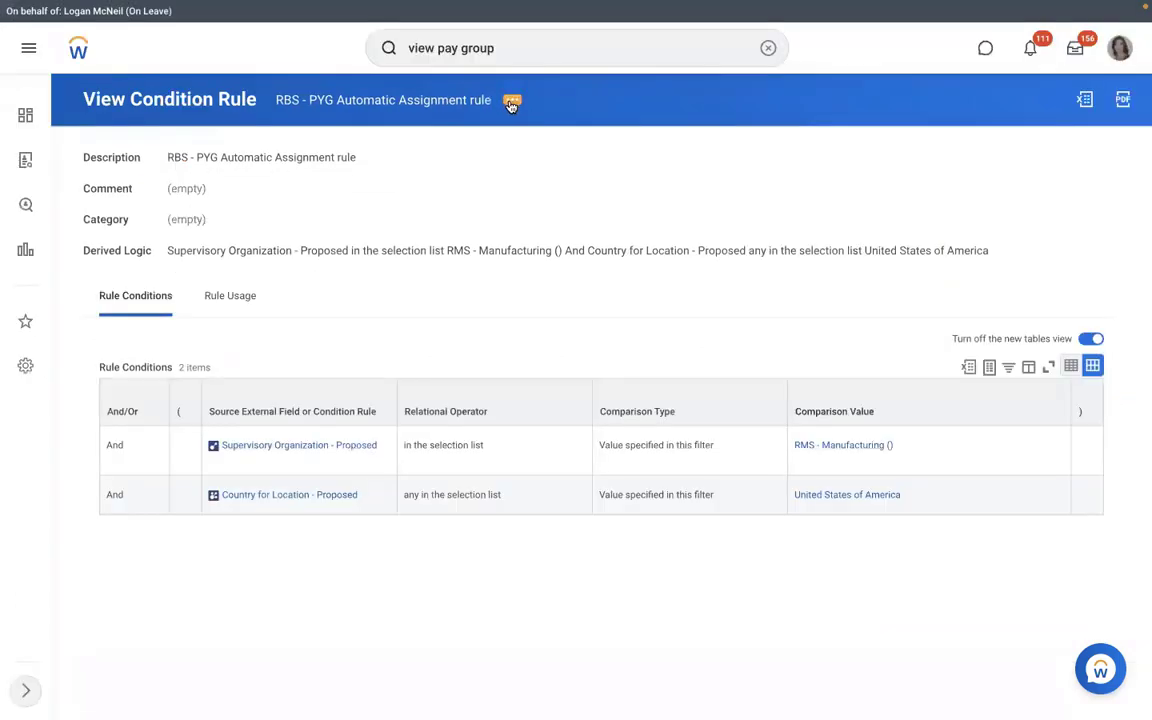
left_click(511, 105)
- Dismiss the rule's actions panel and rerun the 'view pay group' search
mouse_move(604, 169)
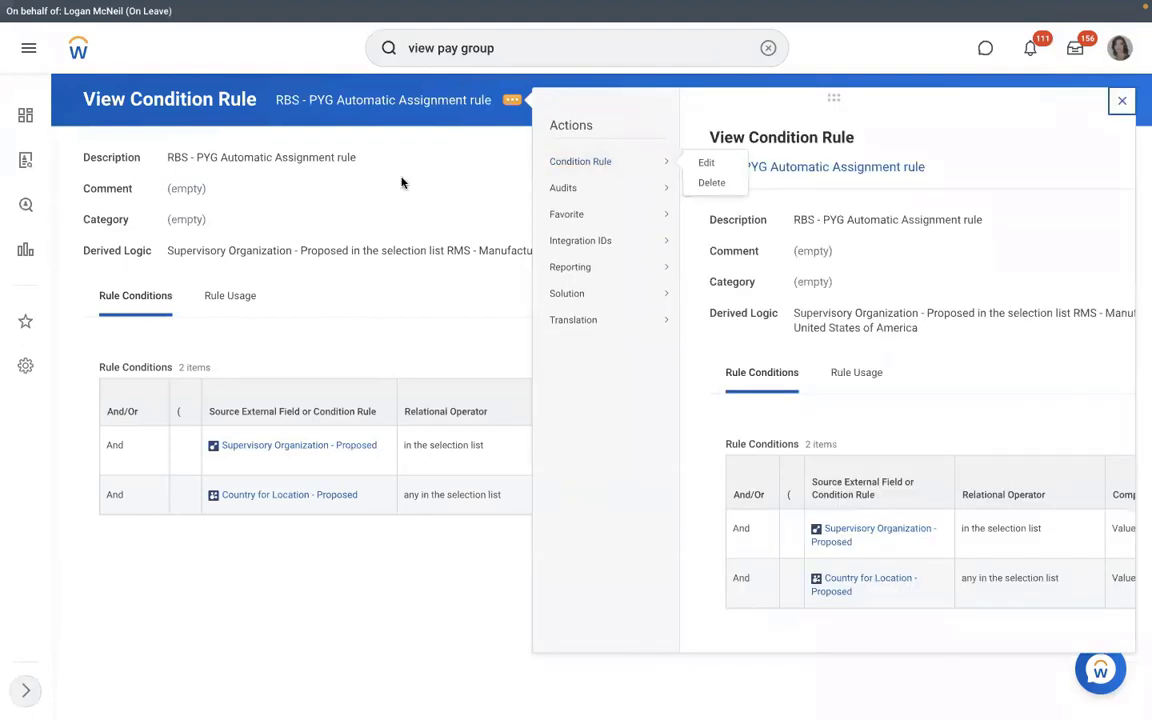
left_click(345, 102)
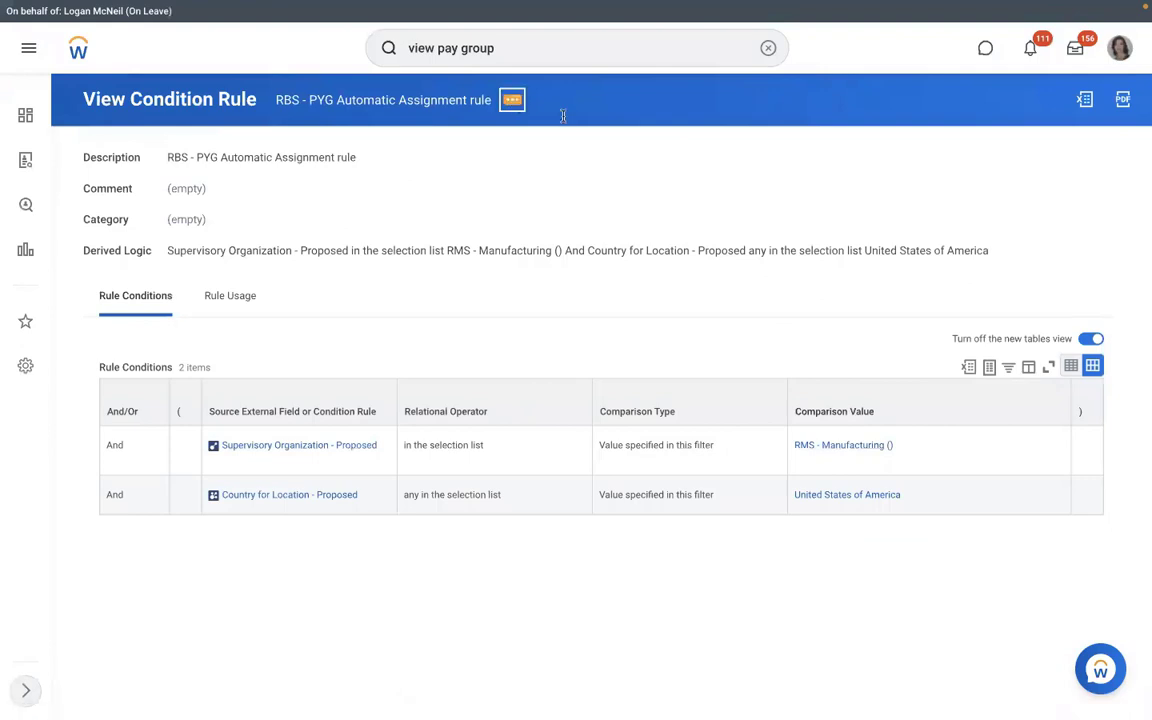
mouse_move(601, 163)
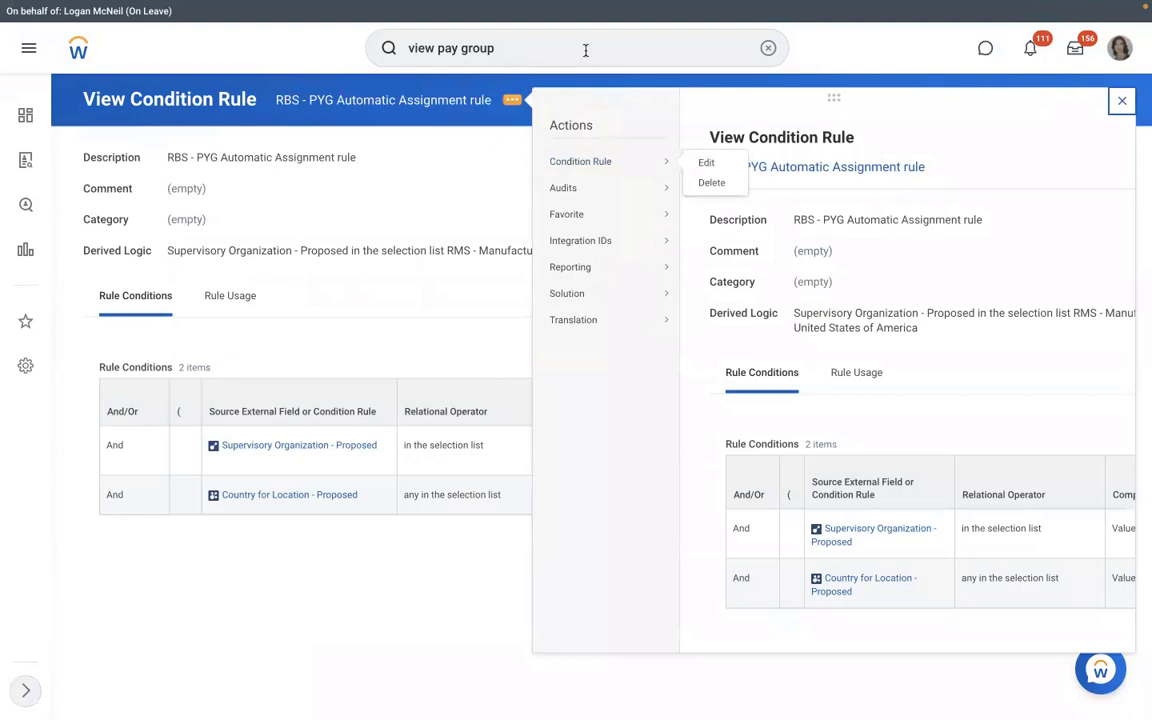
key("Return")
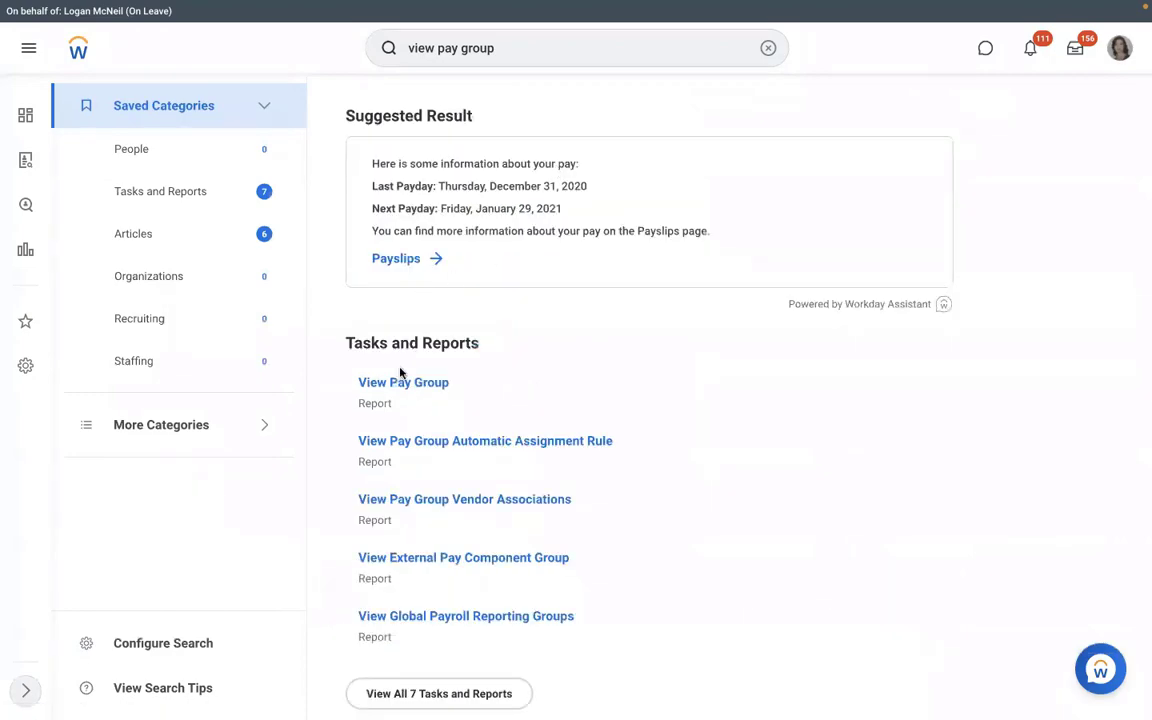
- Run View Pay Group for RBS - Monthly PYG, searched with 'RMDRBS'
left_click(396, 383)
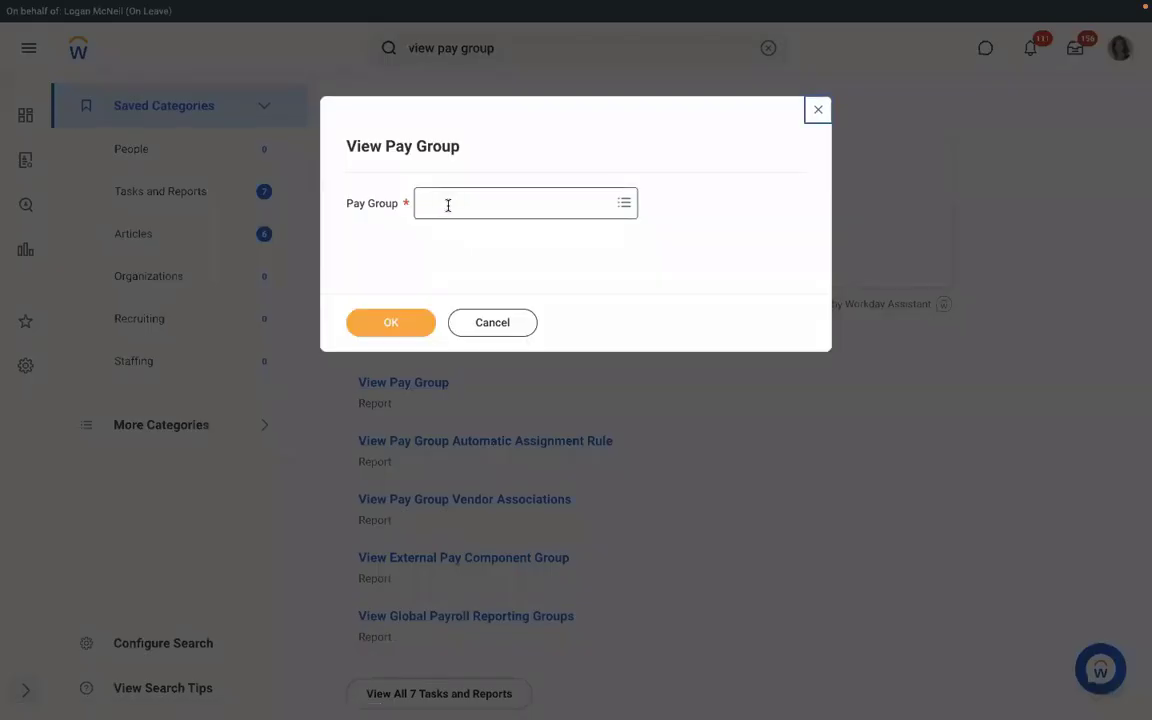
left_click(448, 205)
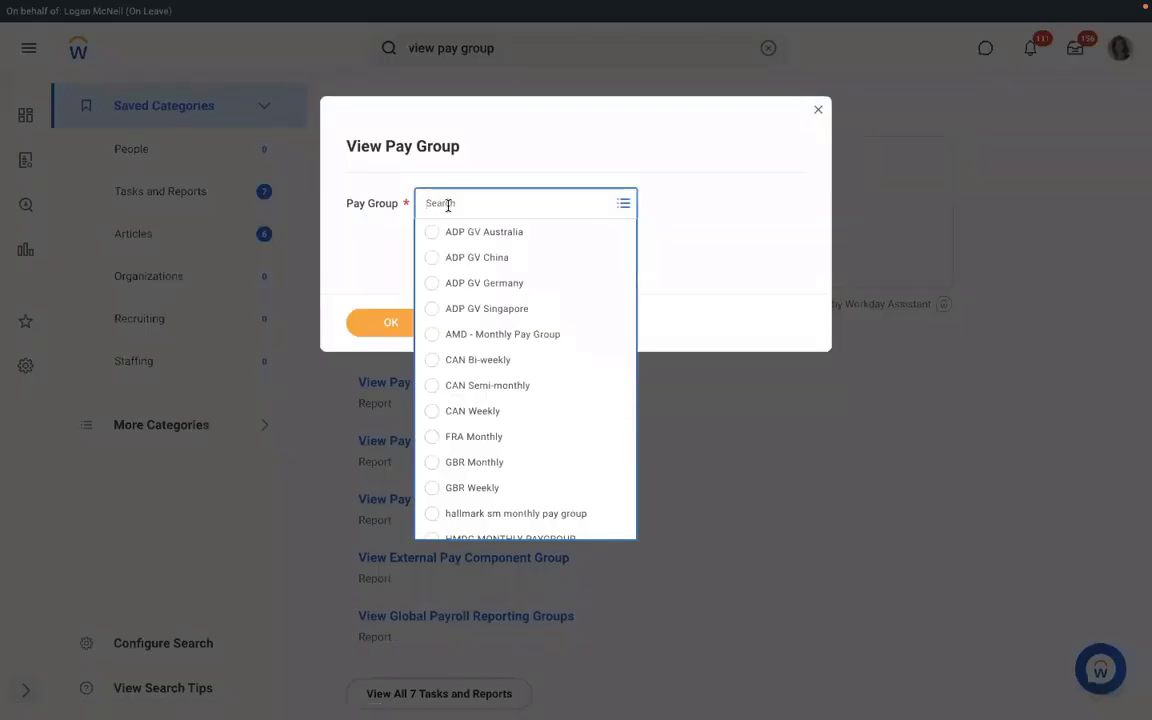
type("RMD")
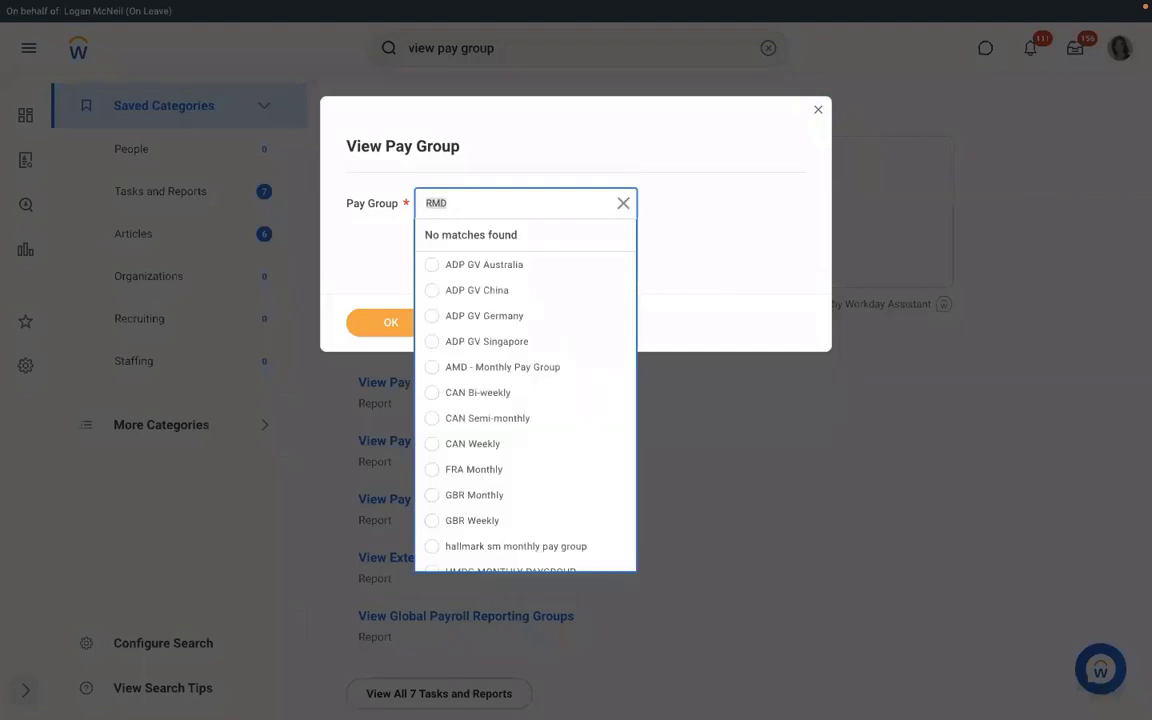
type("RBS")
key("Return")
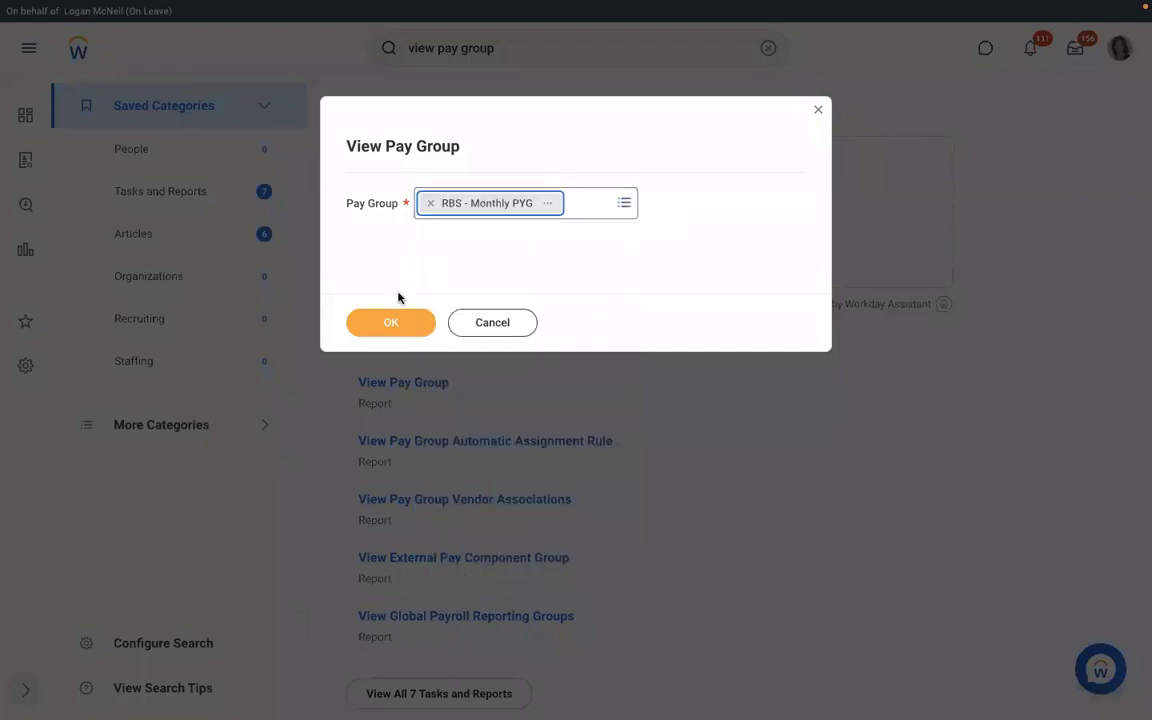
left_click(391, 318)
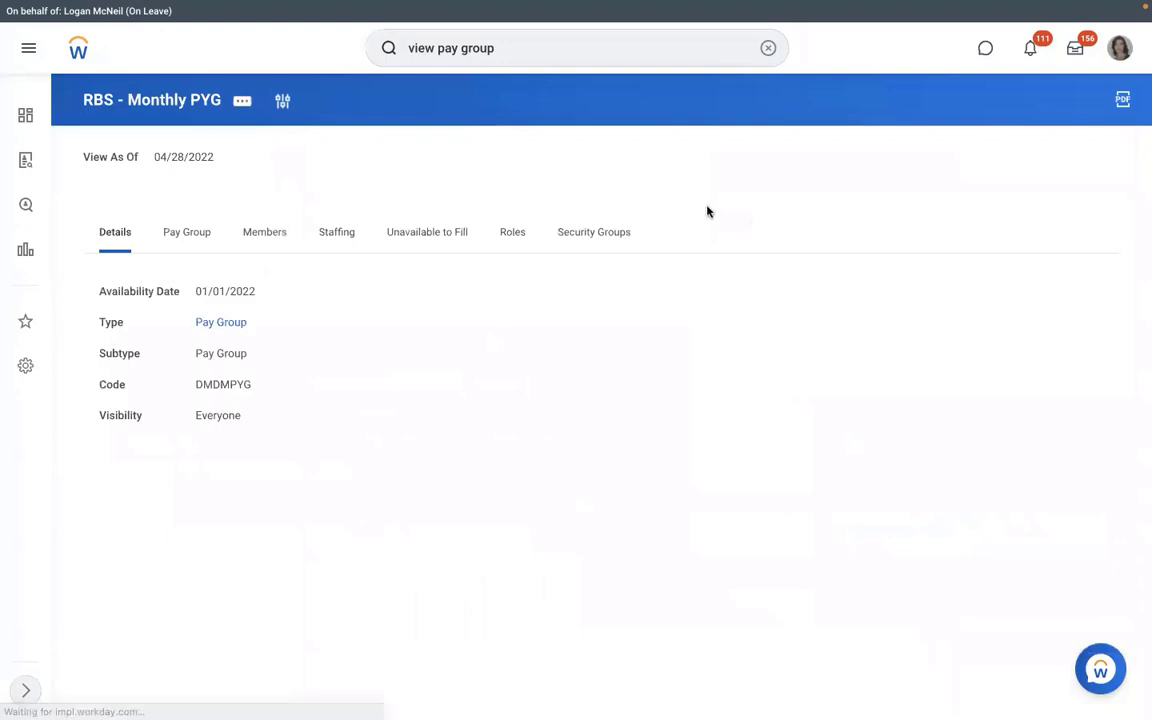
- Check the Pay Group tab's country and assignment rule, then start Edit Organization
left_click(188, 238)
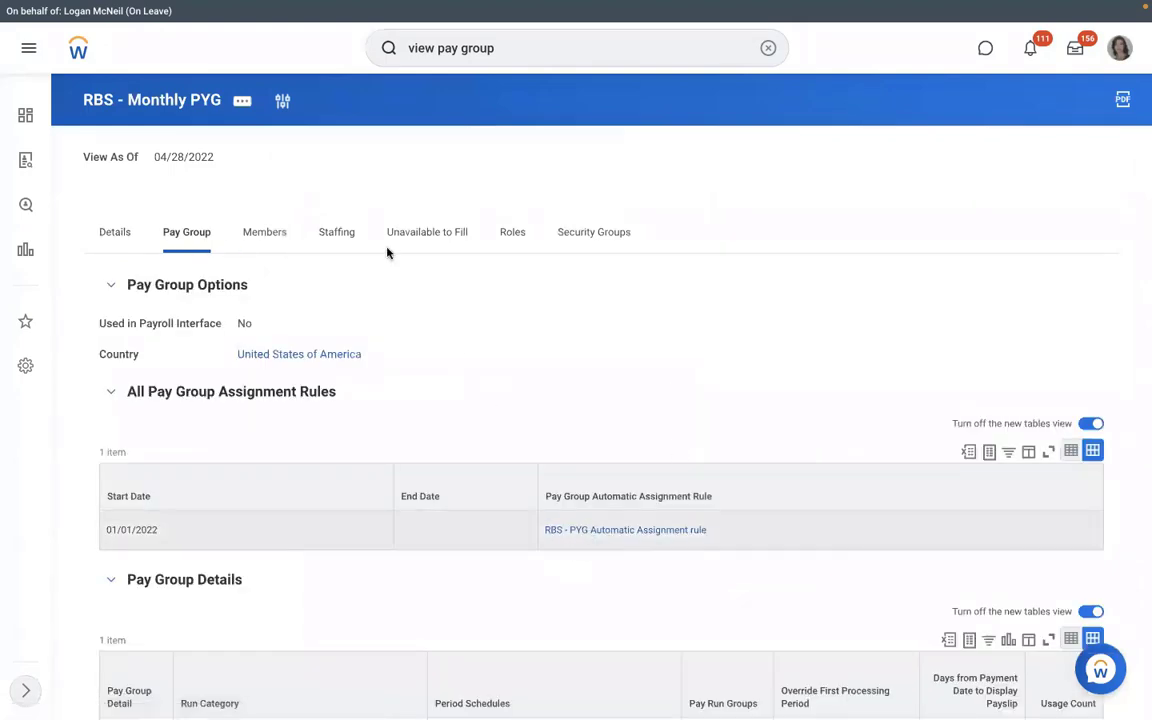
left_click(243, 102)
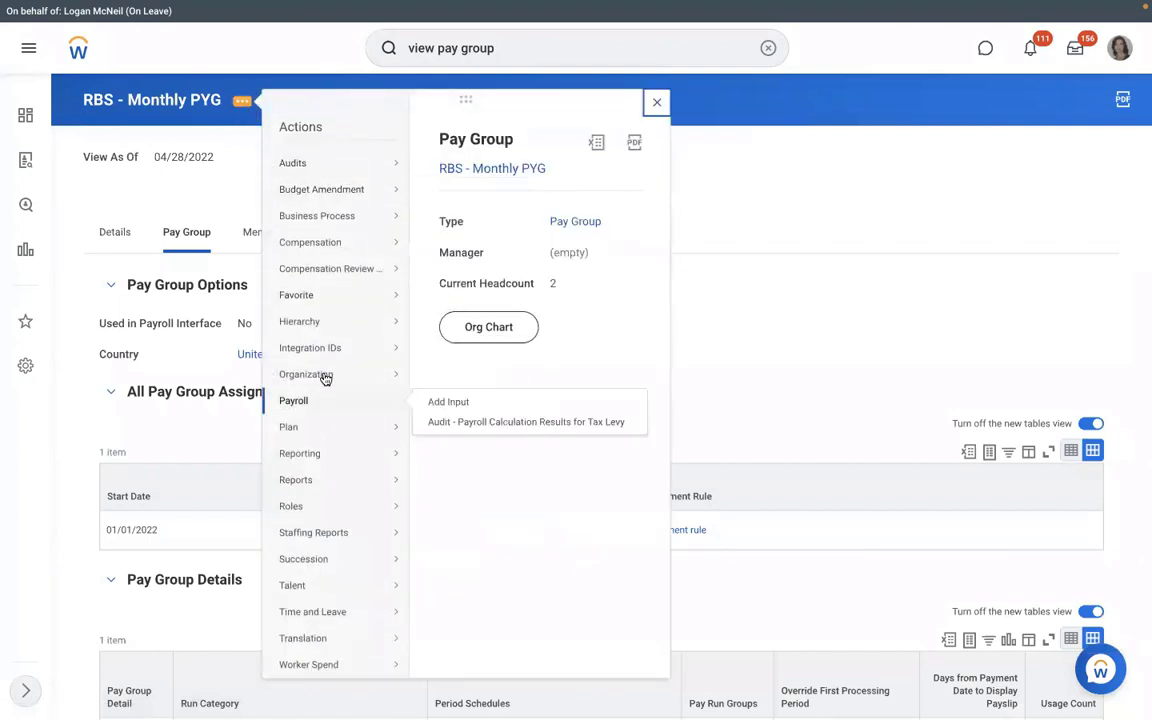
mouse_move(328, 376)
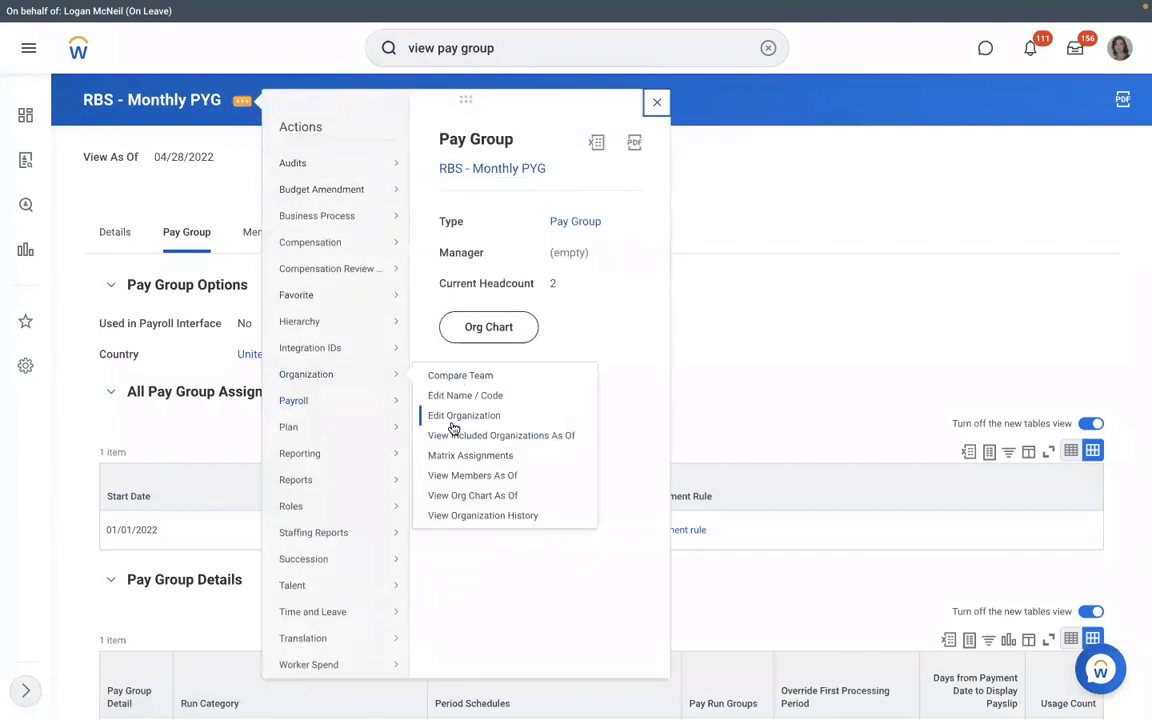
left_click(453, 424)
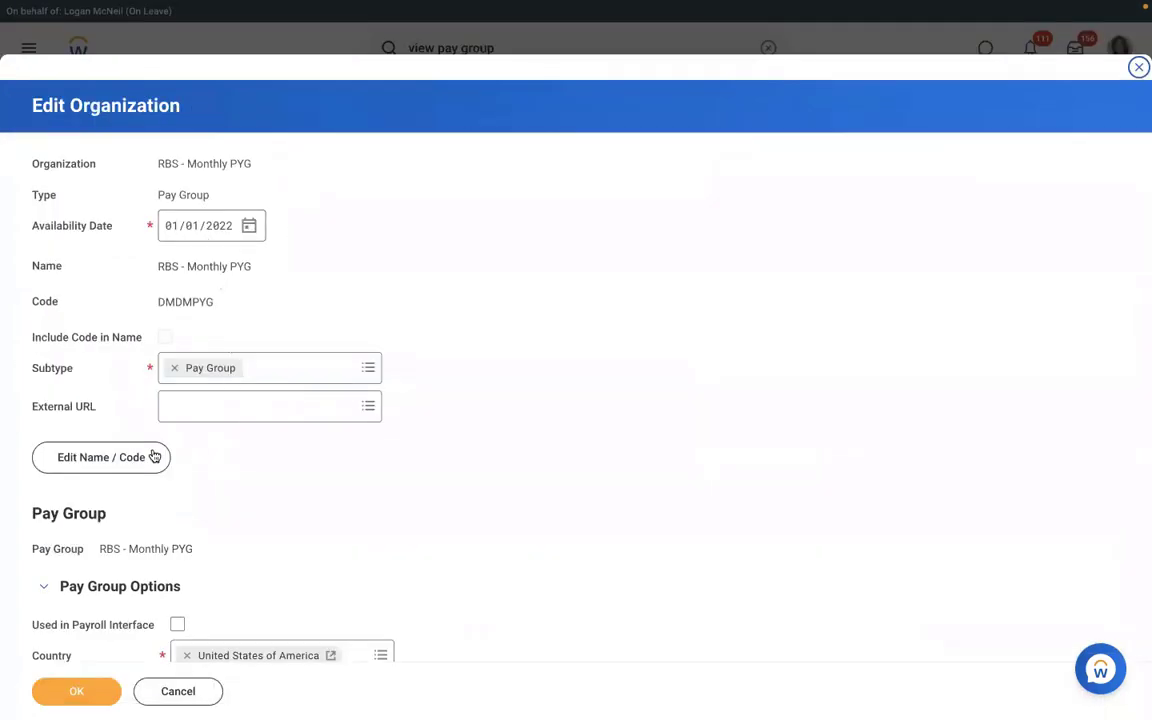
- Change the pay group name prefix from RBS to RMS, making it RMS - Monthly PYG
left_click(137, 463)
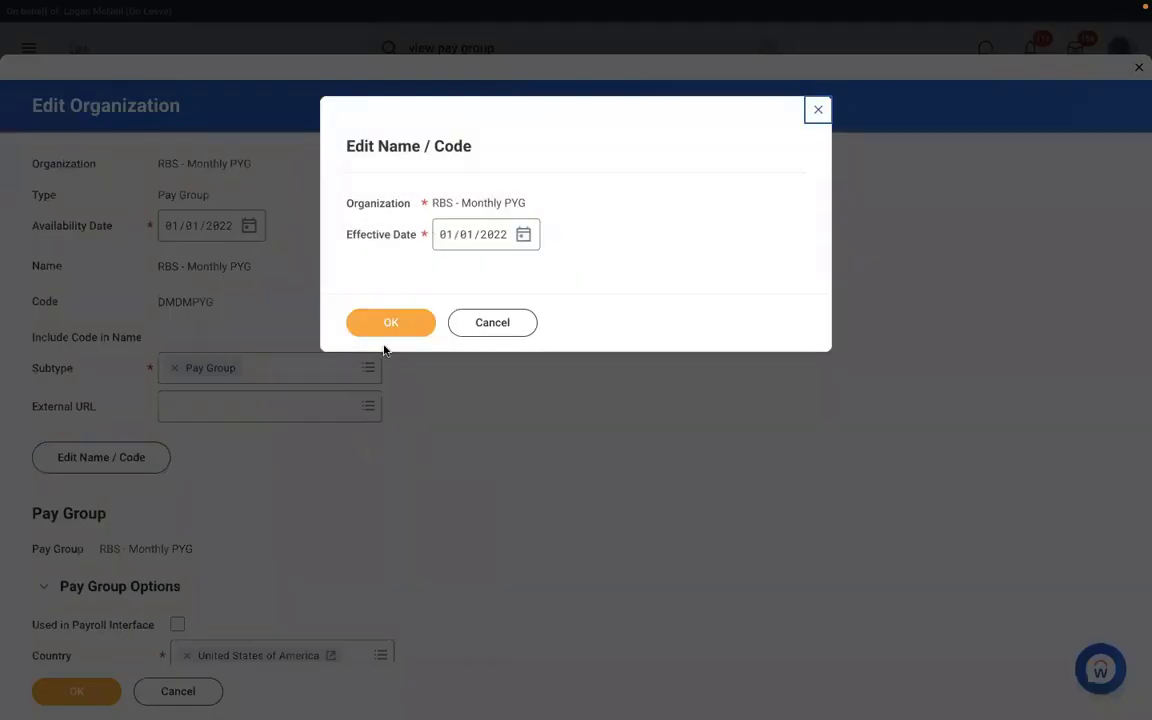
left_click(374, 331)
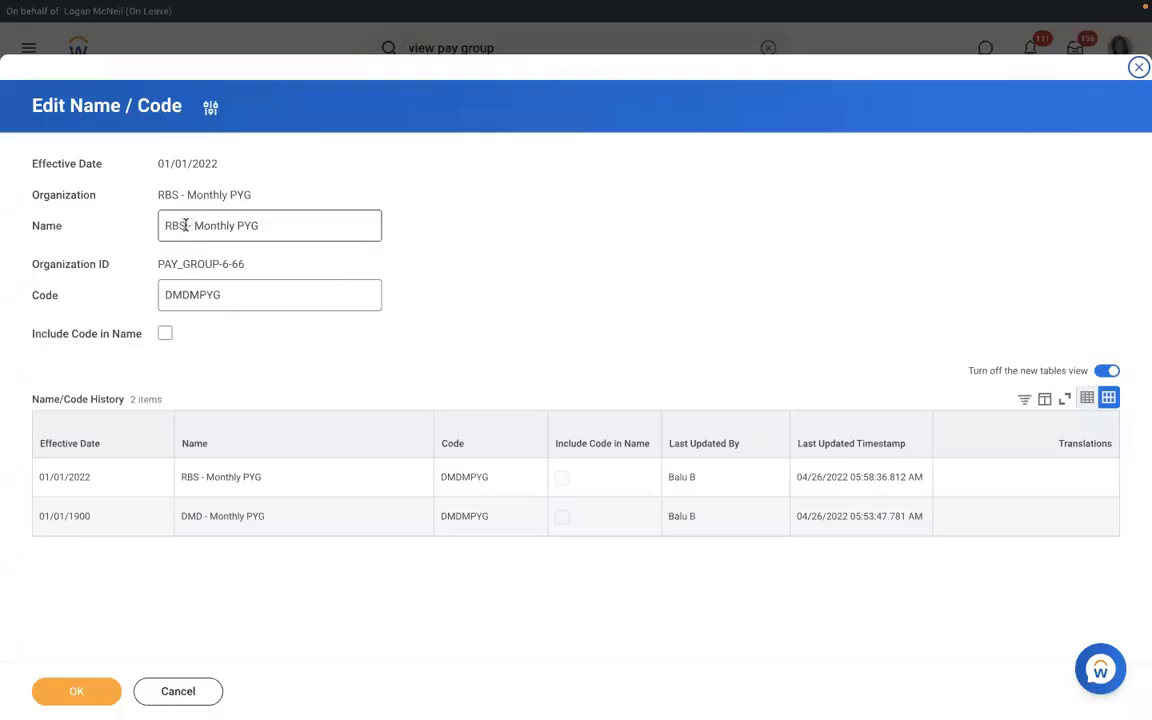
left_click(185, 225)
key("BackSpace")
key("BackSpace")
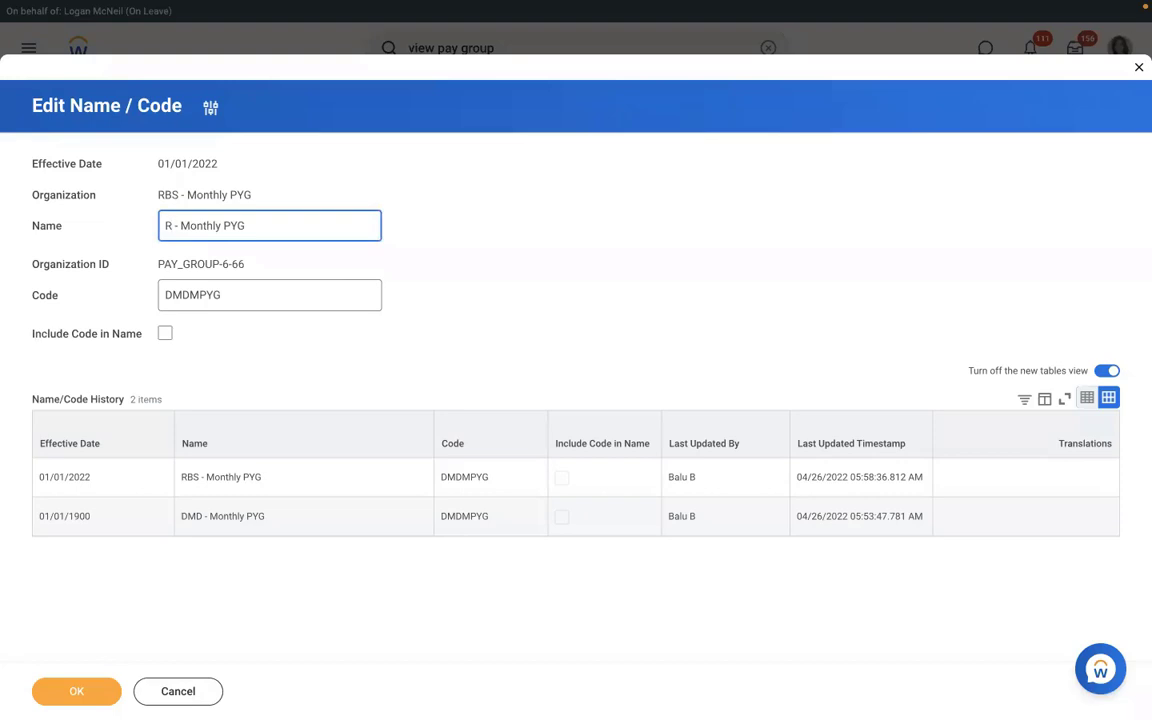
type("MS")
left_click(76, 691)
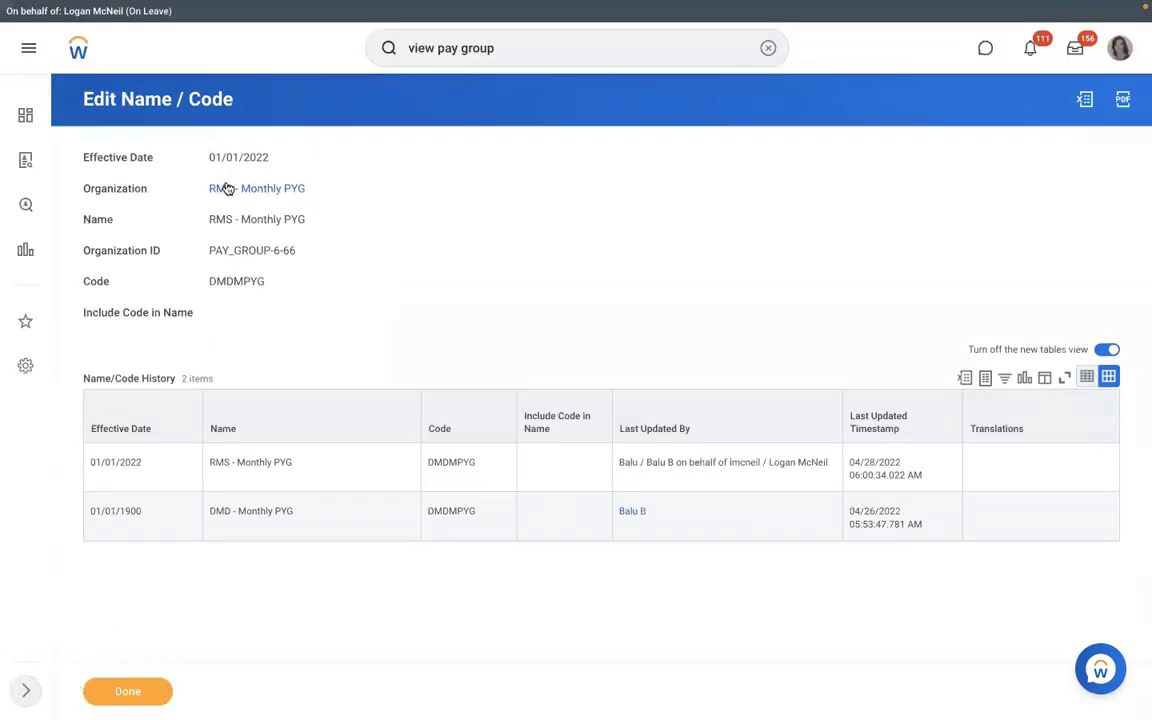
left_click(228, 188)
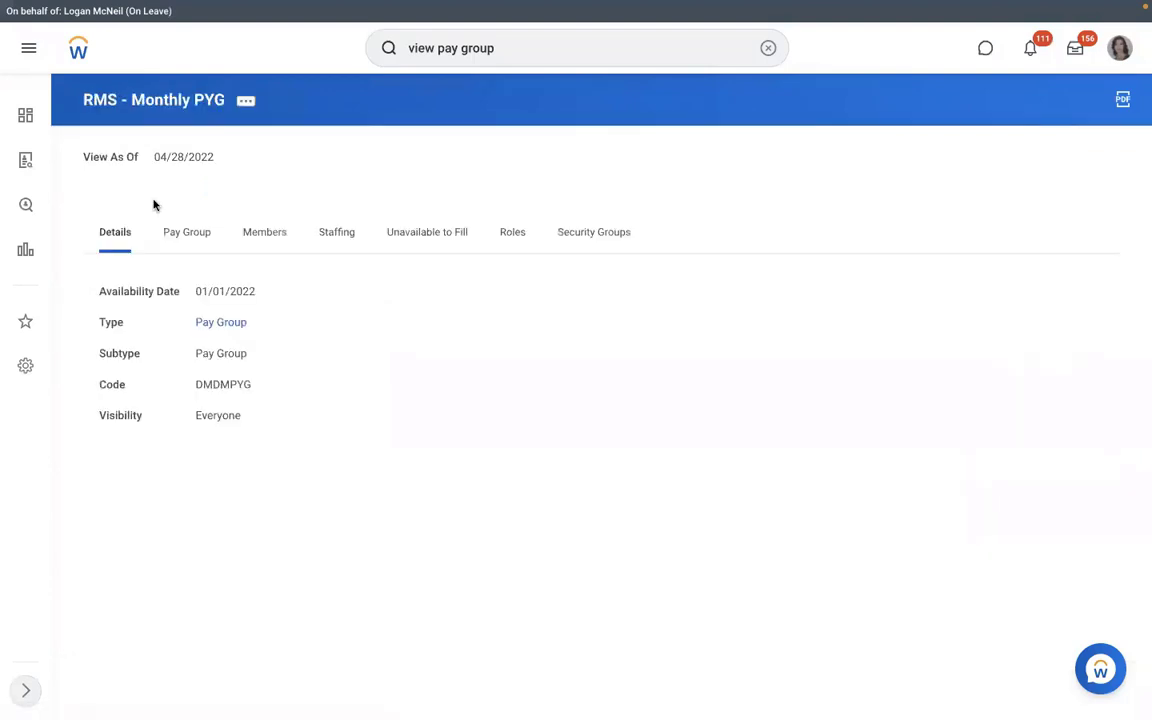
- Test the RBS - PYG Automatic Assignment rule on the new hire's pay group event, getting Rule Result Yes
left_click(188, 247)
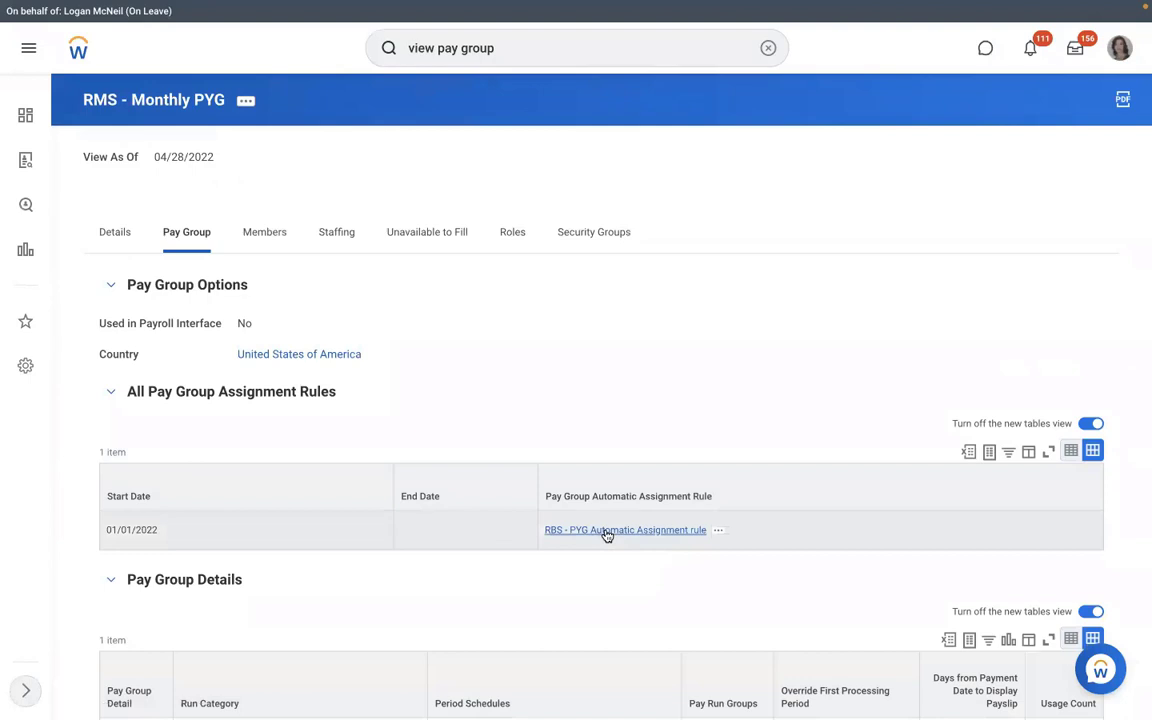
left_click(719, 531)
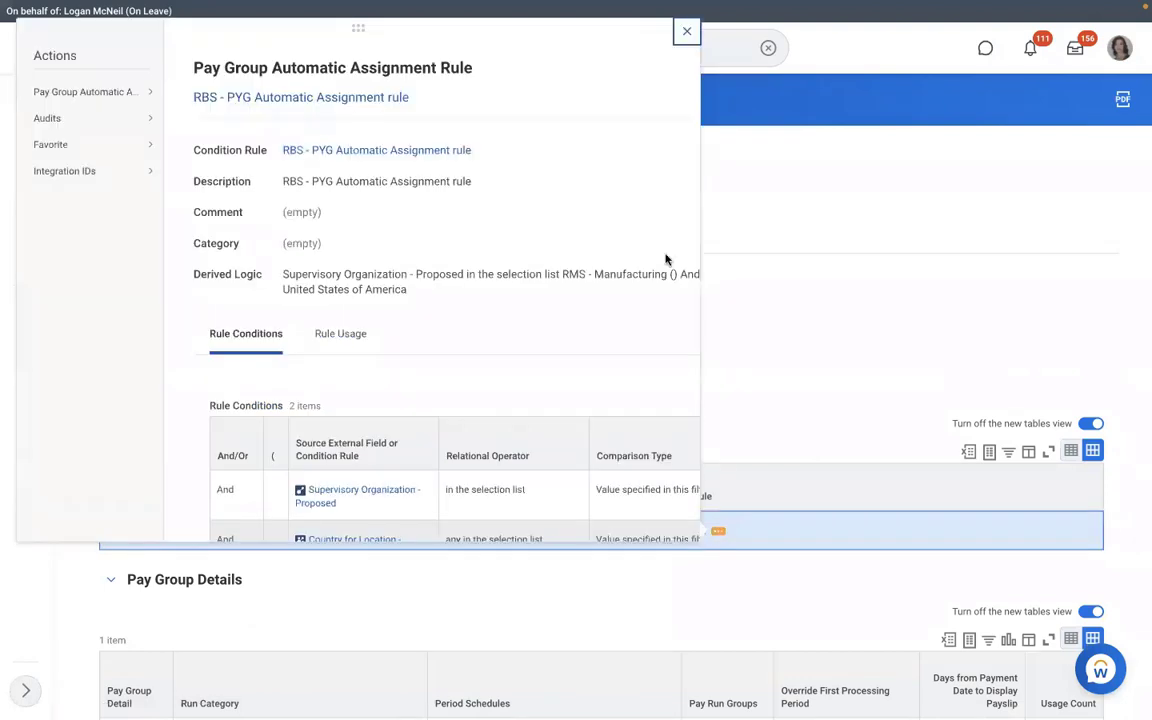
mouse_move(128, 93)
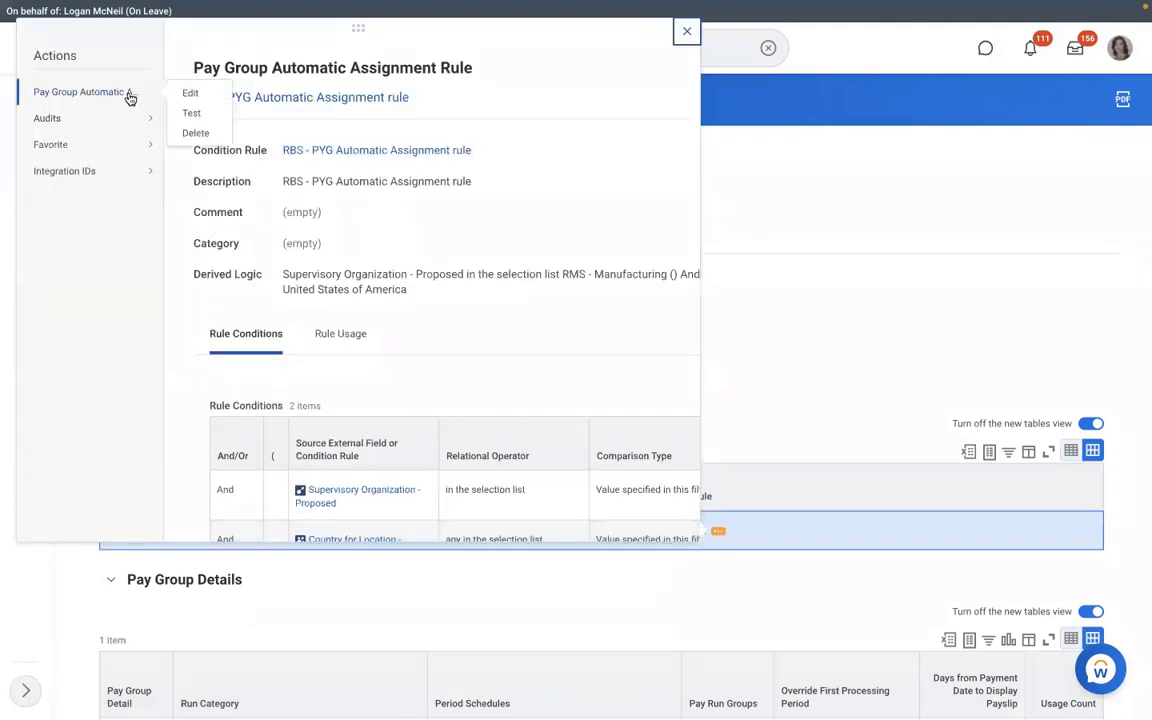
left_click(189, 113)
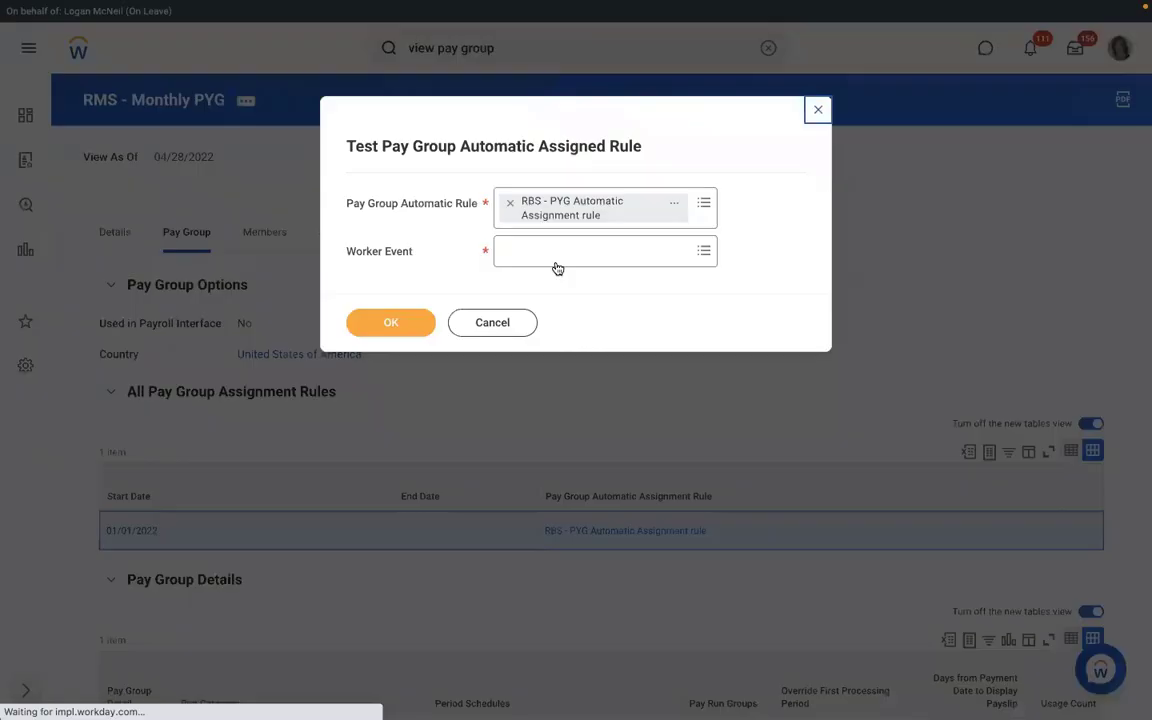
left_click(542, 253)
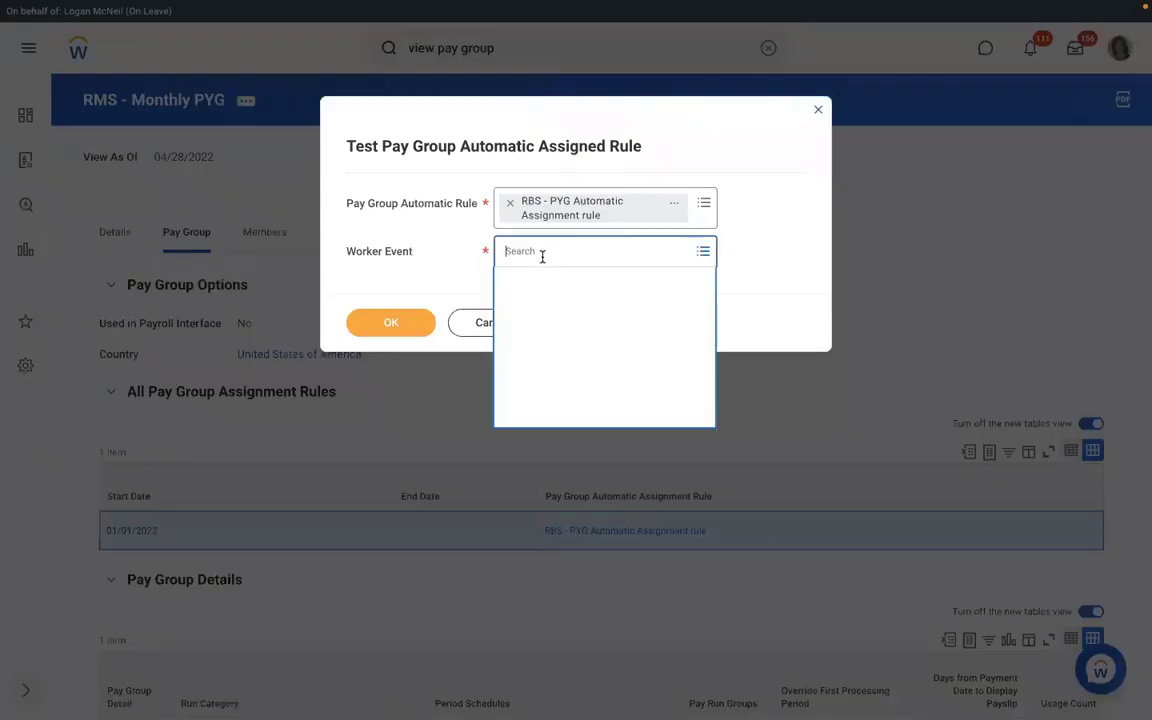
type("RICHAR")
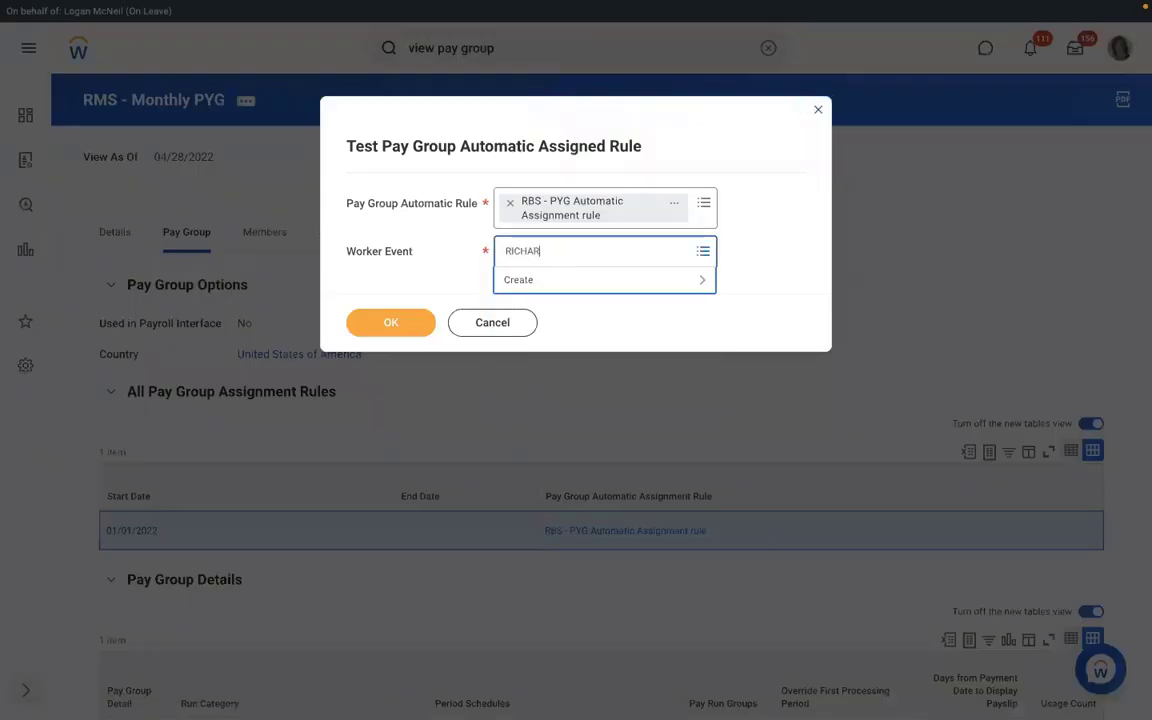
type("D K")
key("Return")
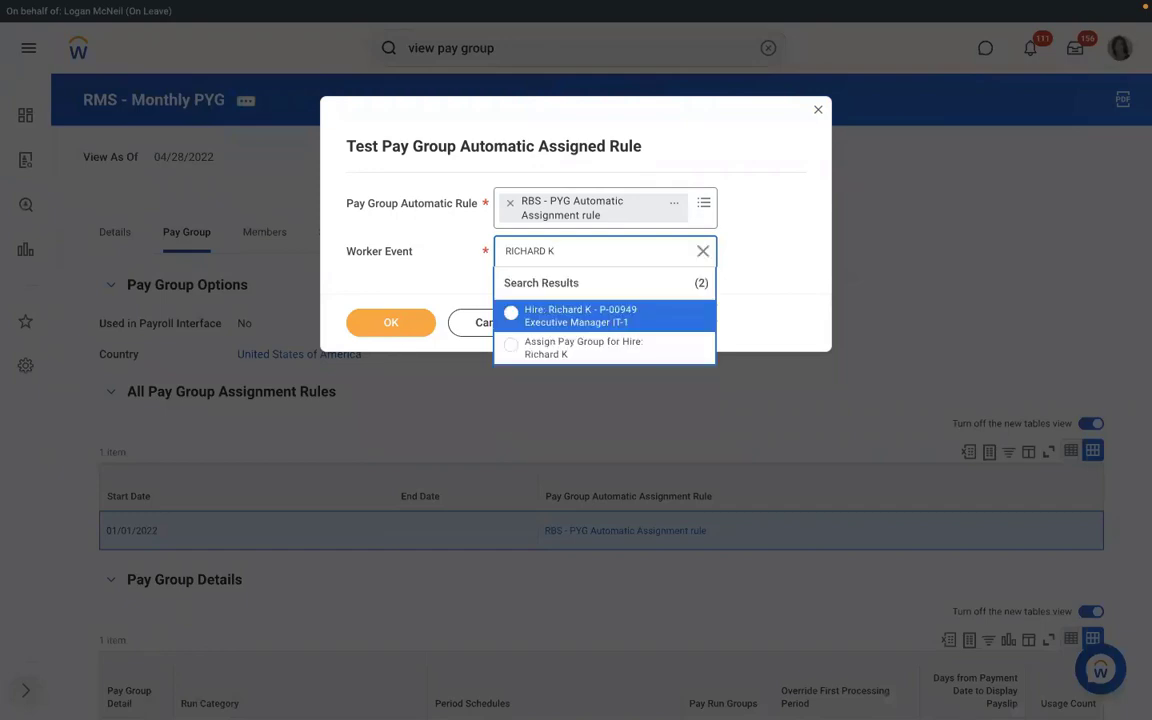
left_click(560, 343)
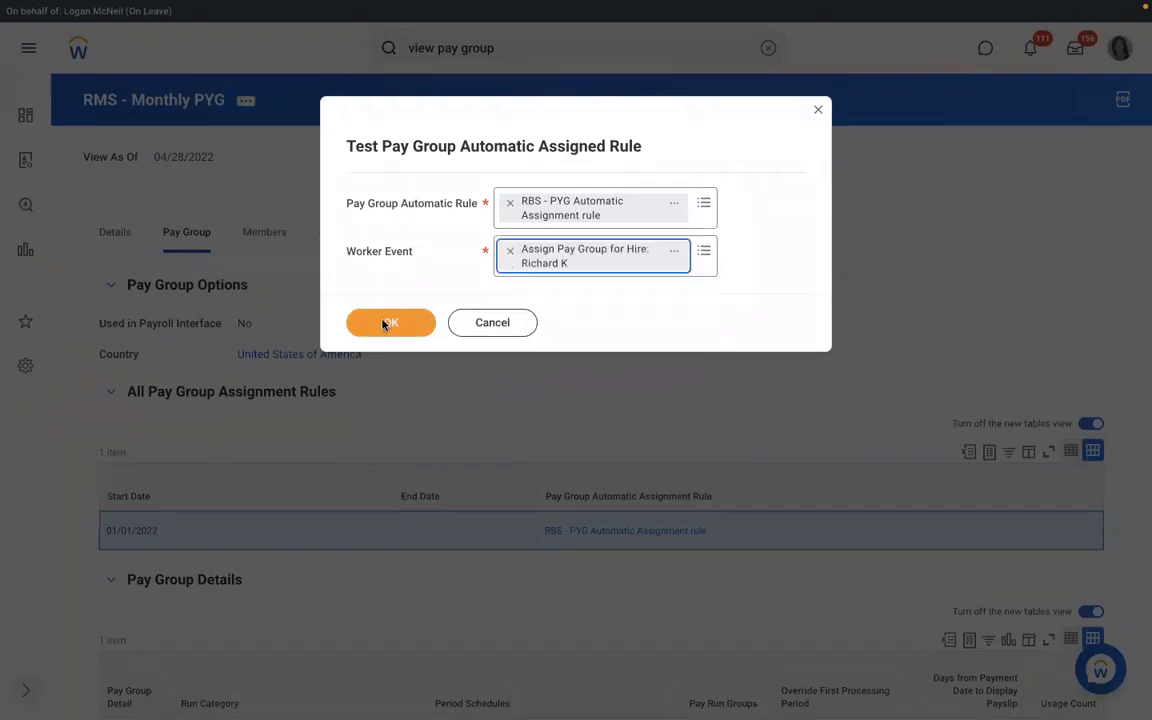
left_click(387, 323)
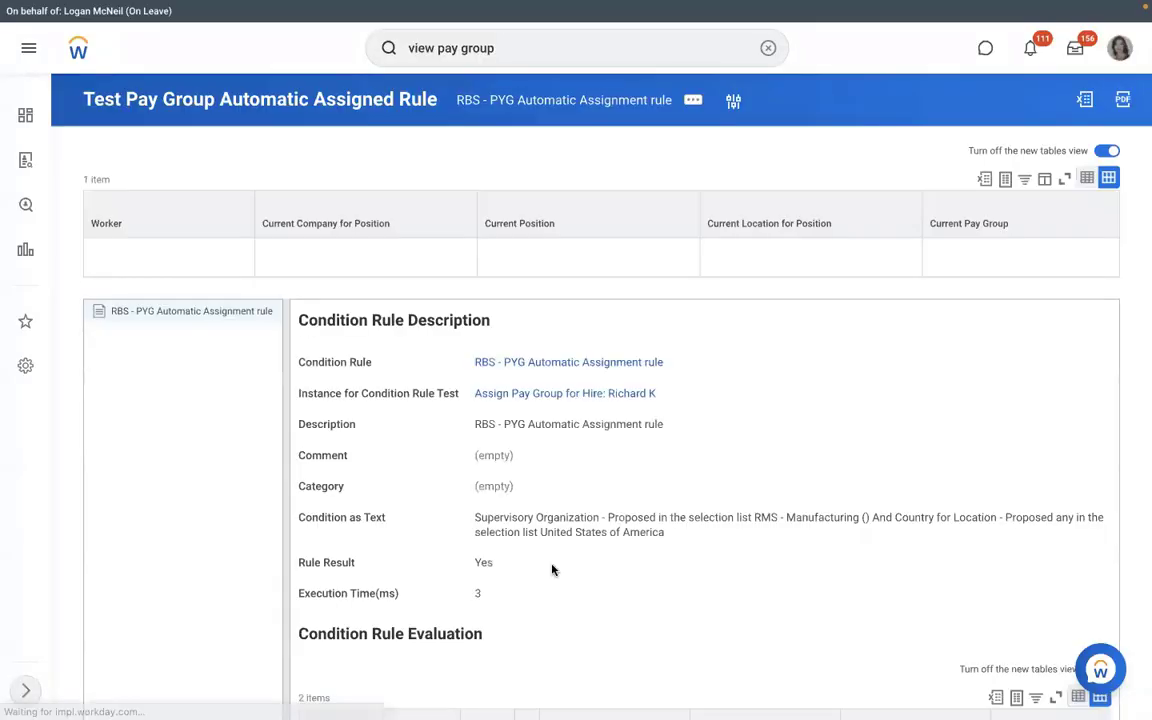
left_click_drag(518, 566, 461, 564)
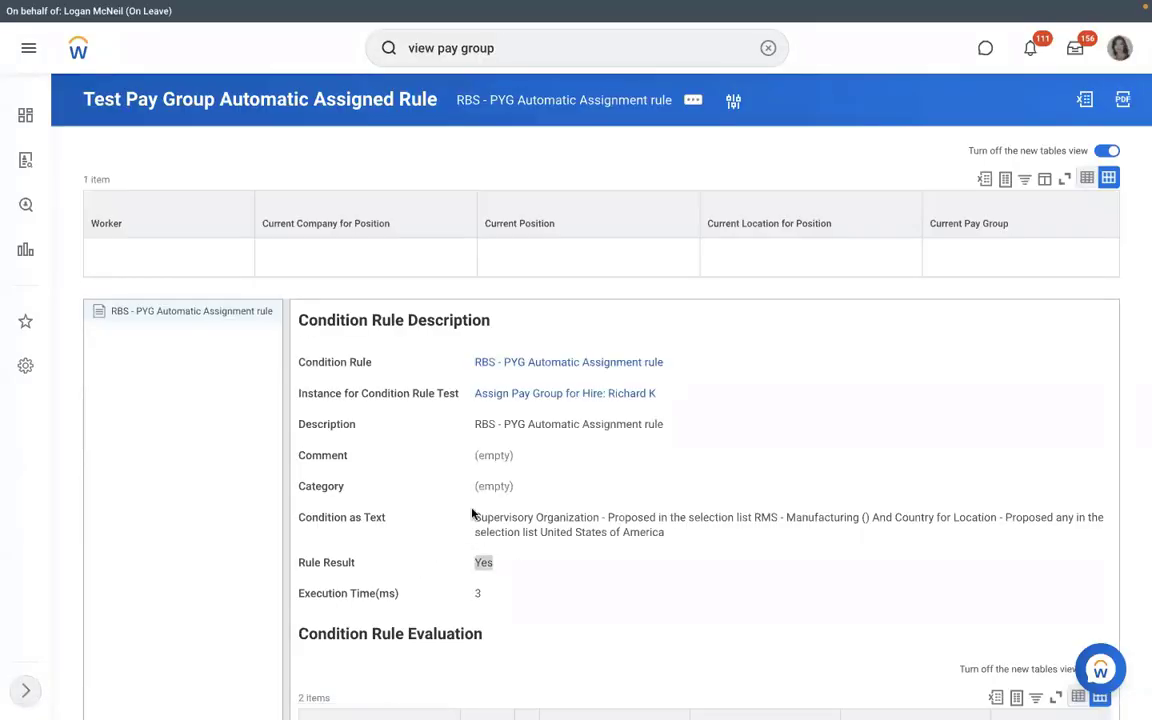
left_click(660, 377)
left_click(674, 363)
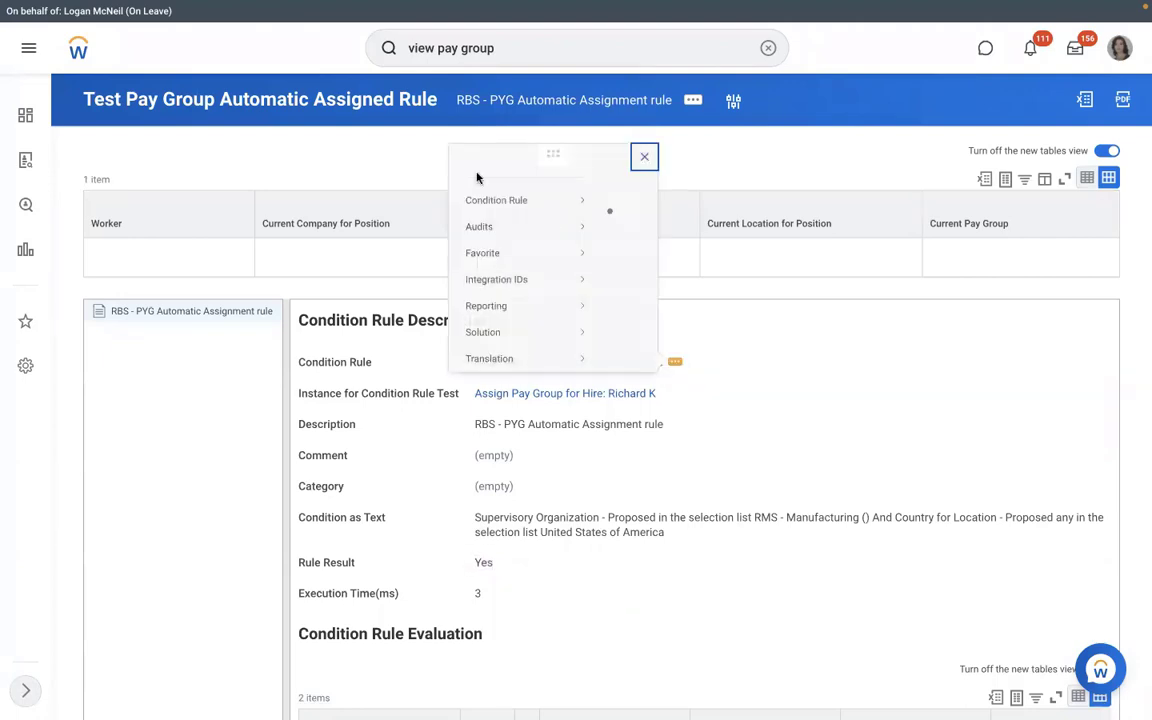
- Change the rule description to 'RMS - PYG Automatic Assignment rule', save, and open RMS - Manufacturing
left_click(189, 95)
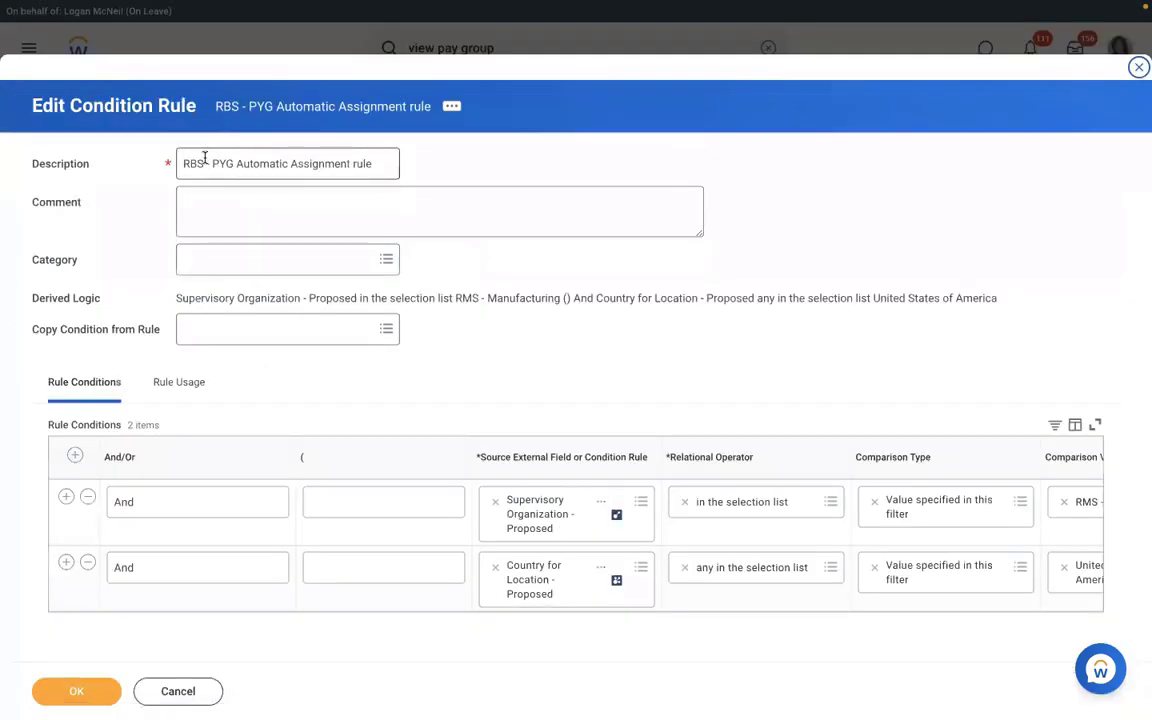
left_click(204, 163)
key("BackSpace")
key("BackSpace")
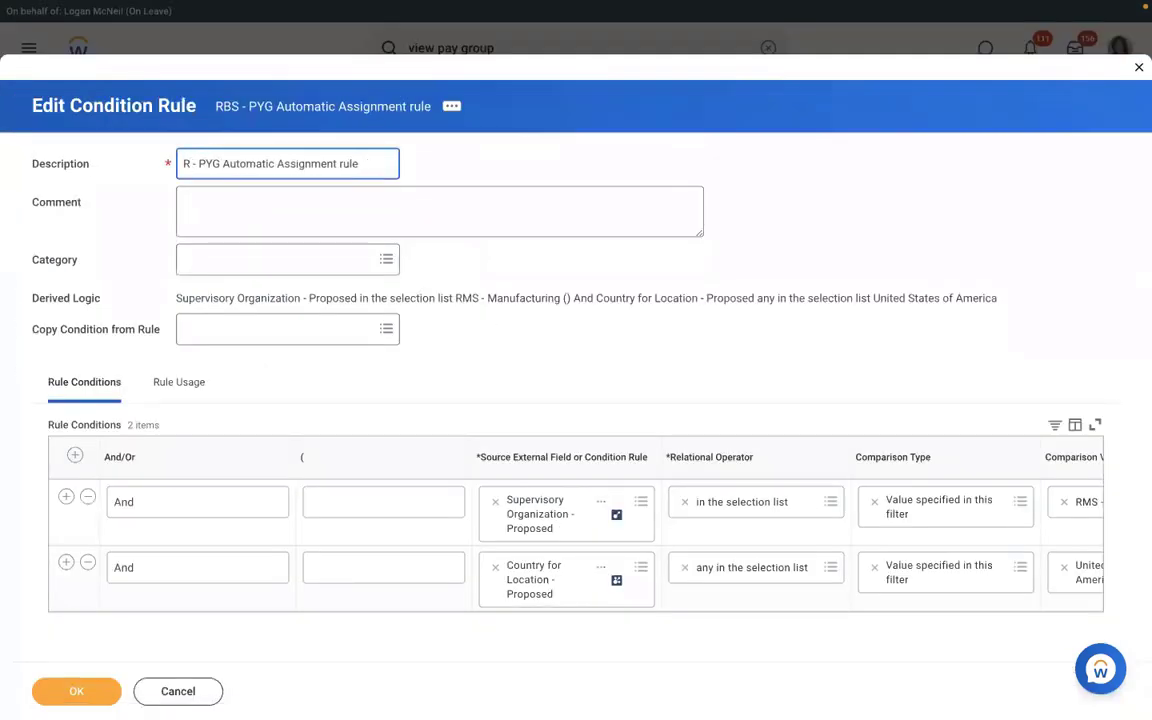
type("MS")
left_click(91, 680)
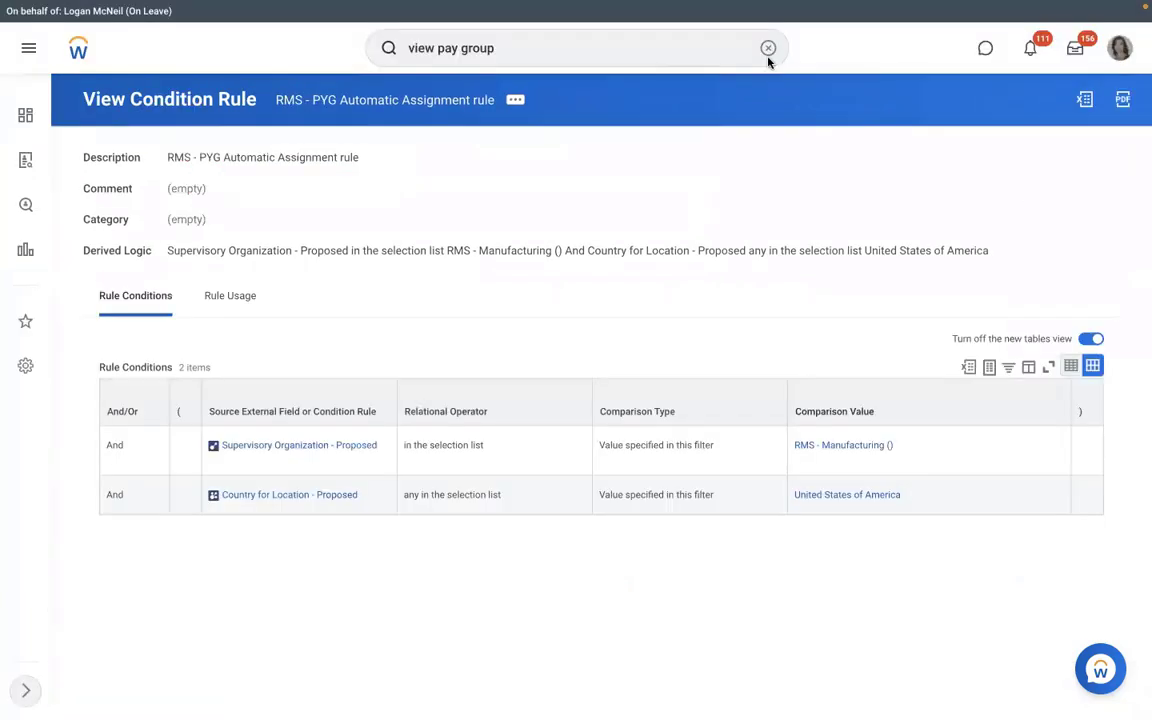
left_click(828, 445)
- Cancel the in-progress P-00949 Executive Manager IT-1 hire with comment TEST
left_click(268, 270)
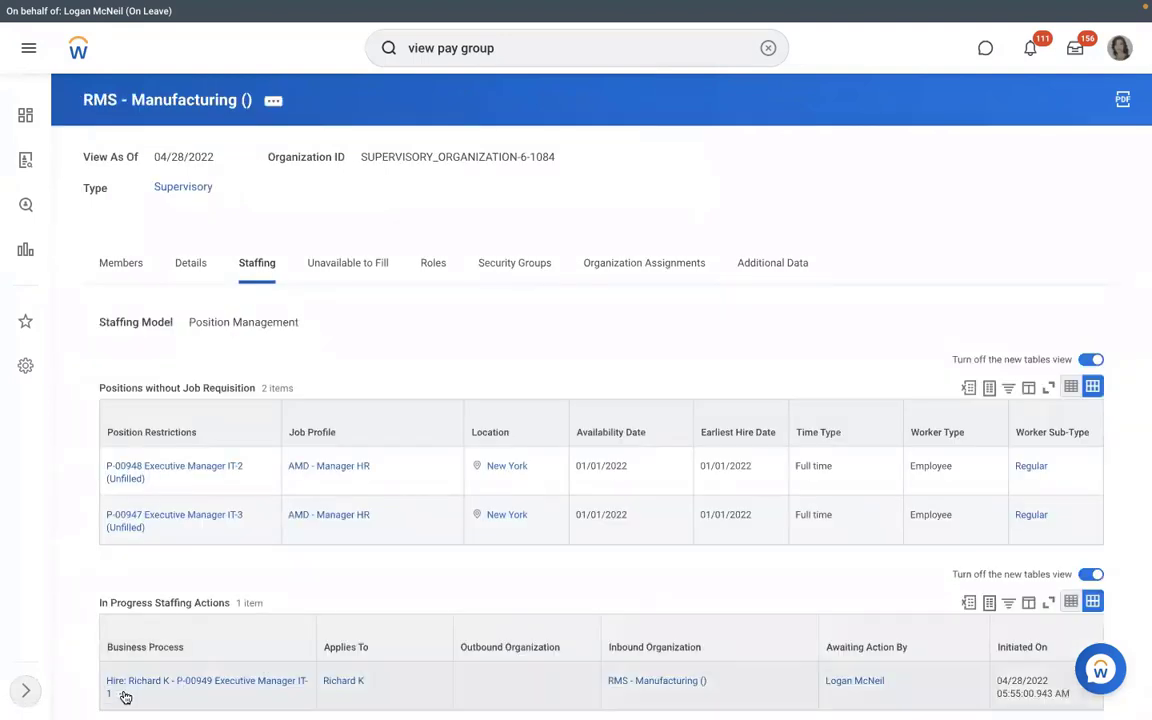
left_click(123, 694)
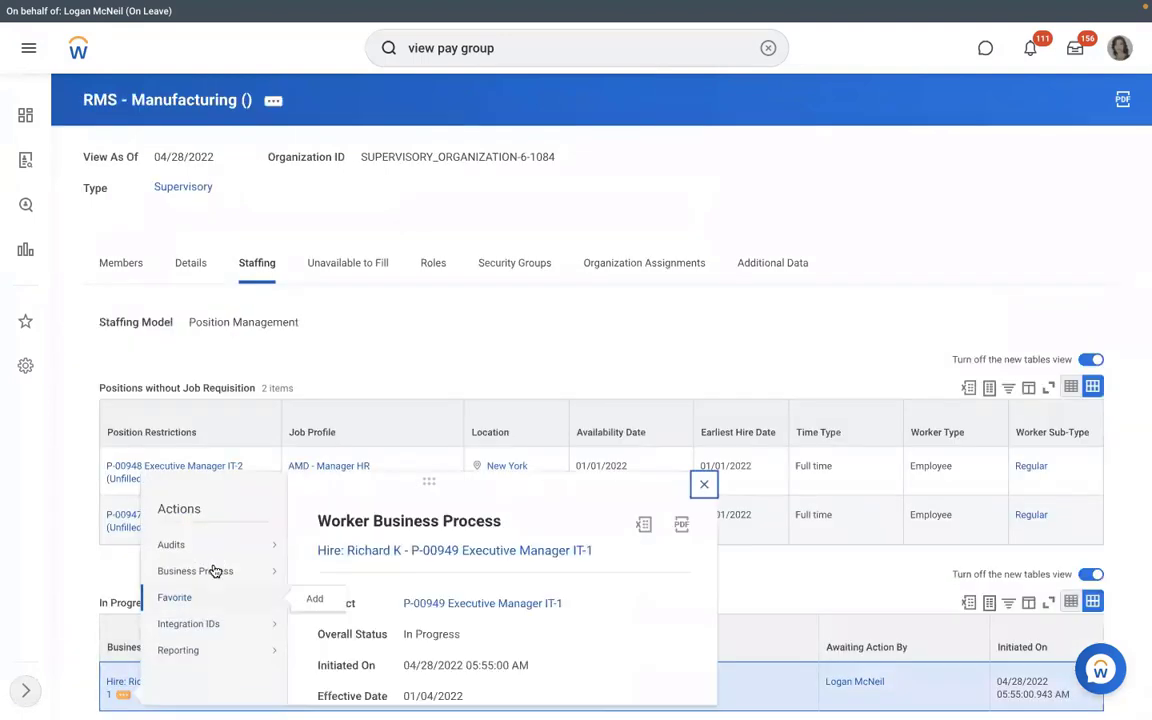
mouse_move(286, 578)
left_click(672, 309)
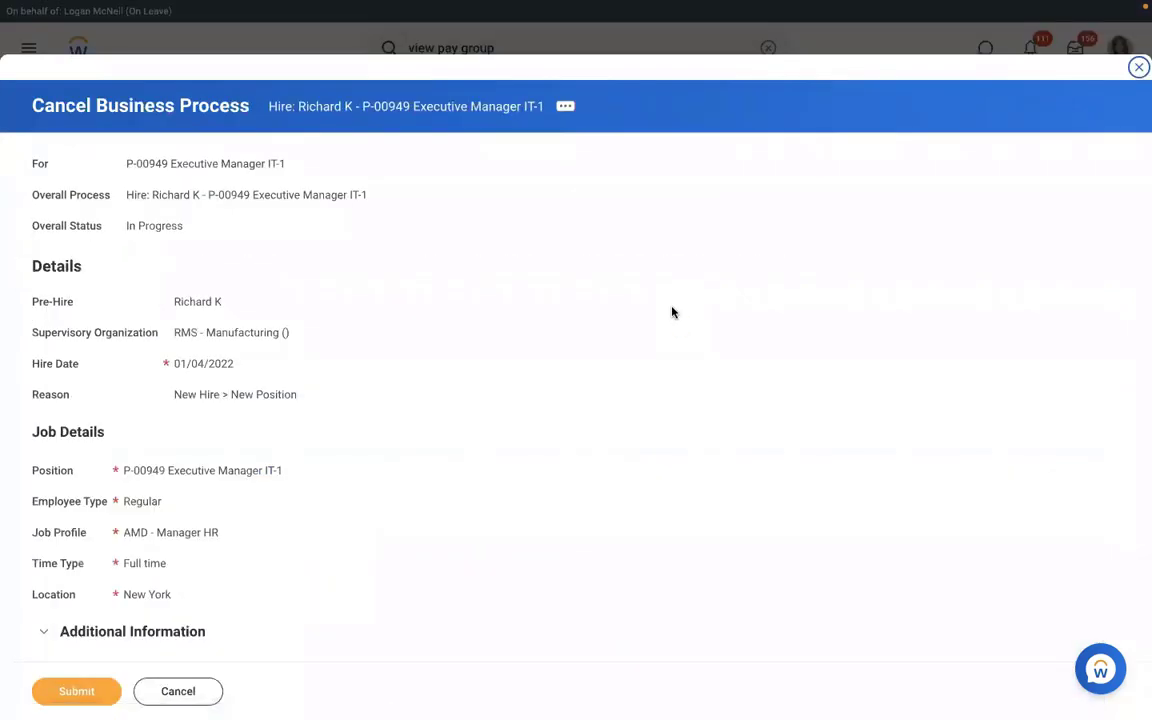
scroll(672, 313, "down", 5)
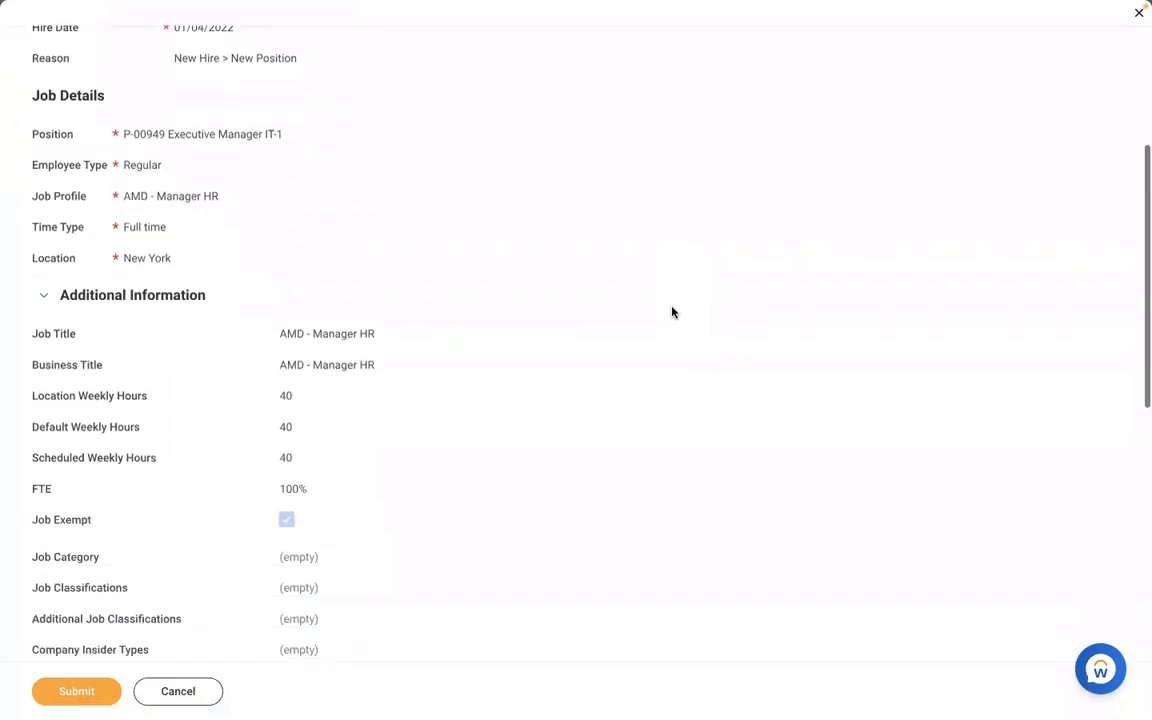
scroll(672, 313, "down", 9)
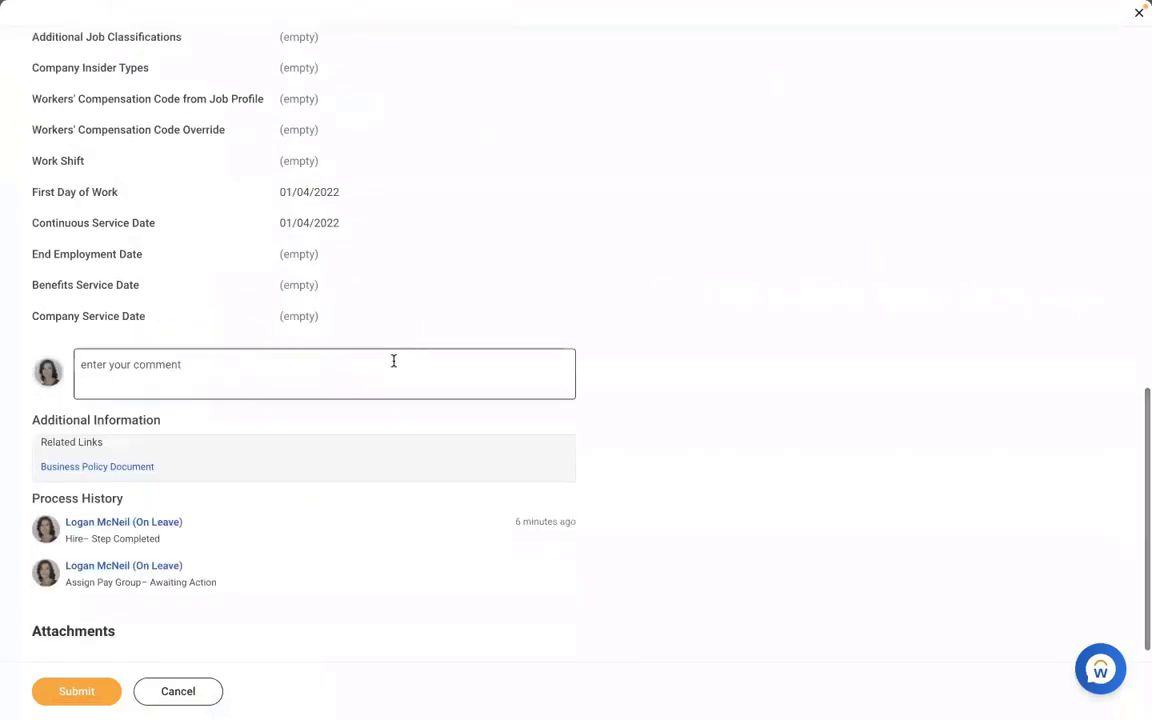
left_click(393, 361)
type("TEST")
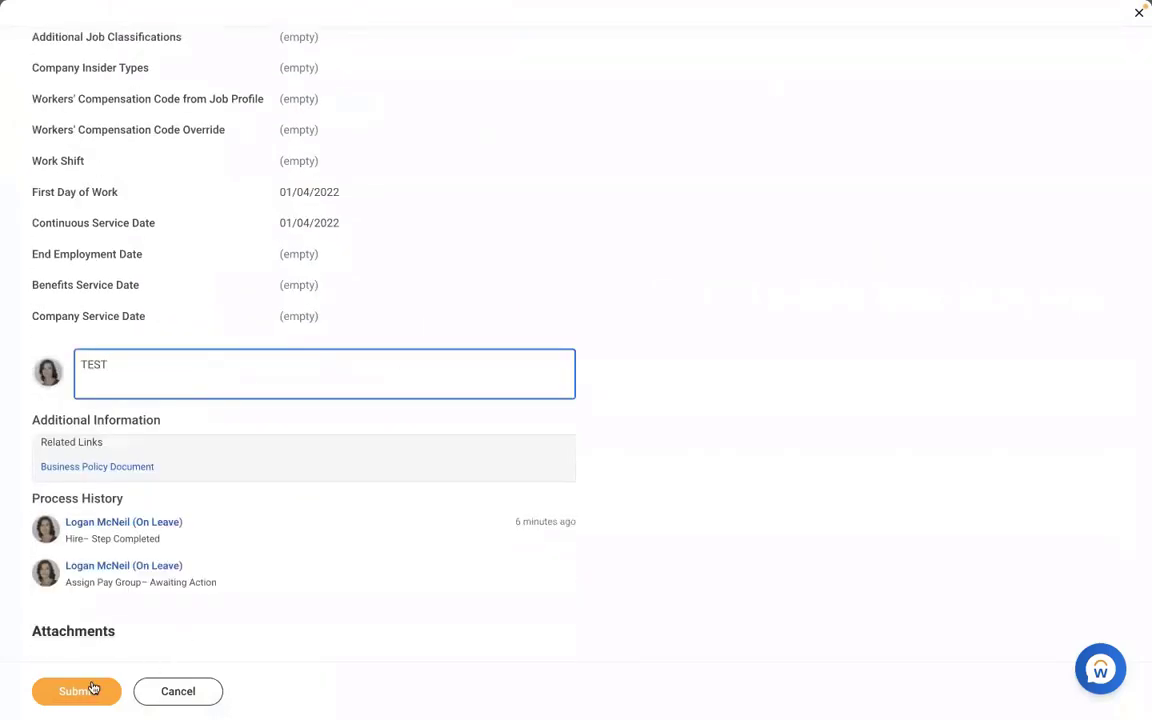
left_click(92, 688)
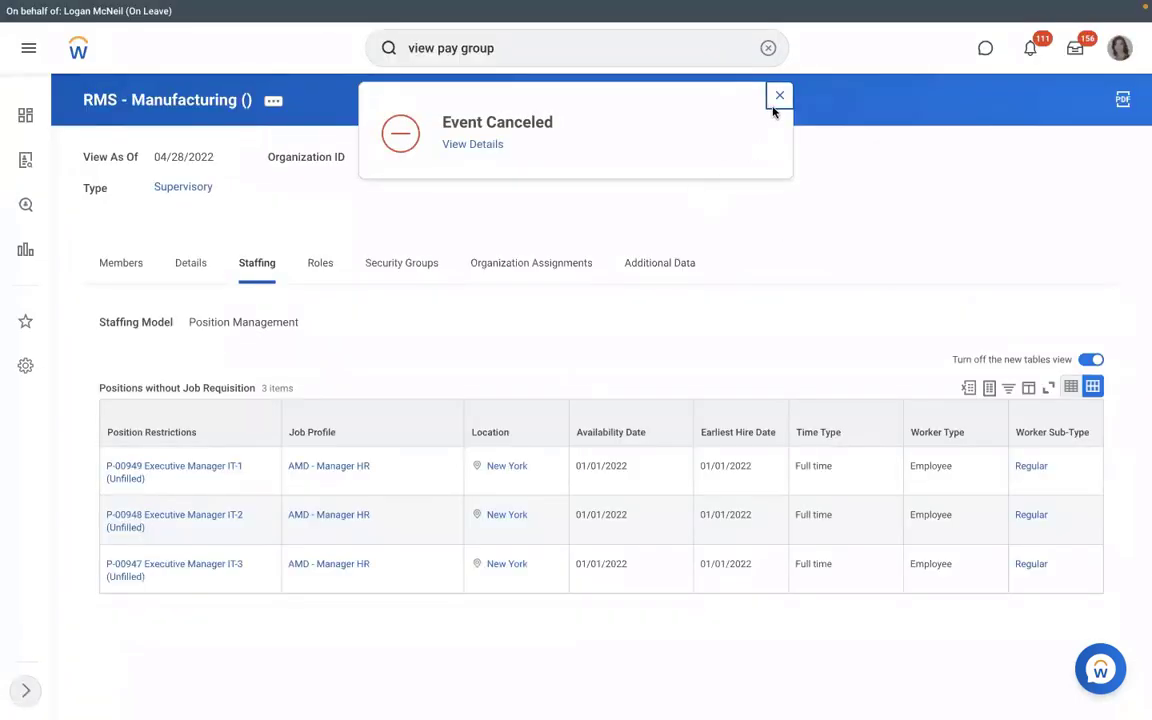
- Start a hire into position P-00949 and search for the pre-hire by first and last name
left_click(157, 482)
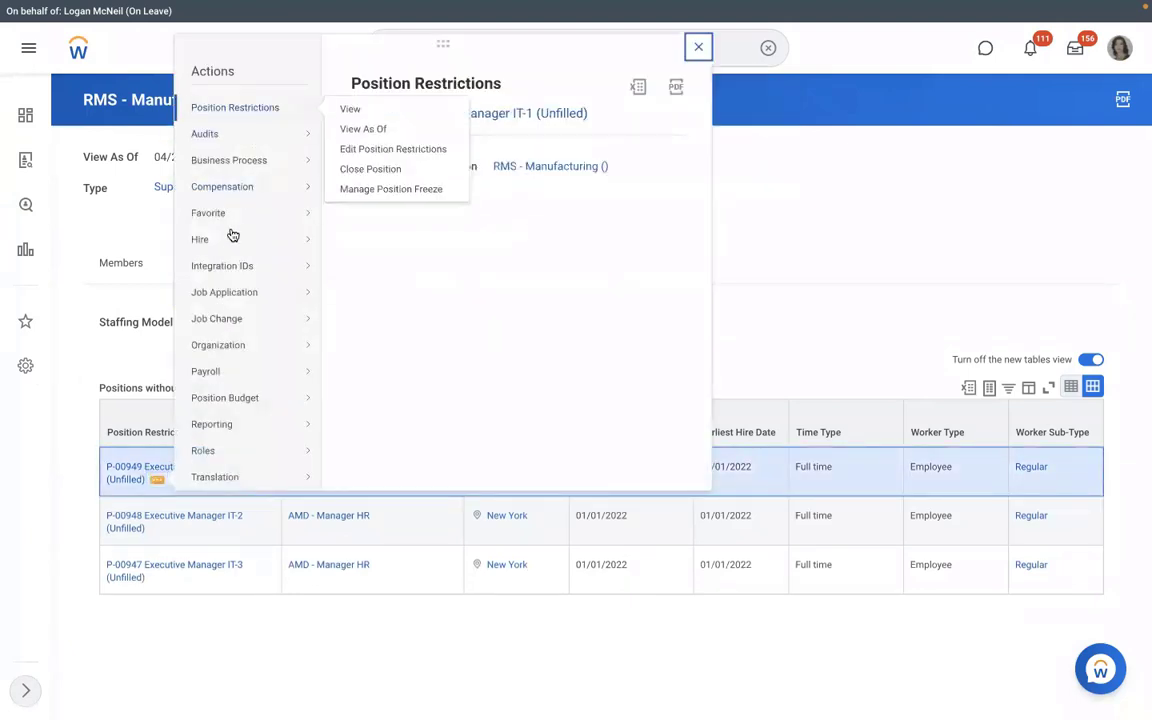
mouse_move(232, 236)
left_click(394, 240)
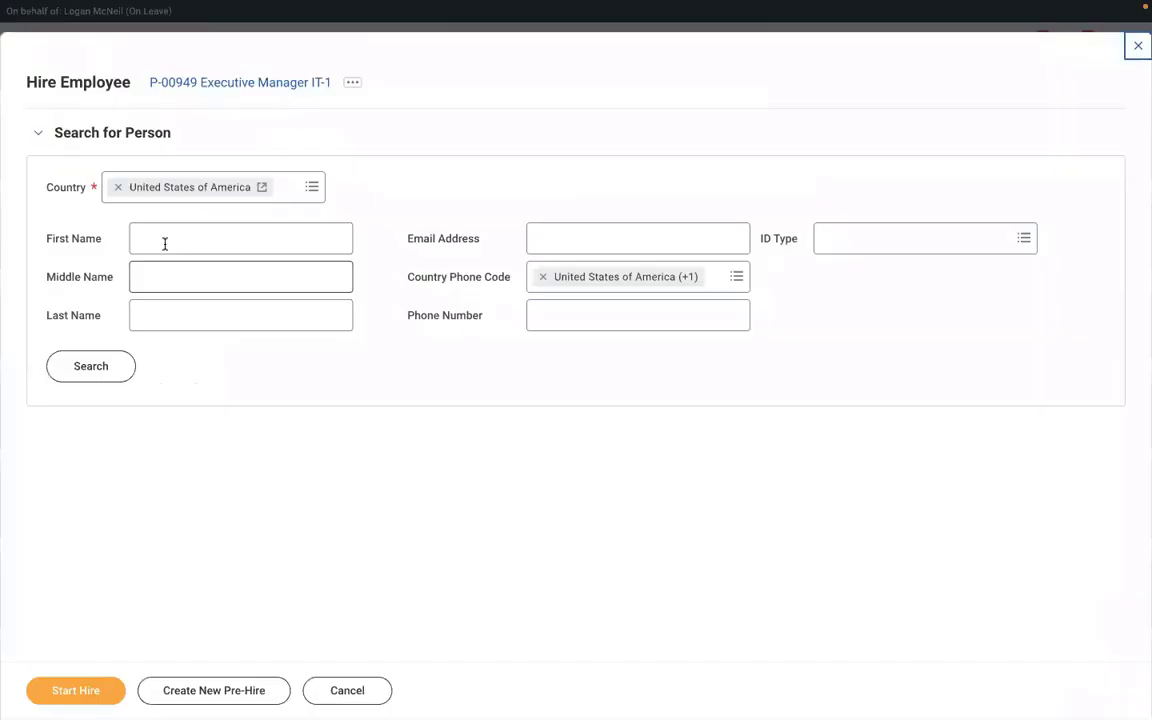
left_click(165, 244)
type("RICHA")
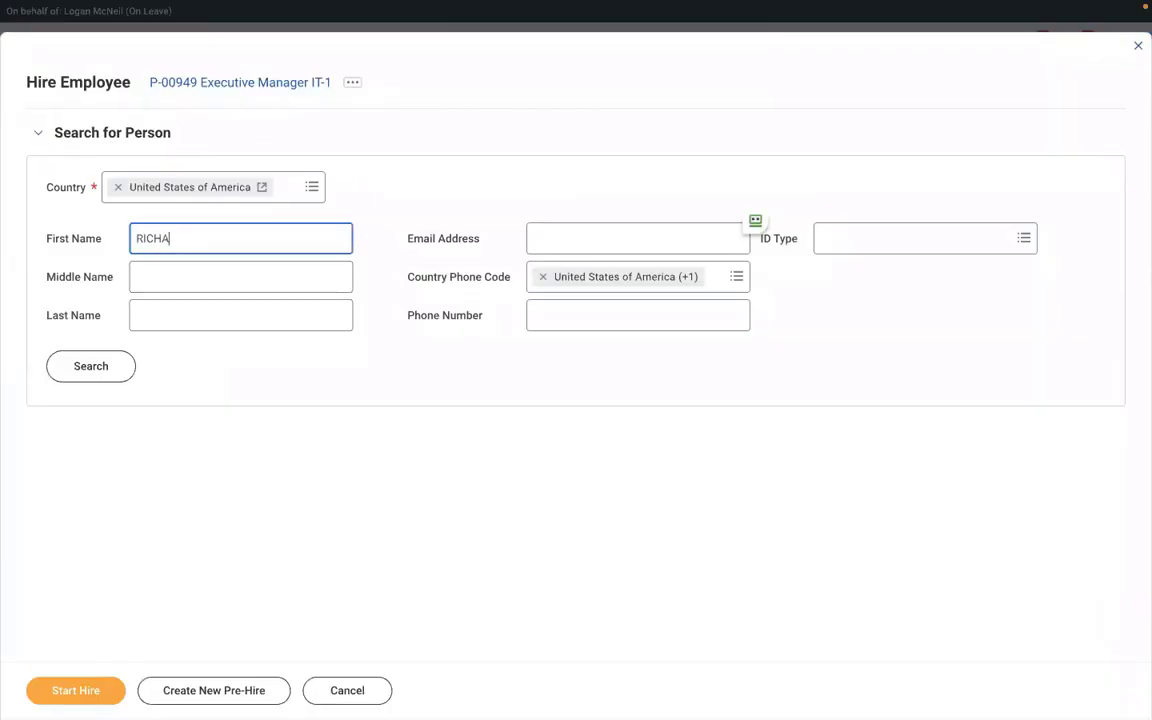
type("RD")
left_click(162, 311)
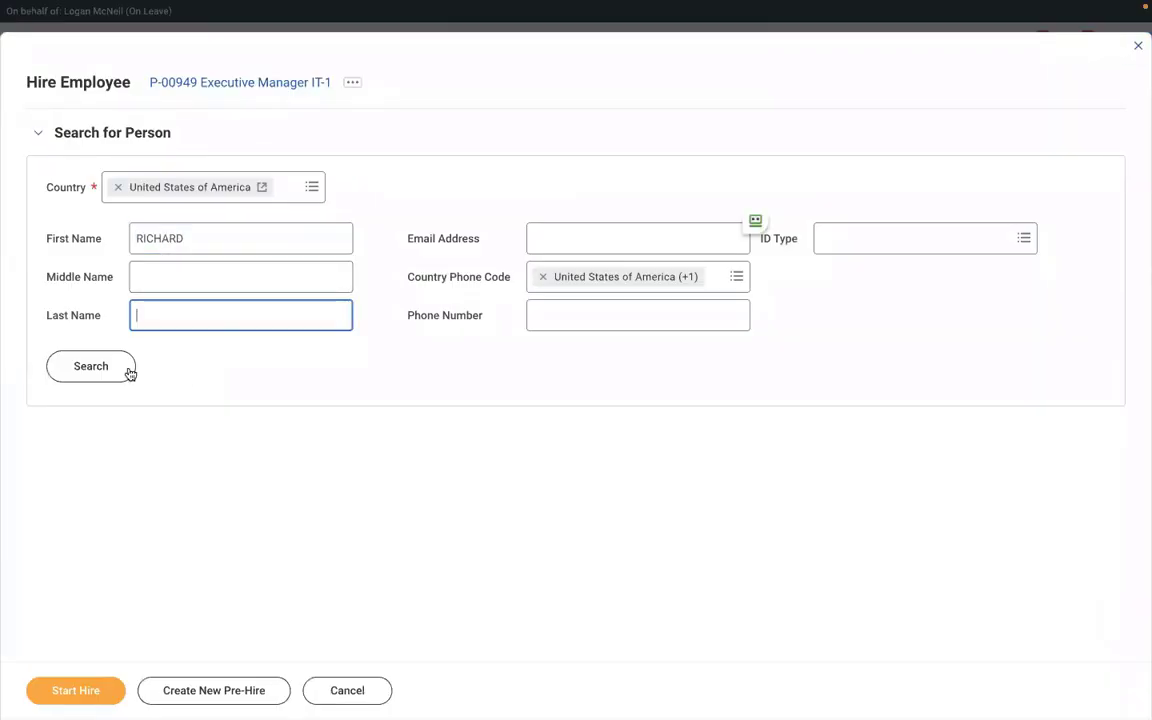
type("K")
left_click(104, 377)
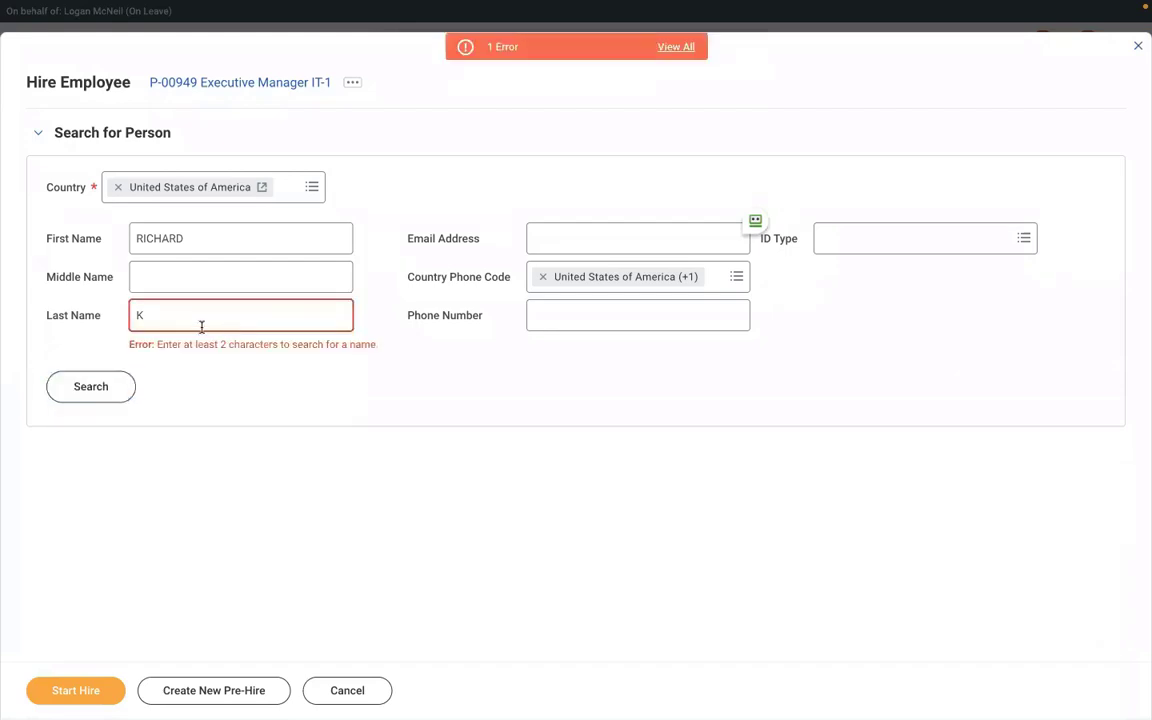
- Rerun the person search by first name only and browse the candidate list
key("BackSpace")
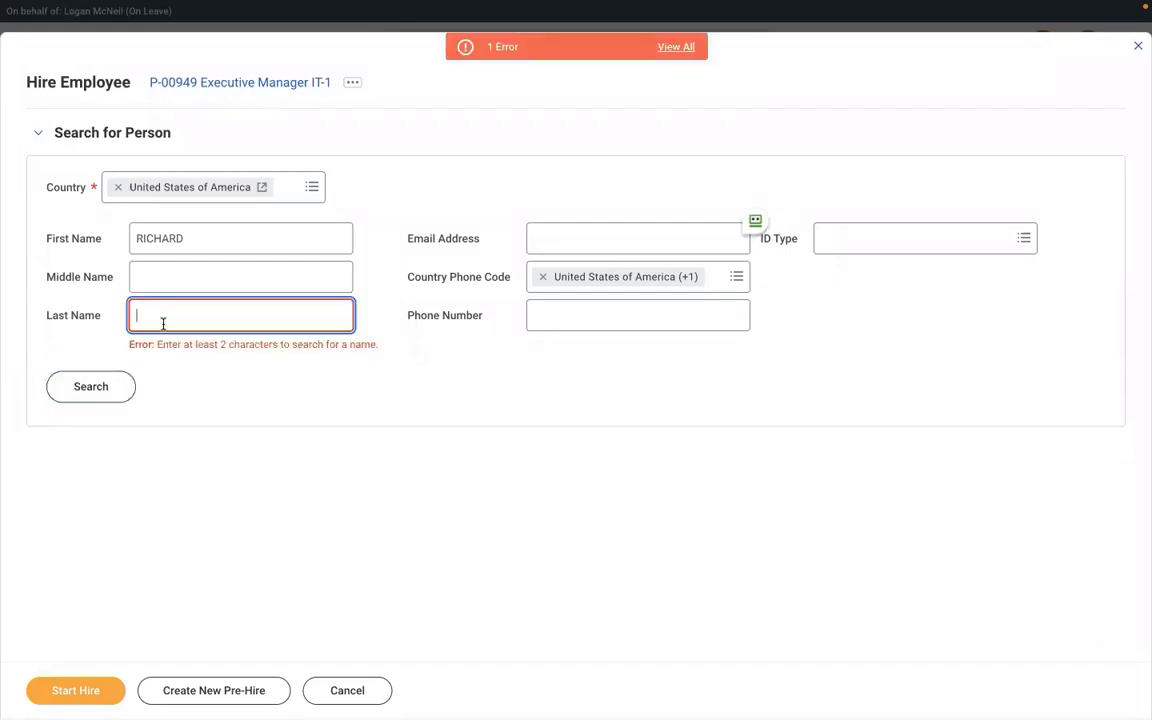
left_click(90, 386)
left_click(95, 368)
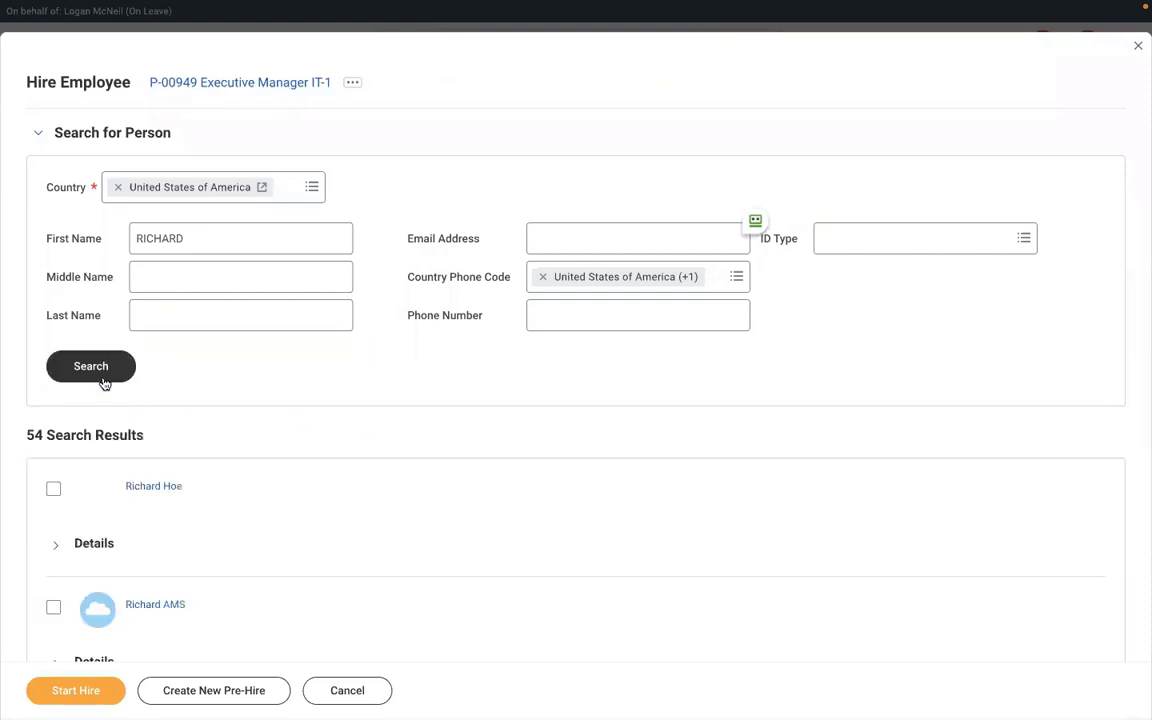
scroll(378, 500, "down", 5)
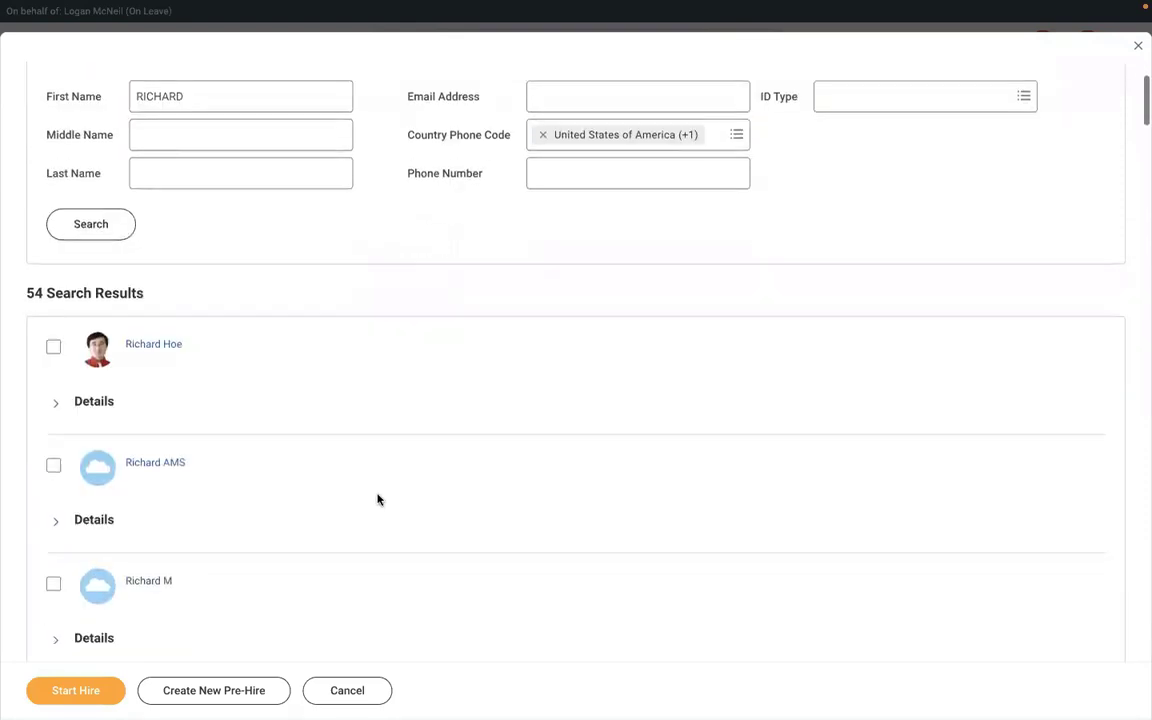
scroll(378, 500, "down", 4)
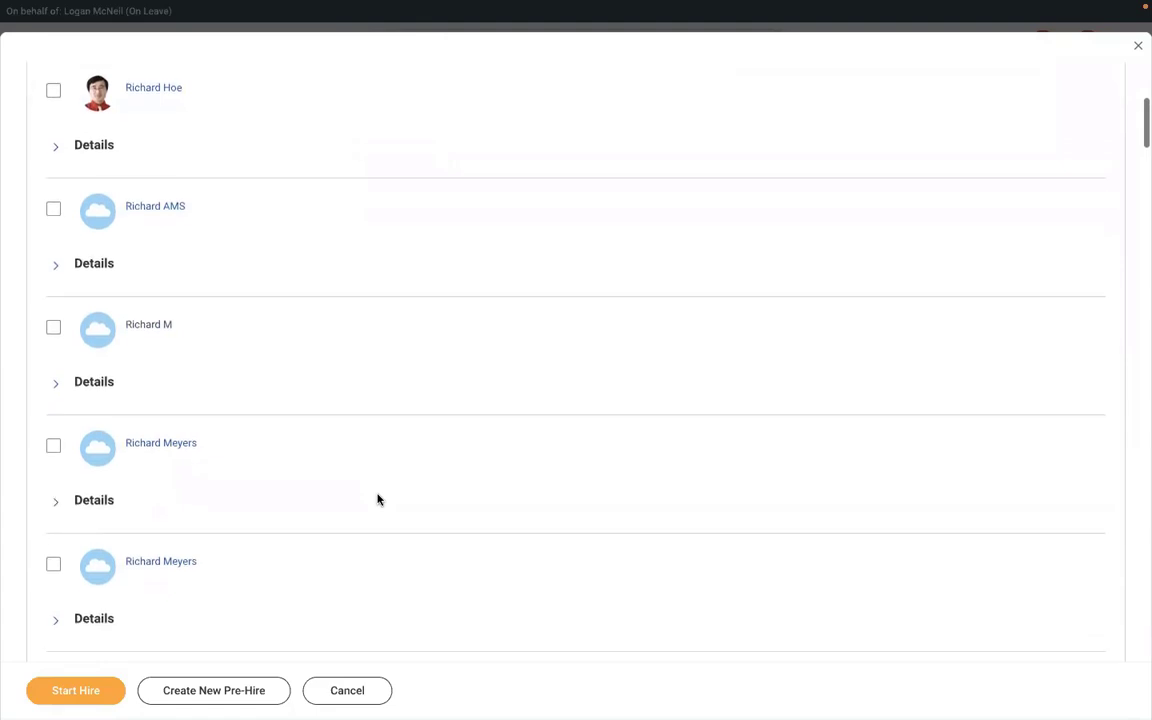
scroll(378, 500, "down", 5)
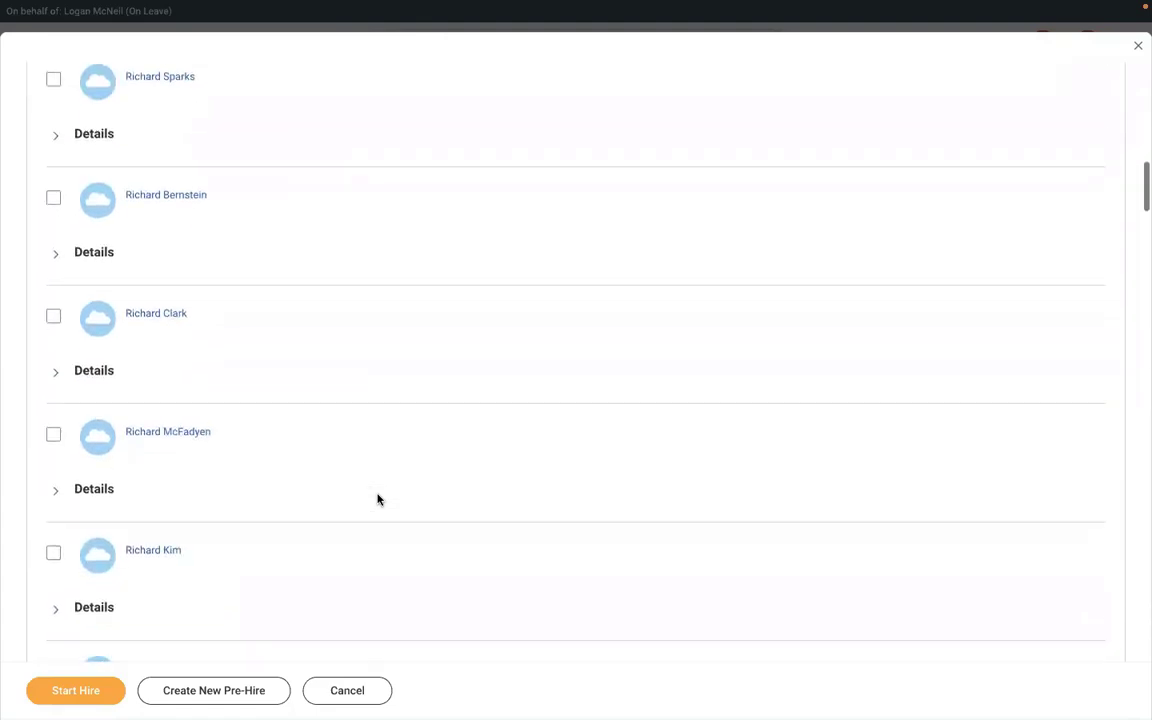
scroll(378, 500, "down", 3)
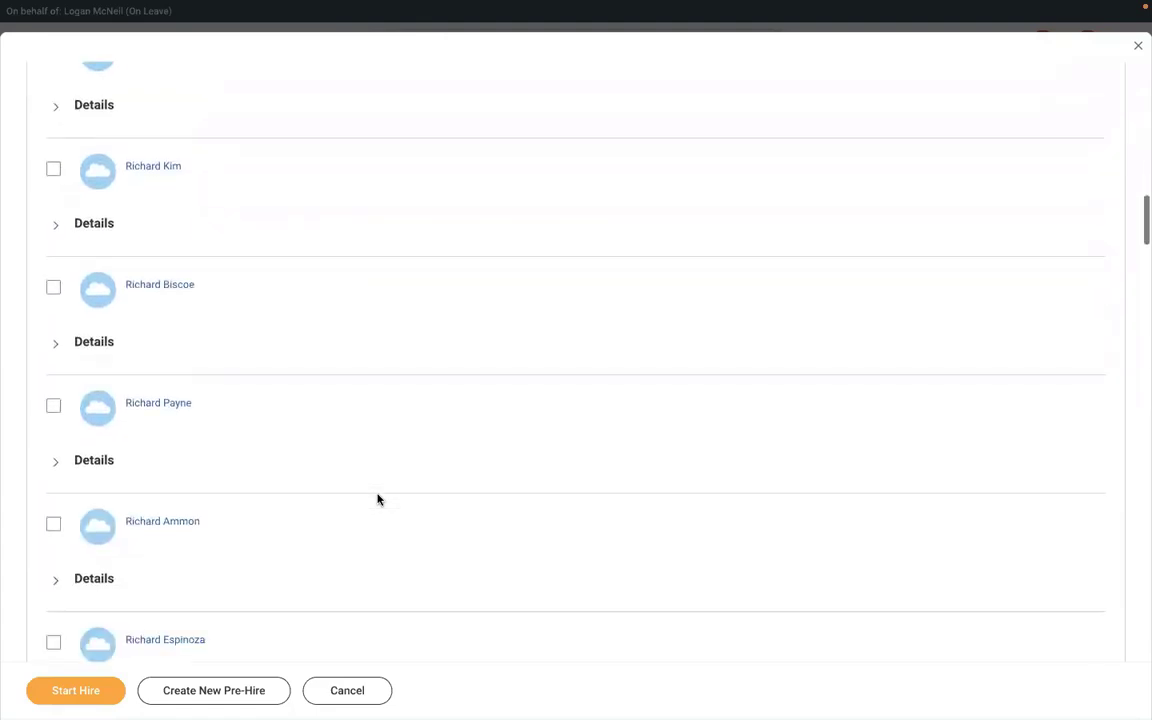
scroll(378, 500, "up", 2)
scroll(378, 500, "up", 5)
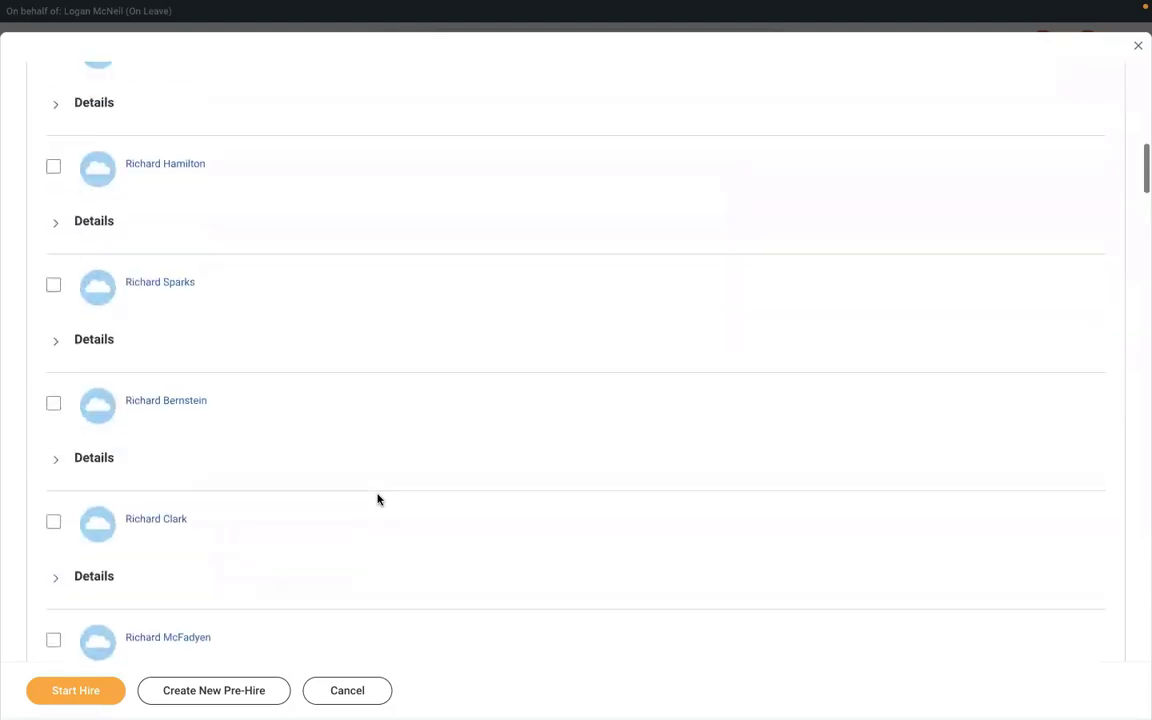
scroll(363, 446, "up", 5)
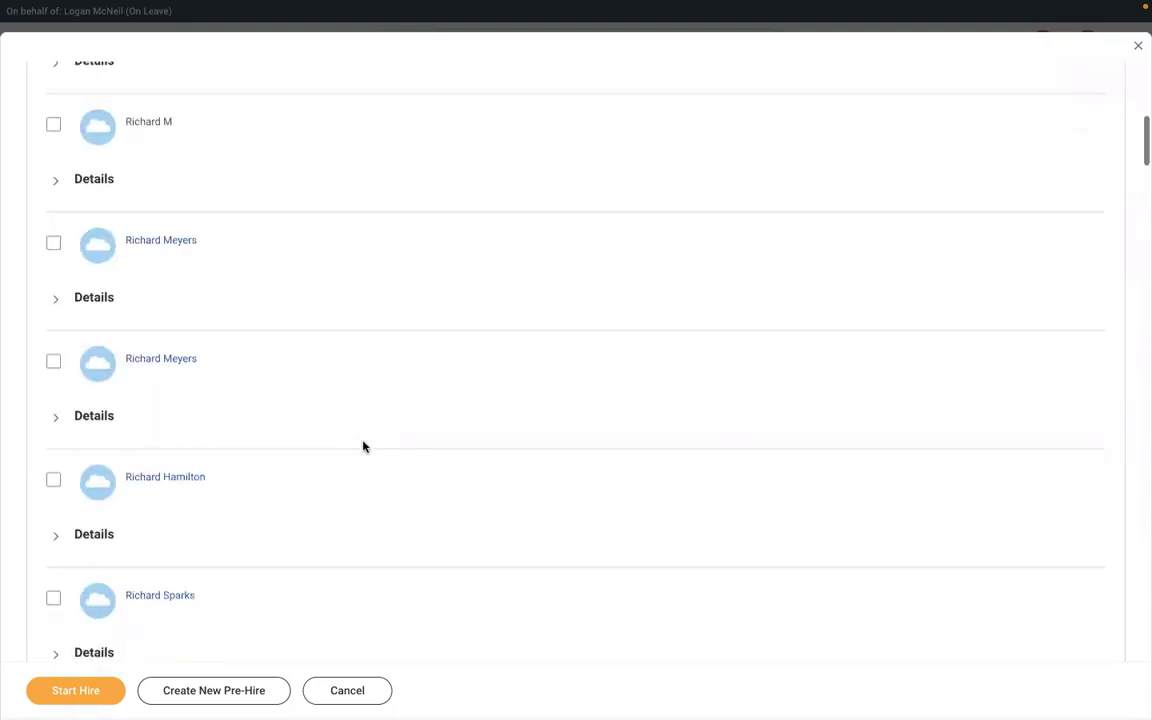
scroll(363, 446, "up", 3)
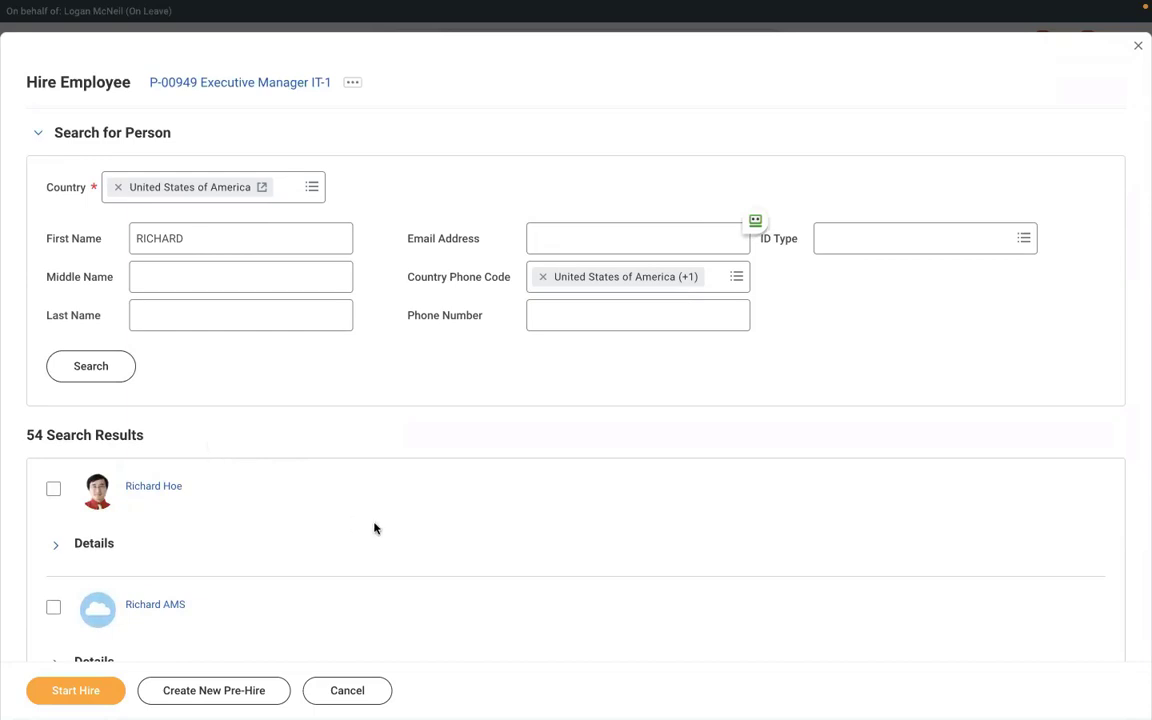
- Locate the intended pre-hire with browser Find, select them, and start the hire
key("ctrl+f")
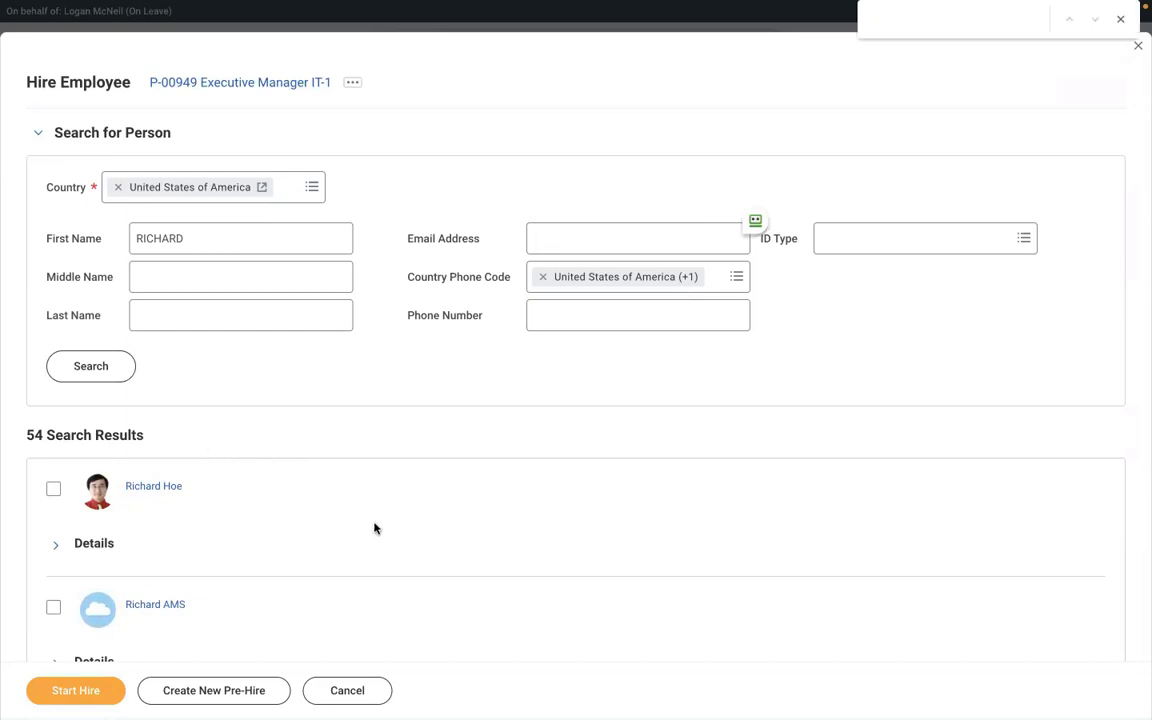
type("RICHARD")
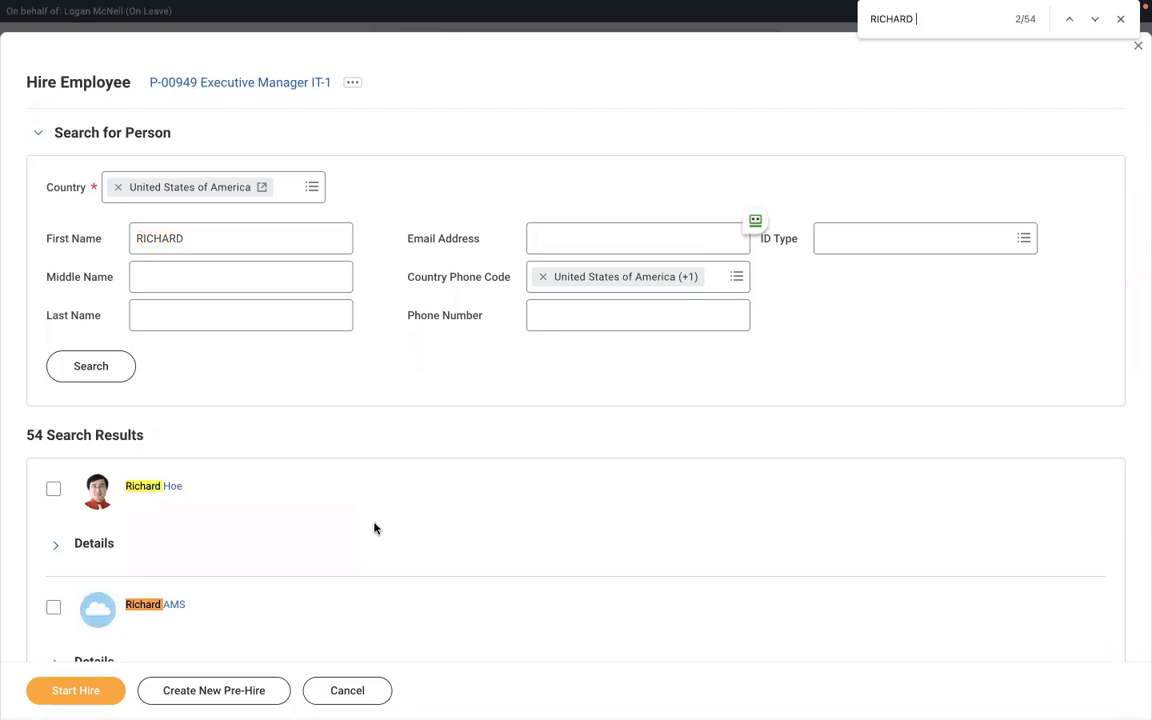
type(" K")
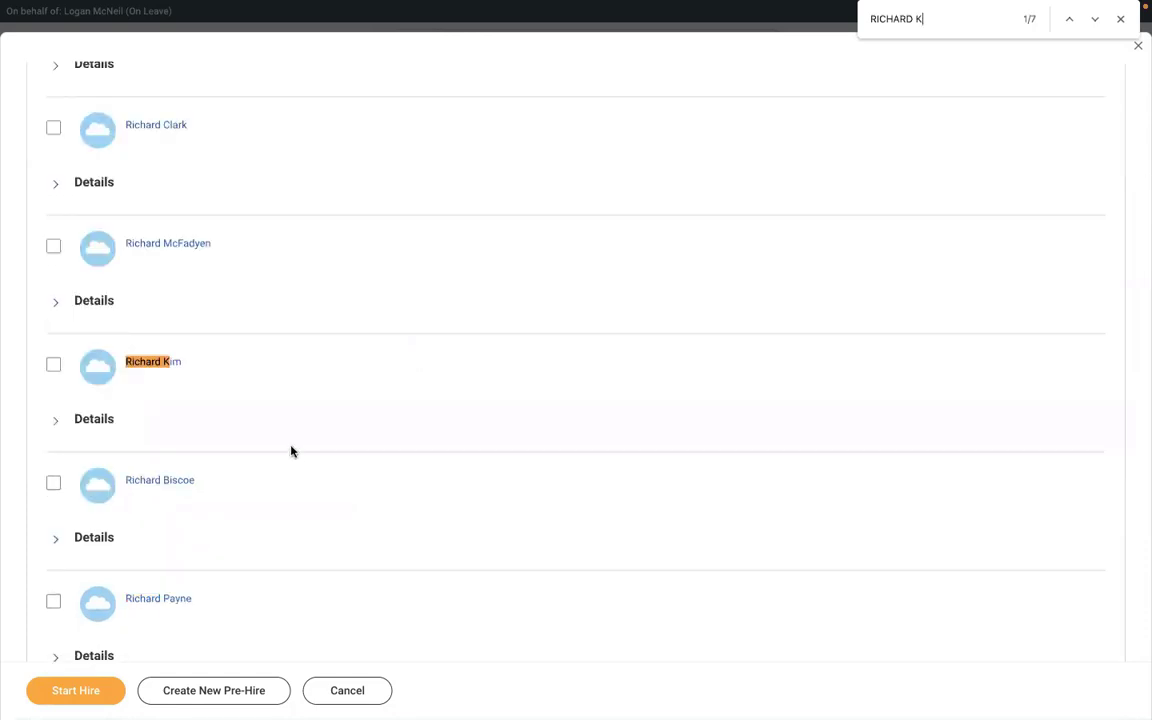
left_click(1093, 25)
left_click(1093, 25)
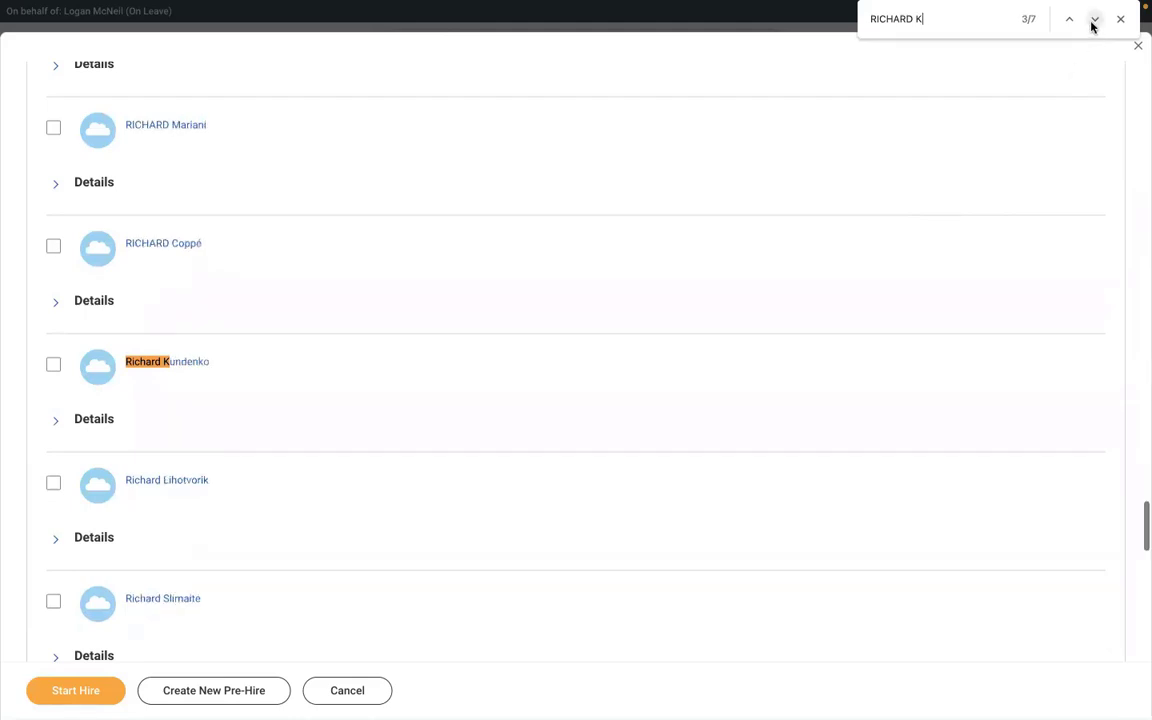
left_click(1093, 25)
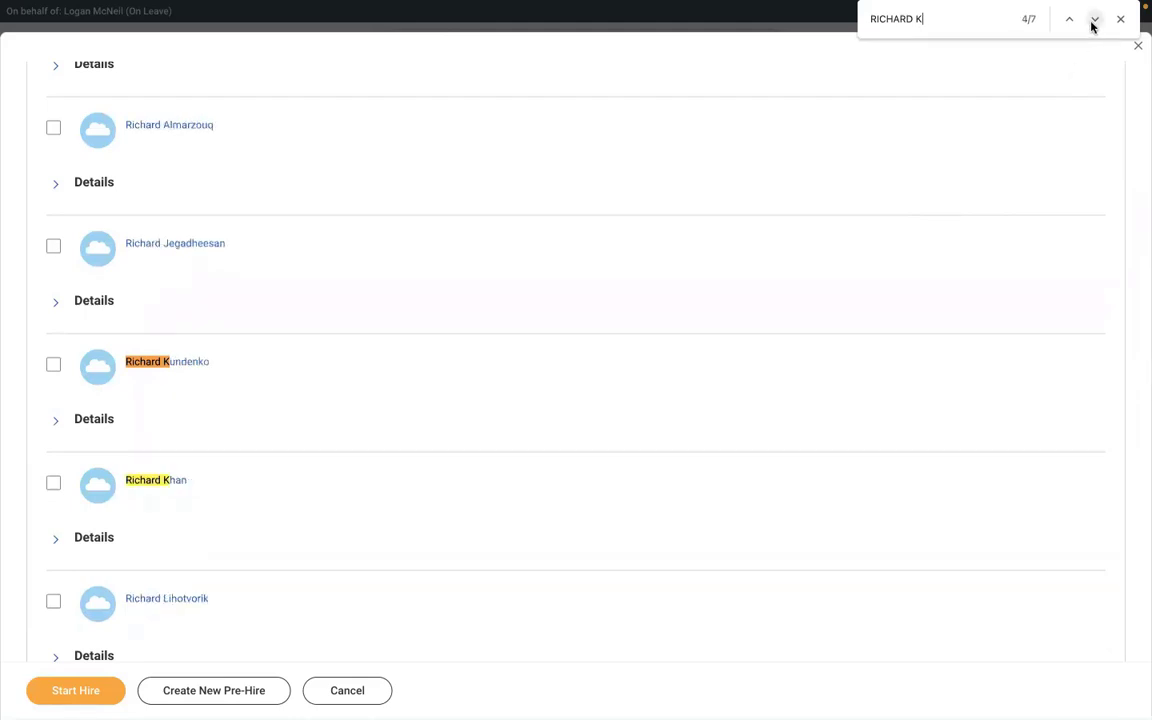
left_click(1093, 25)
left_click(1093, 25)
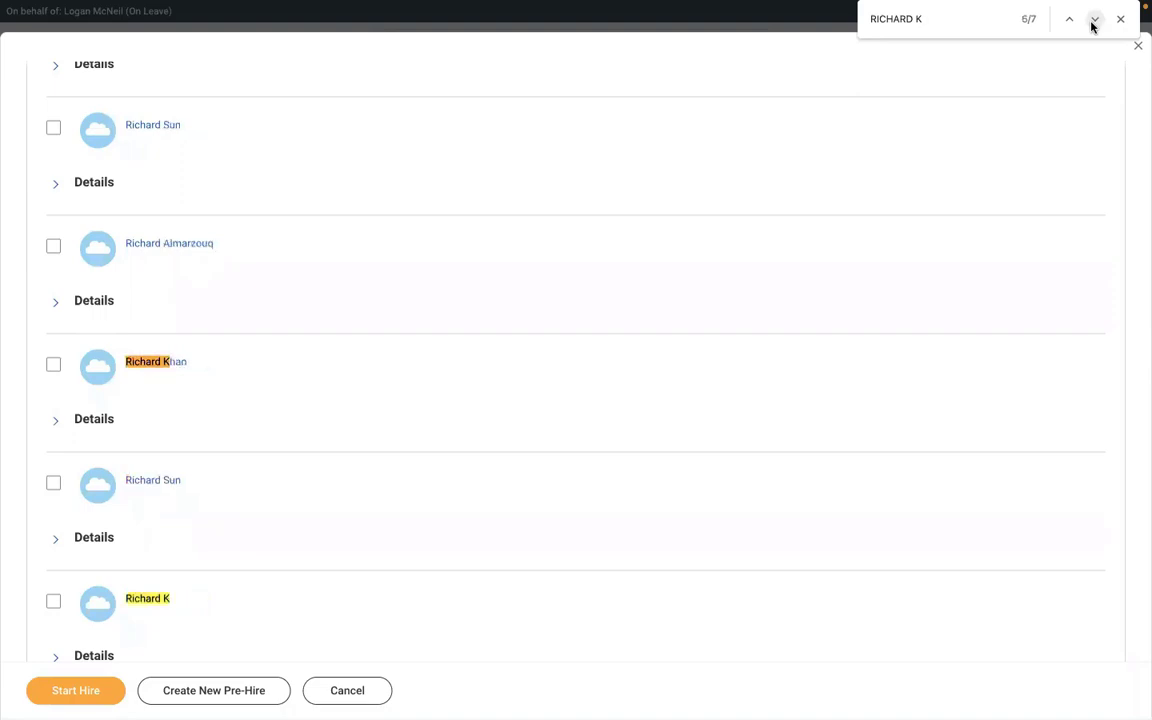
left_click(53, 601)
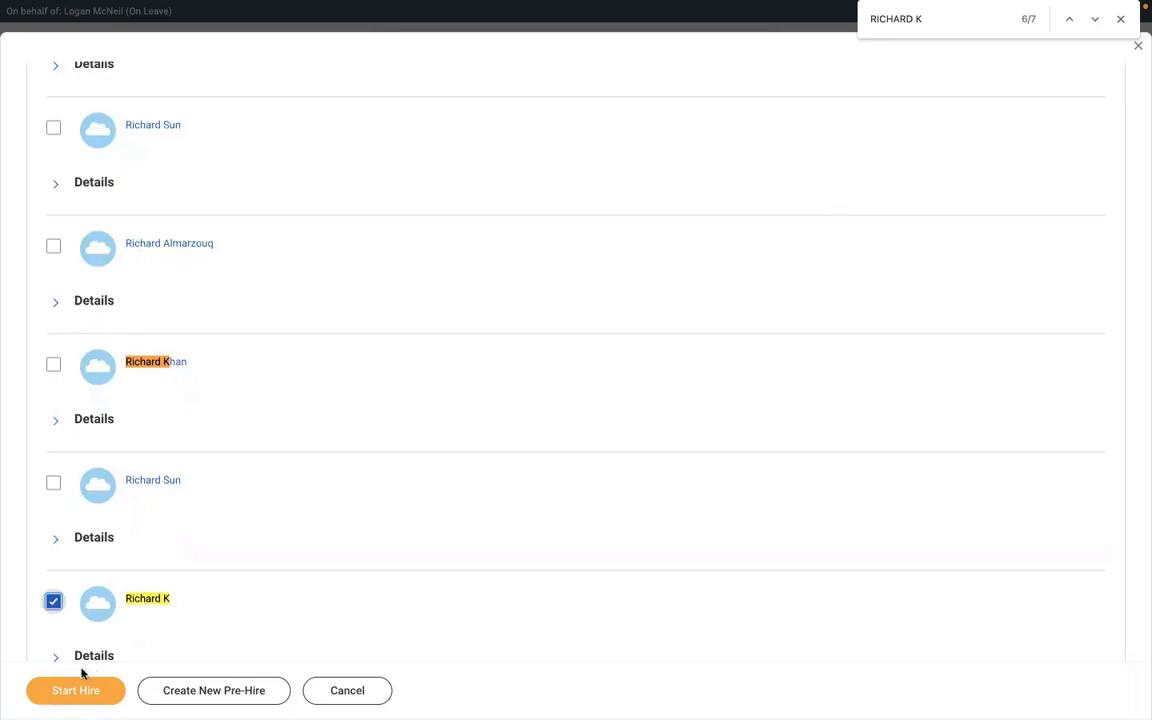
left_click(57, 692)
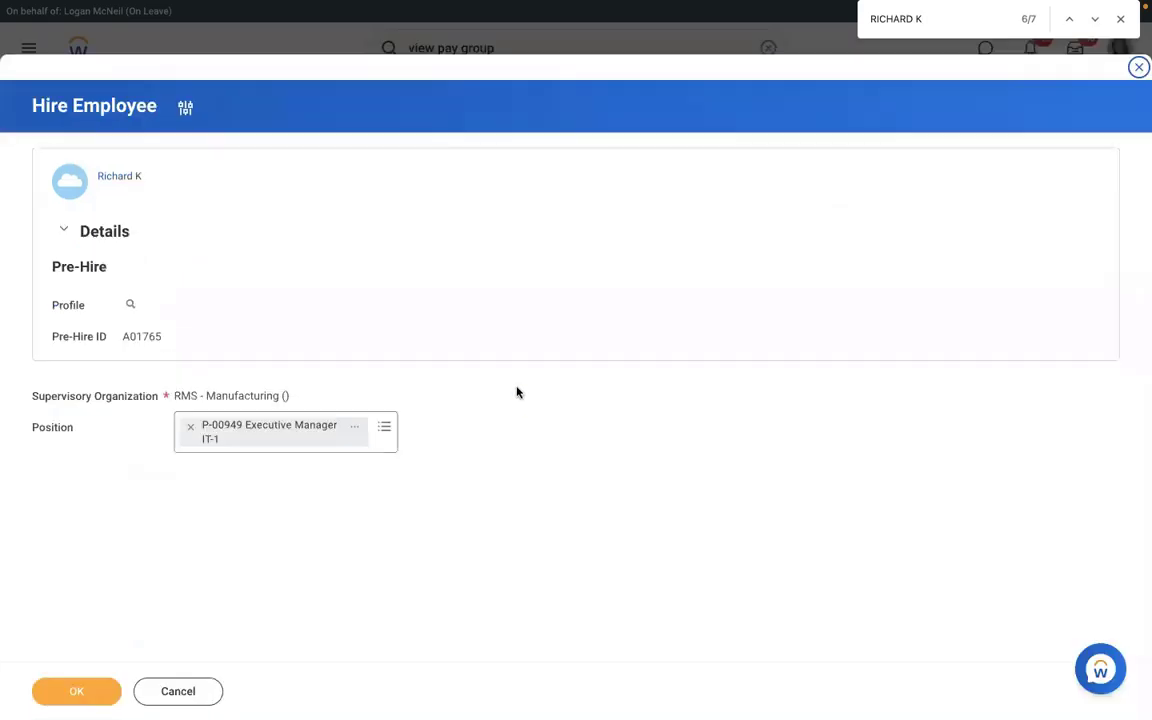
- Confirm RMS - Manufacturing and P-00949, set hire date 01/03/2022, and submit the hire
left_click(80, 690)
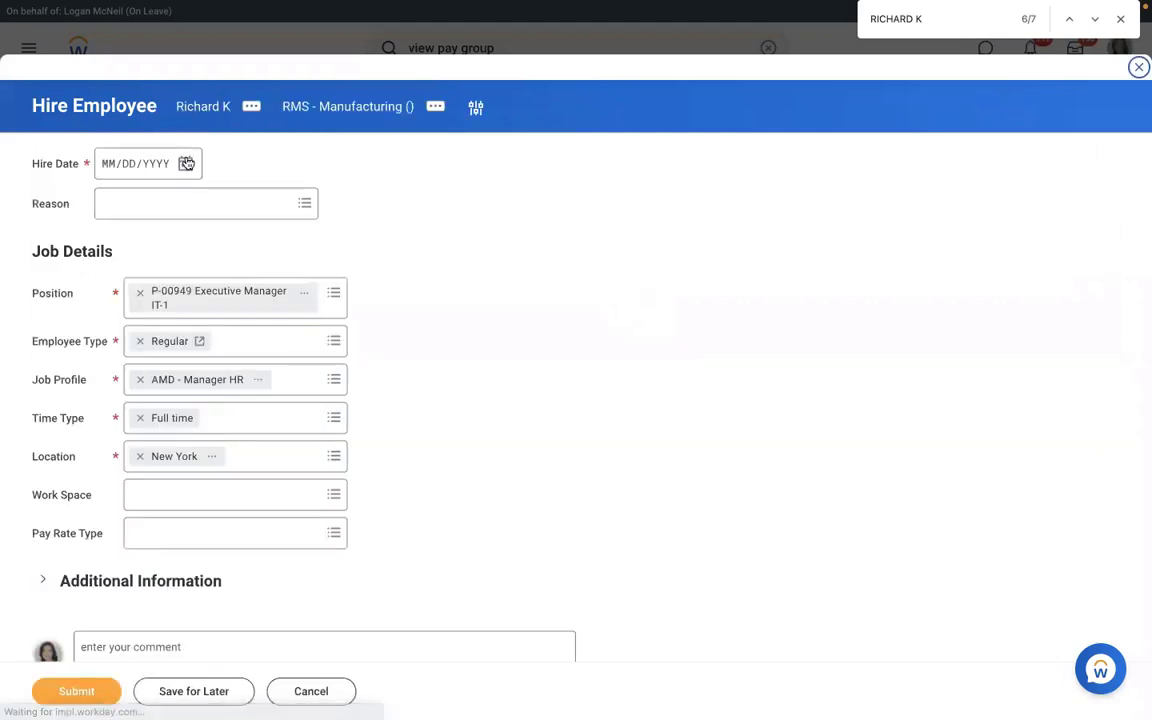
left_click(186, 164)
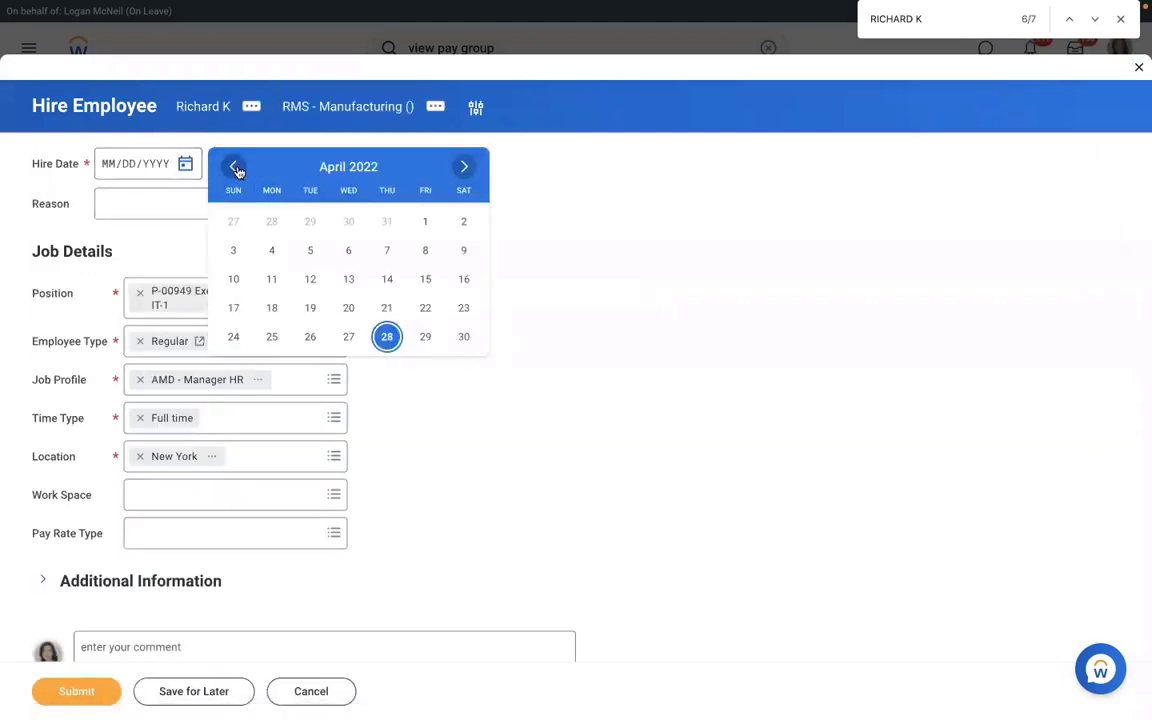
left_click(236, 168)
left_click(236, 168)
left_click(236, 168)
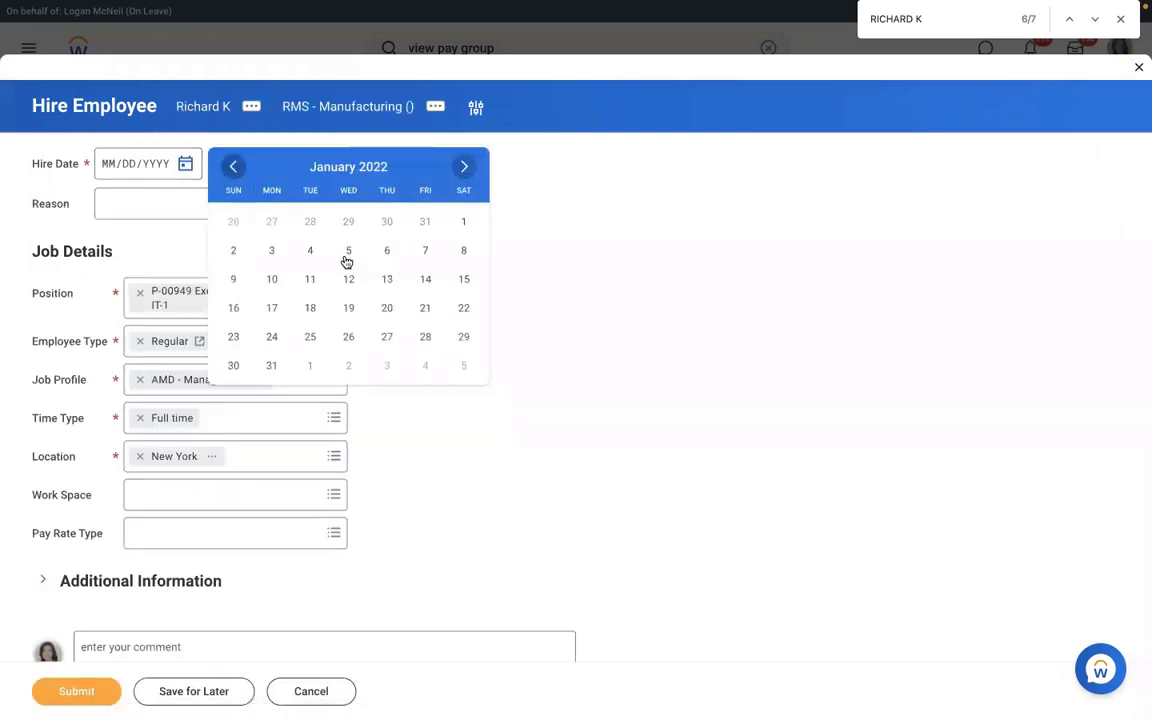
left_click(272, 252)
left_click(76, 691)
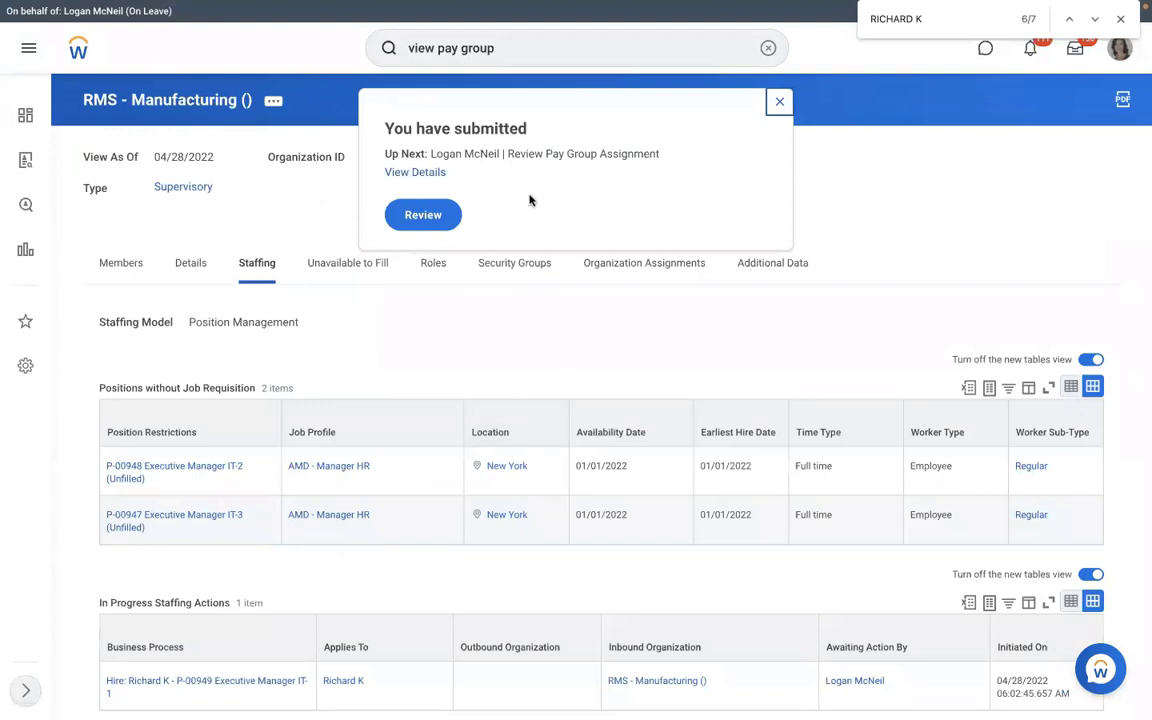
- Review and approve the RMS - Monthly PYG pay group assignment, then view the approved event's details
left_click(426, 217)
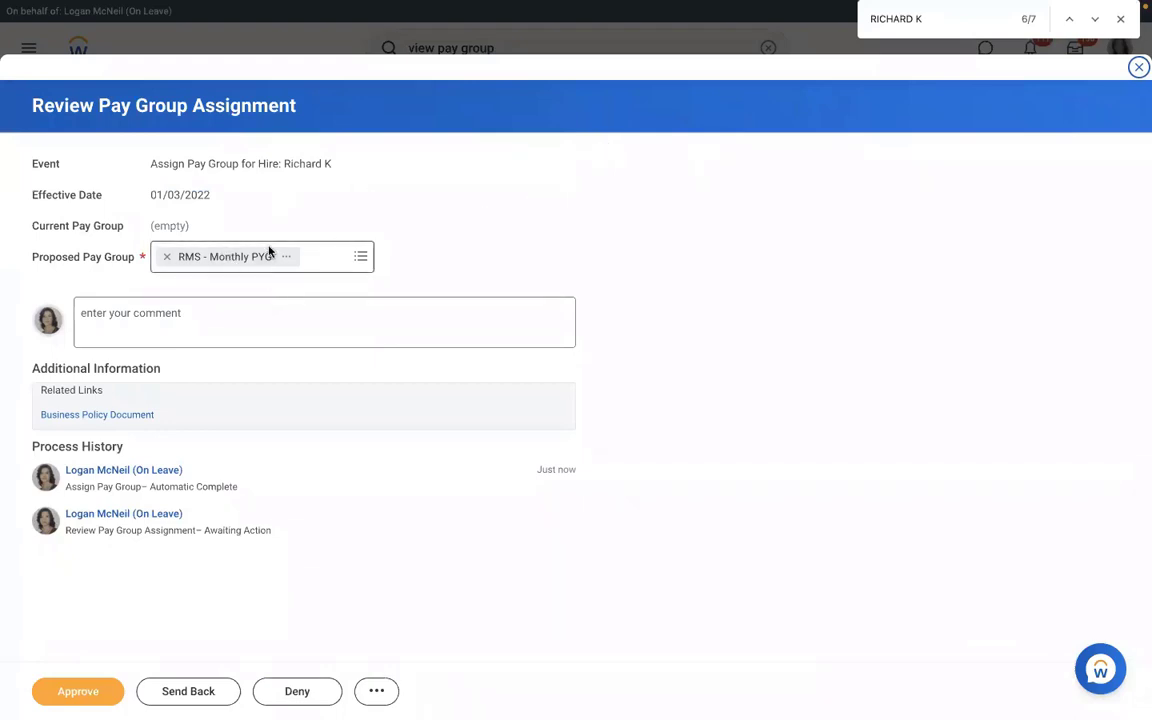
left_click(358, 259)
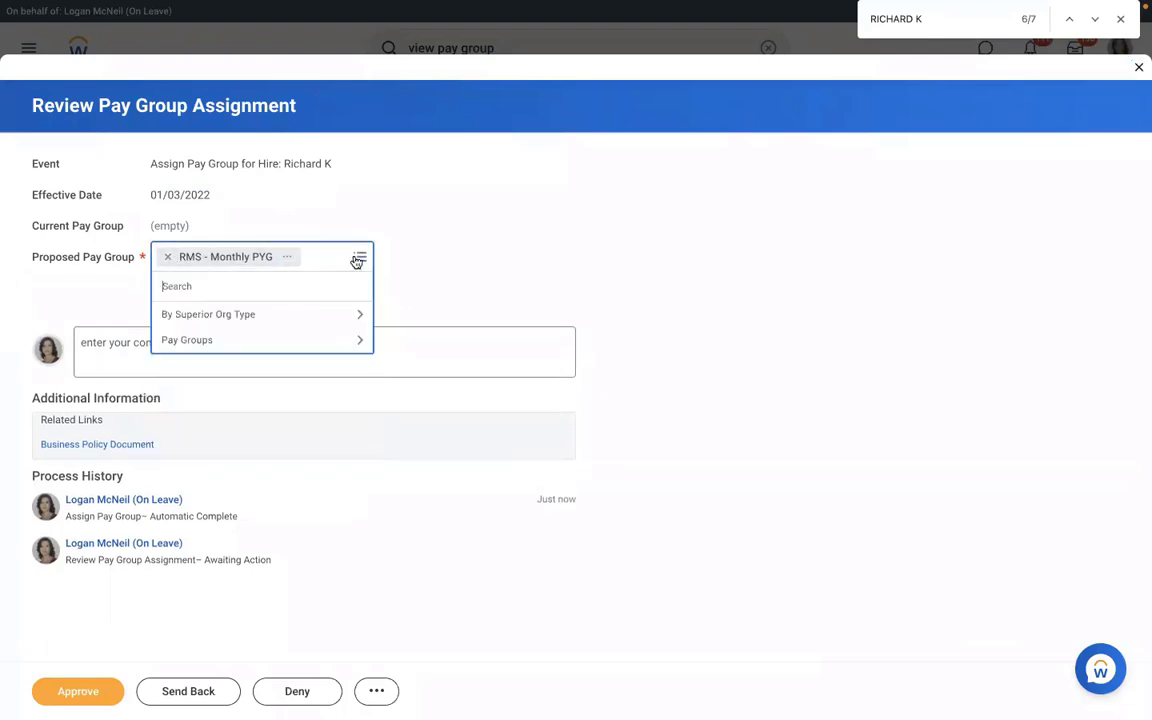
left_click(458, 237)
left_click(70, 694)
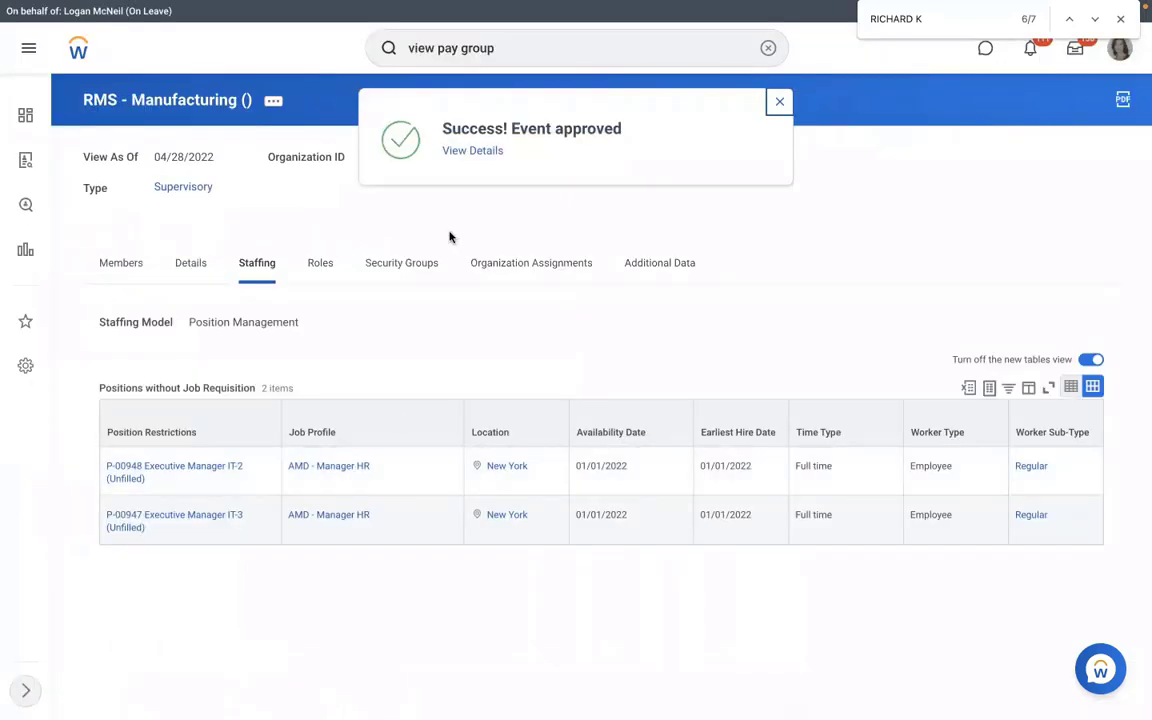
left_click(457, 152)
left_click(181, 237)
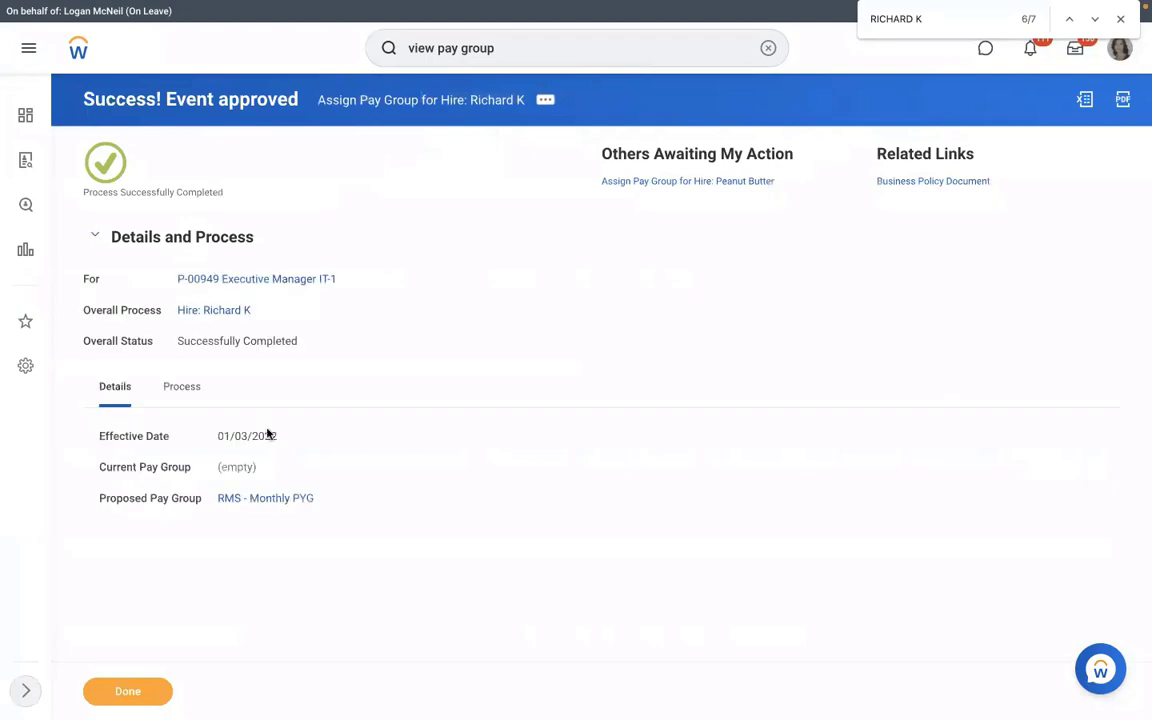
- Check the RMS - Monthly PYG members, then open the RMS - PYG Automatic Assignment rule
left_click(265, 498)
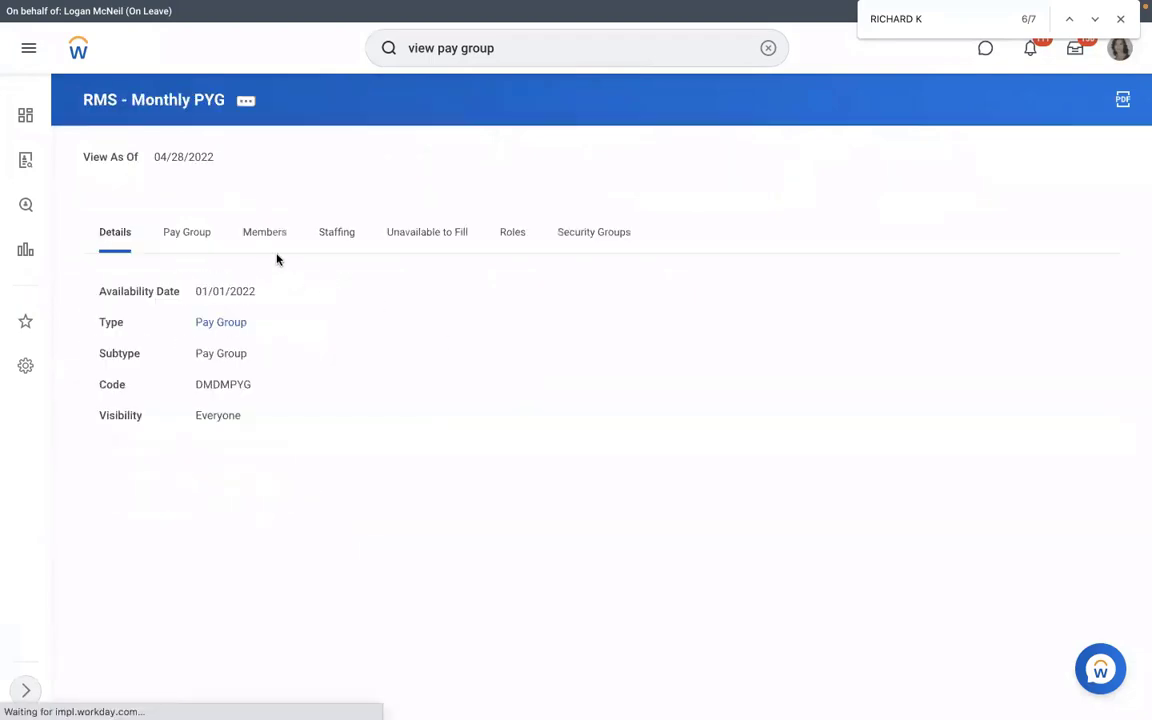
left_click(266, 233)
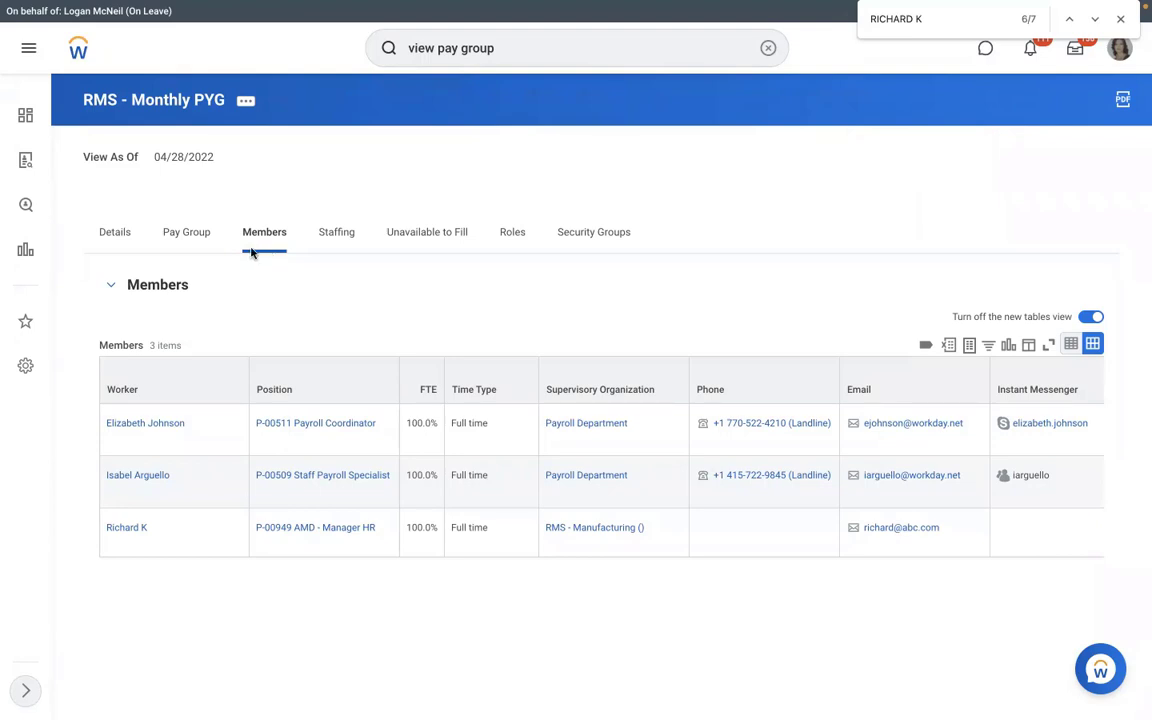
left_click(195, 229)
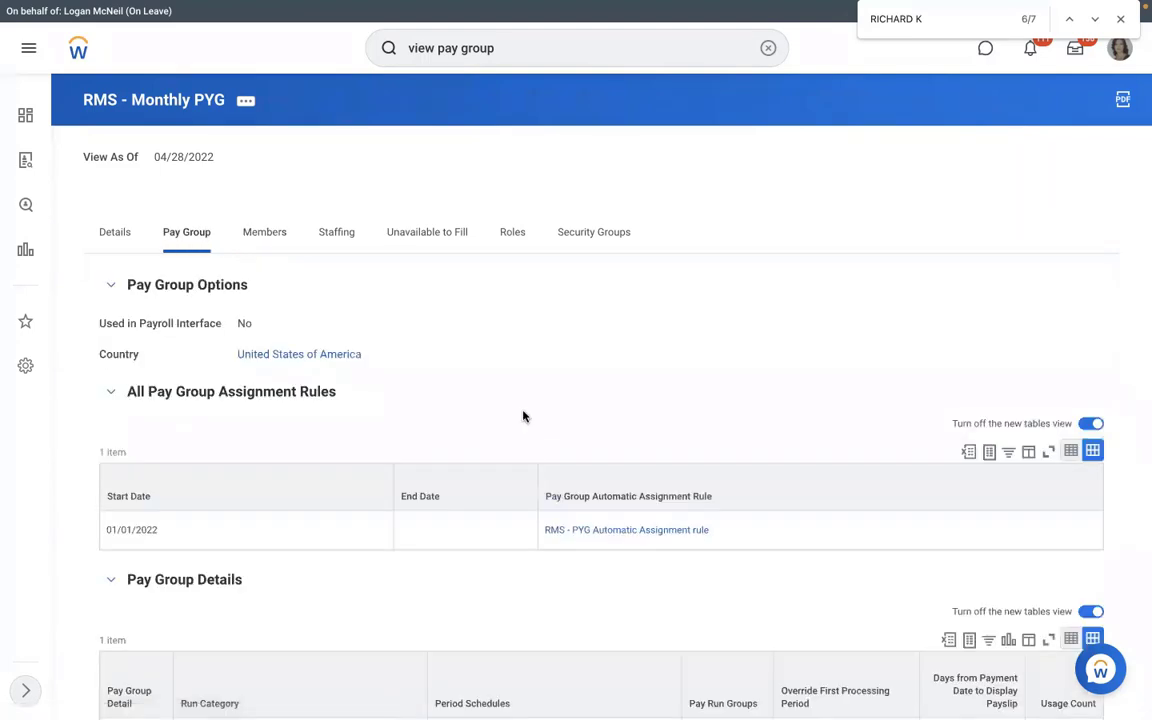
left_click(573, 529)
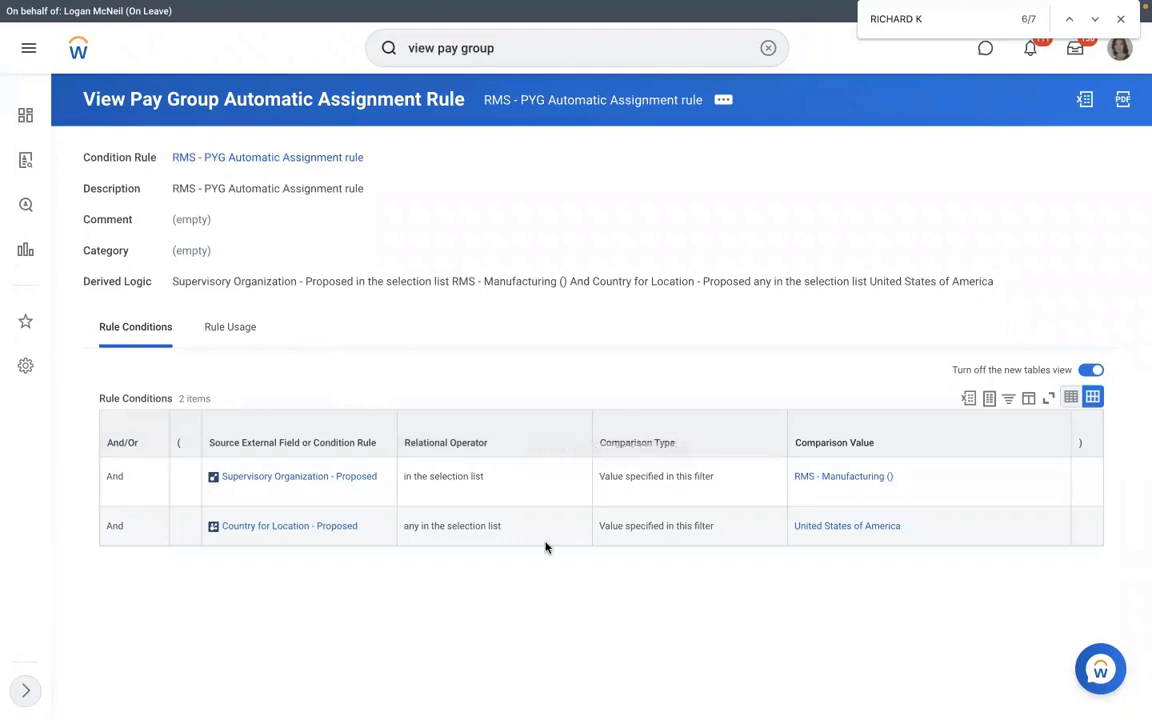
- Test the assignment rule against the new hire's Assign Pay Group for Hire event
left_click(724, 103)
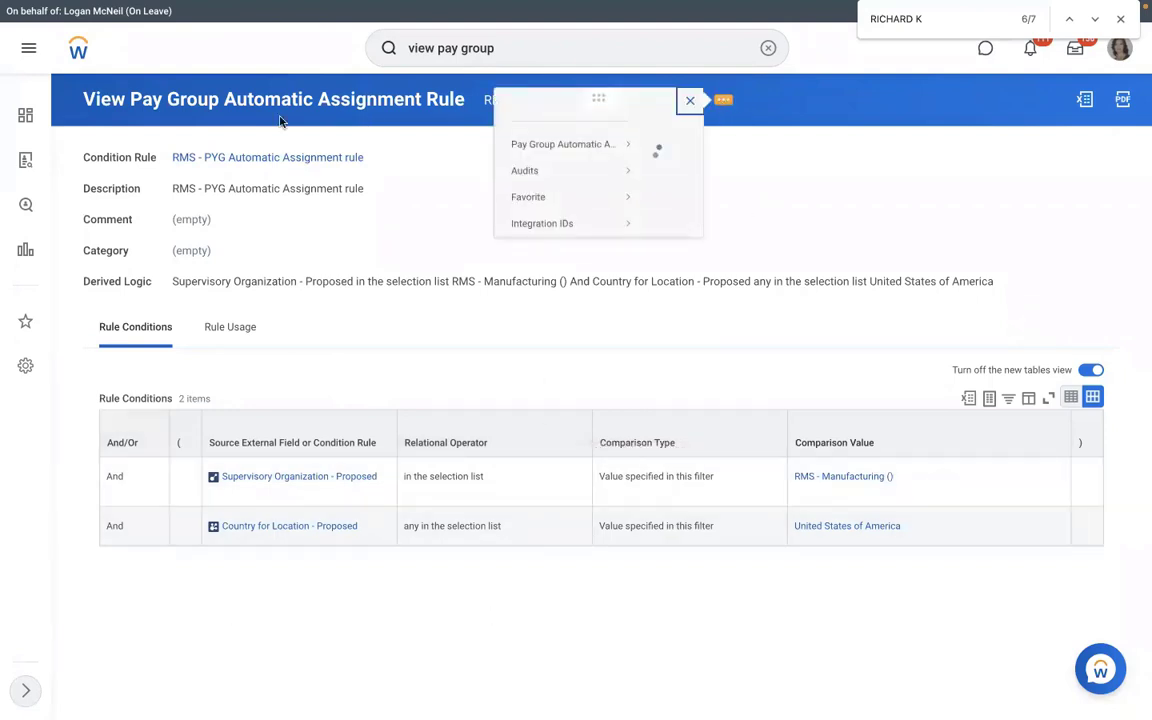
mouse_move(96, 167)
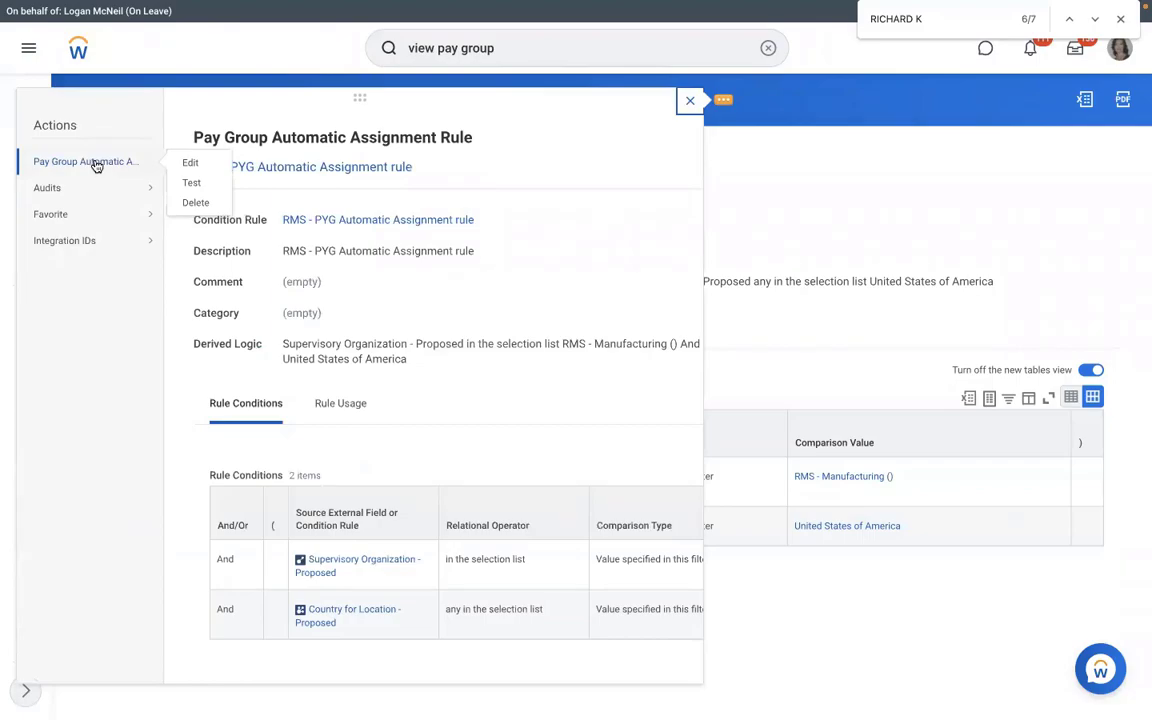
left_click(185, 183)
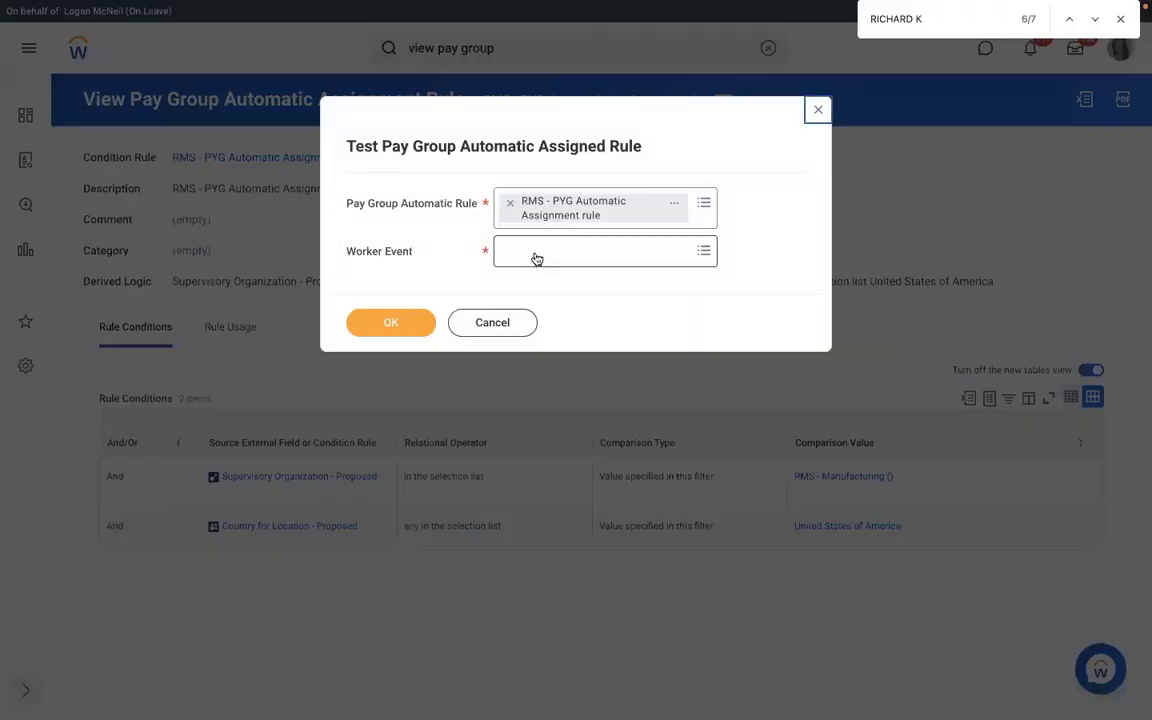
left_click(536, 256)
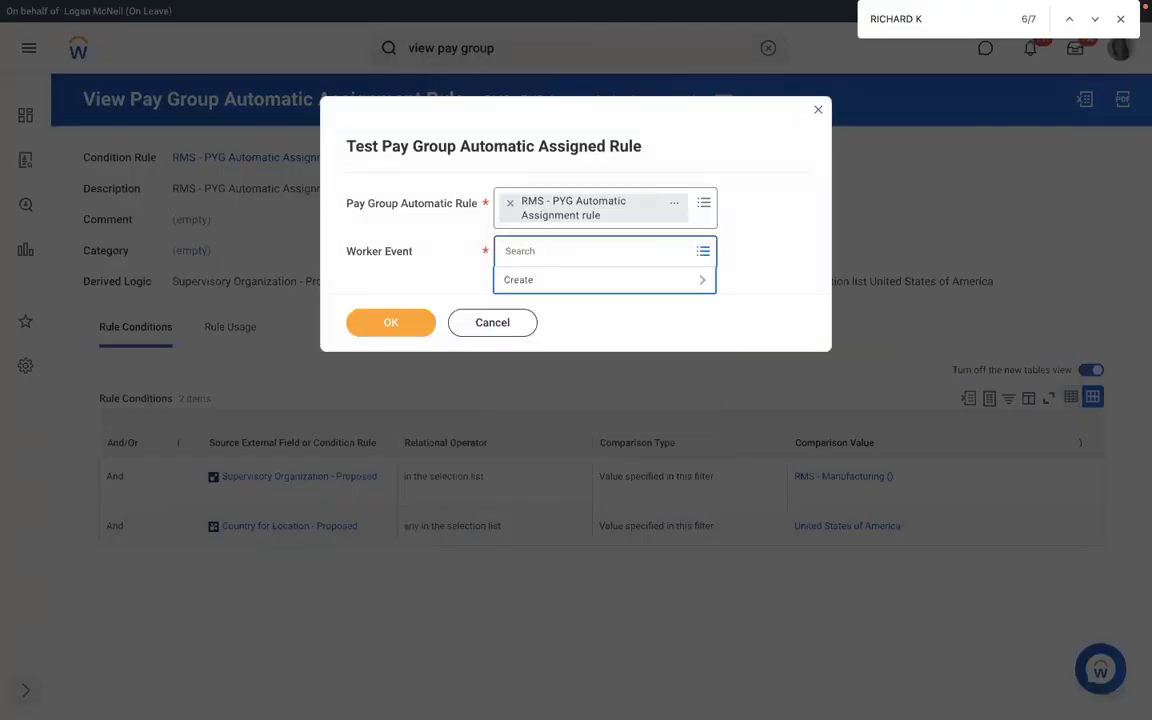
type("RICHARD")
key("Return")
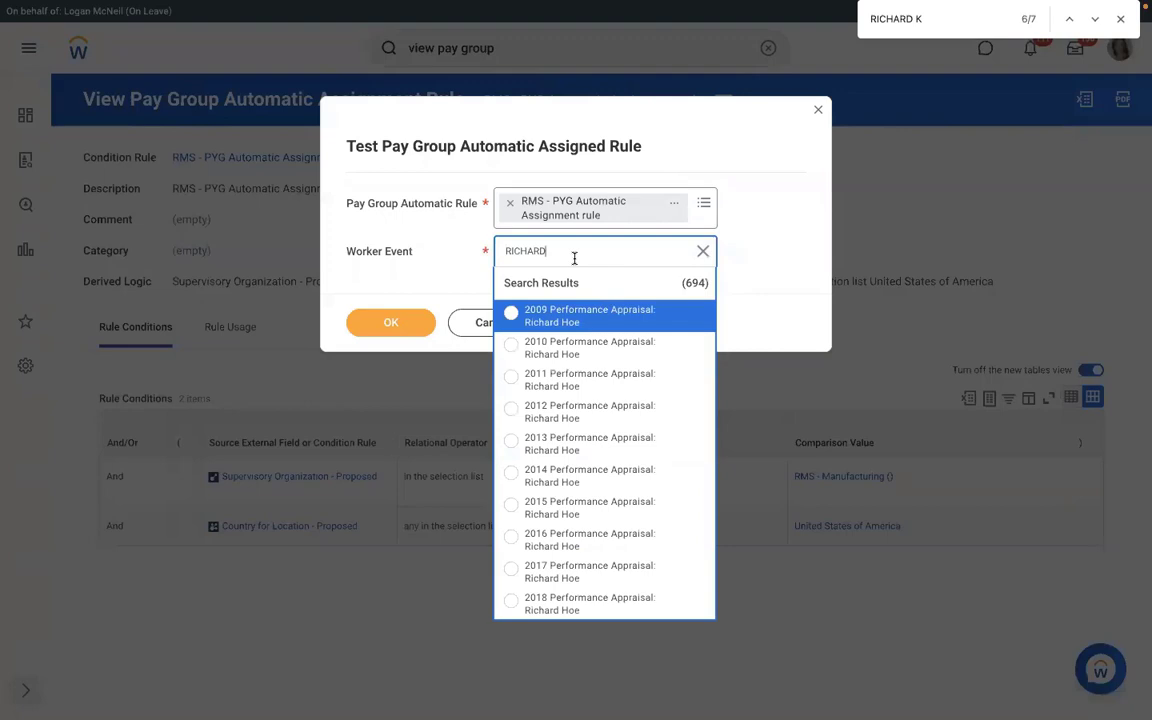
type("K")
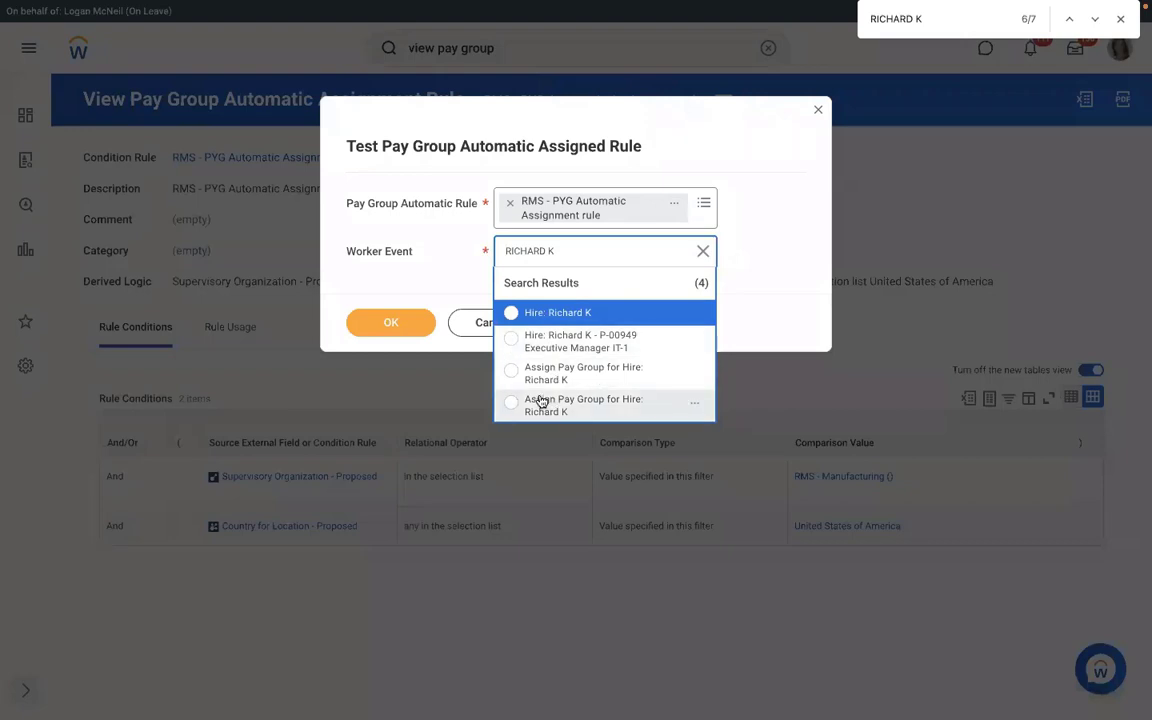
left_click(595, 378)
left_click(391, 322)
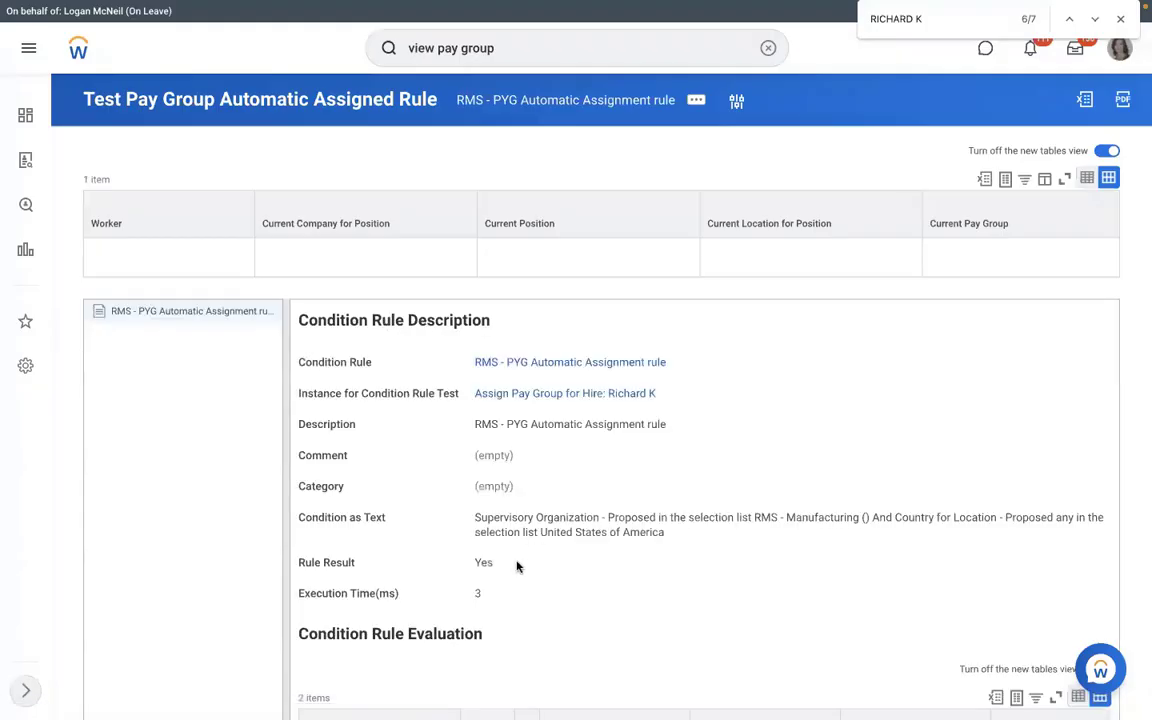
- Highlight the Yes rule result and open the rule's underlying Condition Rule
left_click_drag(500, 563, 466, 565)
double_click(479, 563)
left_click(529, 361)
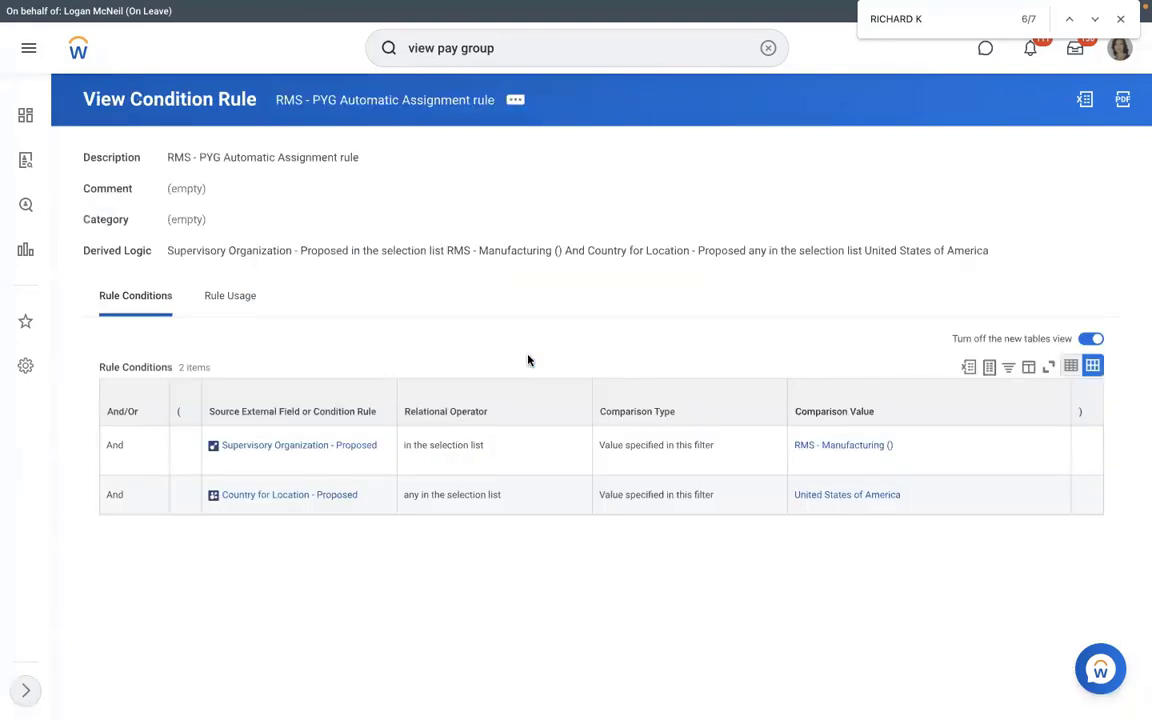